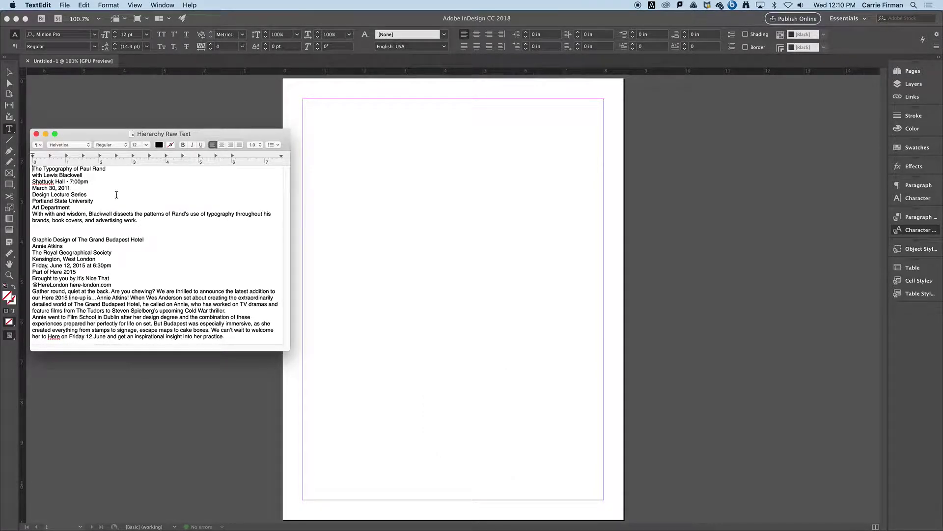
Copy the "The Typography of Paul Rand" text from TextEdit onto InDesign page 1 and size its frame about 5.48 by 3.4 in
left_click_drag(139, 221, 32, 165)
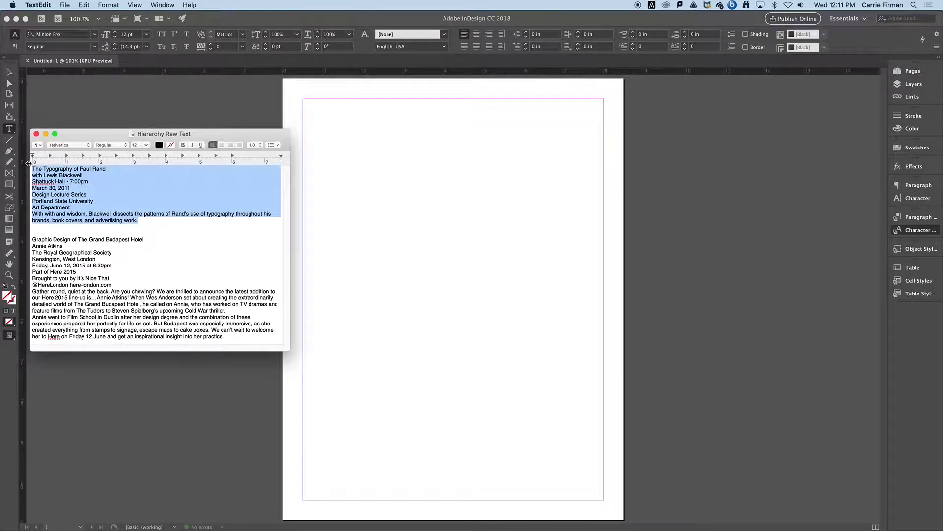
left_click(402, 184)
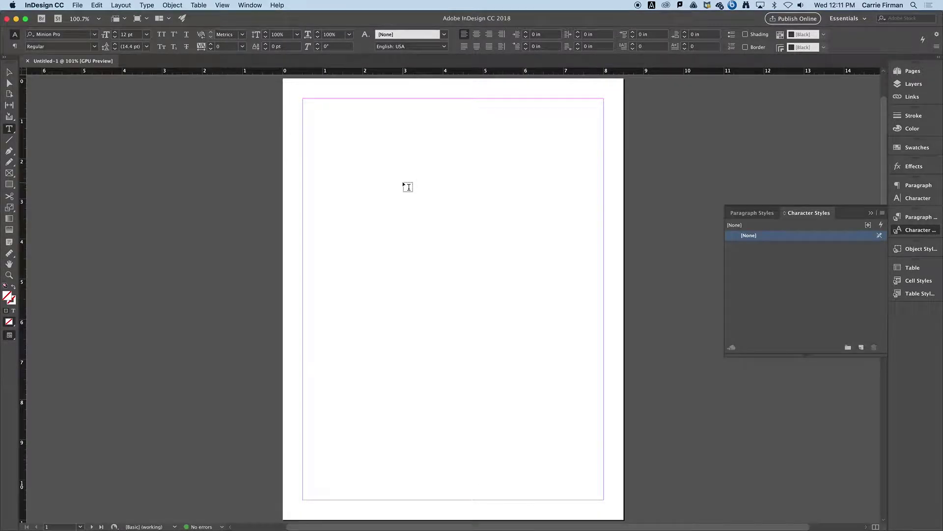
key("super+v")
key("Escape")
left_click(420, 263)
left_click_drag(420, 263, 367, 194)
left_click_drag(417, 227, 552, 282)
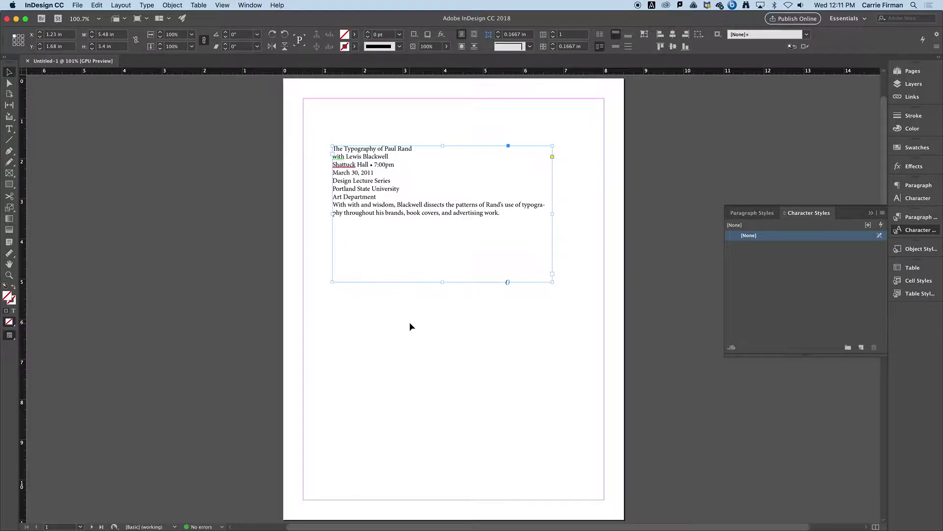
Copy the "Graphic Design of The Grand Budapest Hotel" text from TextEdit onto InDesign page 2 in a frame about 6.6 by 4.38 in
scroll(411, 324, "down", 1)
scroll(411, 324, "down", 10)
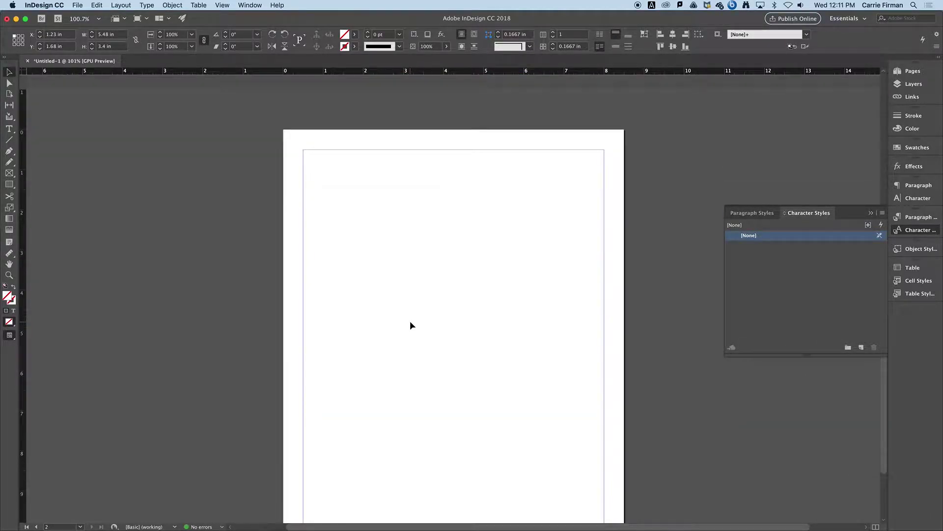
key("super+Tab")
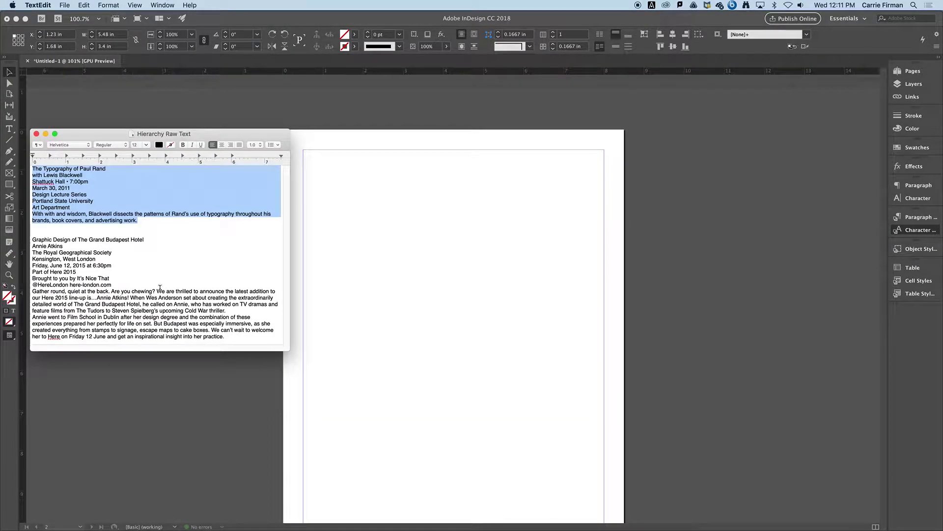
left_click_drag(245, 339, 27, 243)
key("super+c")
left_click(388, 249)
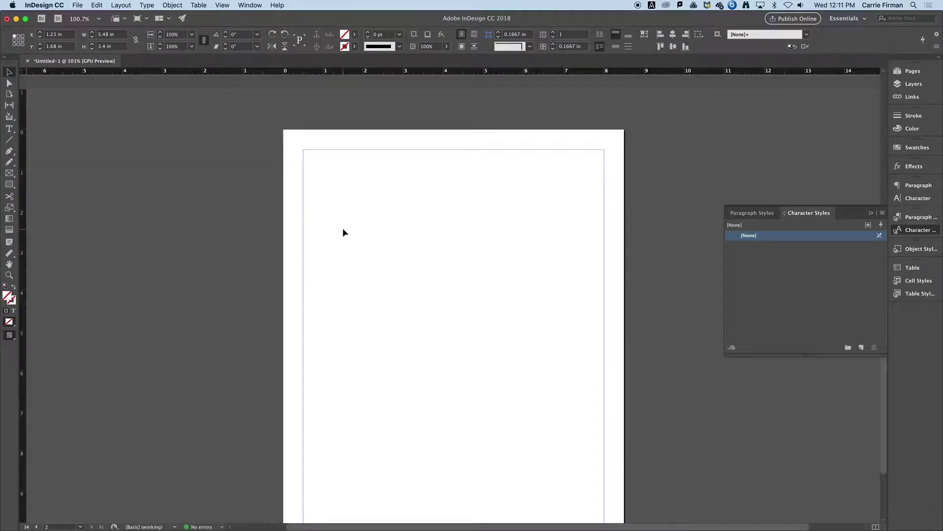
key("super+v")
left_click_drag(421, 269, 337, 227)
left_click_drag(404, 287, 573, 366)
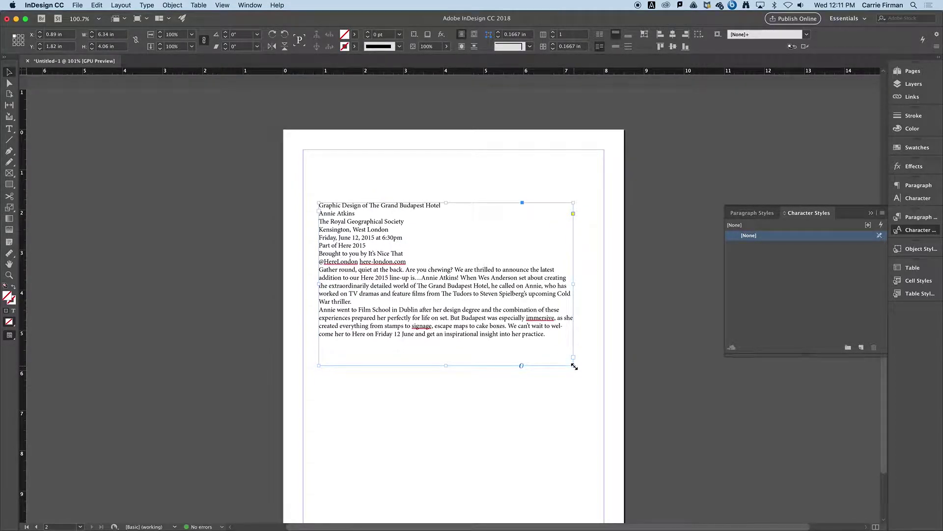
left_click_drag(575, 366, 585, 376)
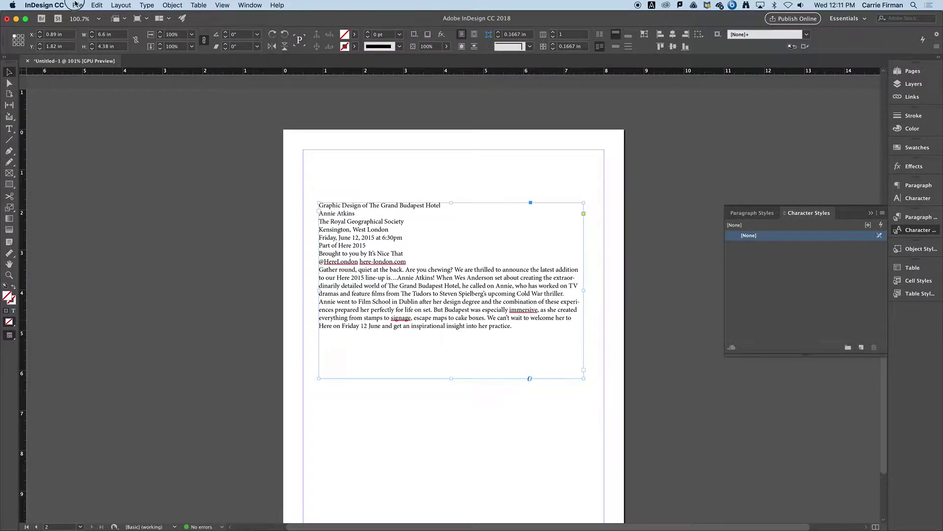
Check the page count and page size in the document setup, and look over the text frames on both pages
left_click(77, 5)
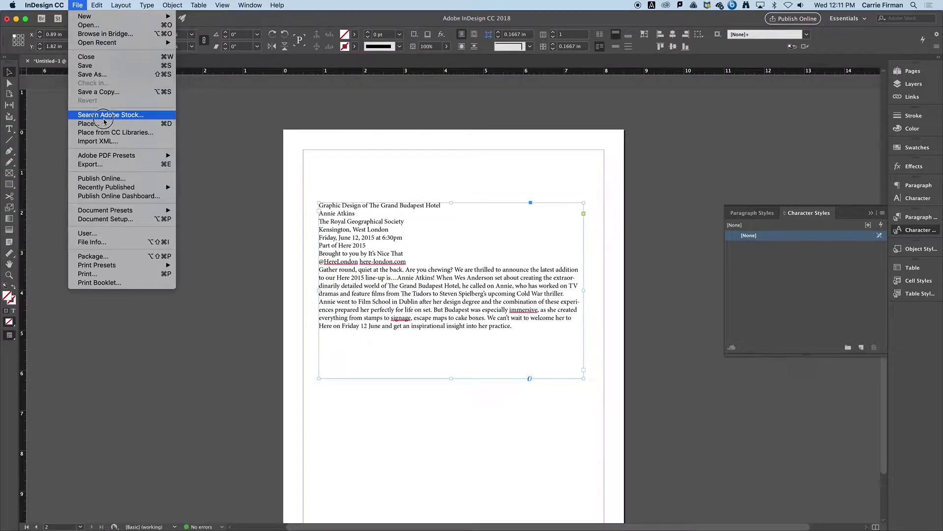
left_click(113, 220)
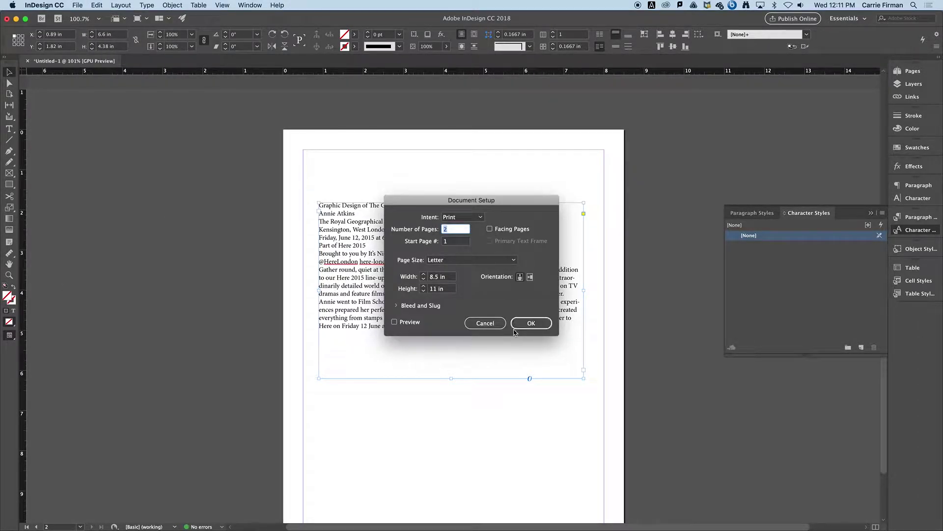
left_click(485, 323)
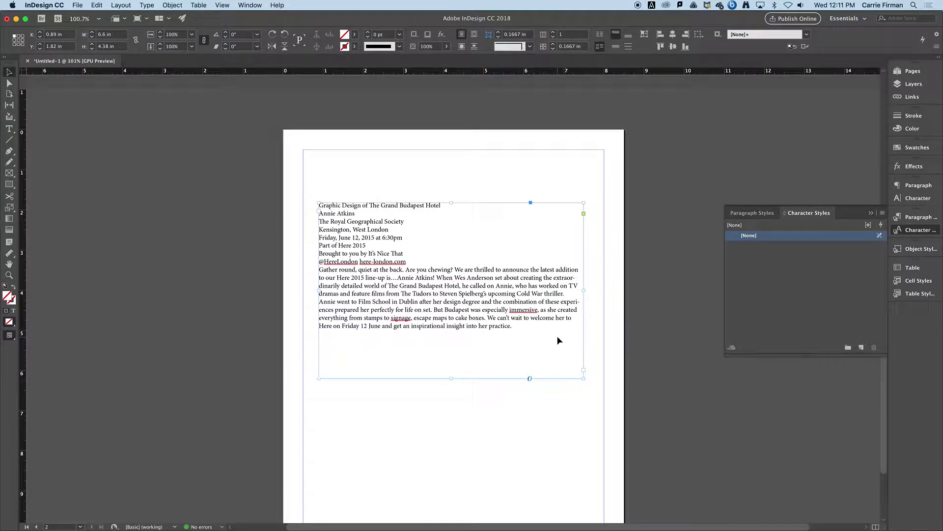
left_click(596, 323)
scroll(552, 322, "up", 5)
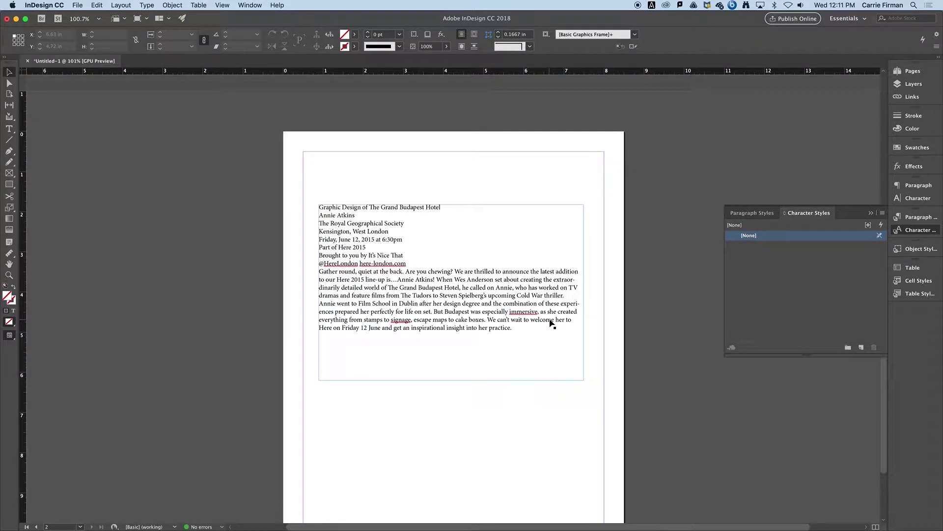
scroll(552, 323, "up", 6)
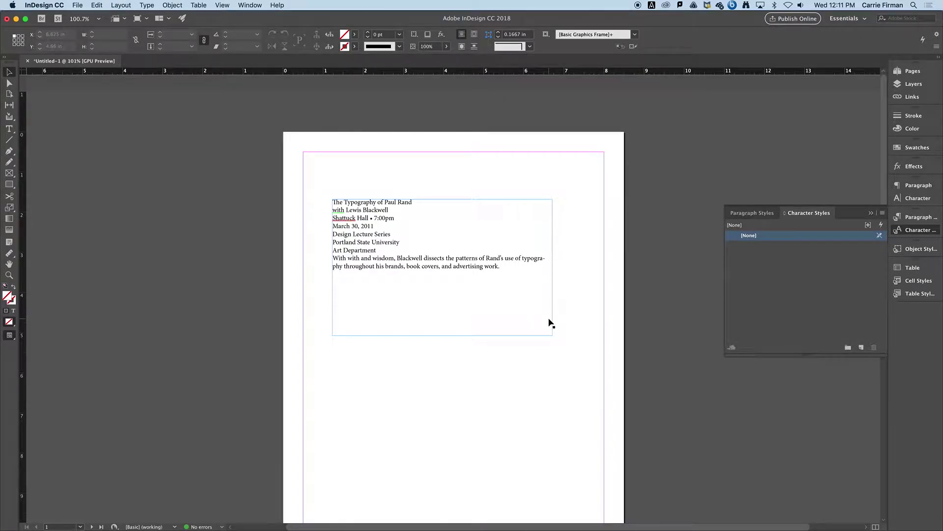
scroll(550, 323, "down", 10)
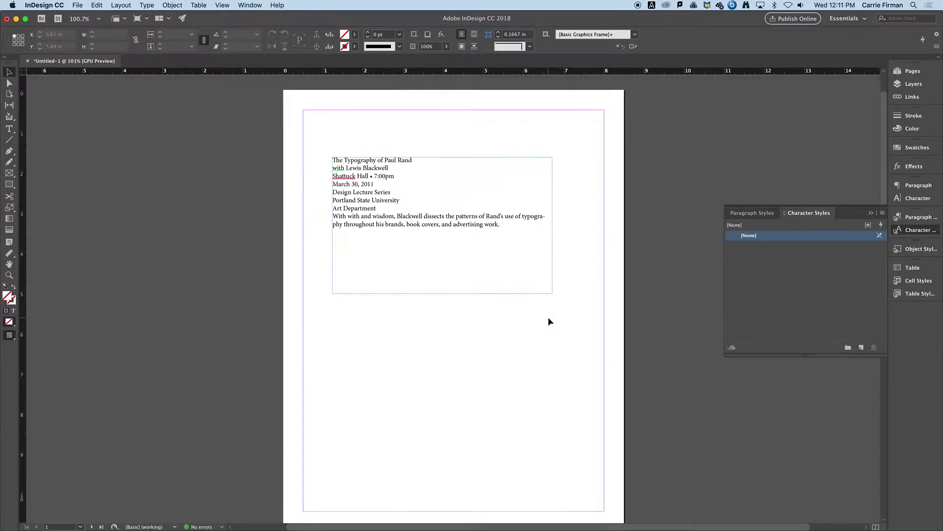
scroll(548, 318, "down", 3)
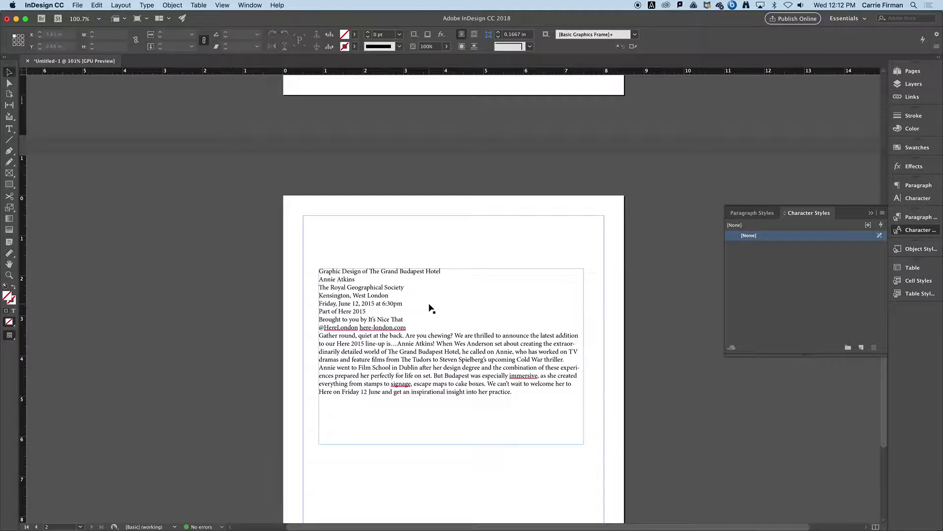
scroll(431, 308, "up", 10)
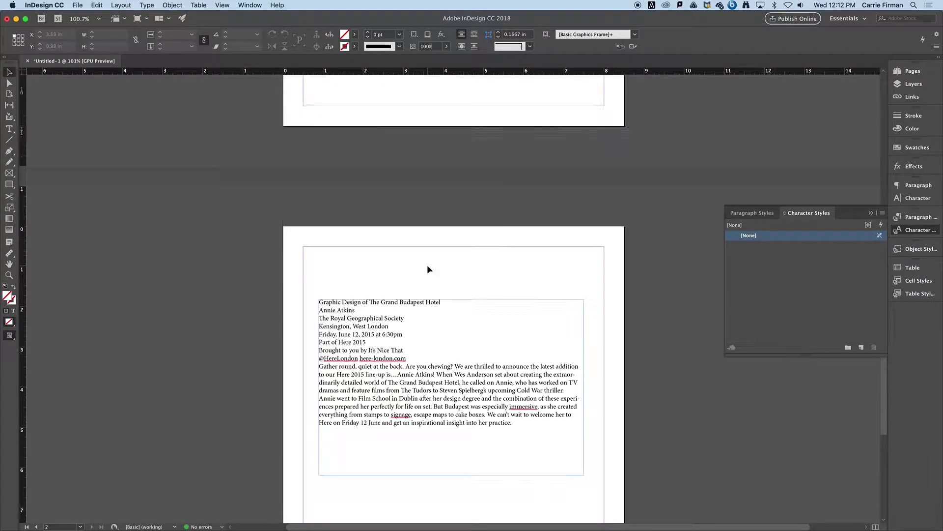
Move the Paul Rand lecture text frame on page 1 to about X 1.31 in, Y 1.28 in
left_click_drag(397, 261, 404, 265)
left_click(374, 191)
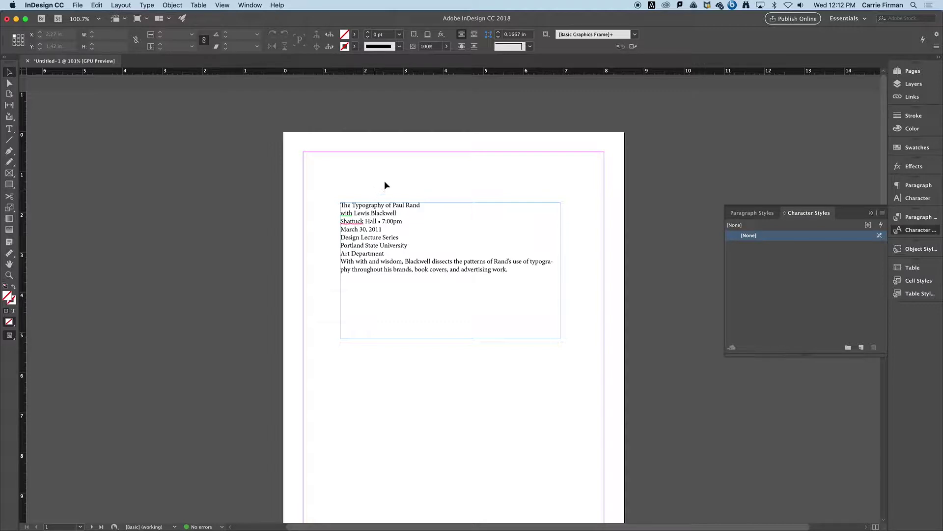
left_click_drag(364, 239, 359, 220)
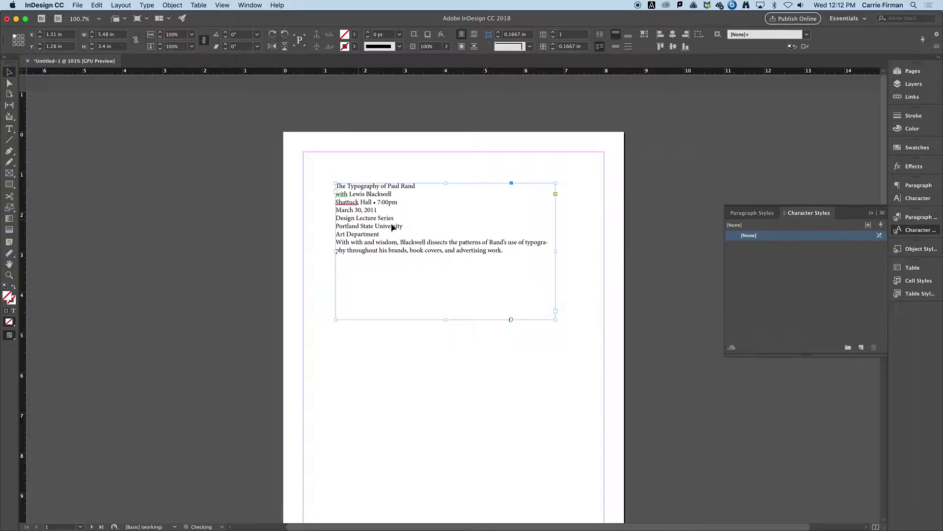
Show the paragraph styles and place the upper-left corner of the page 1 text frame at X 1 in, Y 1 in
key("super+equal")
key("super+equal")
key("super+equal")
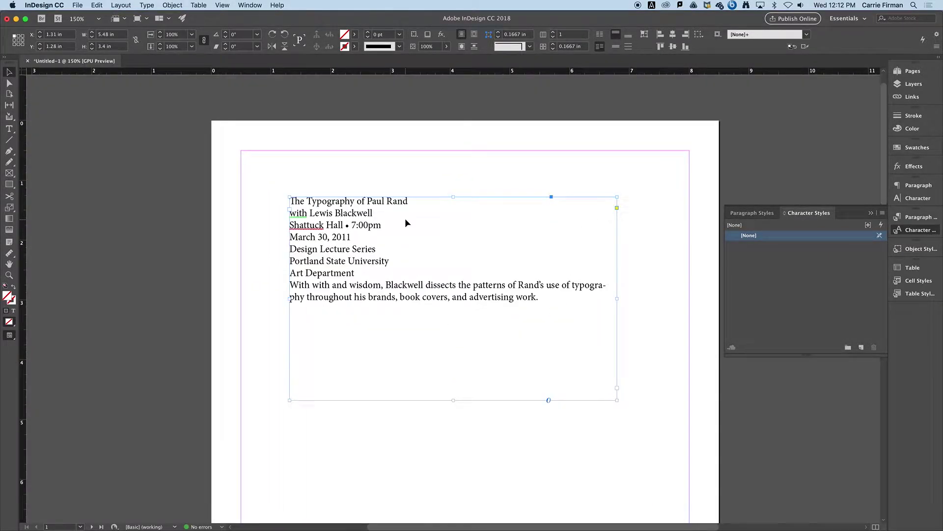
left_click(750, 213)
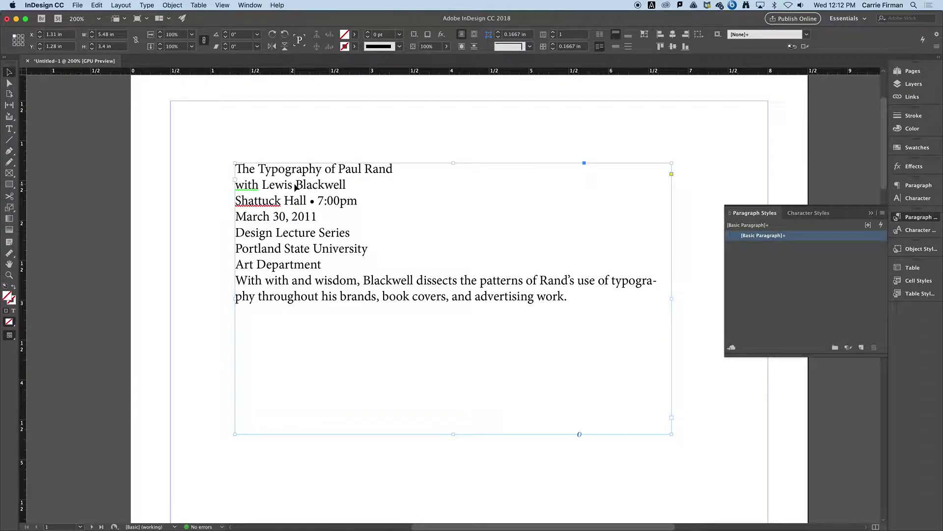
left_click_drag(275, 205, 255, 211)
left_click(252, 195)
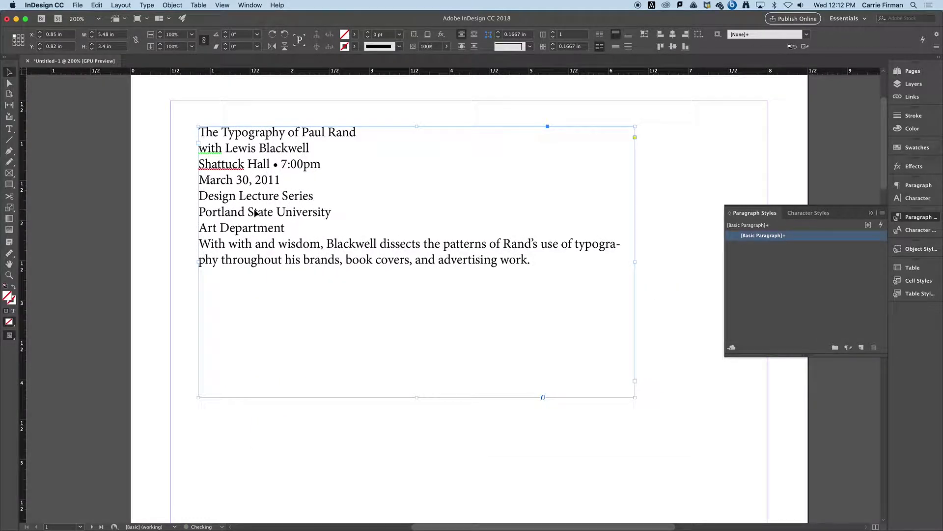
left_click_drag(231, 181, 243, 186)
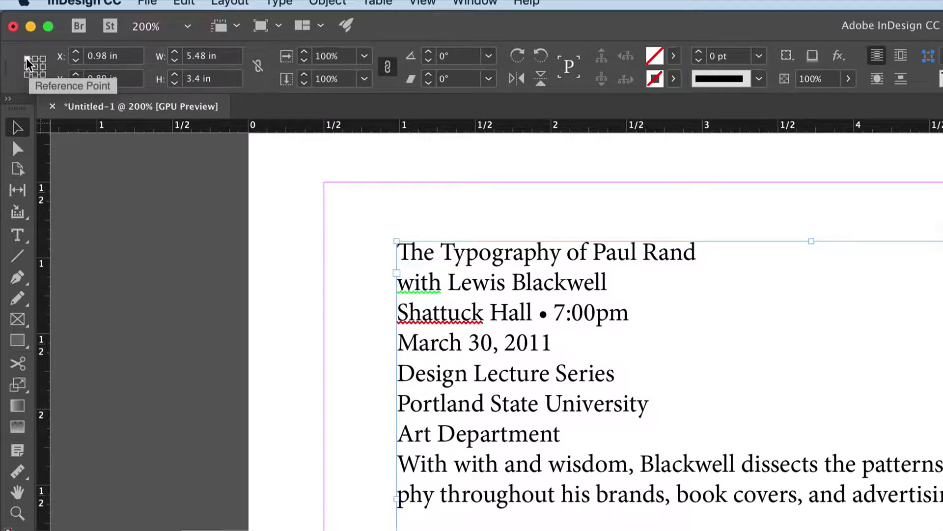
left_click(79, 51)
left_click(76, 75)
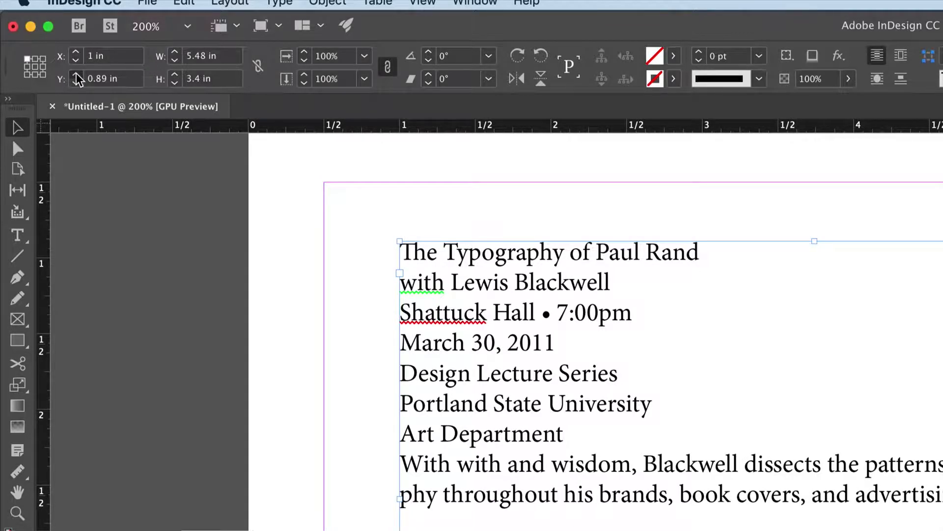
left_click(76, 75)
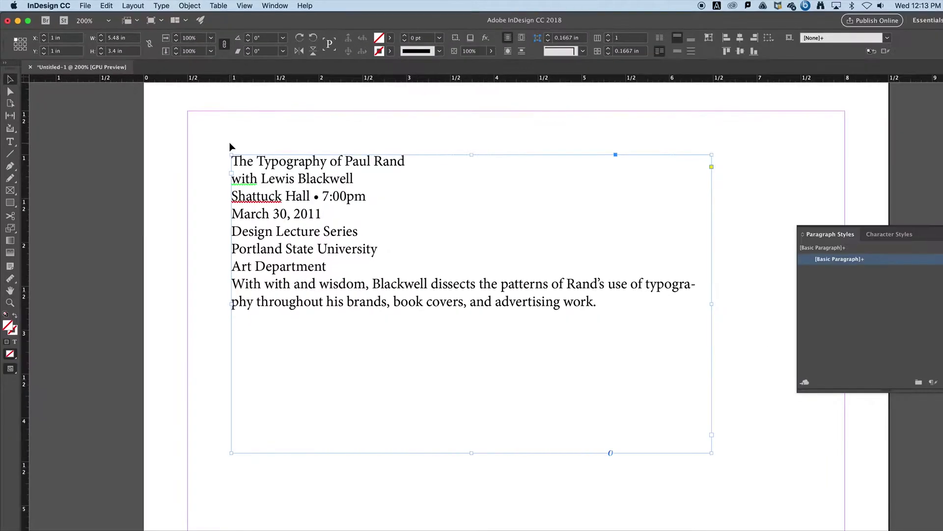
Set all the text in the page 1 frame to the font ITC Cheltenham Std Book
double_click(296, 192)
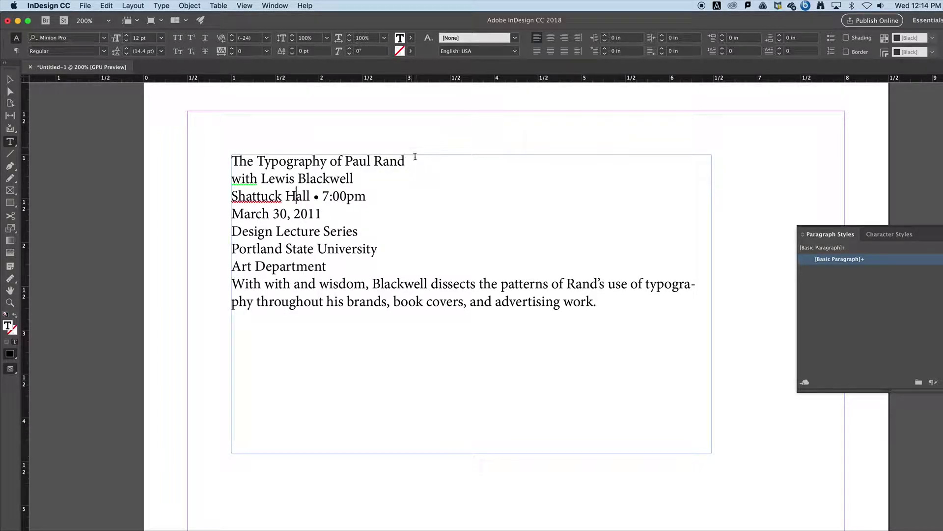
key("super+a")
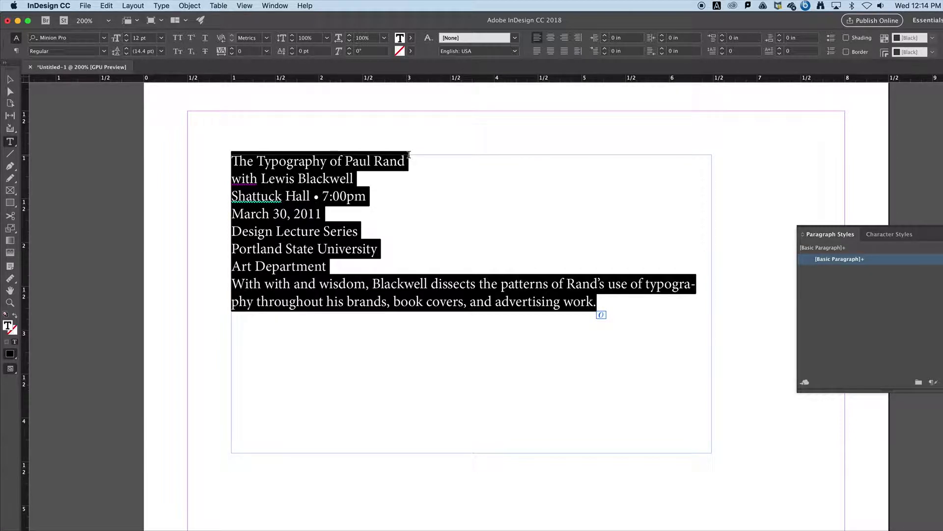
left_click(78, 38)
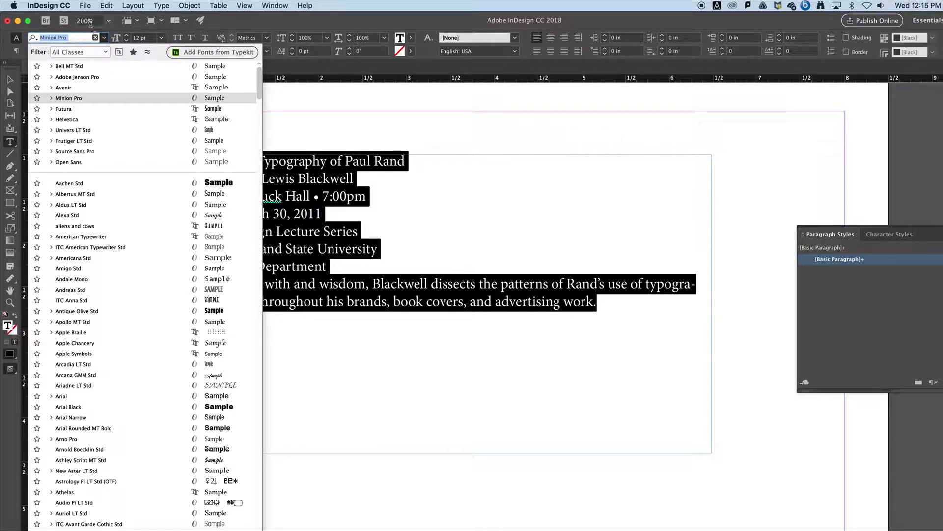
scroll(141, 139, "down", 2)
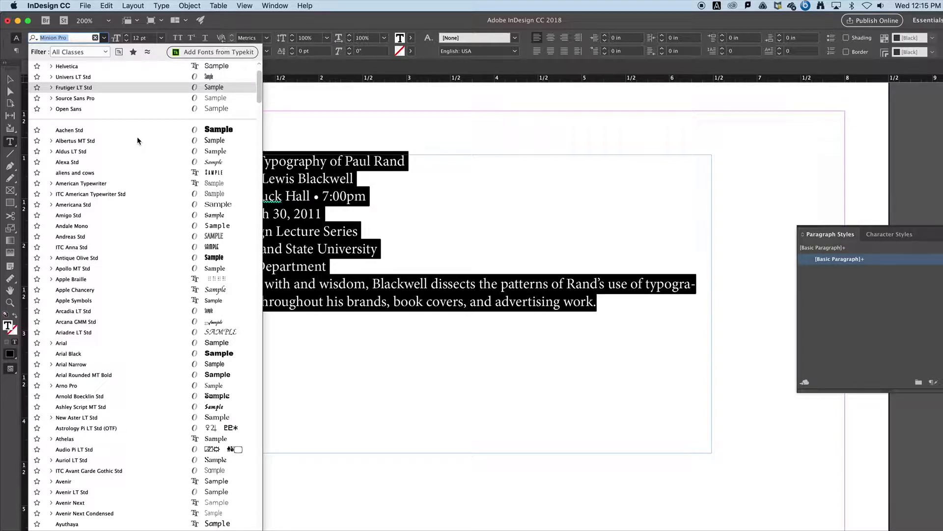
scroll(151, 249, "down", 10)
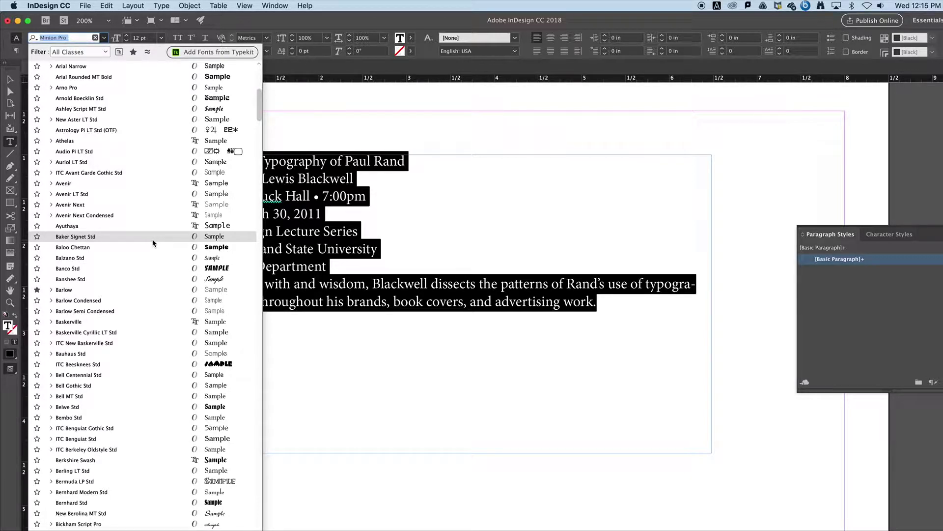
scroll(153, 243, "down", 3)
scroll(153, 243, "down", 1)
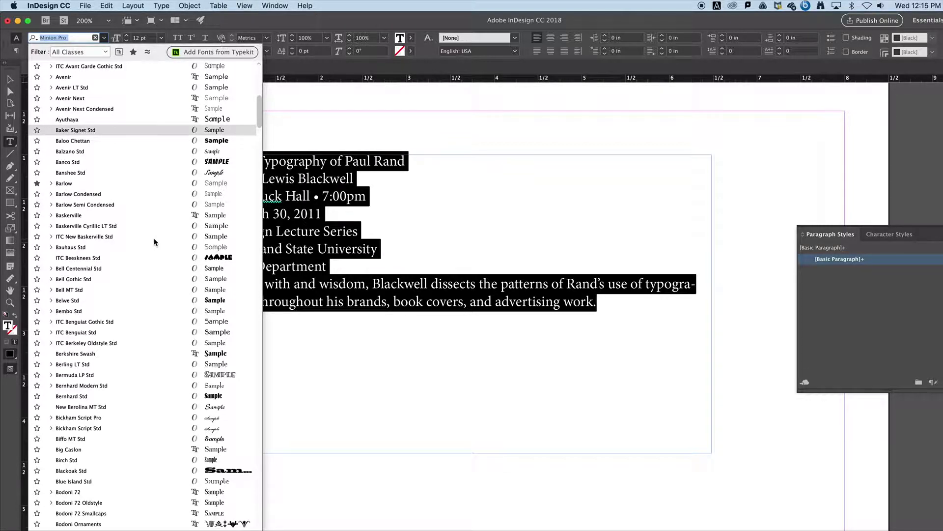
type("chel")
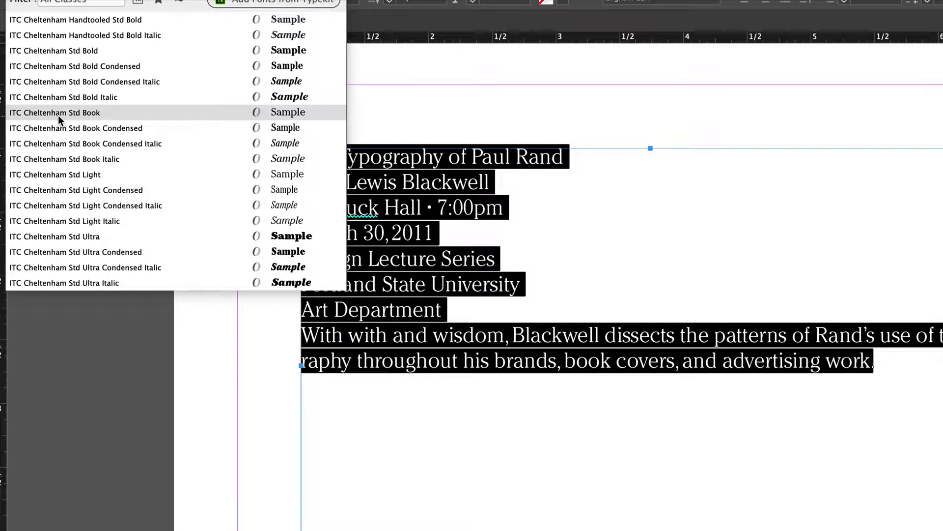
left_click(89, 112)
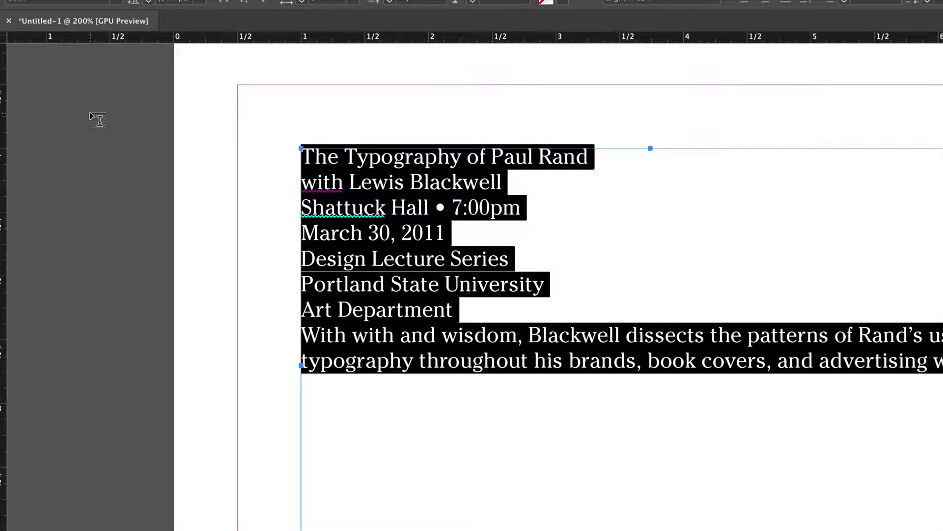
left_click(412, 271)
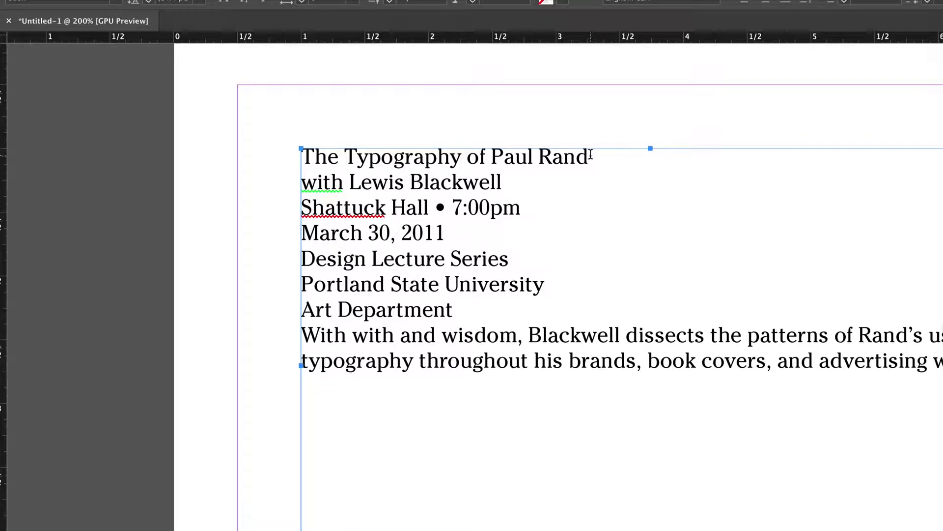
Increase the font size of the title line "The Typography of Paul Rand" to 15 pt
triple_click(488, 152)
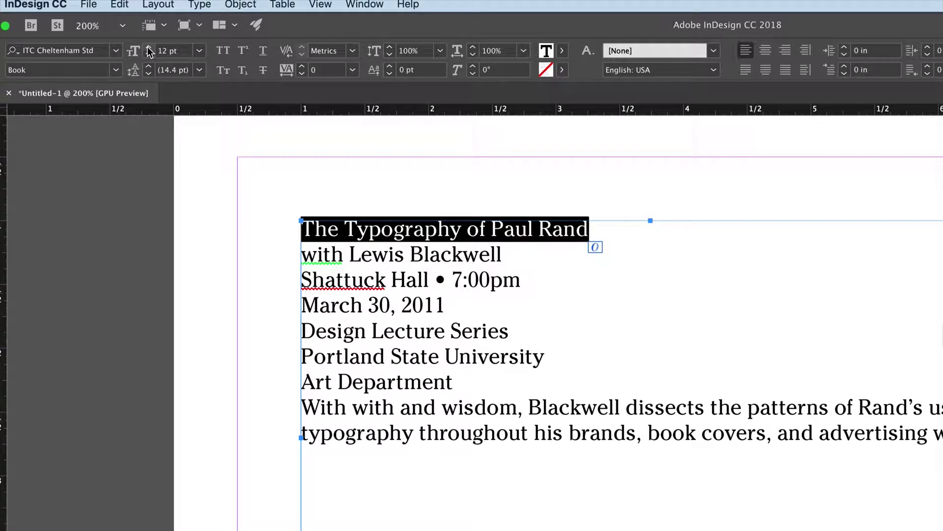
left_click(148, 48)
left_click(148, 48)
left_click(148, 48)
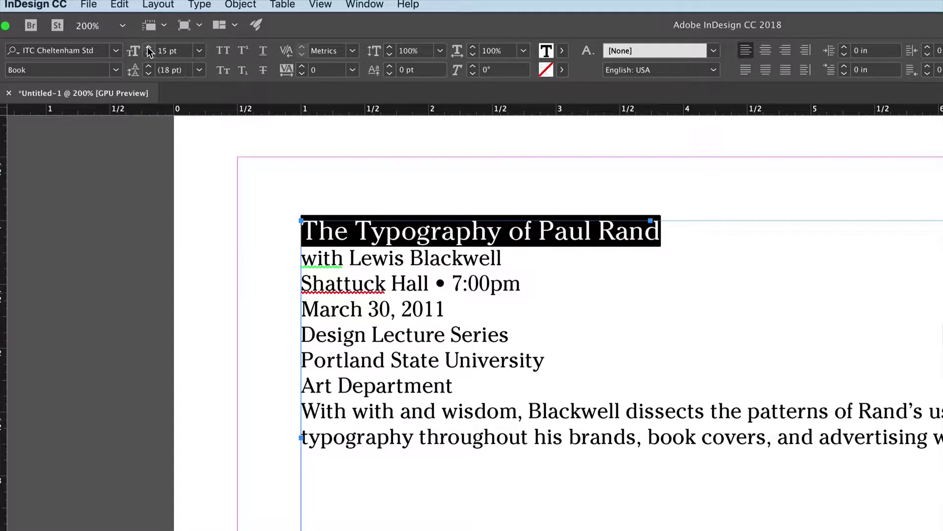
Set the title line "The Typography of Paul Rand" in Bold at 18 pt
left_click(148, 47)
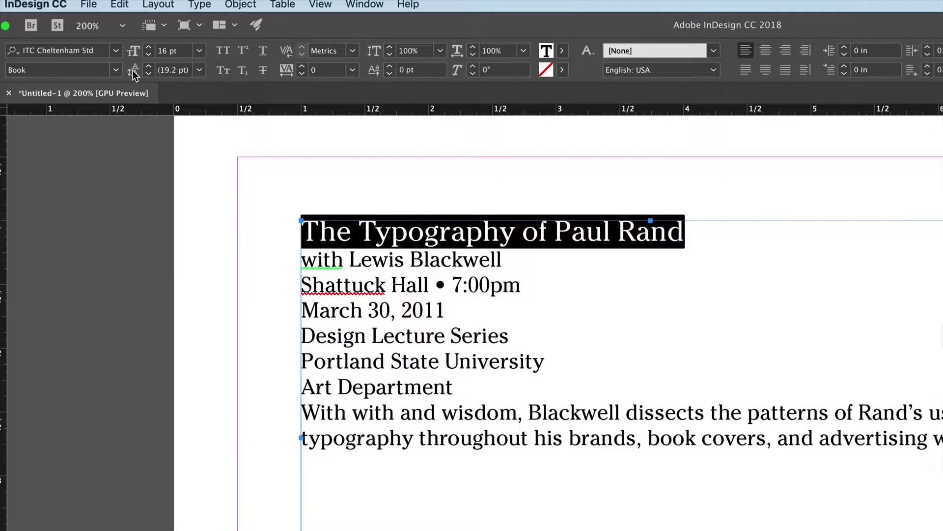
left_click(118, 69)
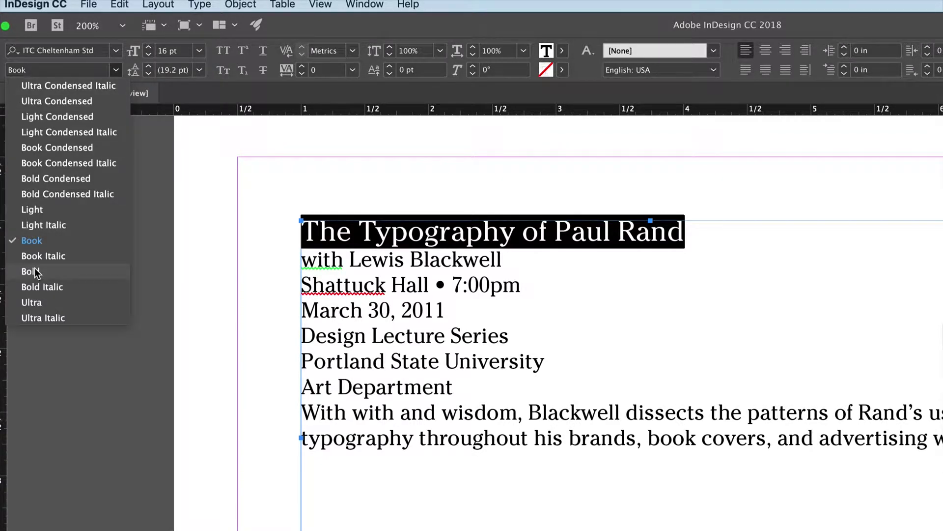
left_click(48, 273)
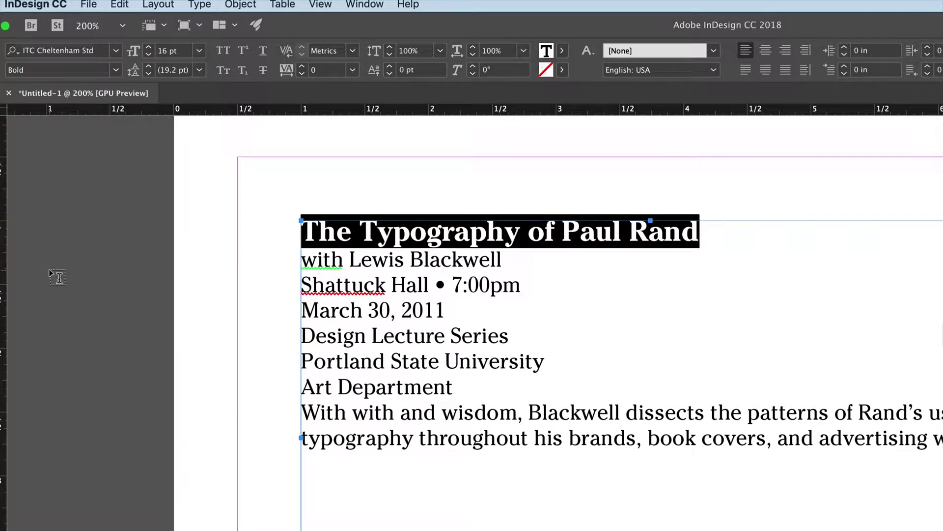
left_click(150, 52)
left_click(150, 51)
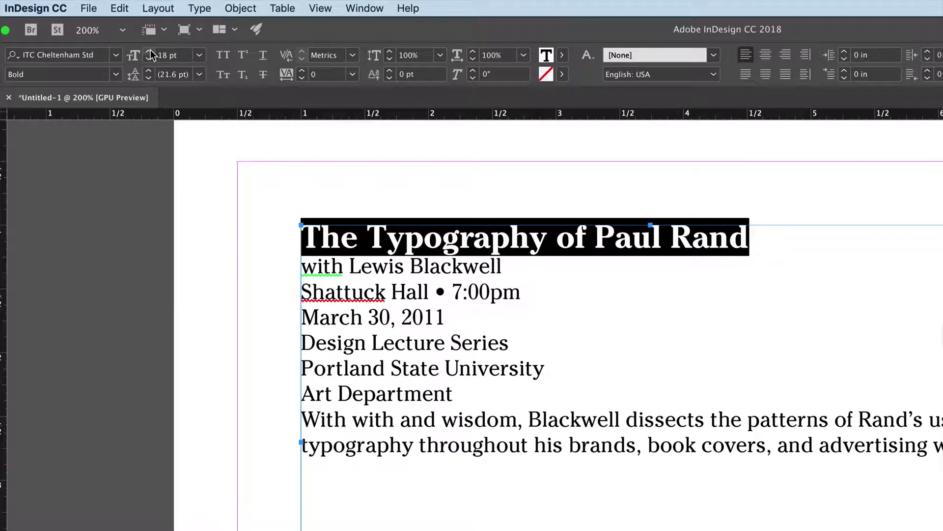
Set the speaker line below the title in Light Italic at 14 pt
left_click(465, 267)
left_click_drag(525, 267, 240, 263)
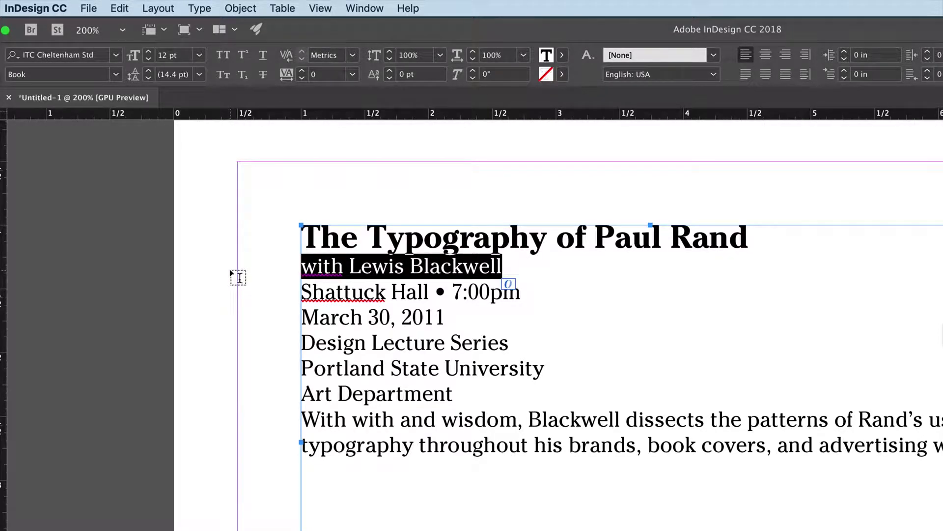
left_click(116, 74)
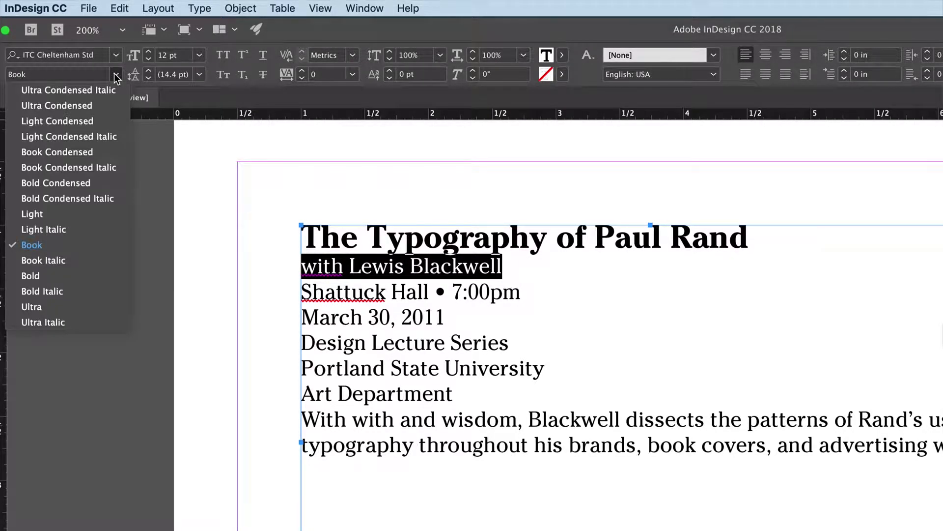
left_click(60, 230)
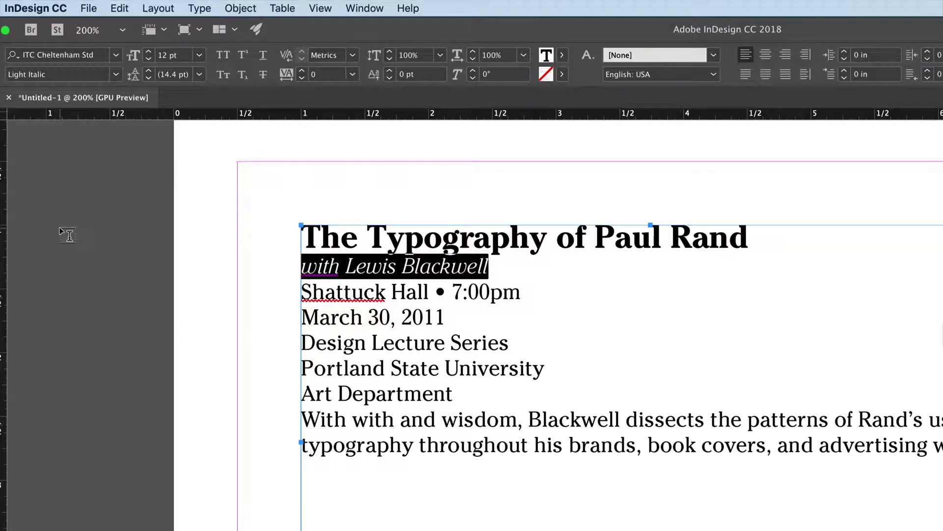
left_click(148, 51)
left_click(148, 52)
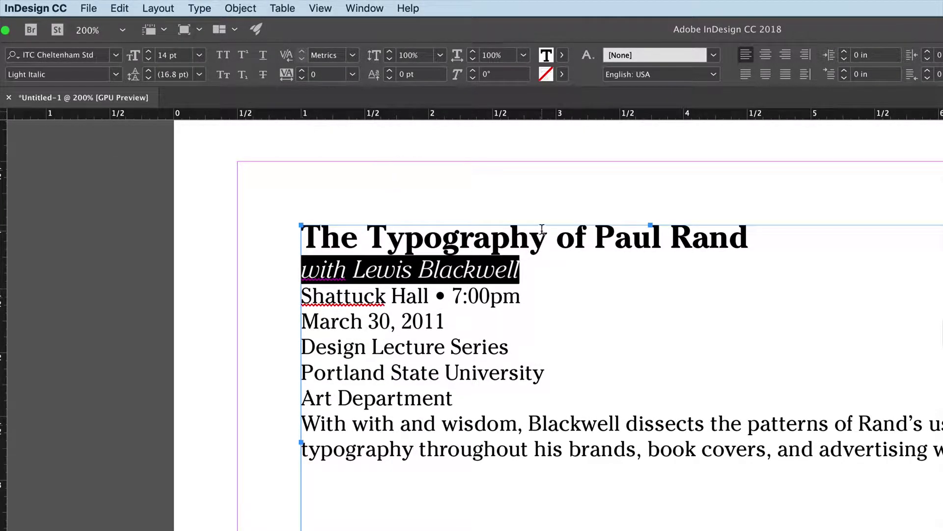
Move " • 7:00pm" from the Shattuck Hall line to the end of the line "March 30, 2011"
left_click(445, 319)
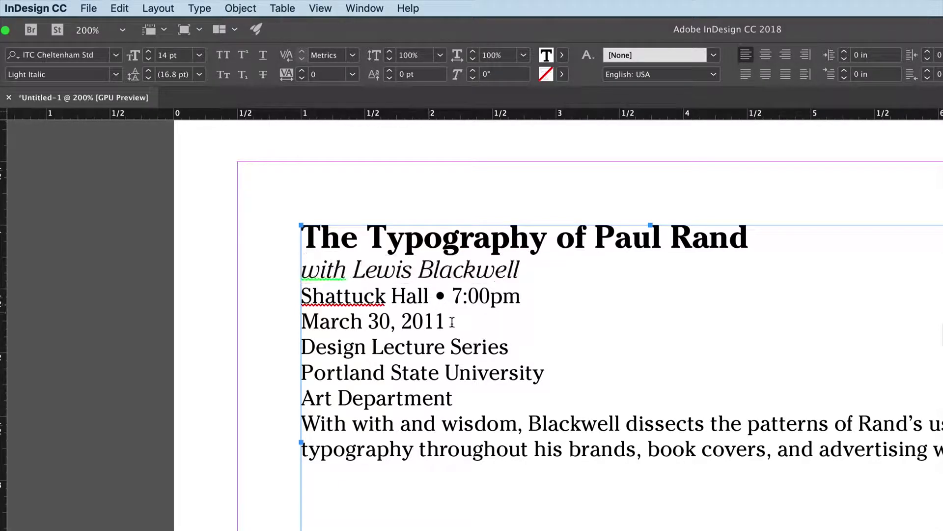
left_click_drag(472, 331, 362, 272)
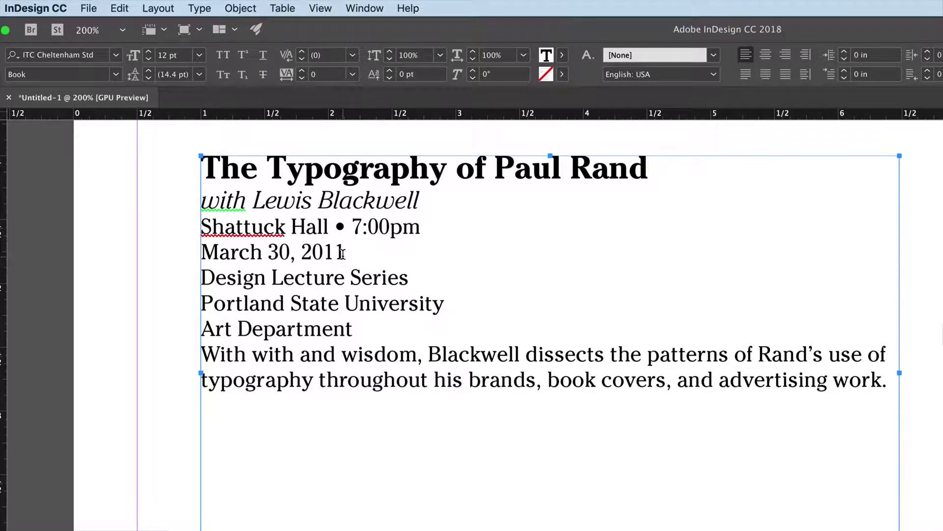
left_click_drag(327, 226, 421, 229)
key("ctrl+c")
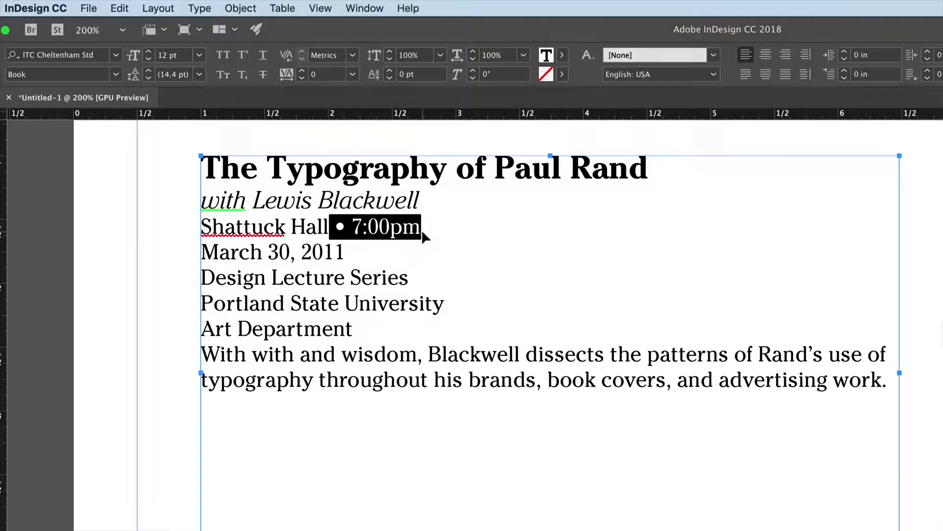
key("BackSpace")
left_click(345, 253)
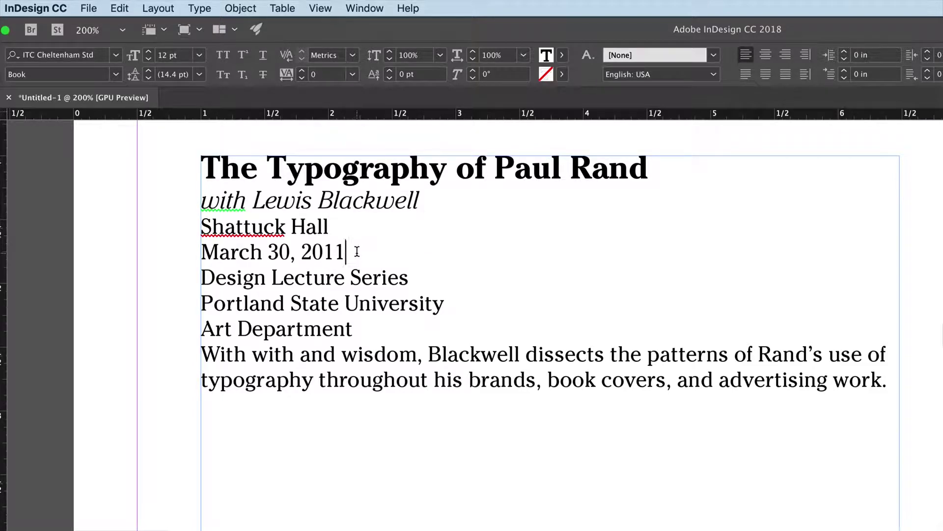
key("ctrl+v")
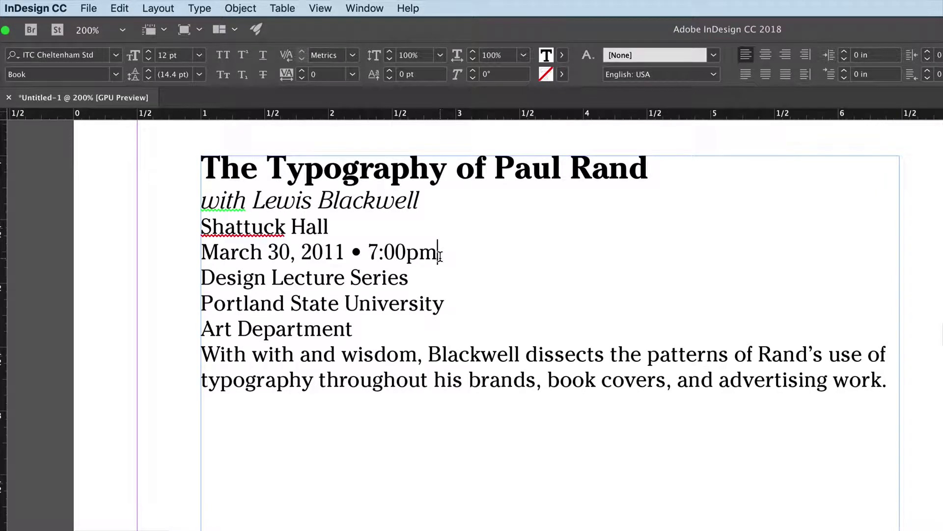
Move "Shattuck Hall" to its own new line directly below the date and time
left_click_drag(331, 226, 180, 223)
key("cmd+c")
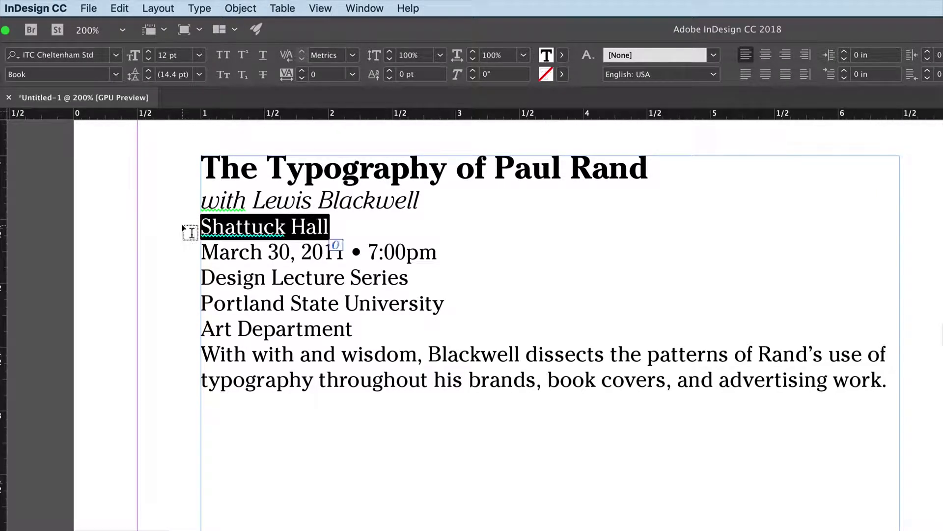
key("BackSpace")
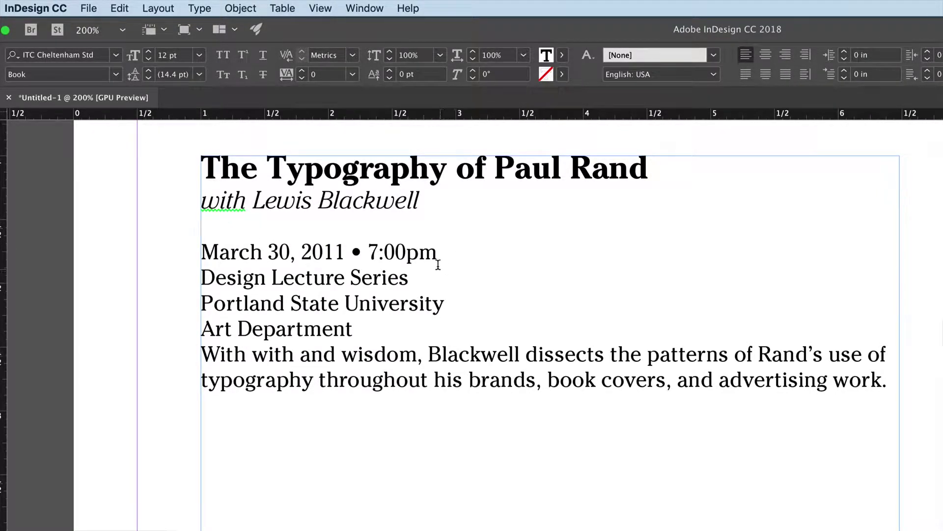
key("Return")
key("cmd+v")
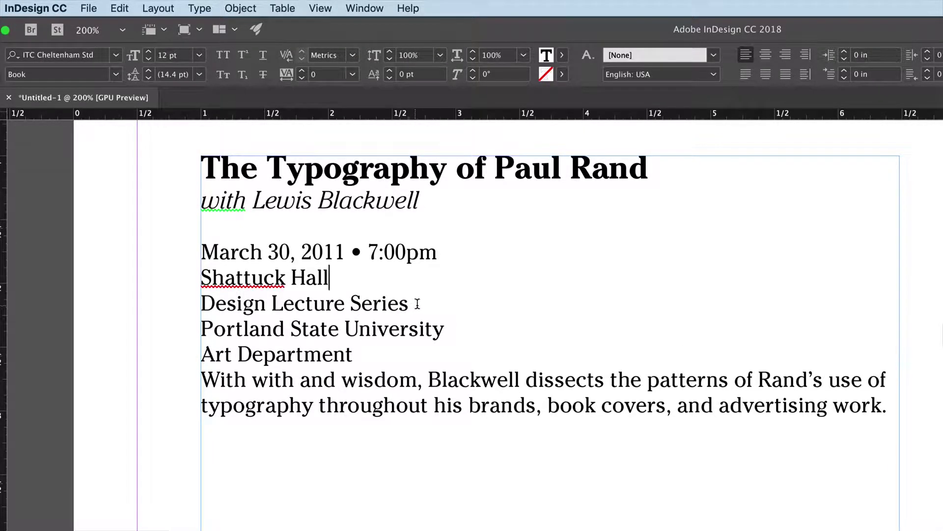
Move "Design Lecture Series" to a new line between "Portland State University" and "Art Department"
left_click_drag(419, 306, 179, 307)
key("super+c")
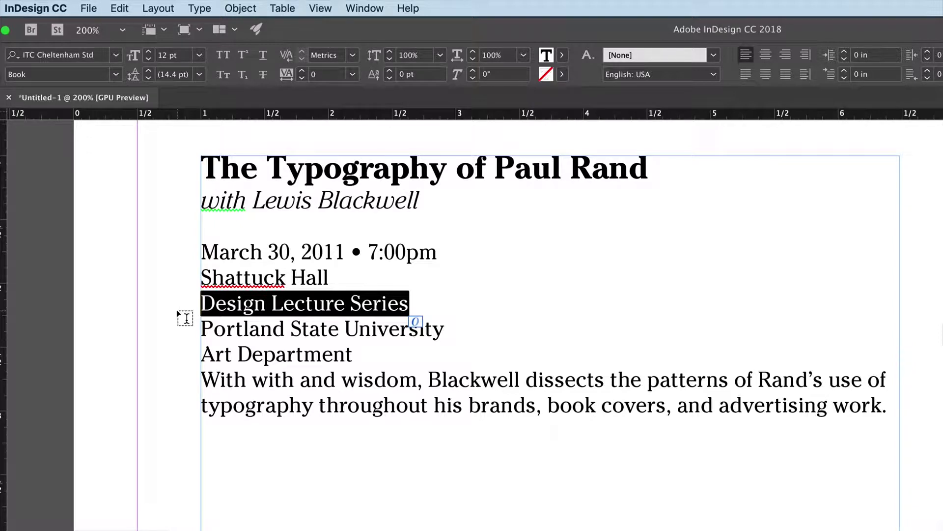
key("Delete")
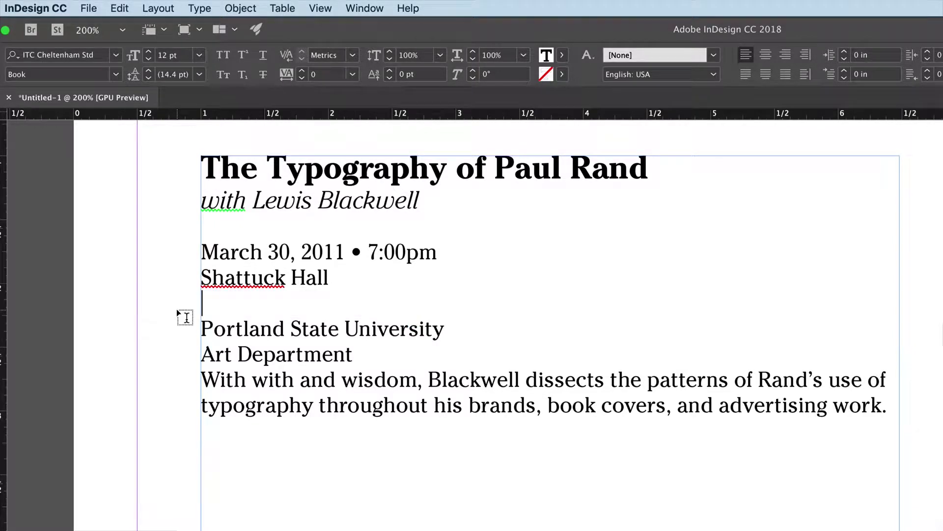
left_click(446, 328)
key("Return")
key("super+v")
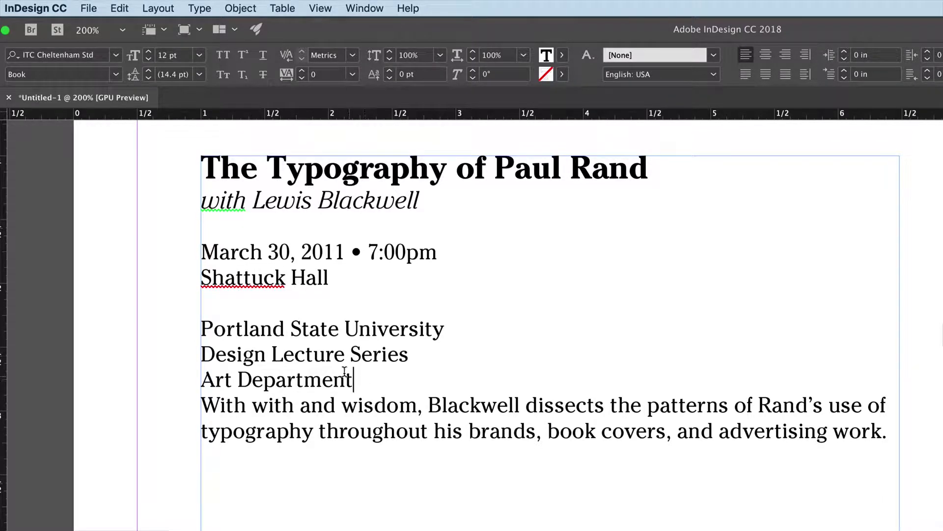
Delete the empty lines above "Portland State University" and above the date line
double_click(237, 298)
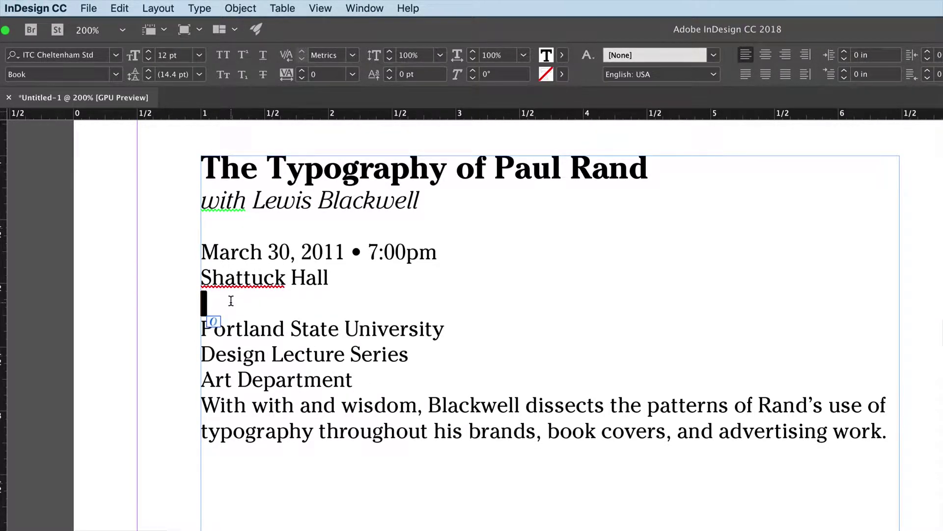
key("BackSpace")
left_click(221, 227)
key("BackSpace")
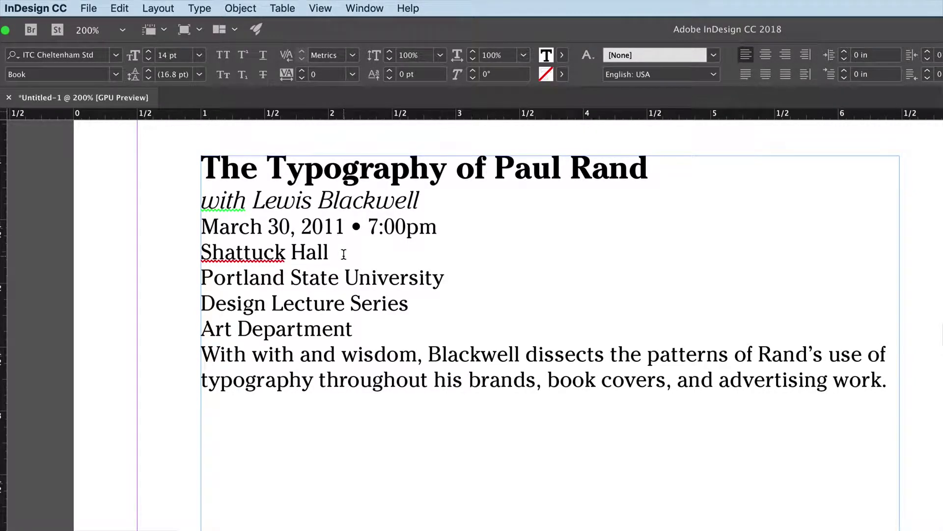
Set the space after the speaker line's paragraph to 0.125 in to separate it from the date and venue
left_click_drag(340, 252, 190, 229)
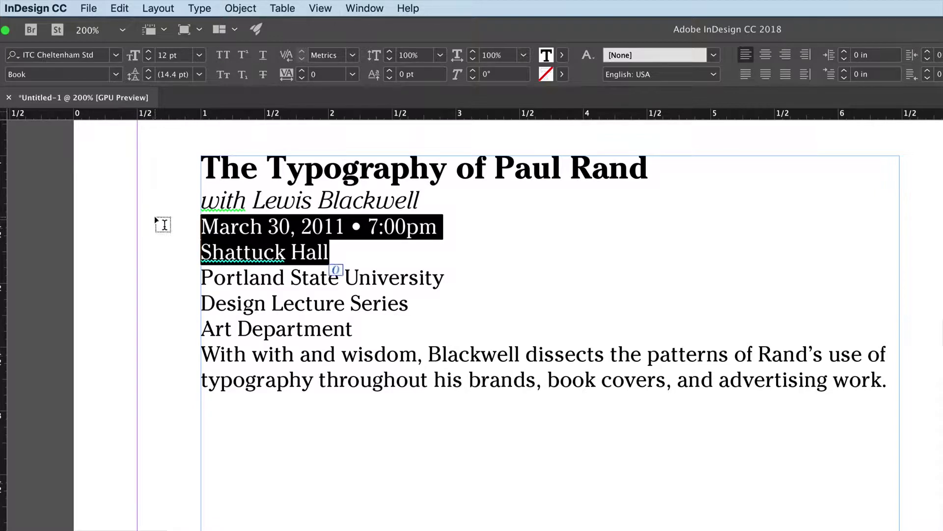
left_click(317, 202)
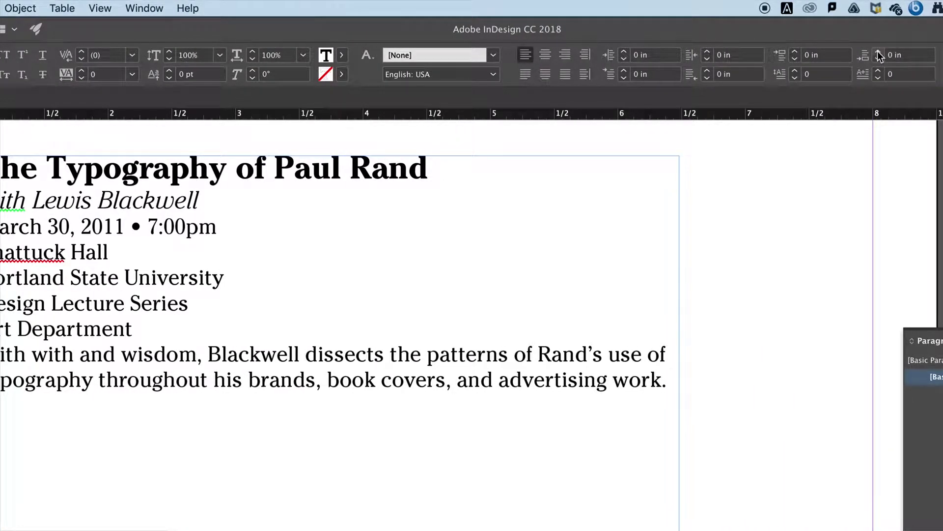
left_click(878, 51)
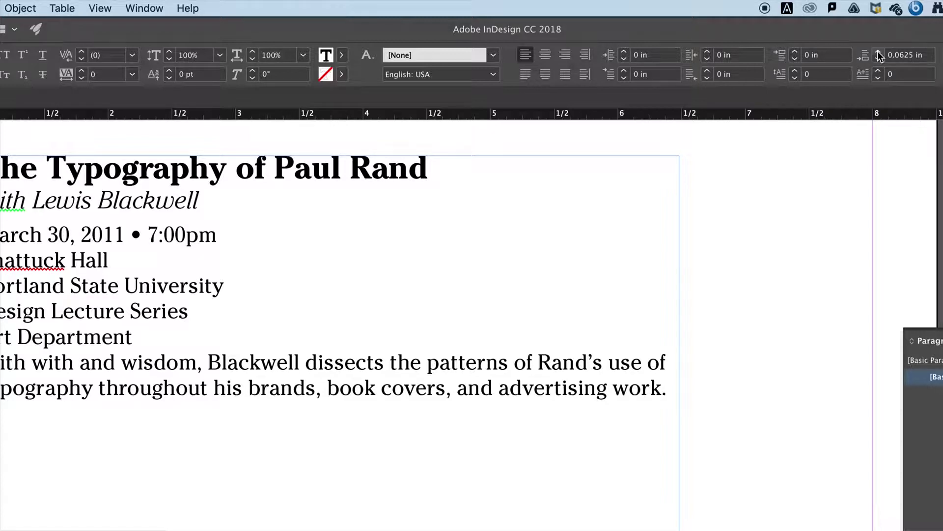
left_click(878, 52)
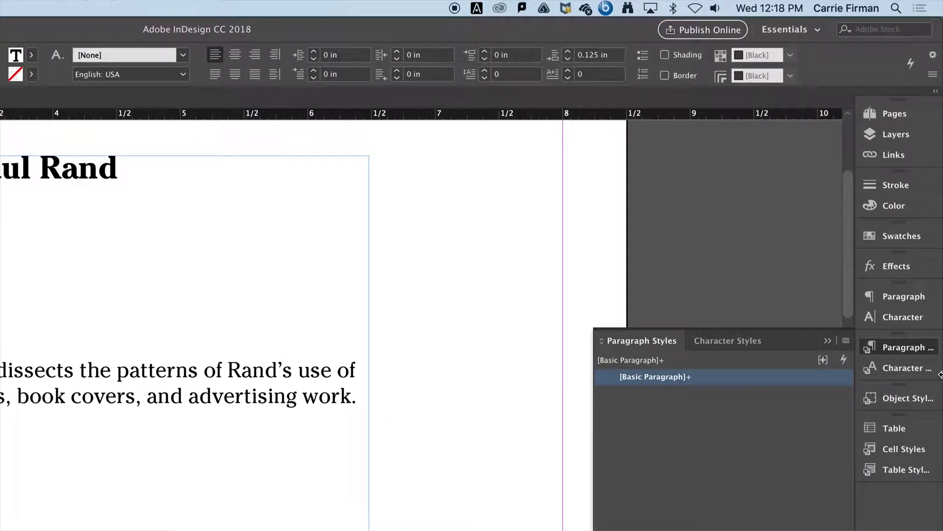
left_click(887, 294)
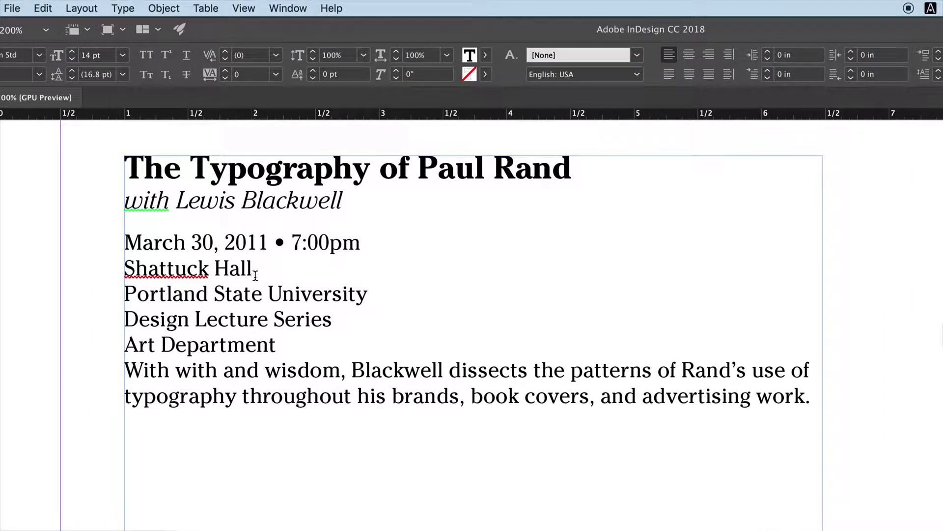
left_click(252, 293)
left_click(253, 268)
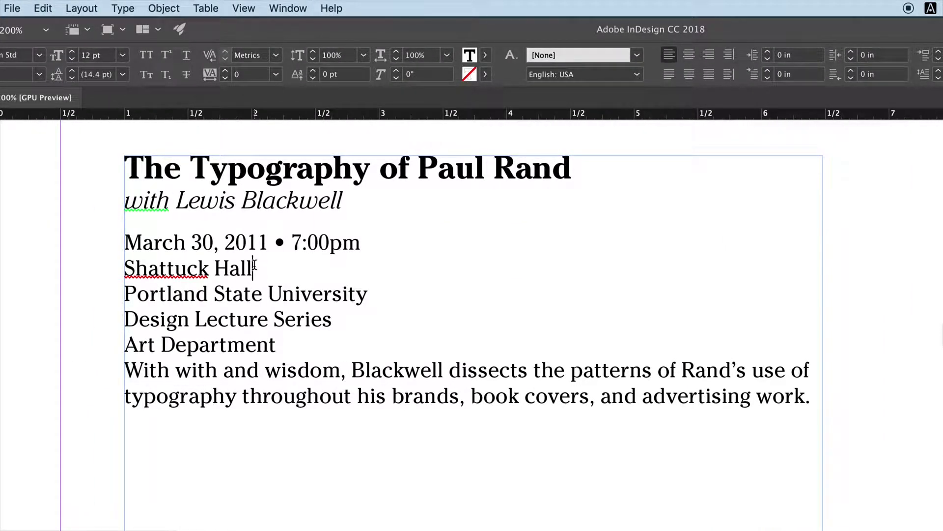
left_click(252, 294)
mouse_move(818, 402)
left_mouse_down()
mouse_move(0, 369)
mouse_move(283, 382)
mouse_move(378, 357)
mouse_move(333, 345)
left_mouse_up()
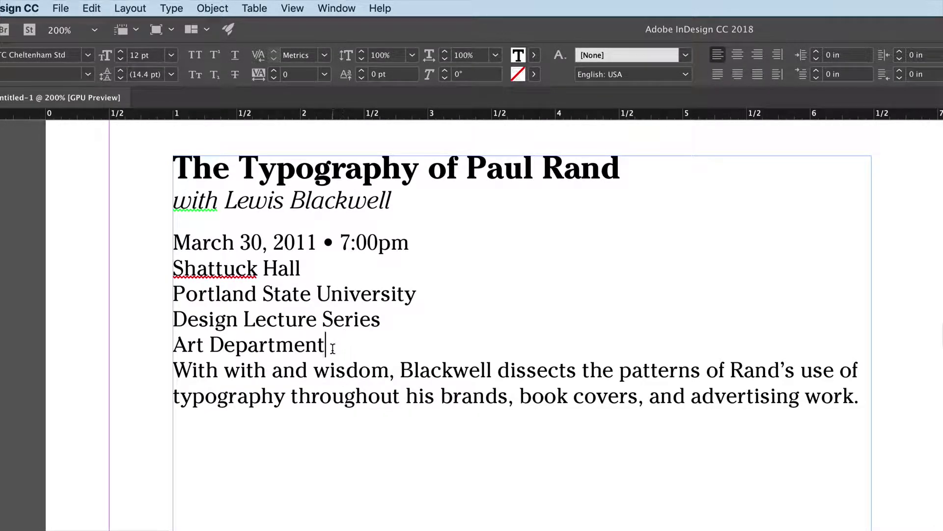
left_click_drag(332, 347, 231, 334)
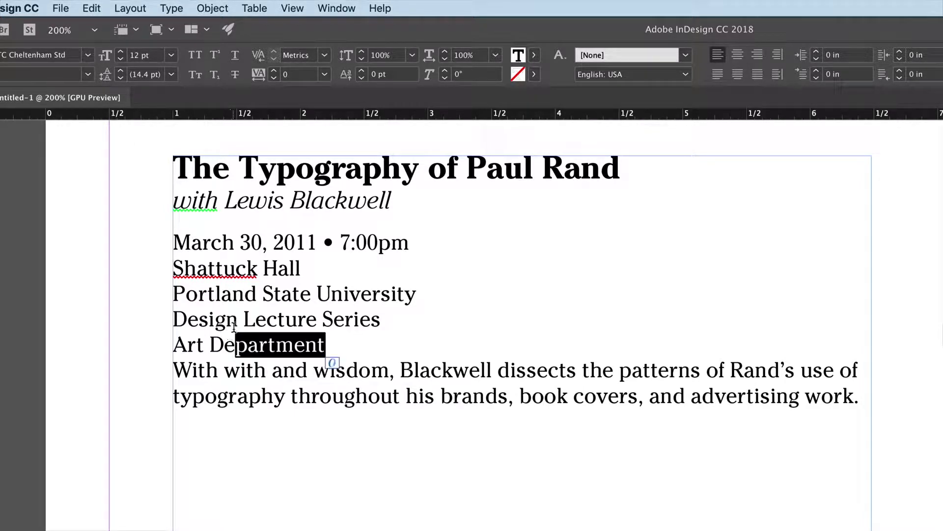
Increase the font size of the date and Shattuck Hall lines to 14 pt
left_click(248, 260)
left_click_drag(317, 270, 112, 248)
left_click(121, 52)
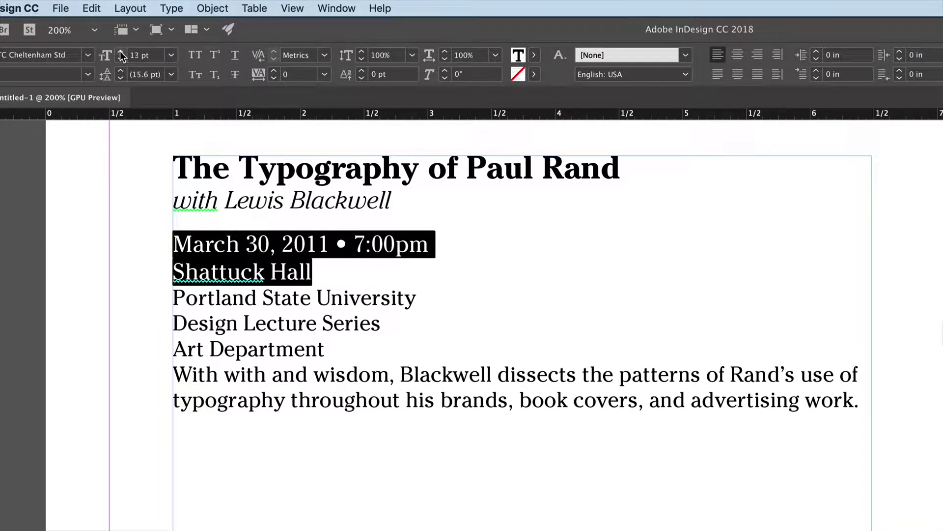
left_click(121, 51)
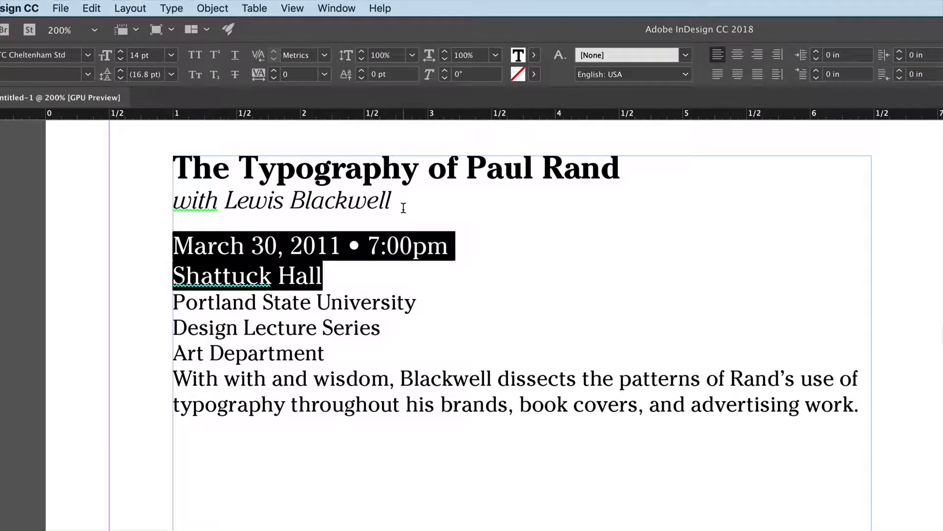
Enlarge the title, speaker, date and Shattuck Hall lines together by three font size increments
left_click(344, 286)
left_click_drag(344, 286, 131, 149)
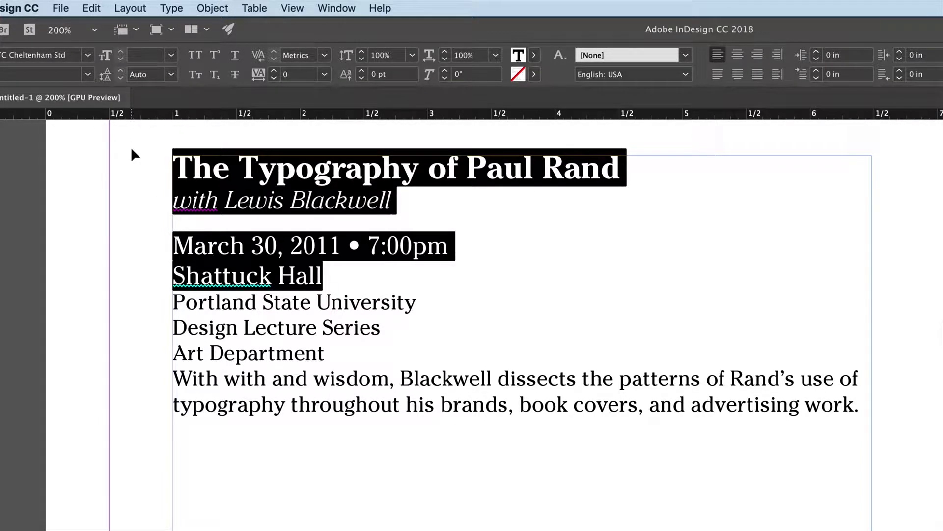
key("super+shift+period")
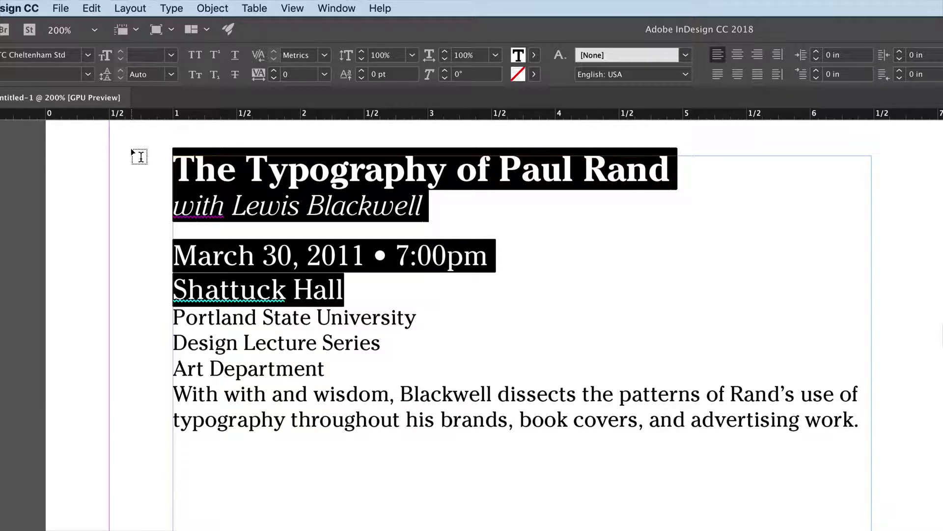
key("super+shift+period")
key("super+shift+period")
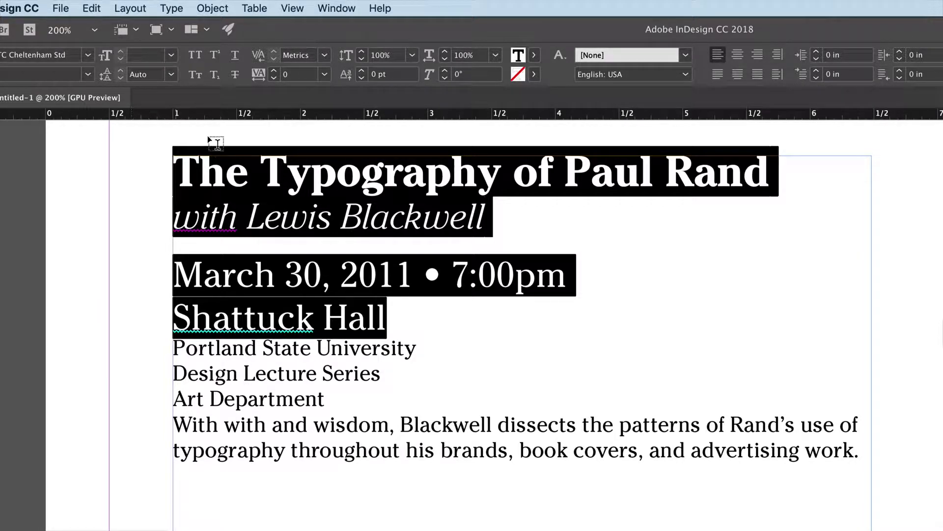
left_click(394, 348)
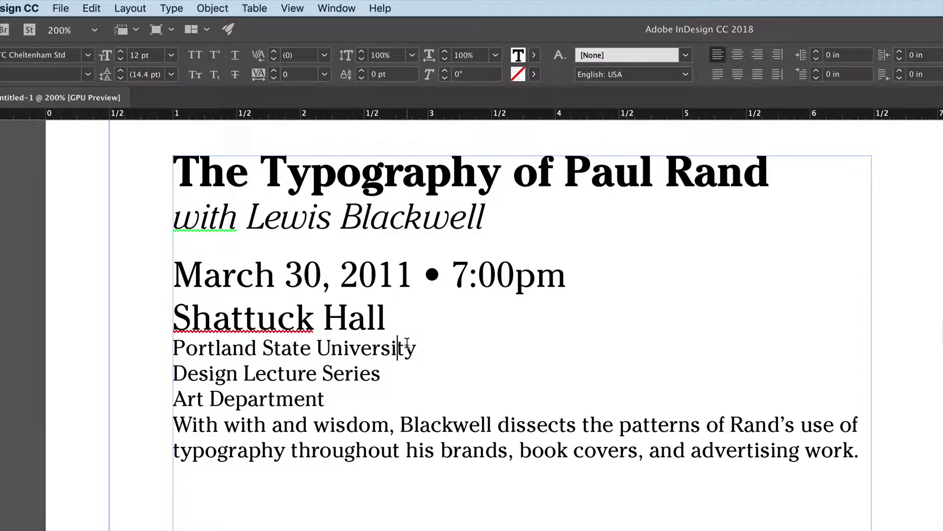
Move "Art Department" from its own line to the end of the "Portland State University" line
left_click(320, 399)
left_click_drag(321, 399, 116, 395)
key("ctrl+c")
key("BackSpace")
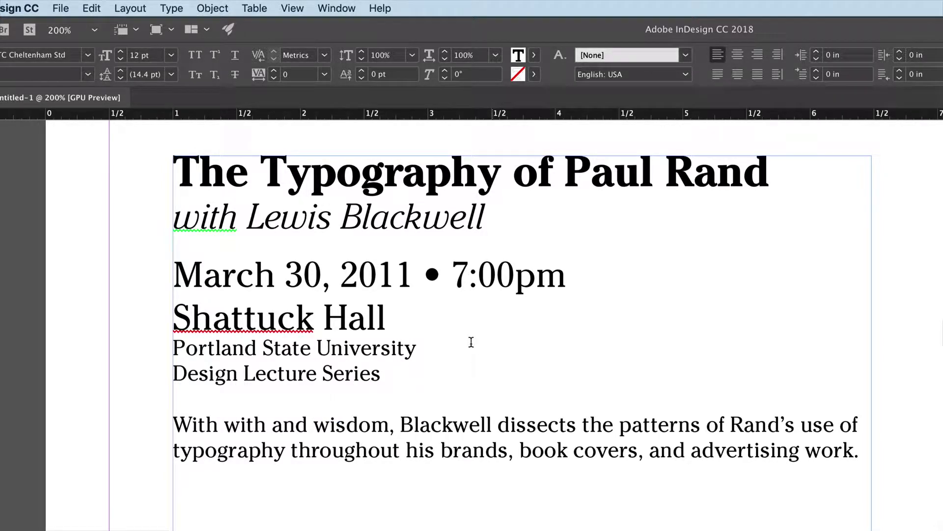
left_click(417, 350)
key("ctrl+v")
Increase the font size of the university and "Design Lecture Series" lines to 14 pt
left_click_drag(420, 368, 80, 348)
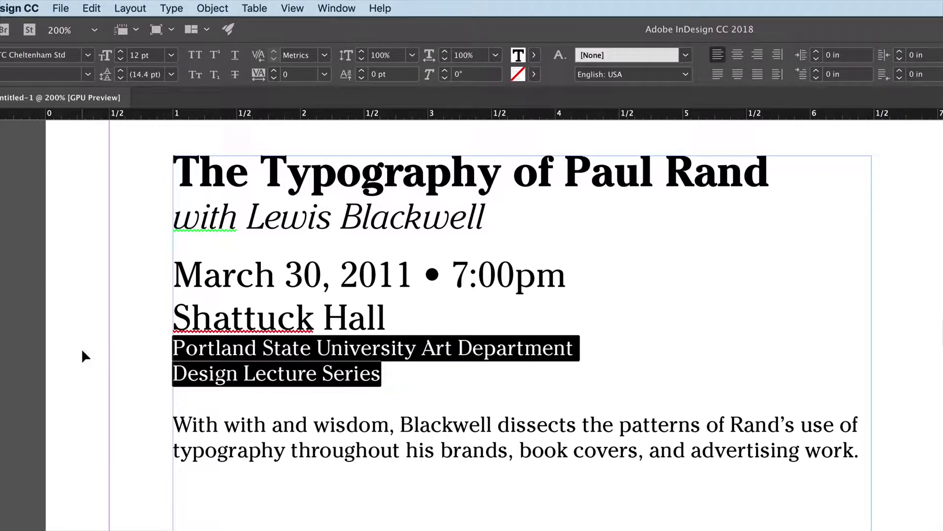
key("ctrl+shift+period")
left_click(306, 371)
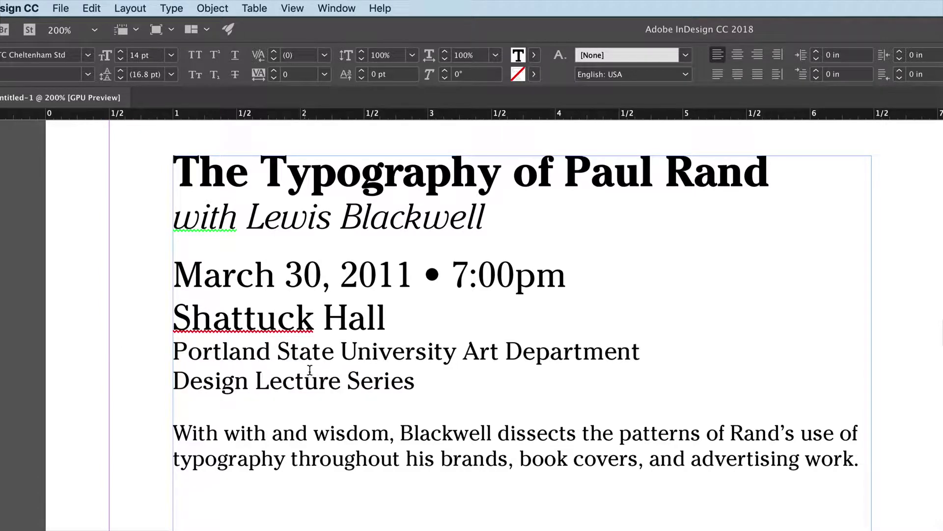
Increase the space after the "Shattuck Hall" paragraph by two increments of 0.0625 in
scroll(310, 373, "down", 2)
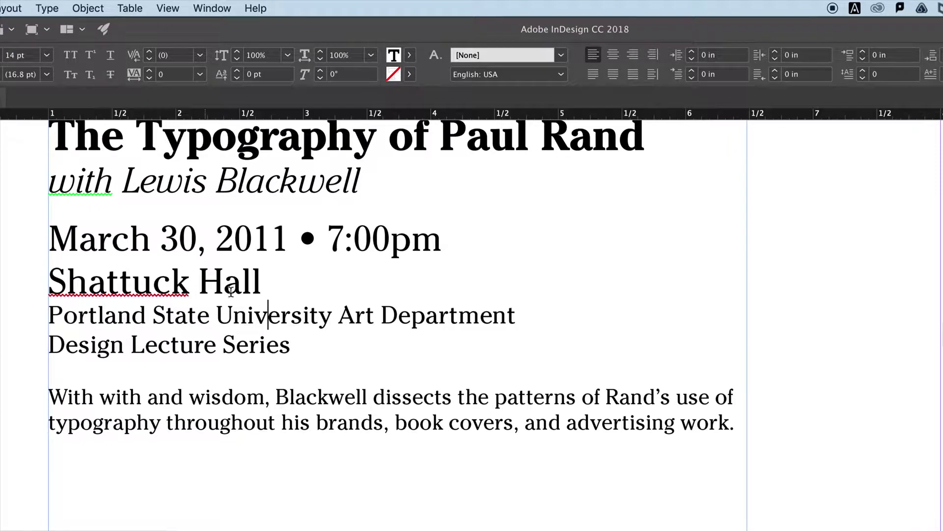
left_click(262, 281)
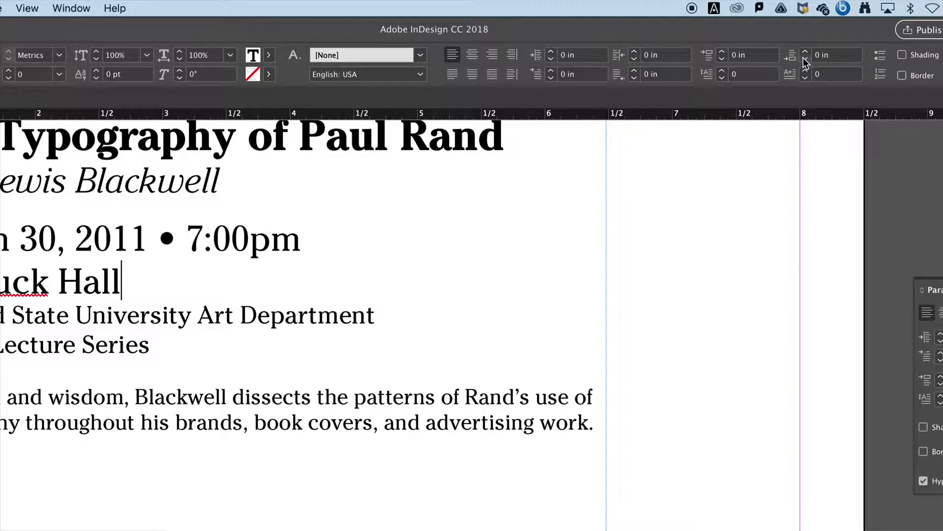
left_click(805, 53)
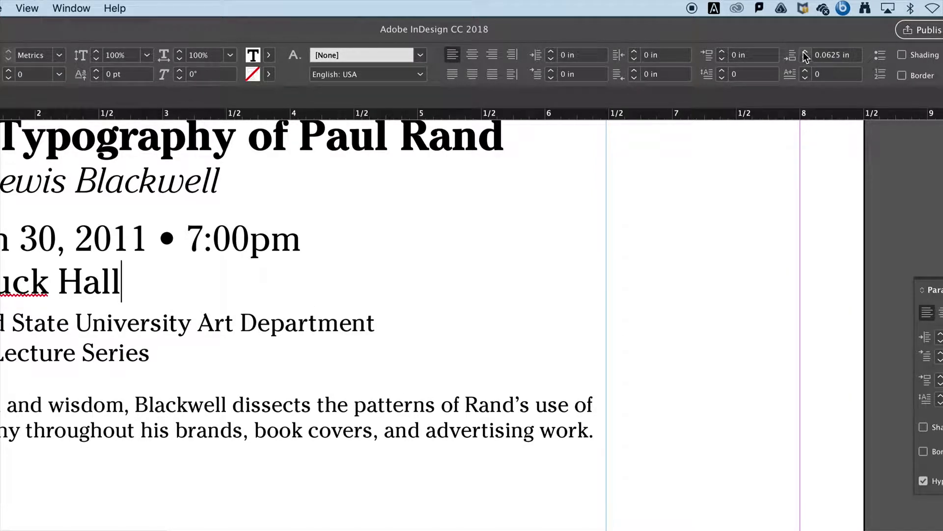
left_click(806, 52)
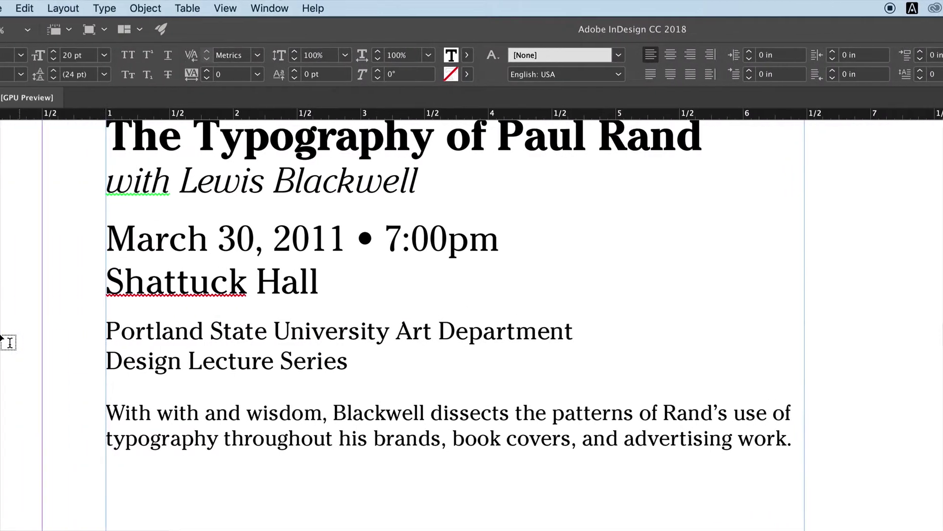
Set the "Portland State University Art Department" and "Design Lecture Series" lines in Book Italic
left_click(302, 354)
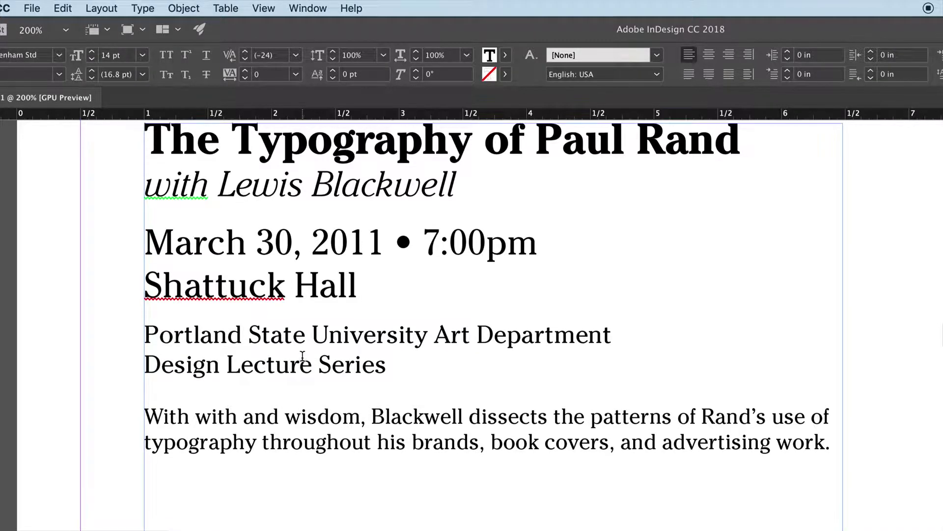
scroll(302, 356, "up", 2)
key("Down")
key("Down")
left_click(404, 422)
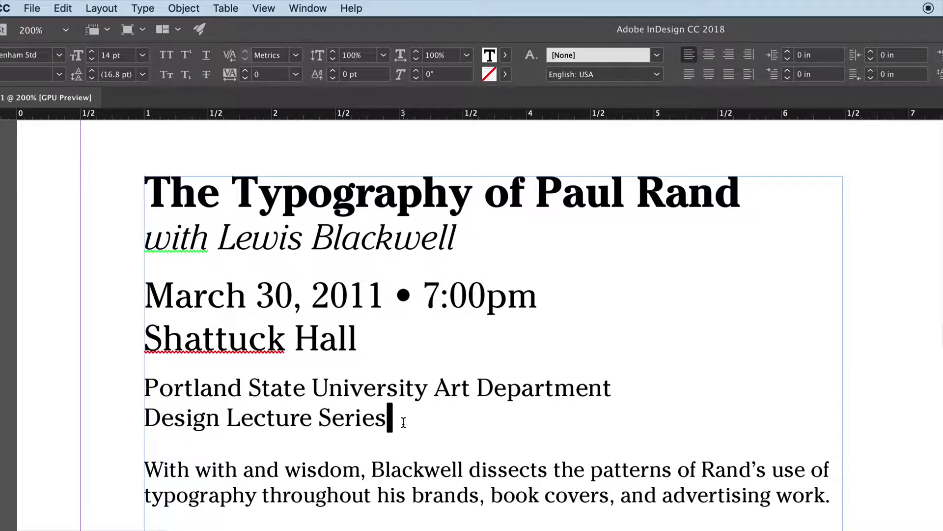
left_click_drag(404, 422, 84, 395)
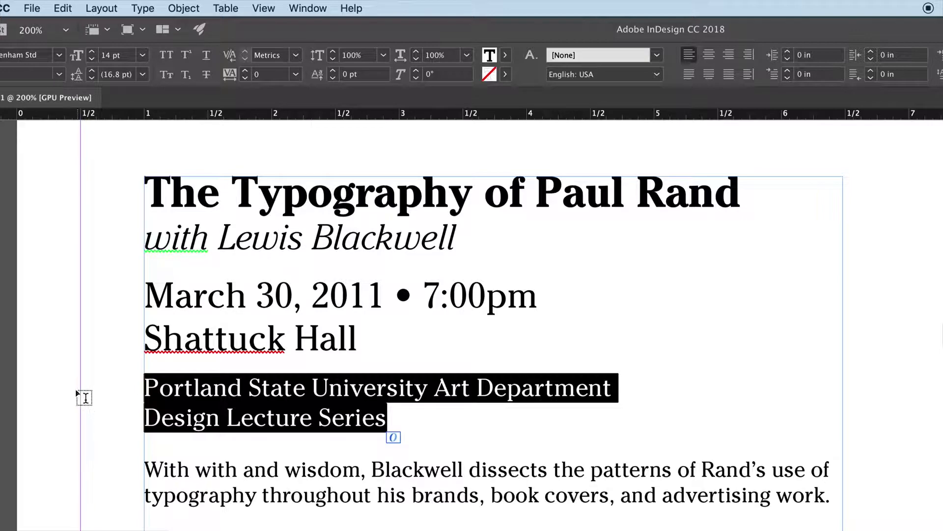
left_click(60, 74)
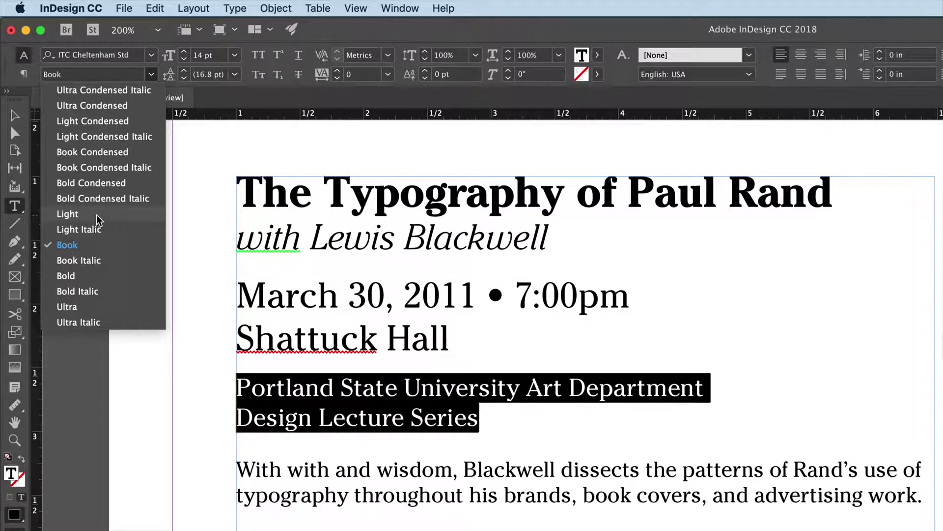
left_click(94, 259)
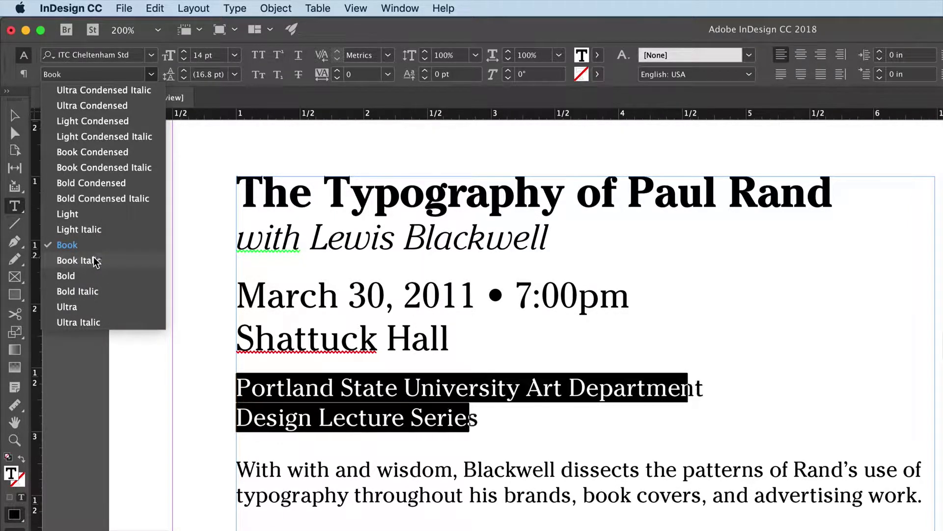
left_click(480, 420)
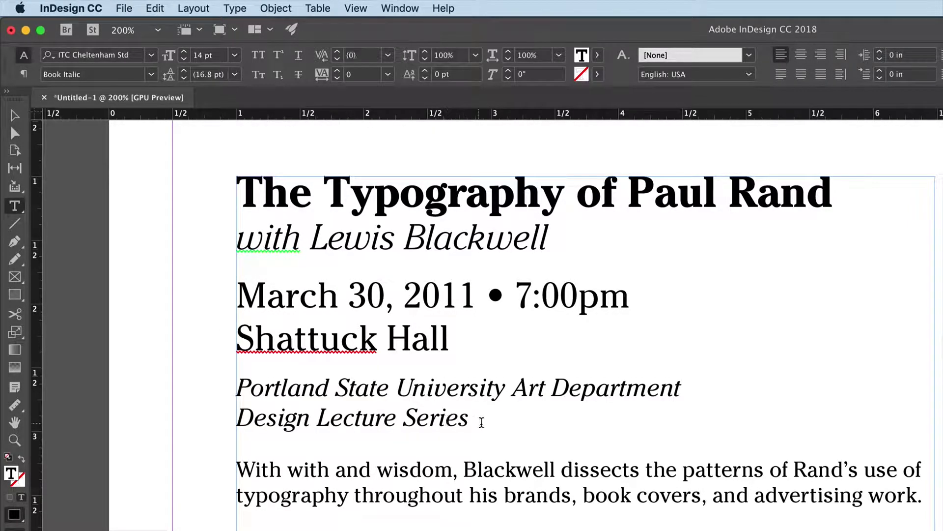
Change the "Design Lecture Series" line to the Bold Italic font style
left_click_drag(488, 418, 208, 431)
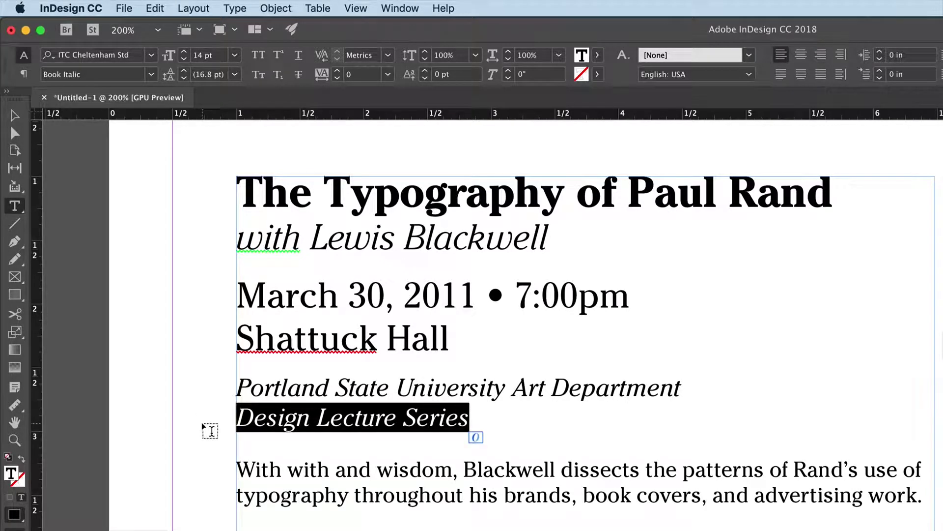
left_click(151, 75)
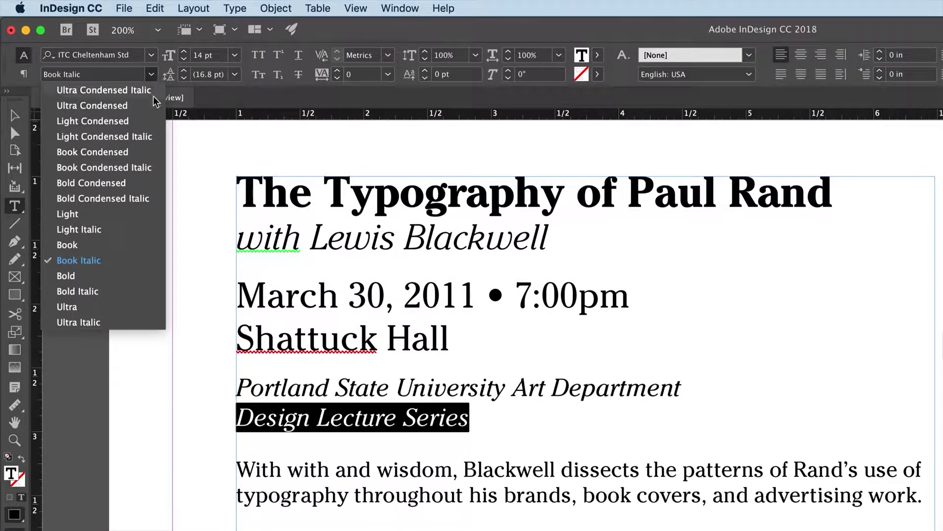
left_click(87, 293)
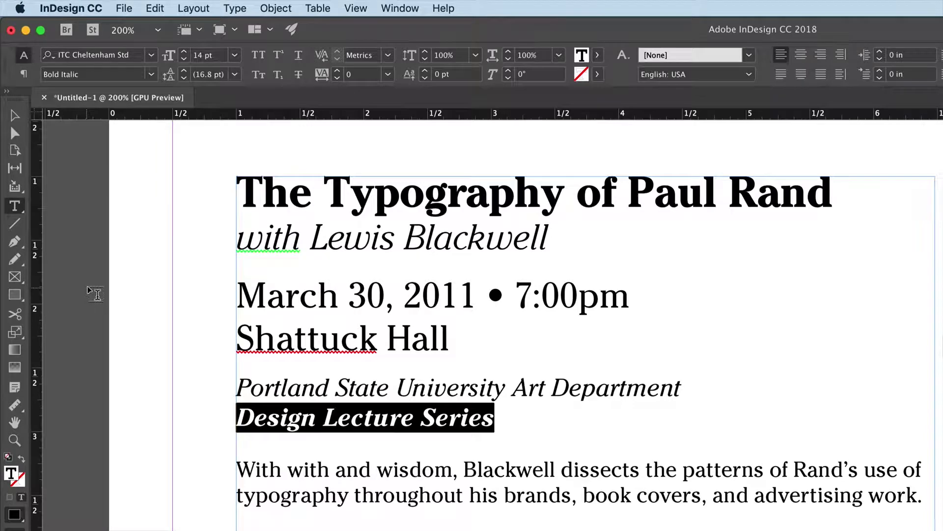
left_click(446, 417)
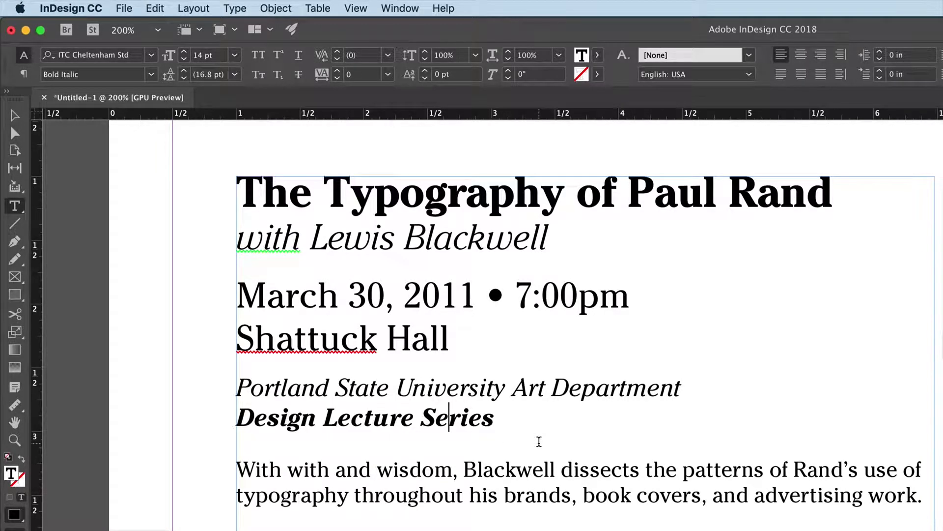
Fit the whole page in view and resize the text frame to about 4.85 in wide by 3.14 in high
scroll(539, 440, "down", 3)
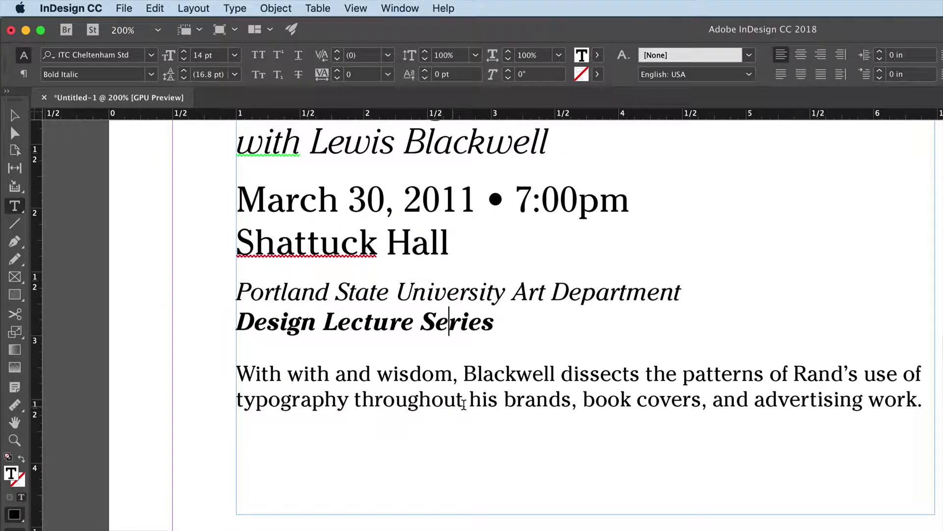
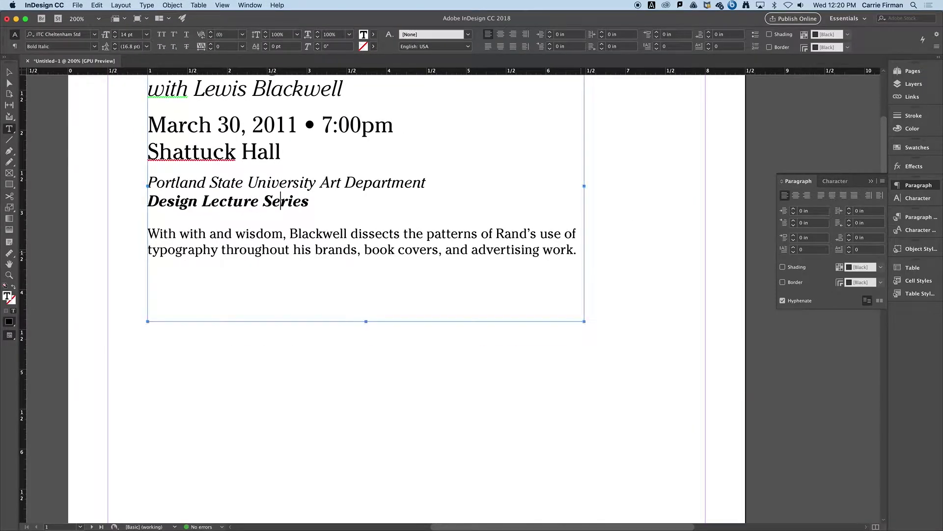
key("super+0")
left_click(390, 194)
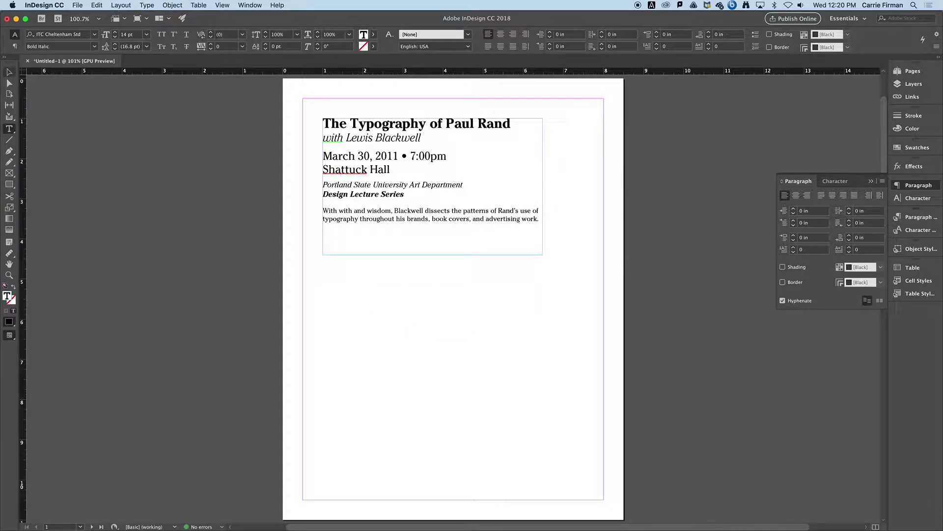
left_click(9, 73)
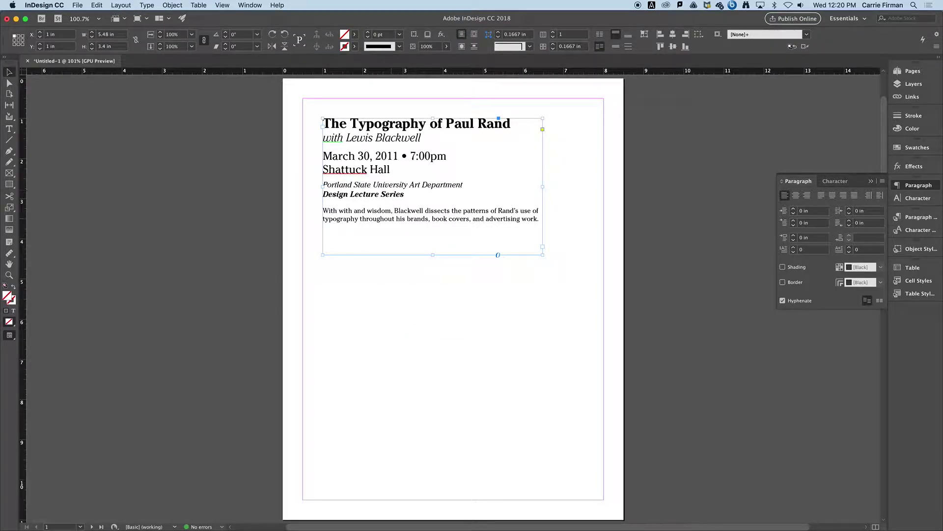
left_click_drag(542, 255, 510, 244)
left_click_drag(510, 182, 517, 181)
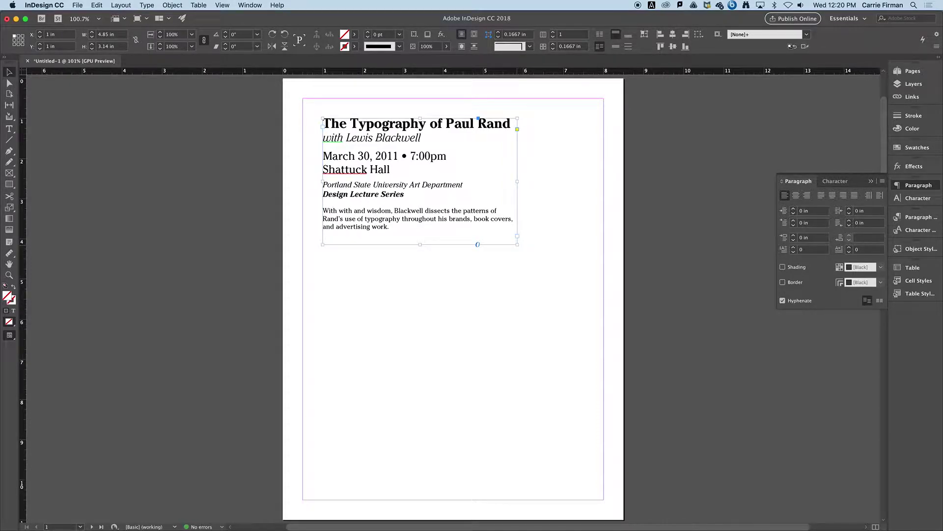
Move the text frame to about X 1.11 in, Y 1.38 in and trim it to about 4.76 by 3.08 in
left_click(440, 222)
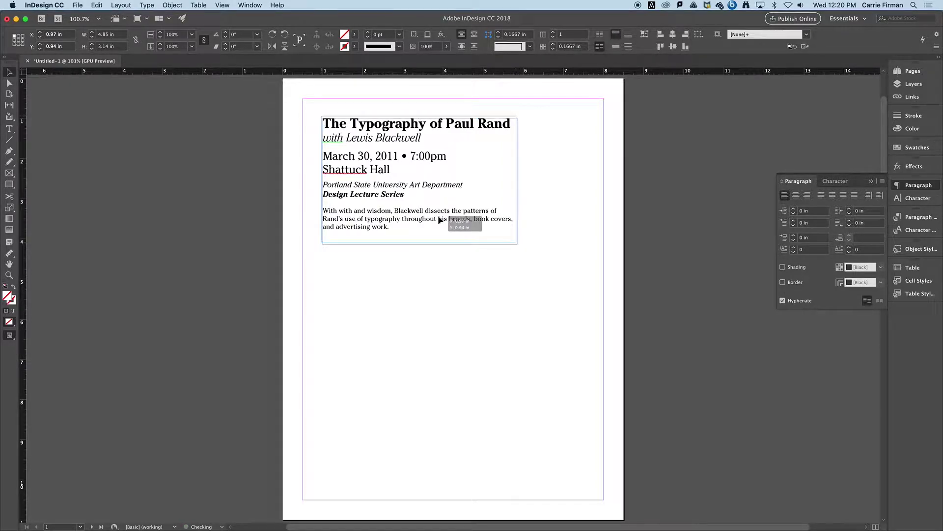
left_click_drag(440, 220, 445, 236)
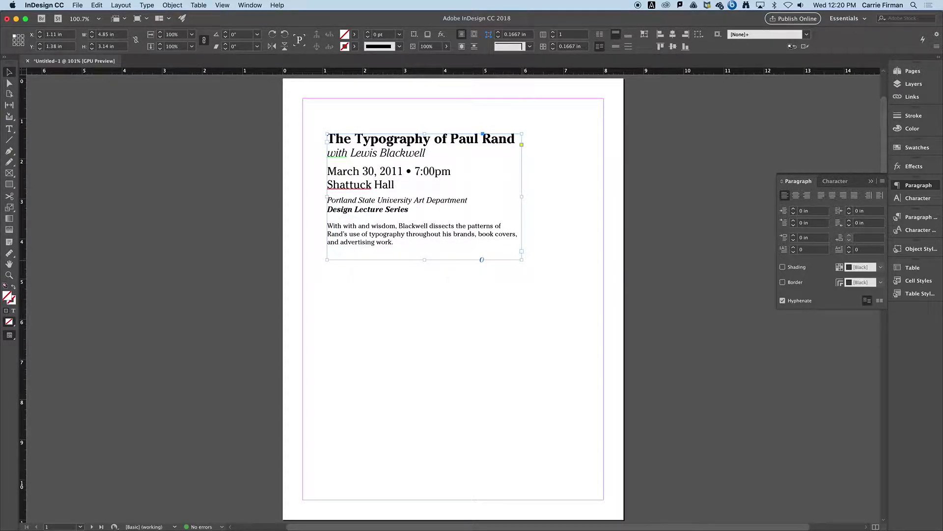
mouse_move(521, 259)
left_mouse_down()
mouse_move(587, 319)
mouse_move(624, 311)
mouse_move(532, 289)
mouse_move(549, 260)
mouse_move(594, 306)
mouse_move(520, 245)
mouse_move(518, 256)
left_mouse_up()
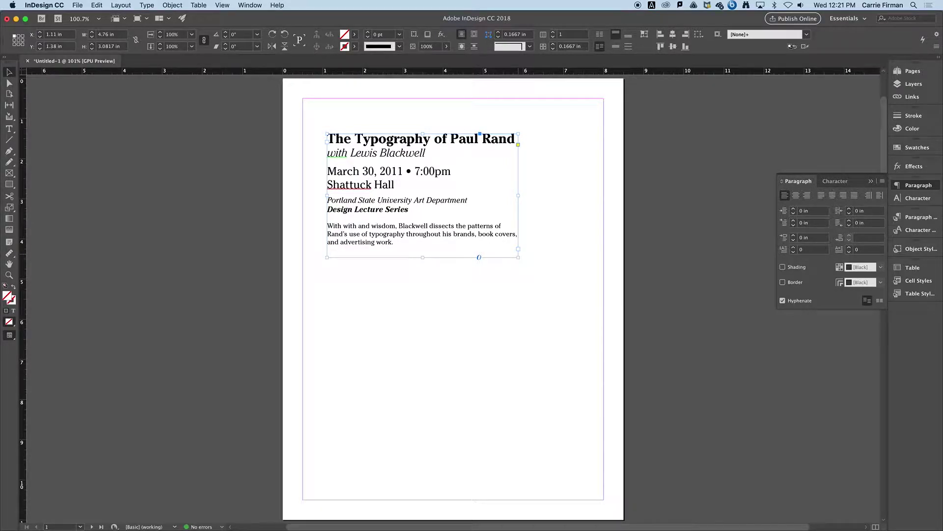
Scale the text frame together with its text to about 7.02 by 4.55 in, and check the scaled text sizes line by line
key("XF86AudioMute")
left_click_drag(518, 257, 609, 316)
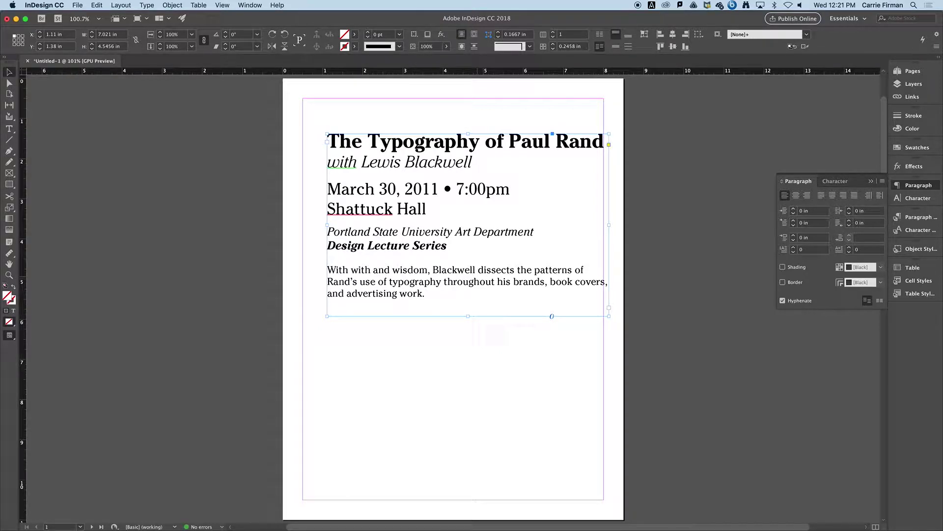
left_click_drag(482, 285, 481, 281)
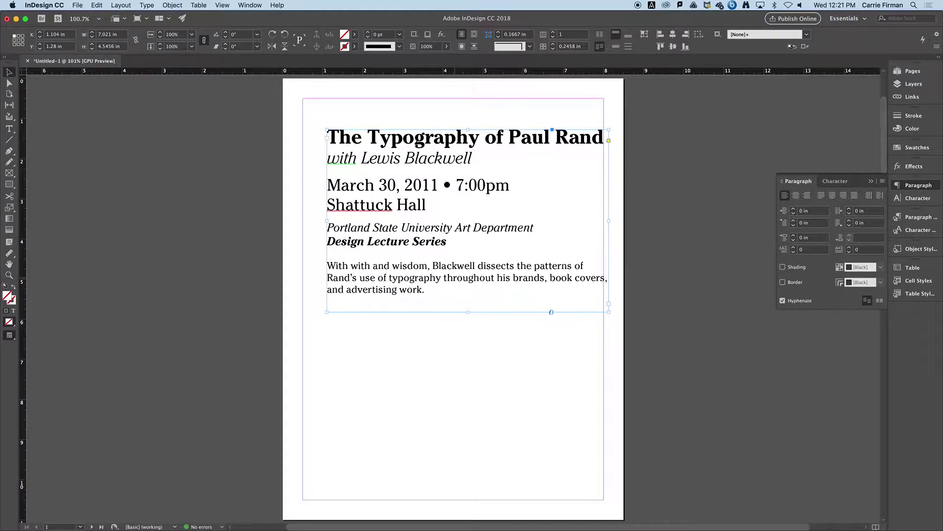
double_click(458, 278)
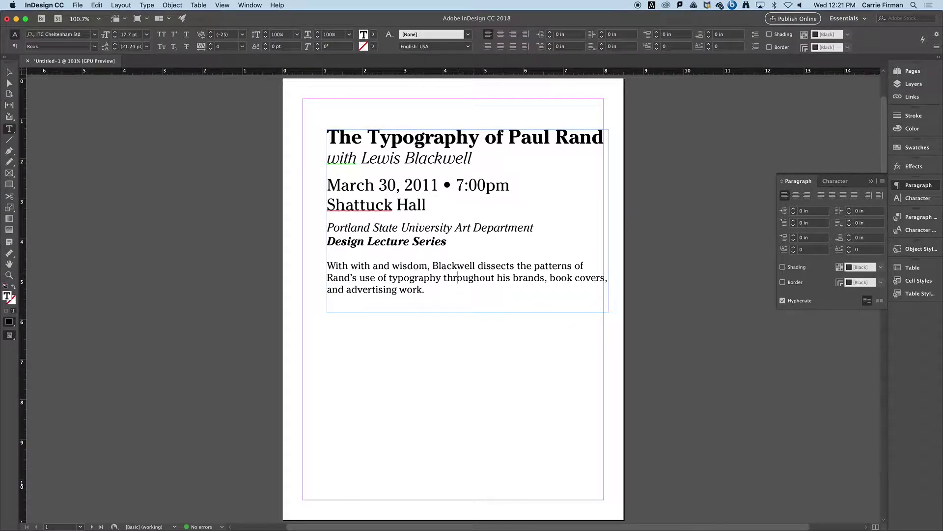
left_click(426, 241)
left_click(416, 158)
left_click(434, 138)
Nudge the text frame in small increments to X 1.0068 in and Y 1.3217 in
left_click(8, 73)
key("Left")
key("Left")
key("Left")
key("Left")
key("Left")
key("Left")
key("Left")
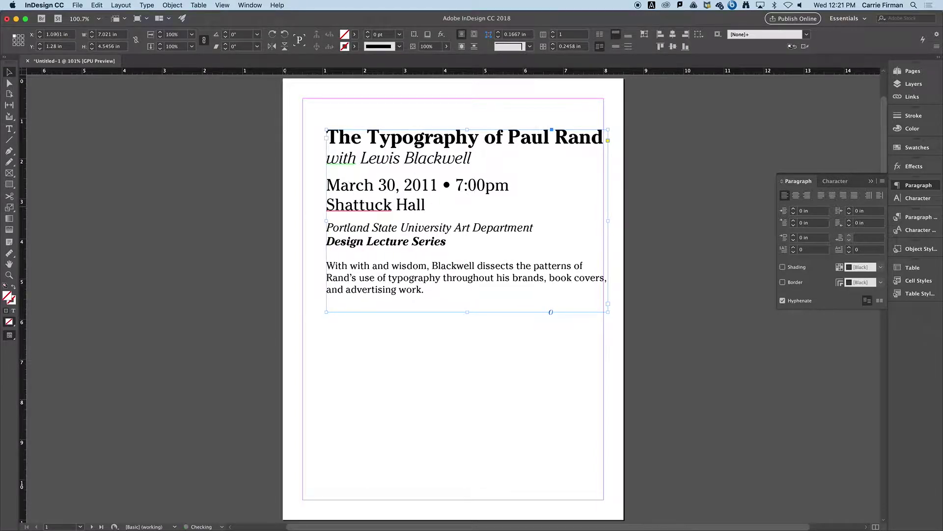
key("Down")
key("Down")
key("Down")
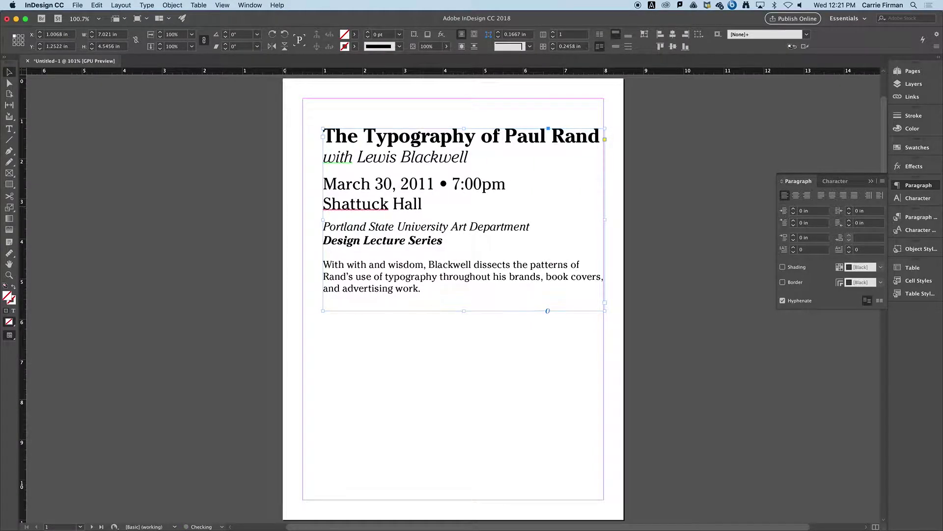
Preview the page without guides and reposition the text frame at about X 0.81 in, Y 1.64 in
key("w")
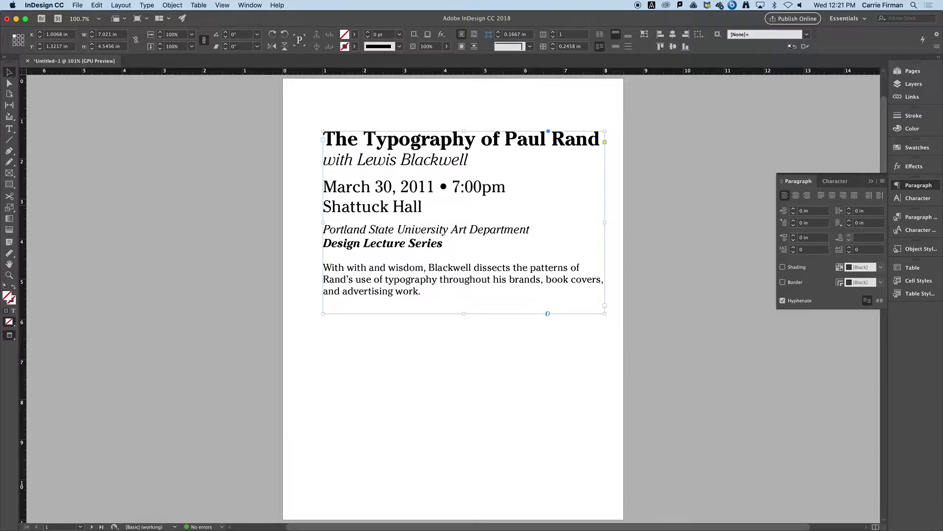
key("shift+super+a")
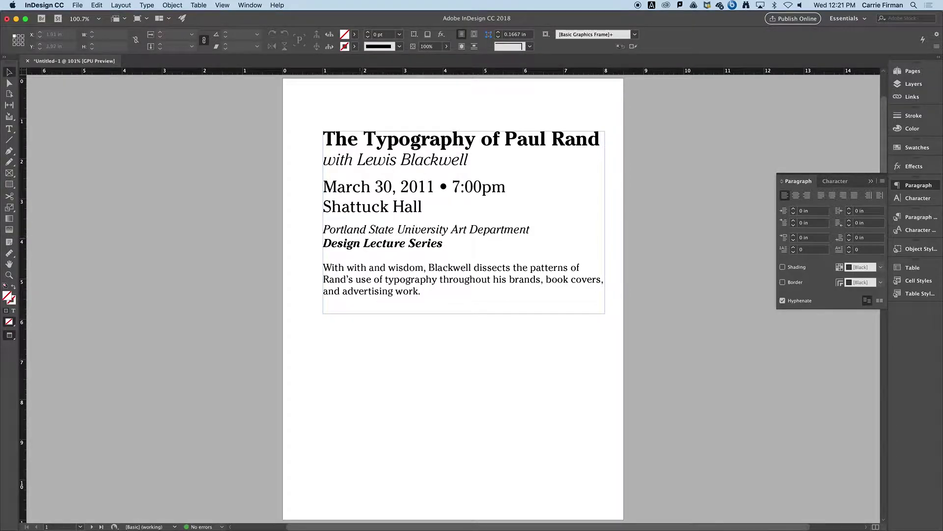
left_click_drag(369, 243, 362, 257)
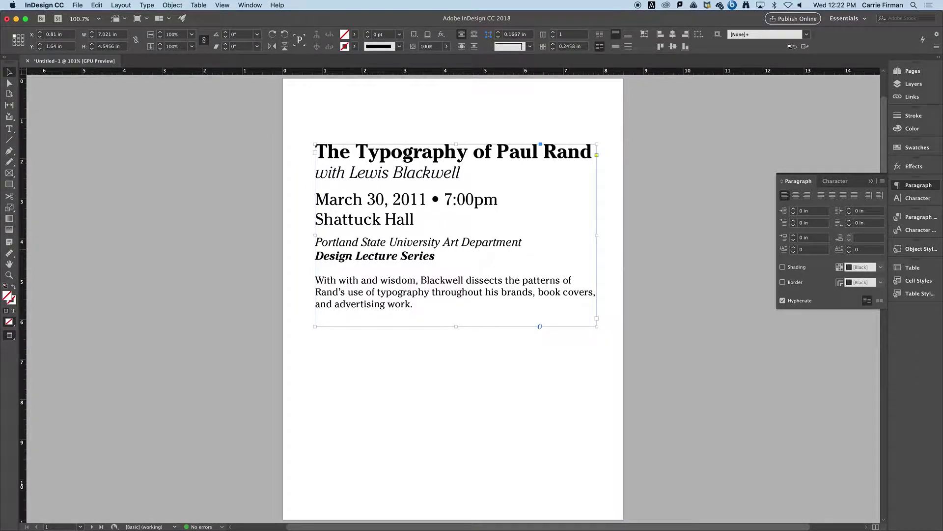
key("super+shift+a")
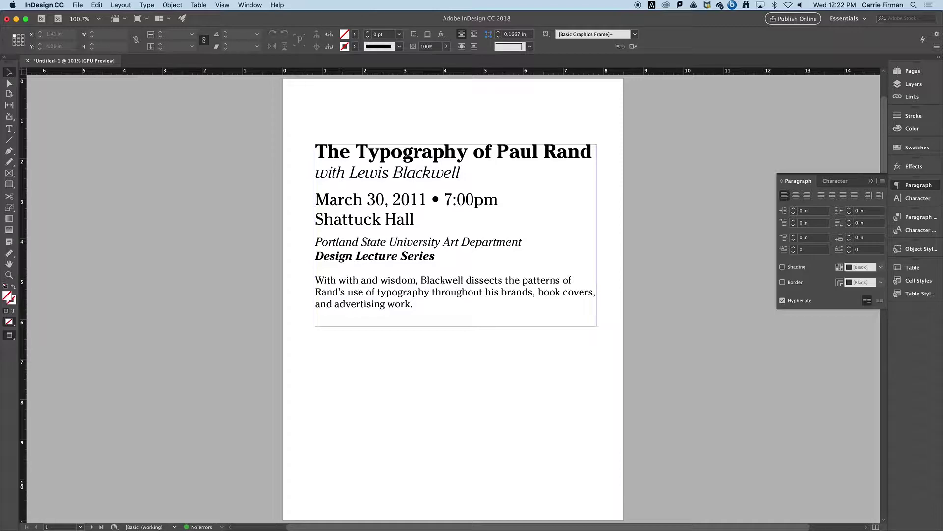
double_click(339, 241)
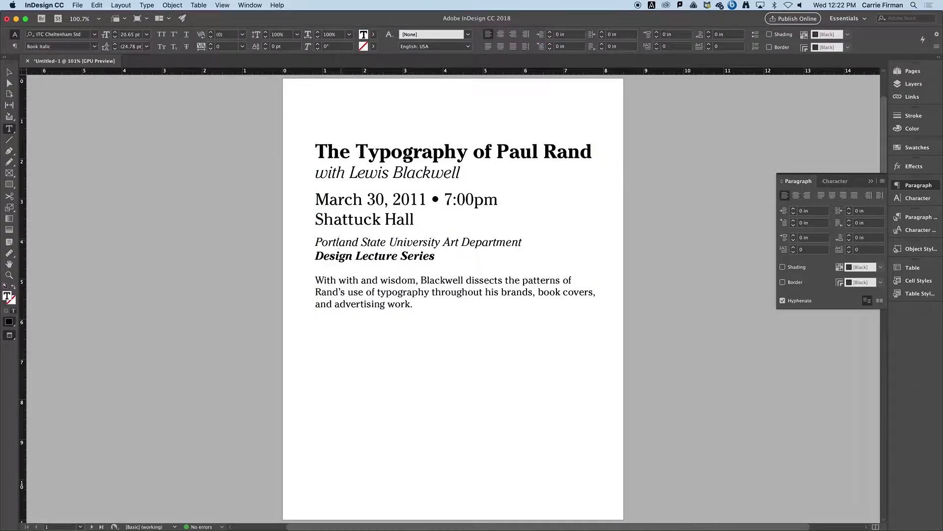
Try indenting the speaker line below the title with leading spaces, and remove the spaces
left_click(388, 173)
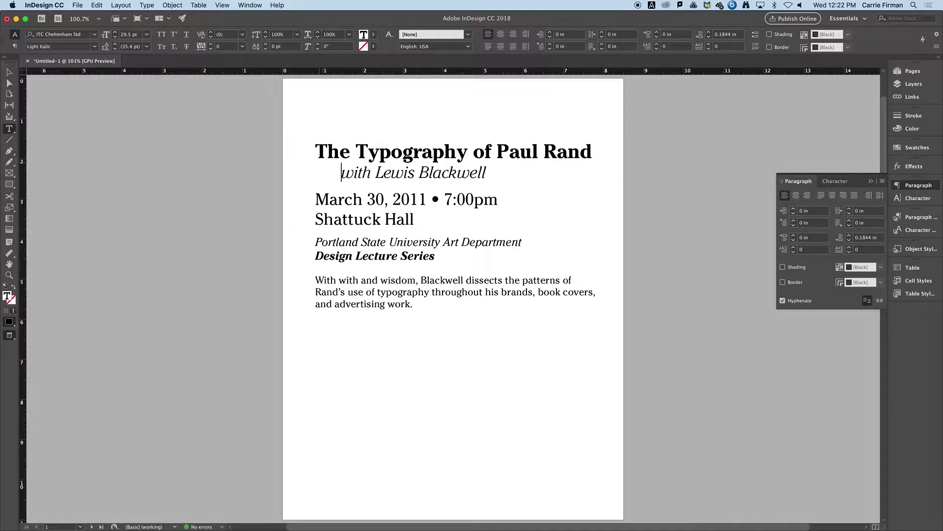
key("BackSpace")
key("BackSpace")
key("BackSpace")
key("BackSpace")
key("BackSpace")
key("BackSpace")
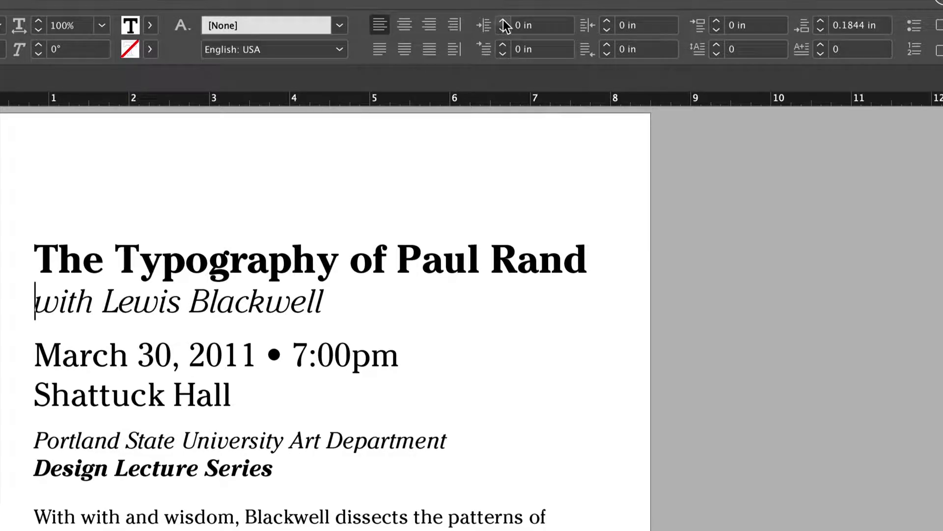
Try increasing the left indent of the description paragraph below the lecture series line
scroll(42, 377, "down", 10)
scroll(39, 344, "up", 2)
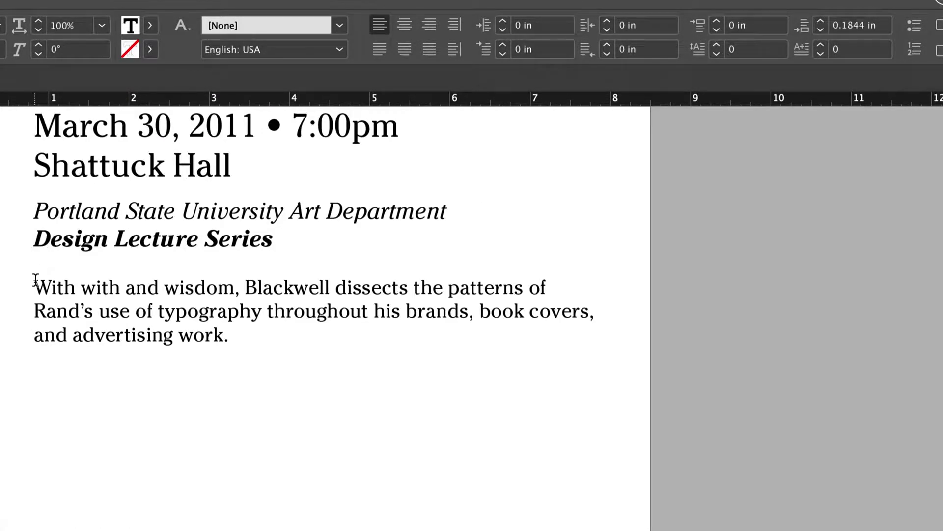
left_click(35, 285)
left_click(502, 20)
left_click(502, 20)
left_click(502, 21)
left_click(502, 21)
left_click(502, 21)
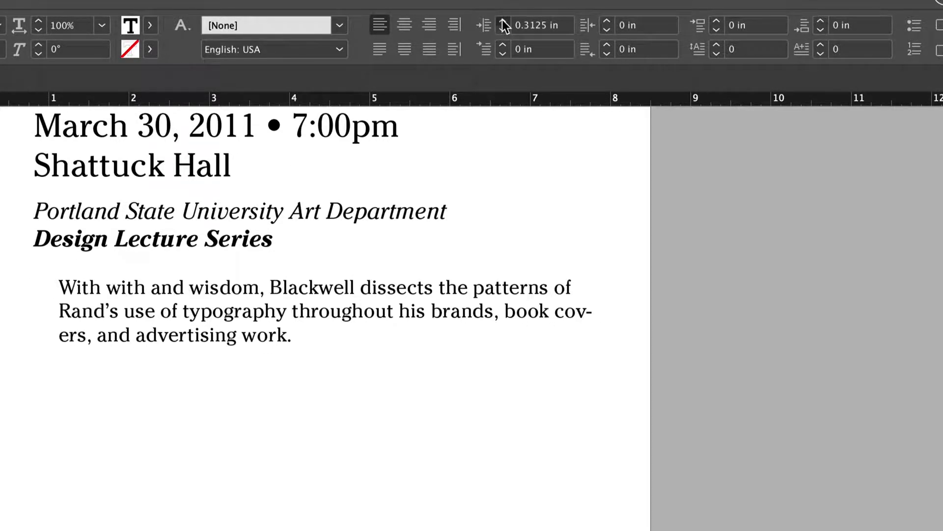
left_click(502, 21)
left_click(502, 21)
left_click(502, 21)
Reset the description paragraph's left indent to 0 in
left_click(502, 30)
left_click(502, 30)
left_click(501, 30)
left_click(501, 29)
left_click(502, 30)
left_click(502, 30)
left_click(501, 30)
left_click(502, 30)
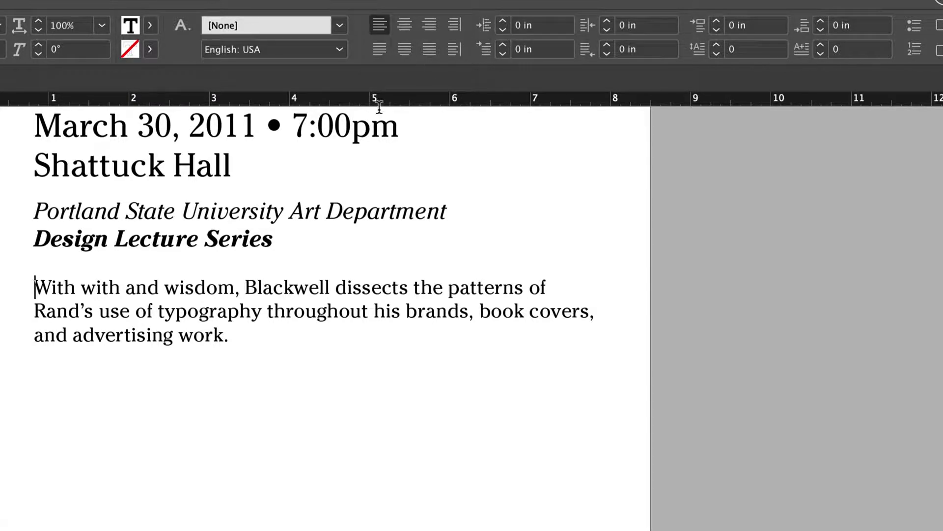
Try a 0.1875 in left indent on the description paragraph and return it to 0 in
left_click(502, 21)
left_click(502, 20)
left_click(503, 21)
left_click(502, 30)
left_click(502, 30)
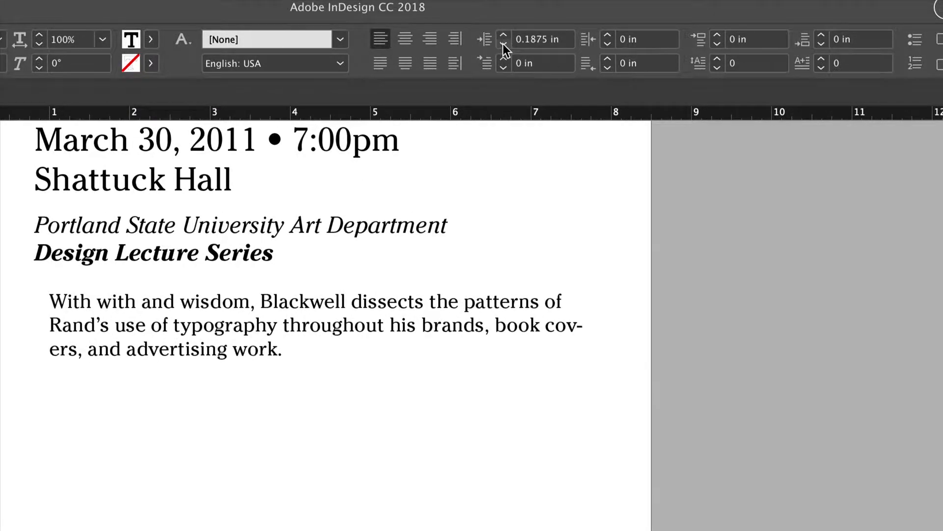
left_click(503, 44)
Try a 0.375 in first-line indent on the description paragraph and return it to 0 in
left_click(502, 58)
left_click(502, 58)
left_click(502, 57)
left_click(502, 58)
left_click(502, 58)
left_click(502, 58)
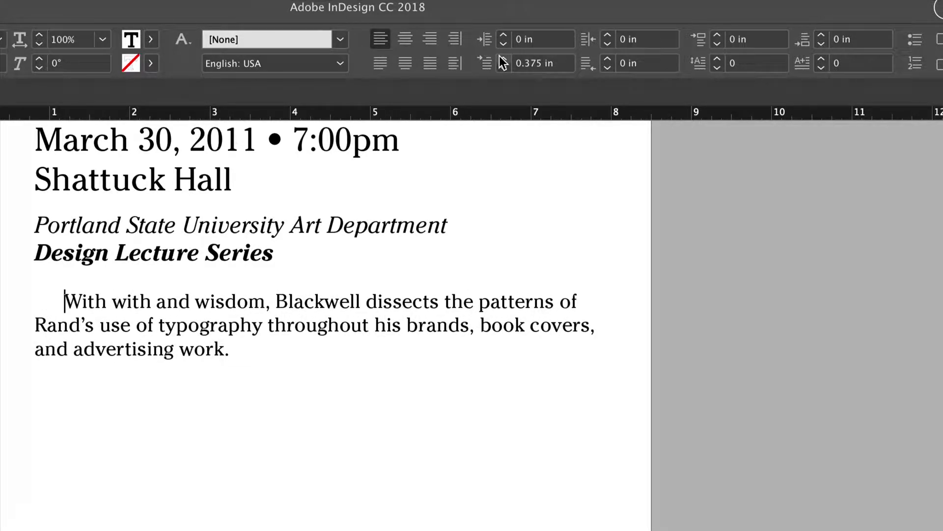
left_click(502, 68)
left_click(502, 68)
left_click(502, 67)
left_click(502, 67)
left_click(502, 68)
left_click(502, 68)
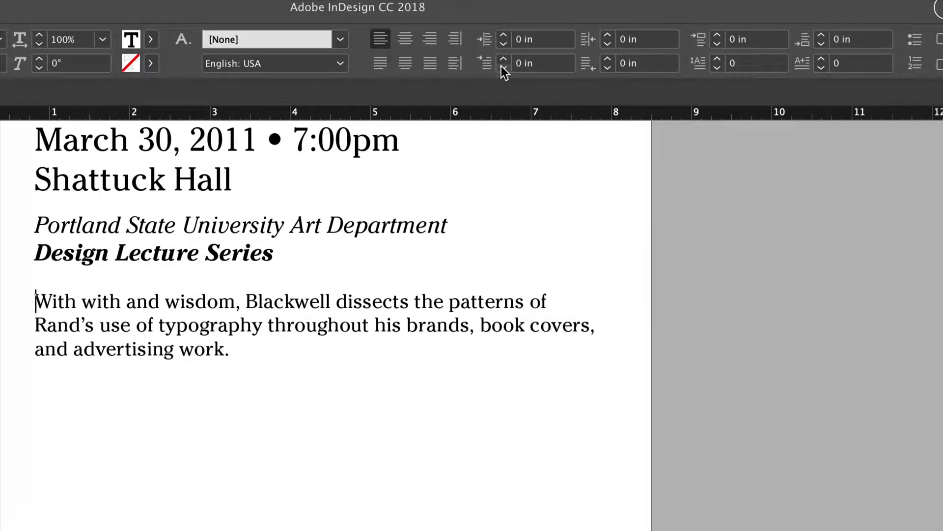
Try a right indent of 1.125 in on the description paragraph
left_click(607, 36)
left_click(607, 36)
left_click(607, 36)
left_click(607, 35)
left_click(607, 35)
left_click(607, 35)
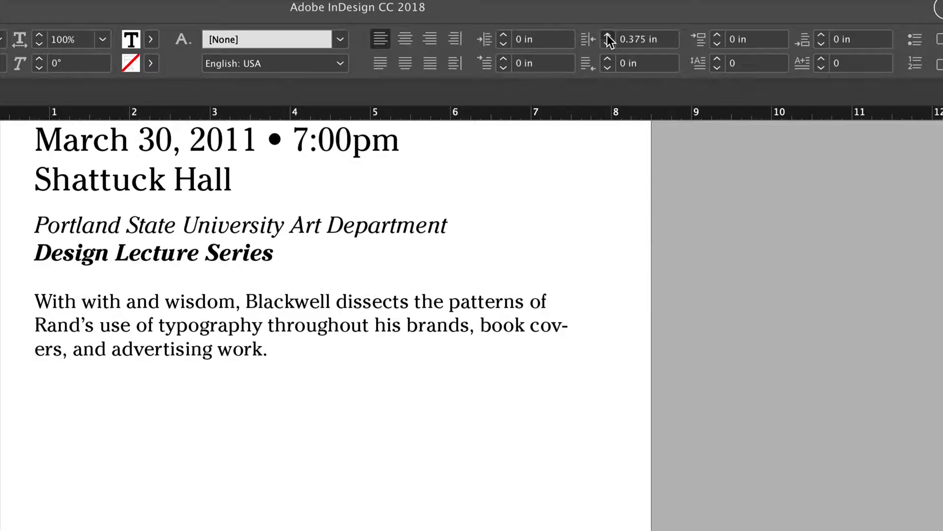
left_click(607, 35)
left_click(608, 36)
left_click(607, 35)
left_click(607, 36)
left_click(607, 35)
left_click(607, 36)
left_click(608, 36)
left_click(608, 36)
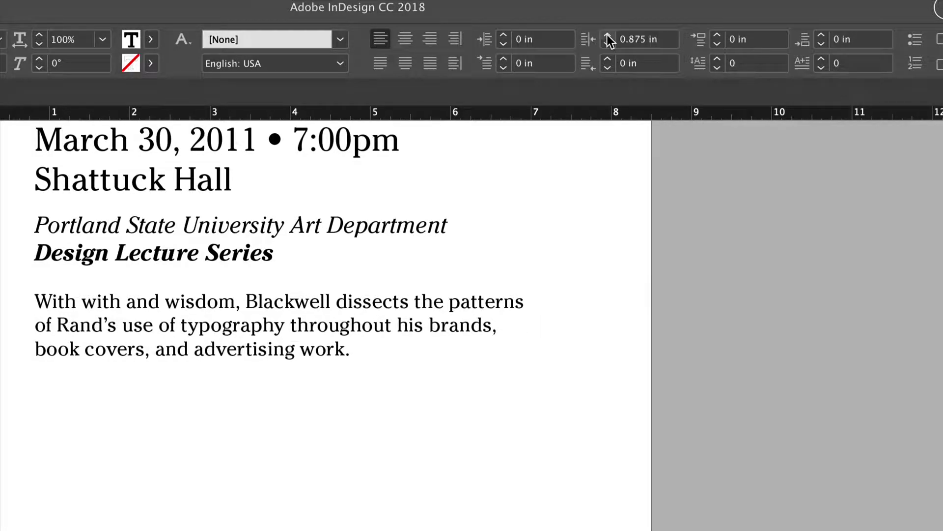
left_click(607, 35)
left_click(607, 35)
left_click(607, 36)
left_click(607, 36)
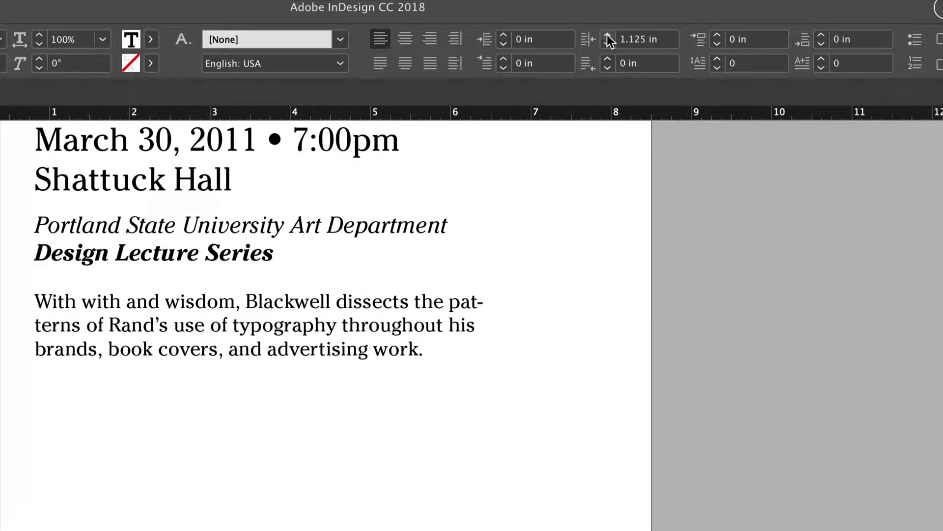
Reduce the description paragraph's right indent to 0.9375 in, and reset it to 0 in
left_click(608, 43)
left_click(607, 44)
left_click(608, 43)
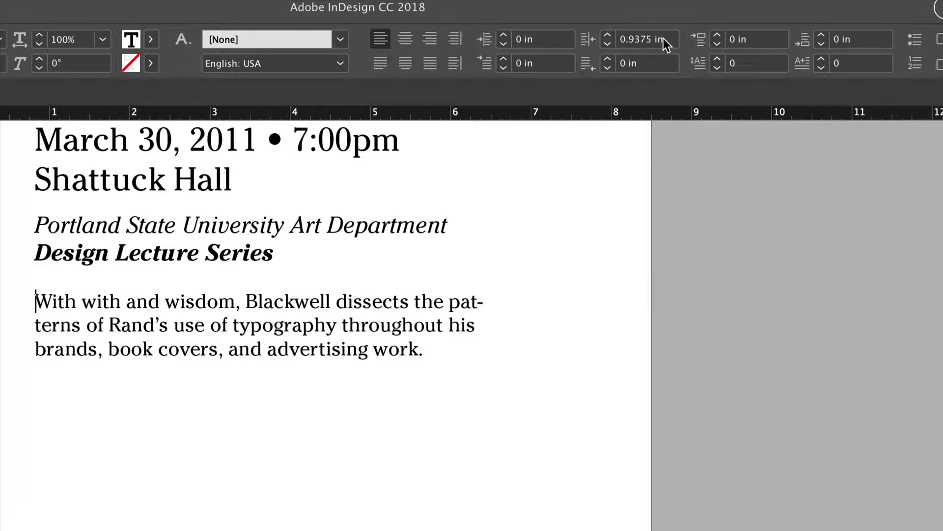
triple_click(663, 39)
type("0")
key("Return")
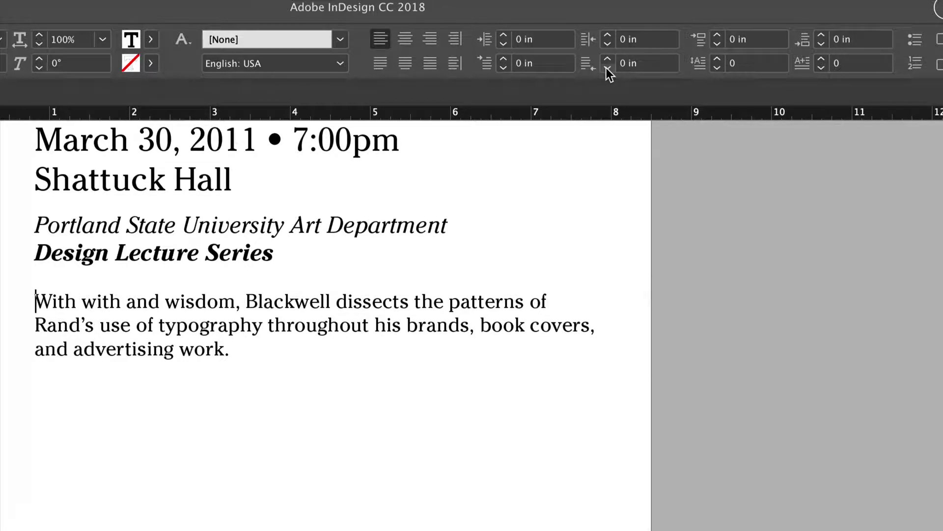
Set the left indent of the speaker line below the title to 0.6875 in
scroll(266, 240, "up", 8)
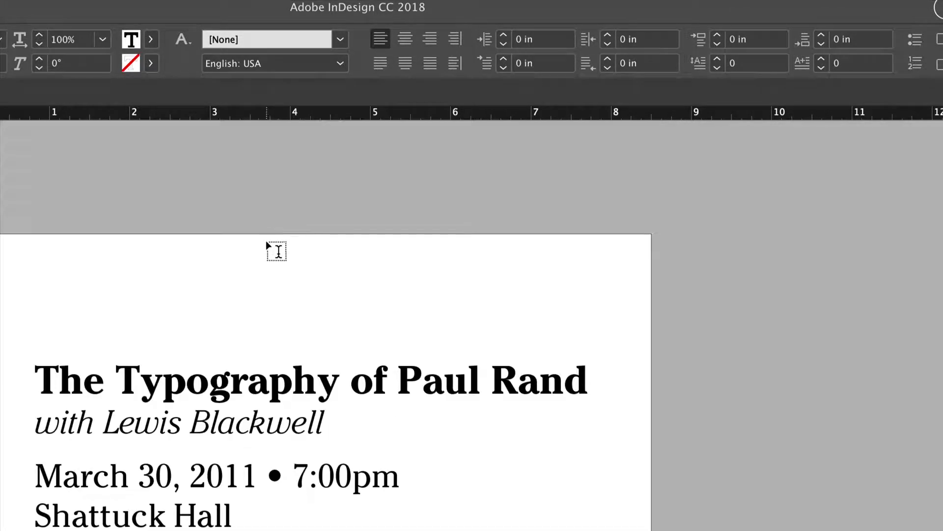
scroll(266, 241, "down", 1)
left_click(38, 412)
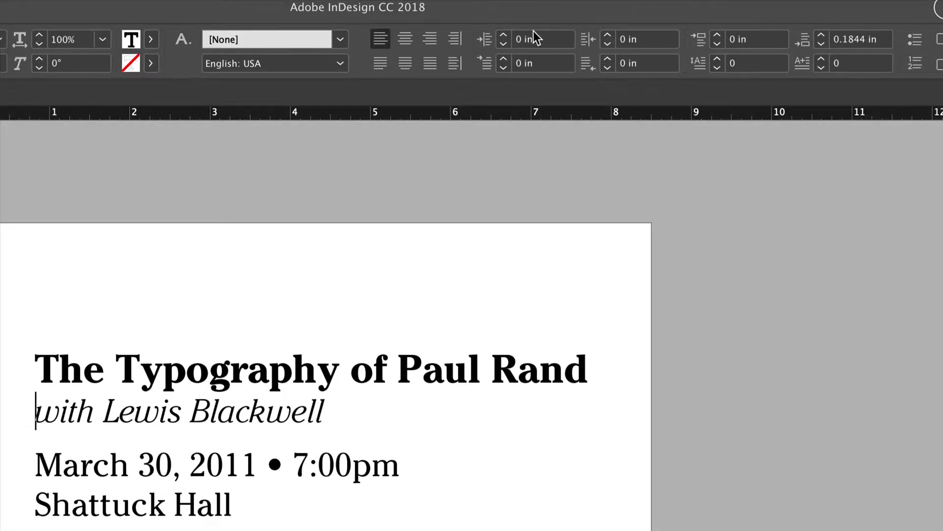
left_click(503, 36)
left_click(503, 36)
left_click(503, 37)
left_click(503, 36)
left_click(503, 37)
left_click(503, 36)
left_click(503, 37)
left_click(503, 36)
left_click(503, 37)
left_click(503, 36)
left_click(503, 37)
left_click(503, 36)
left_click(503, 42)
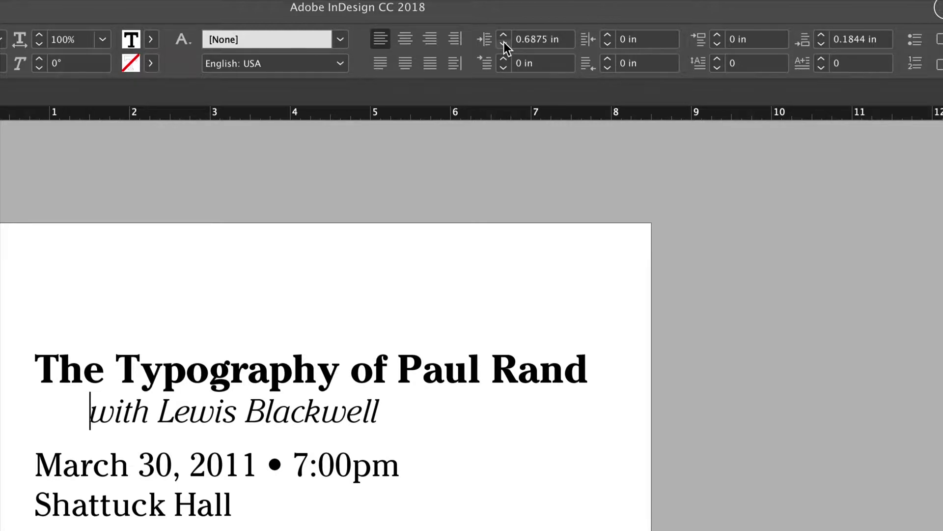
Set the left indent of the Portland State University Art Department and Design Lecture Series lines to 1.0625 in
scroll(267, 305, "down", 5)
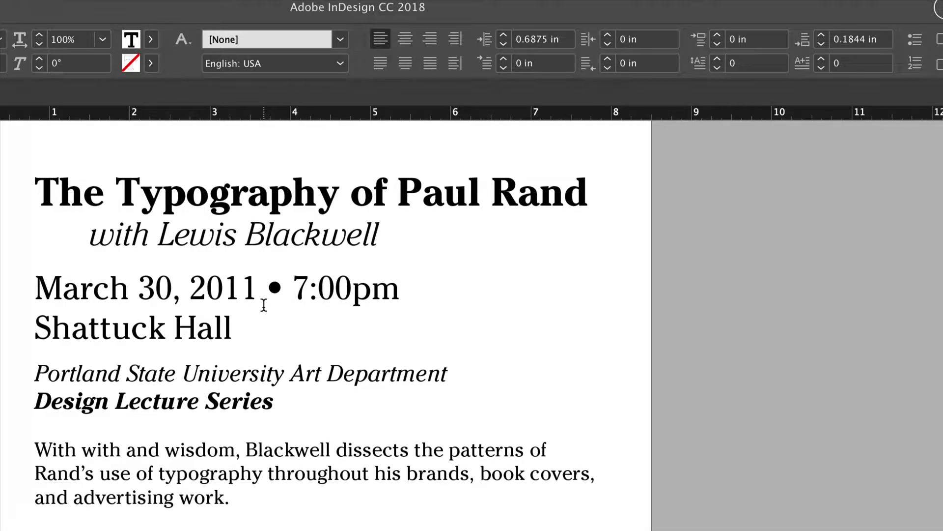
scroll(266, 312, "down", 1)
scroll(267, 313, "down", 2)
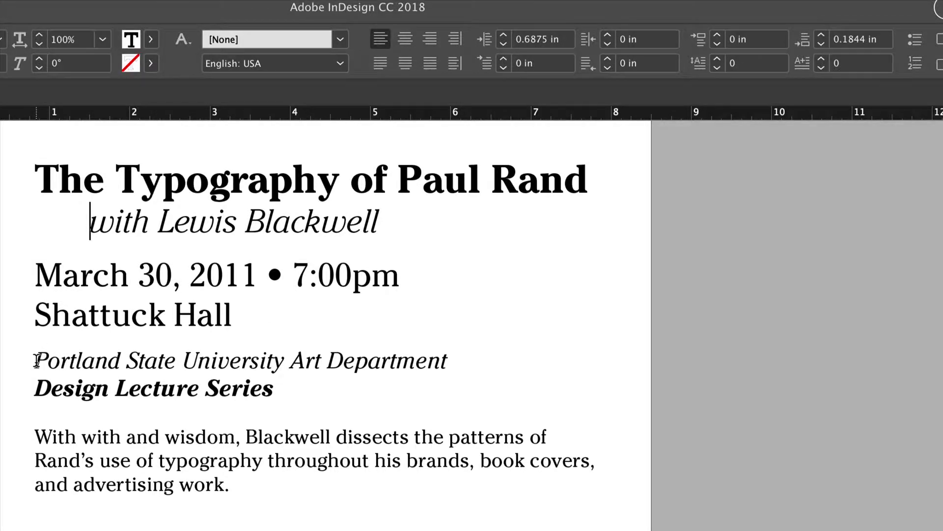
left_click_drag(35, 360, 50, 388)
left_click(504, 36)
left_click(503, 35)
left_click(503, 35)
left_click(504, 36)
left_click(503, 35)
left_click(503, 35)
left_click(503, 35)
left_click(504, 37)
left_click(504, 36)
left_click(504, 36)
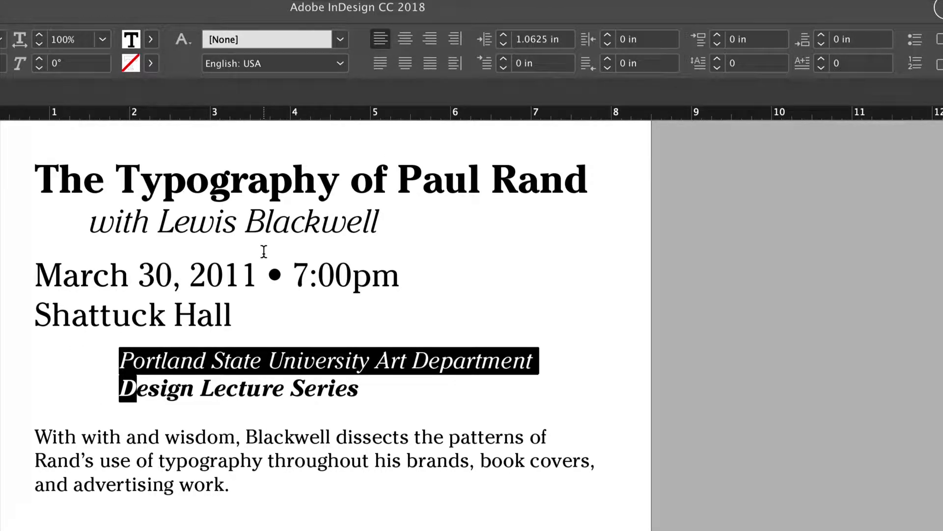
Set the left indent of the date and Shattuck Hall lines to about 0.375 in
left_click_drag(109, 275, 104, 307)
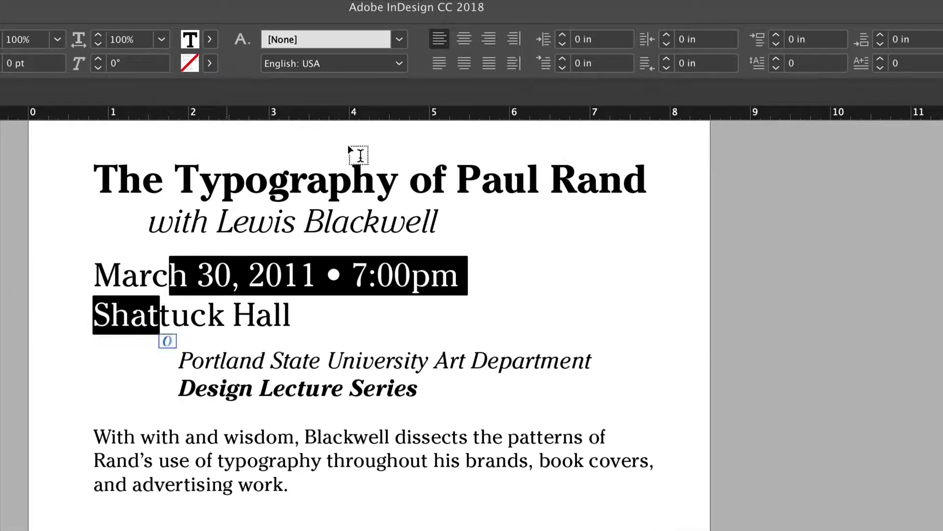
left_click(563, 35)
left_click(563, 36)
left_click(563, 36)
left_click(563, 35)
left_click(564, 36)
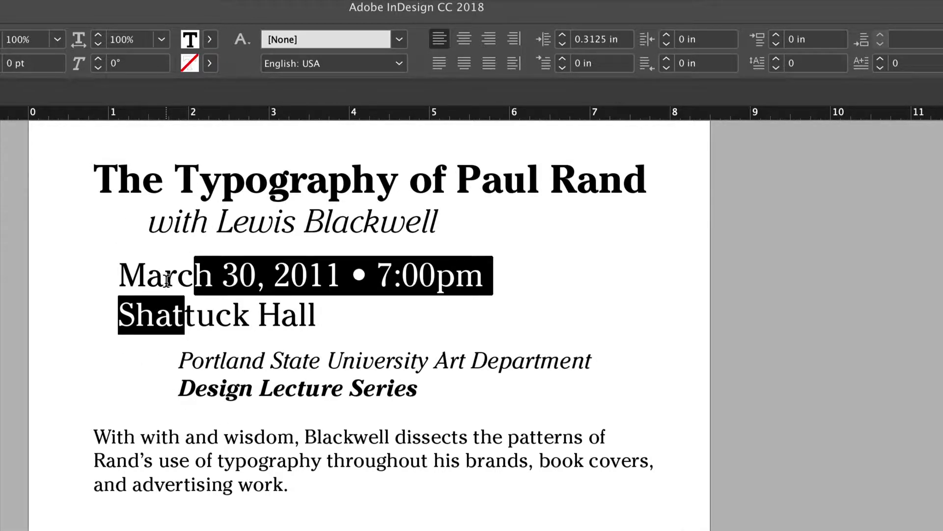
left_click(564, 36)
Set the description paragraph's left indent to 1.25 in and its right indent to 1 in
left_click(239, 388)
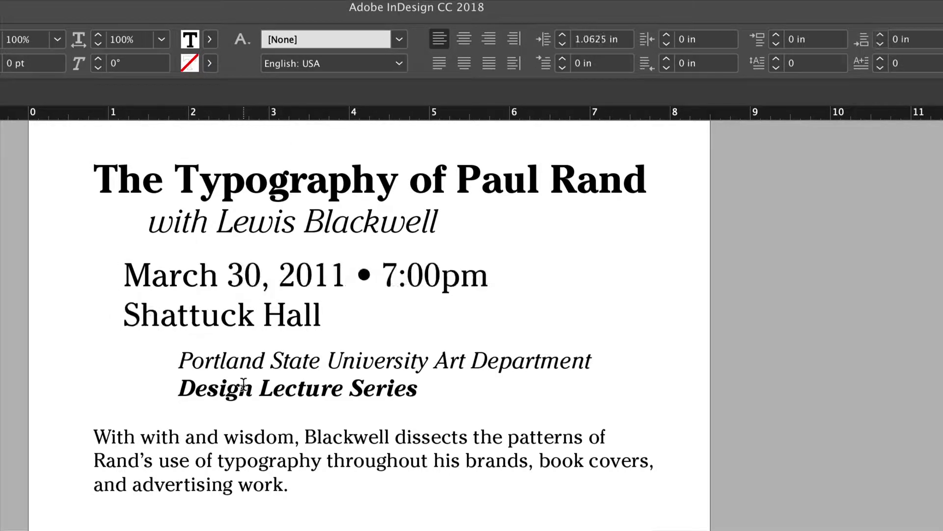
scroll(246, 388, "down", 2)
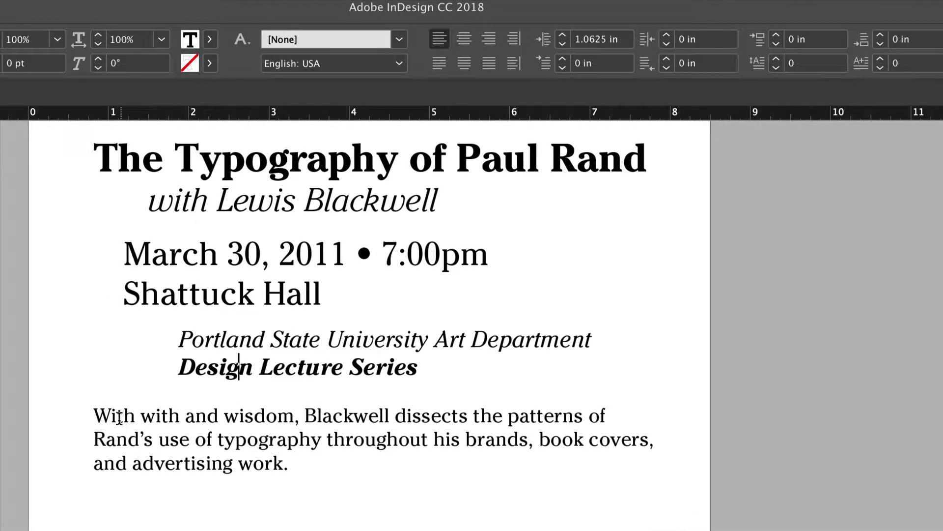
left_click(181, 419)
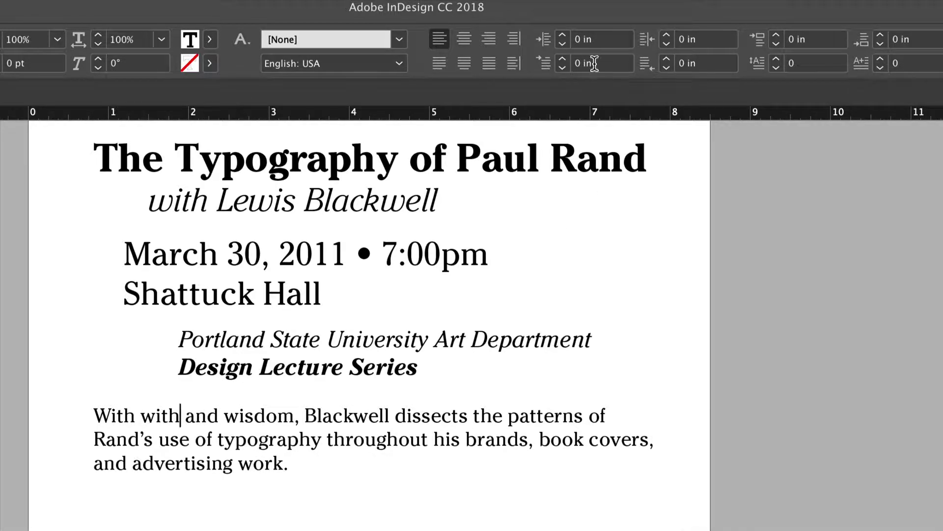
left_click(562, 36)
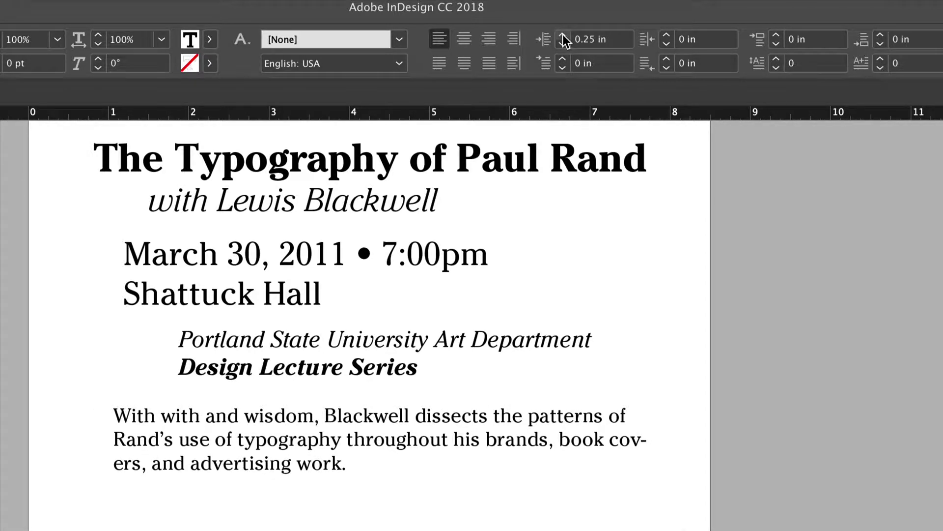
left_click(562, 36)
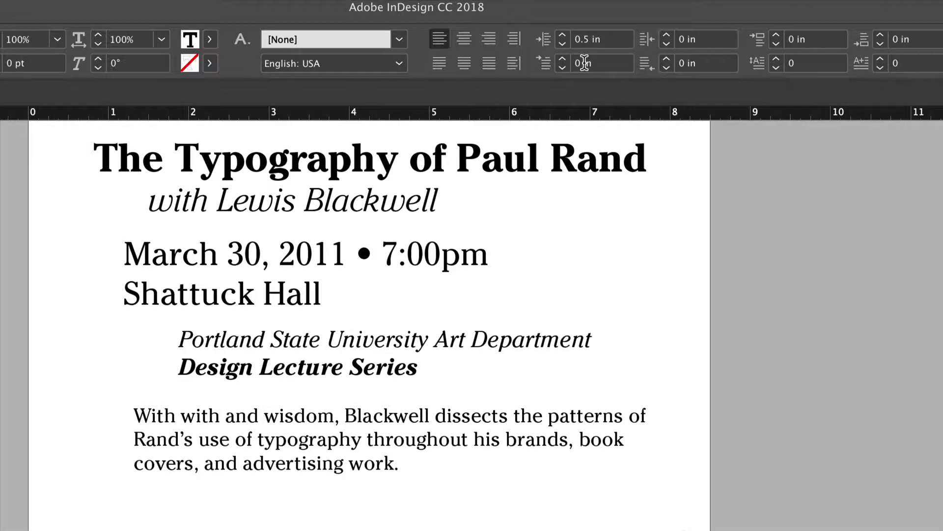
left_click(666, 35)
left_click(666, 35)
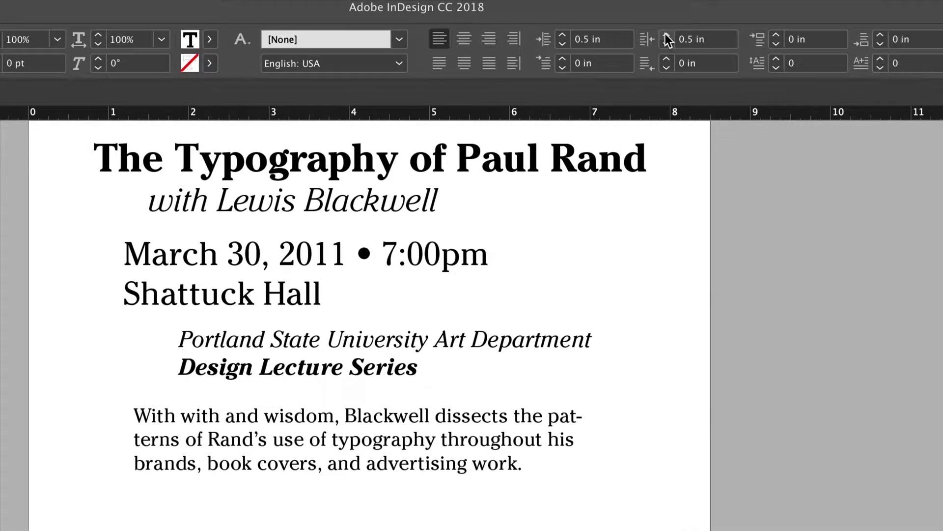
left_click(666, 36)
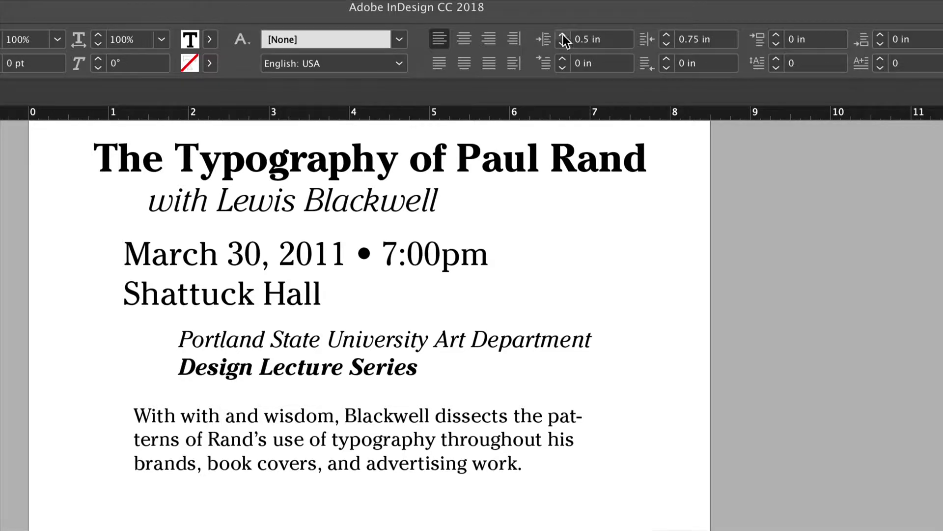
left_click(562, 35)
left_click(562, 35)
left_click(562, 35)
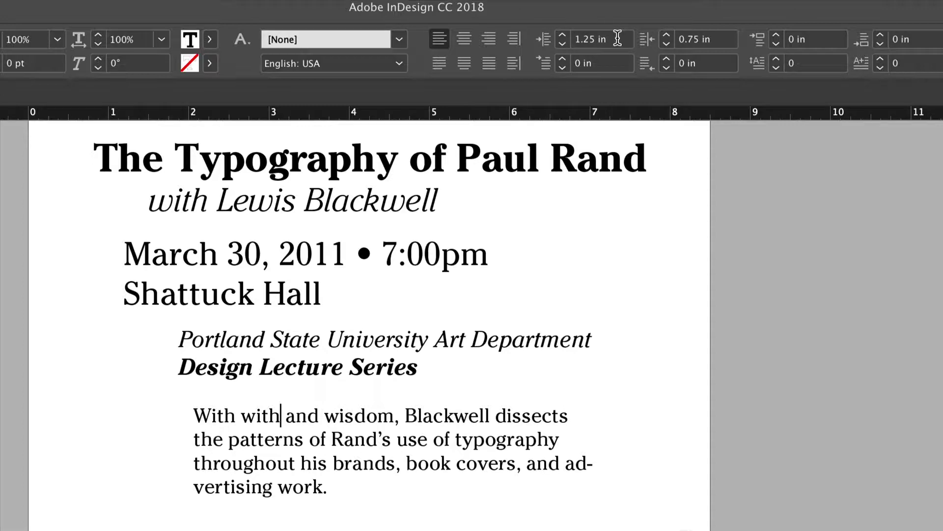
left_click(667, 36)
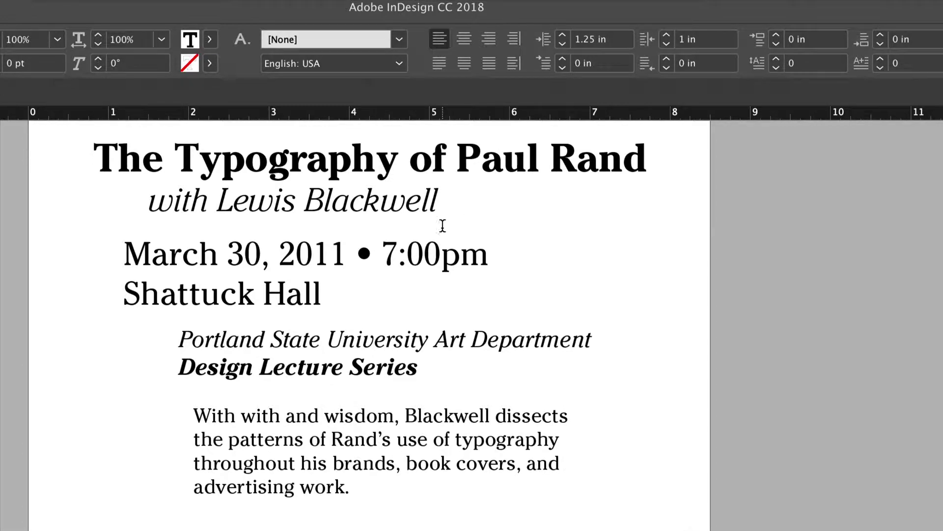
Move the text frame down the page to about X 0.73 in, Y 3.08 in, and deselect it
key("Escape")
key("shift+super+a")
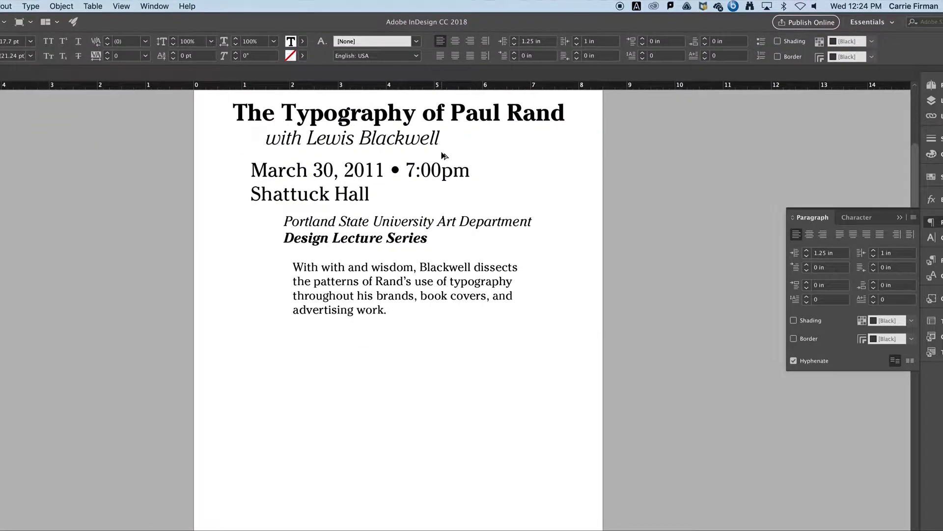
key("Escape")
left_click_drag(350, 224, 345, 288)
key("super+shift+a")
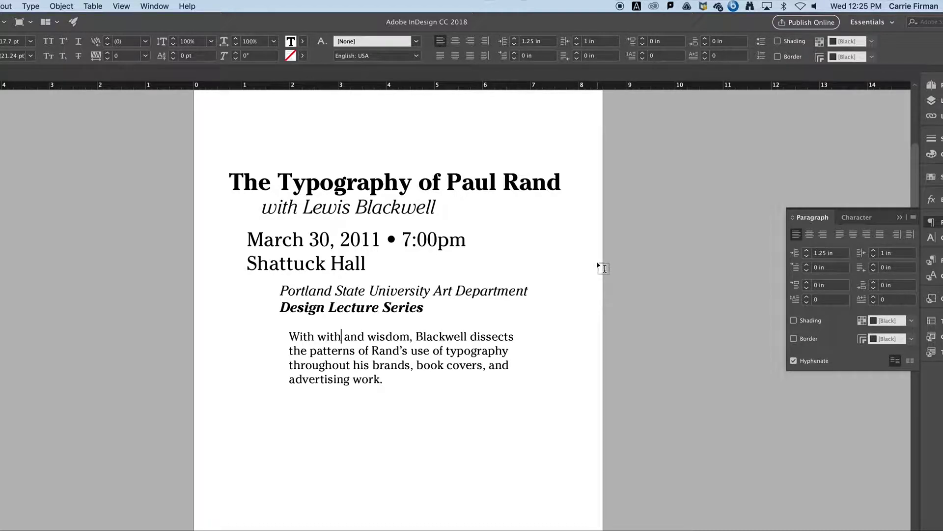
left_click(9, 87)
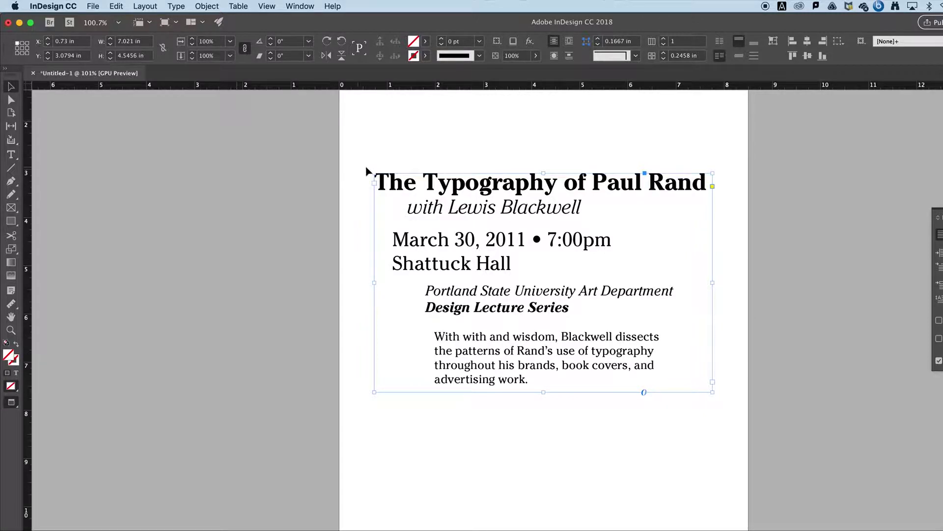
left_click(358, 170)
scroll(356, 175, "up", 5)
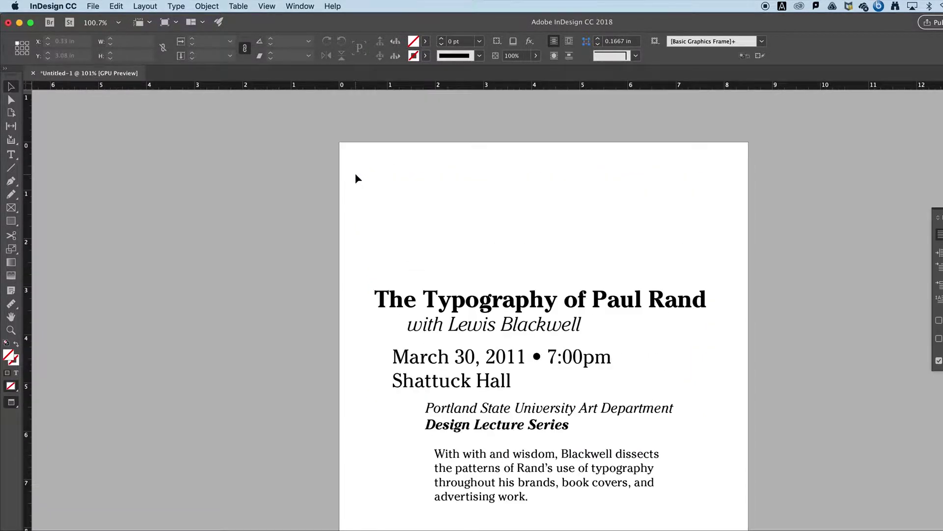
scroll(356, 175, "down", 2)
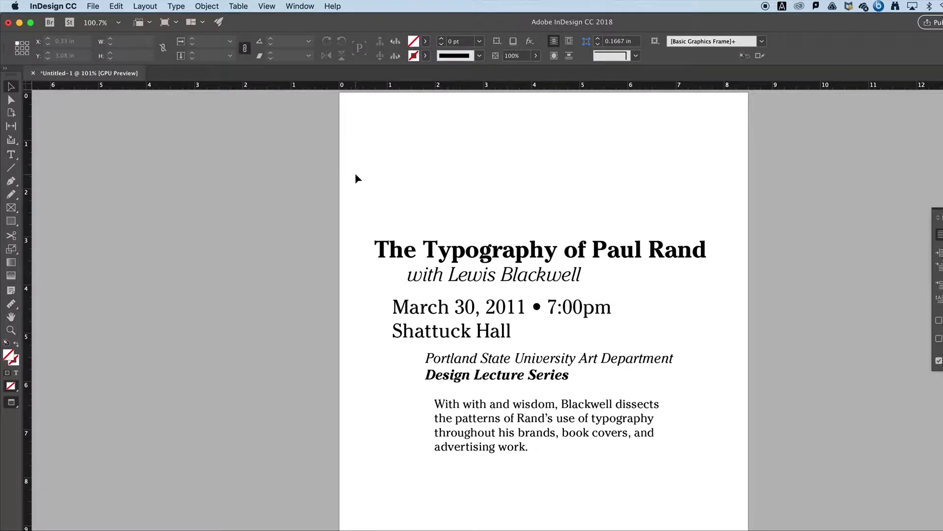
Replace the bullet between the date and 7:00pm with an @ sign
scroll(357, 175, "down", 1)
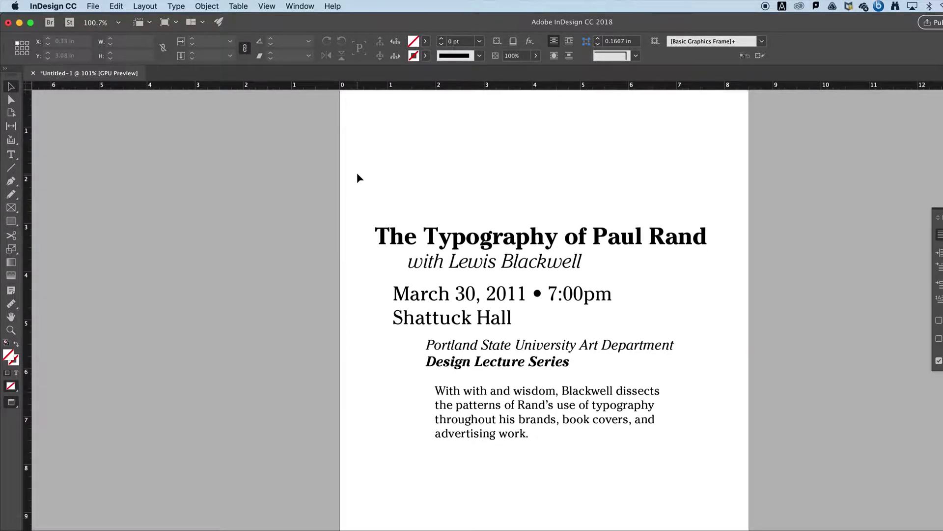
double_click(539, 294)
double_click(538, 294)
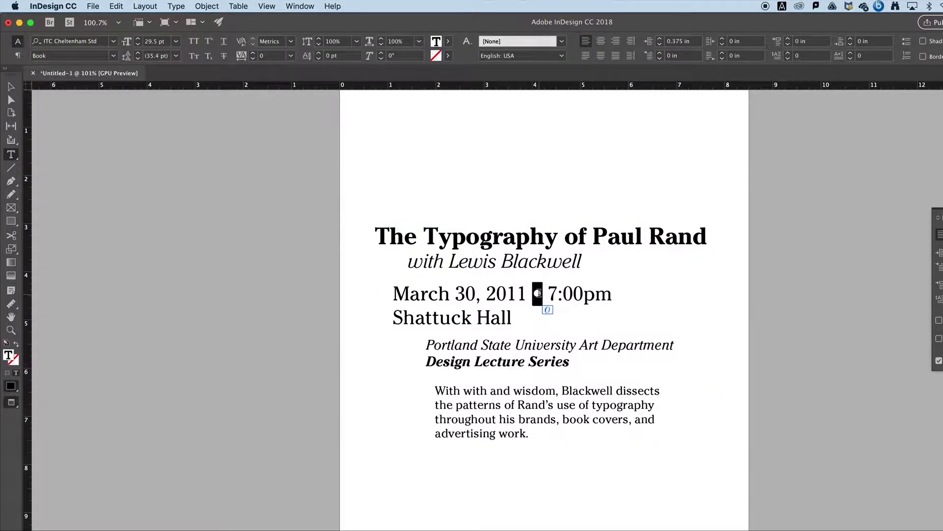
type("@")
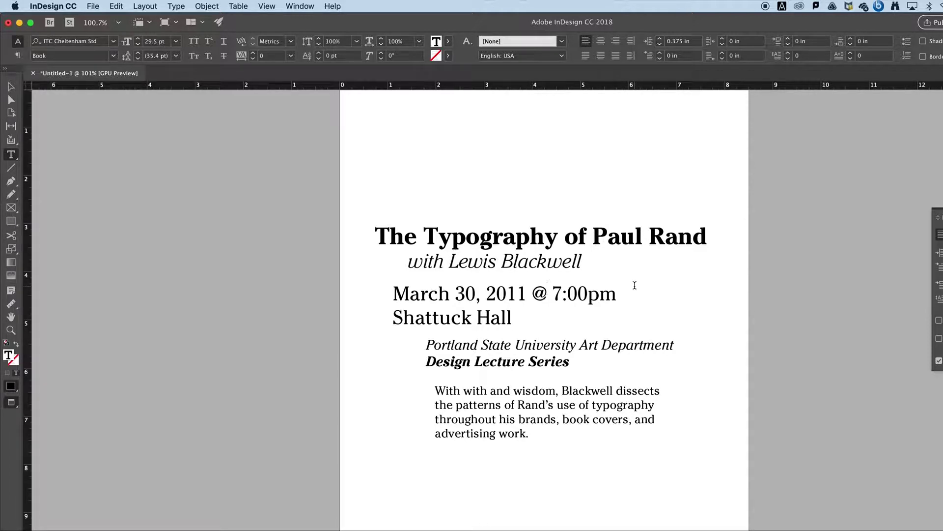
Try a row of bullet characters after the @ sign in the date line and remove them
type("•")
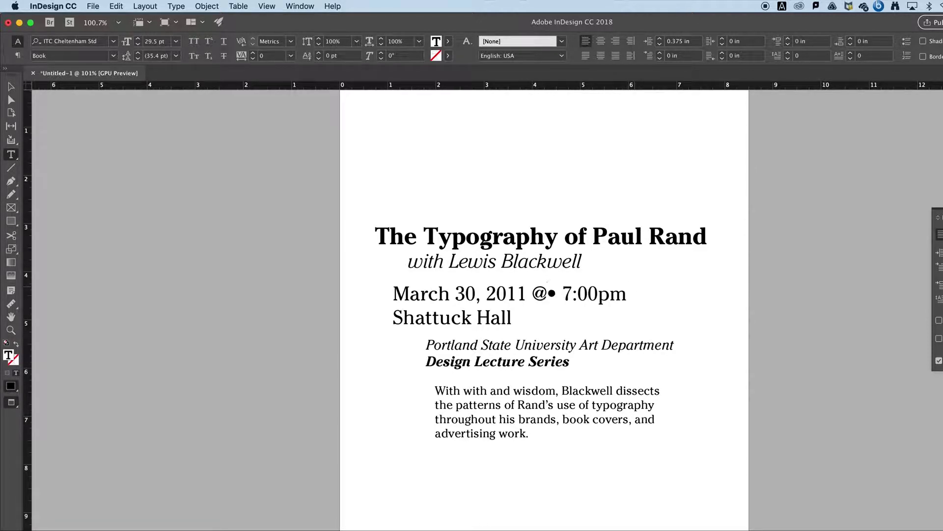
type("•••••")
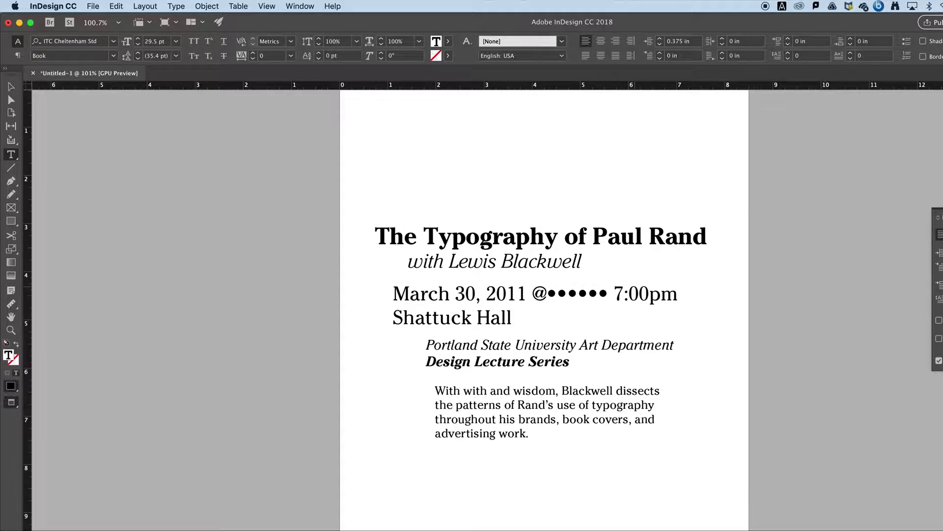
key("BackSpace")
key("BackSpace")
key("BackSpace")
key("BackSpace")
key("BackSpace")
key("BackSpace")
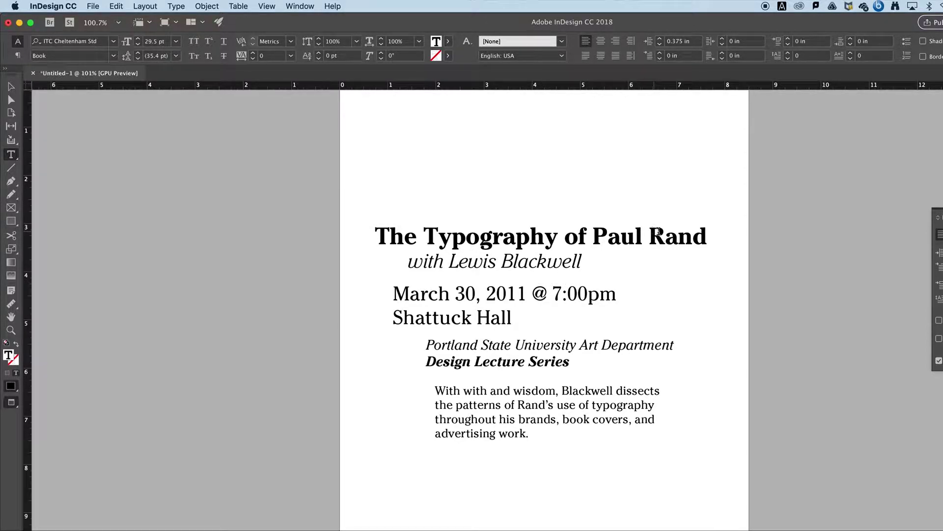
Enlarge the title "The Typography of Paul Rand" to a font size of 56 pt so it wraps onto two lines
left_click_drag(708, 237, 361, 236)
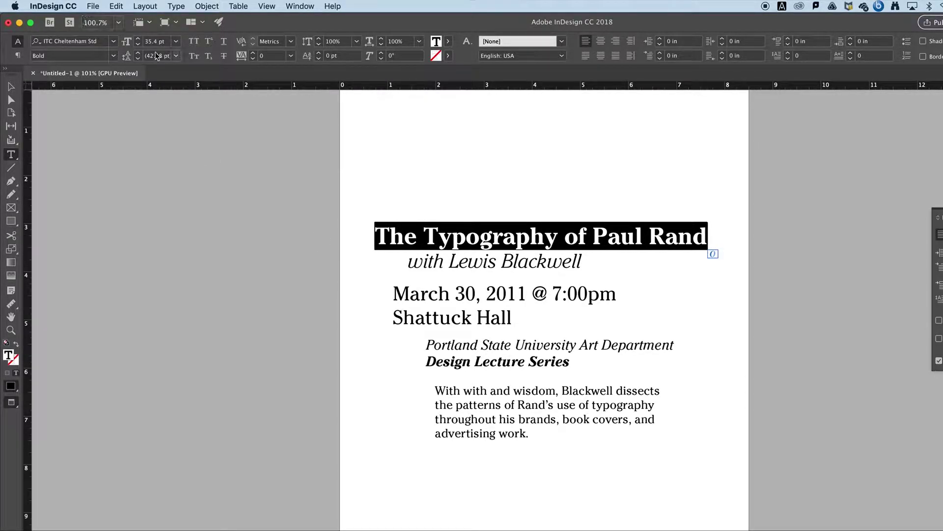
left_click(139, 39)
left_click(139, 39)
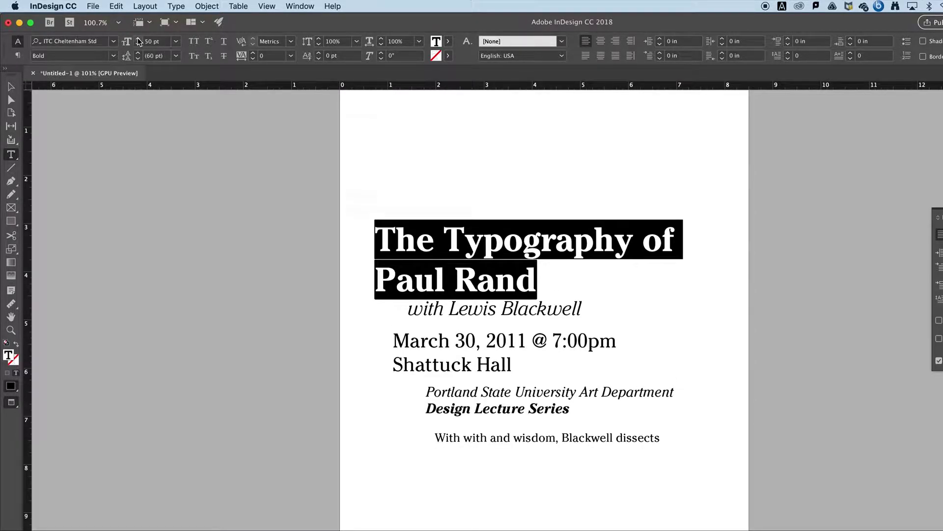
left_click(139, 39)
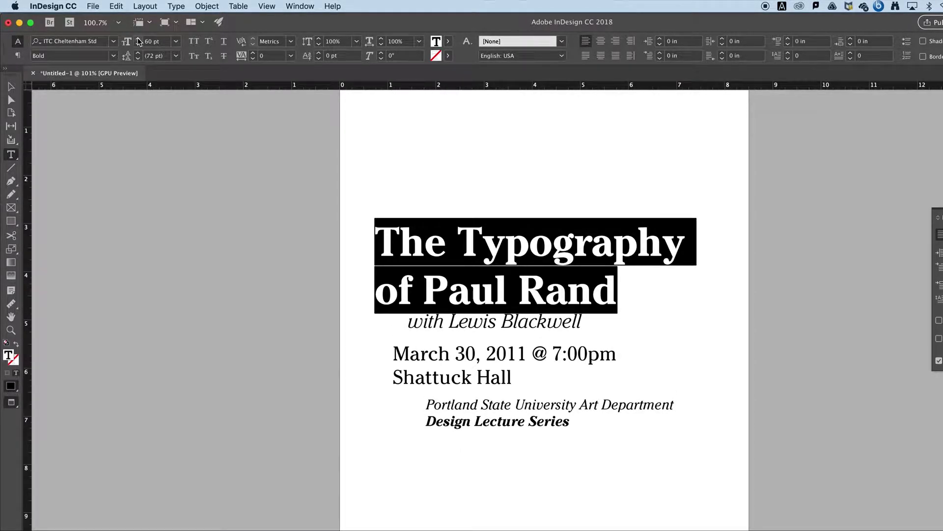
left_click(138, 45)
left_click(138, 44)
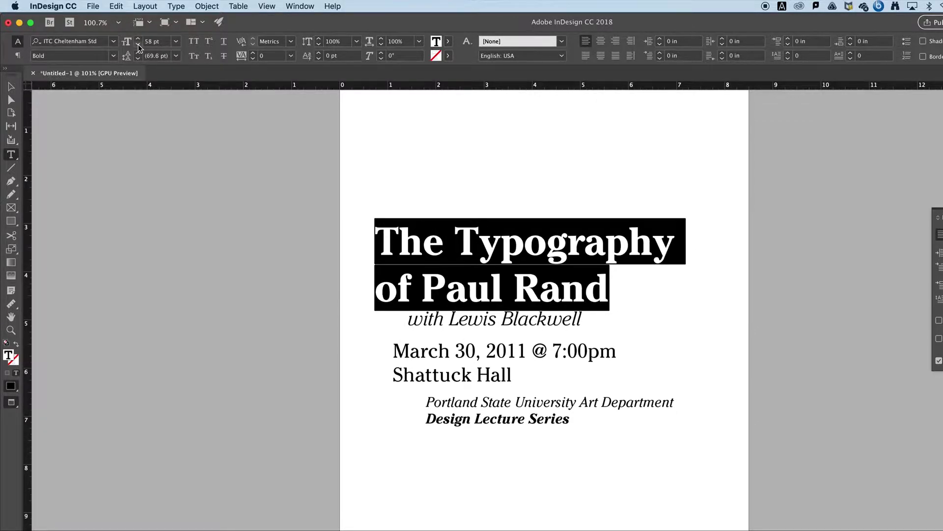
left_click(138, 44)
left_click(138, 44)
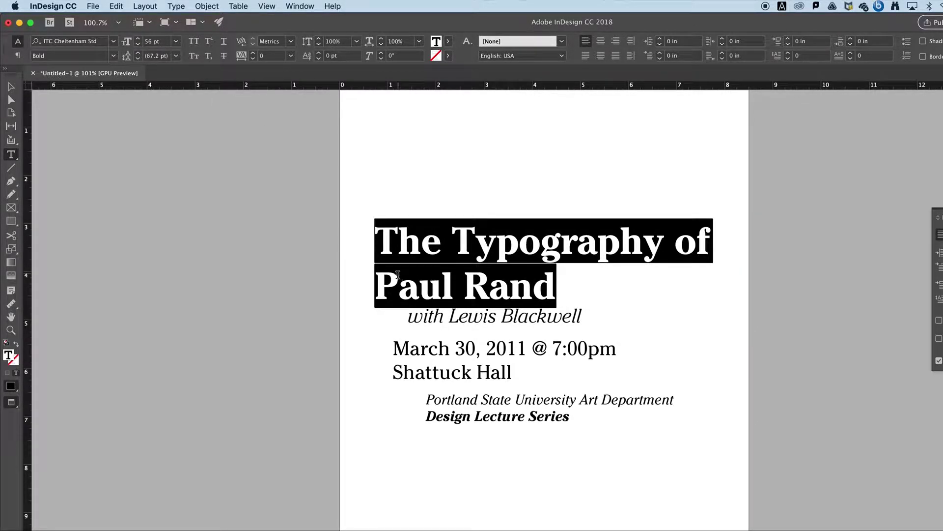
Set the leading of both lines of the title to 56 pt
left_click(522, 294)
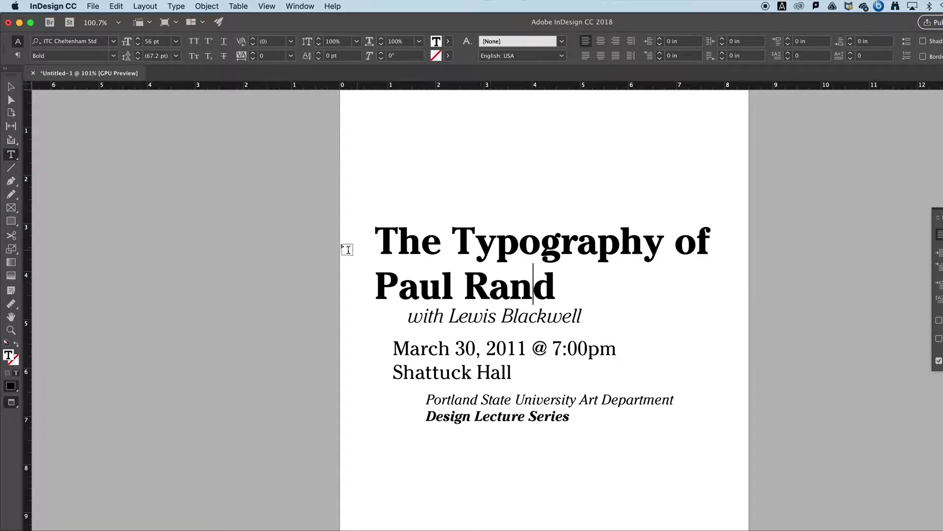
left_click_drag(377, 229, 368, 315)
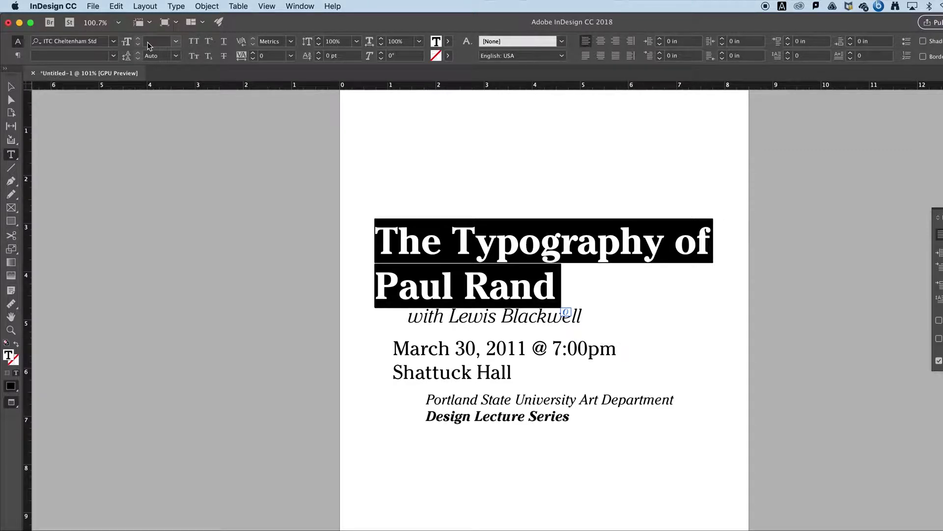
left_click(511, 280)
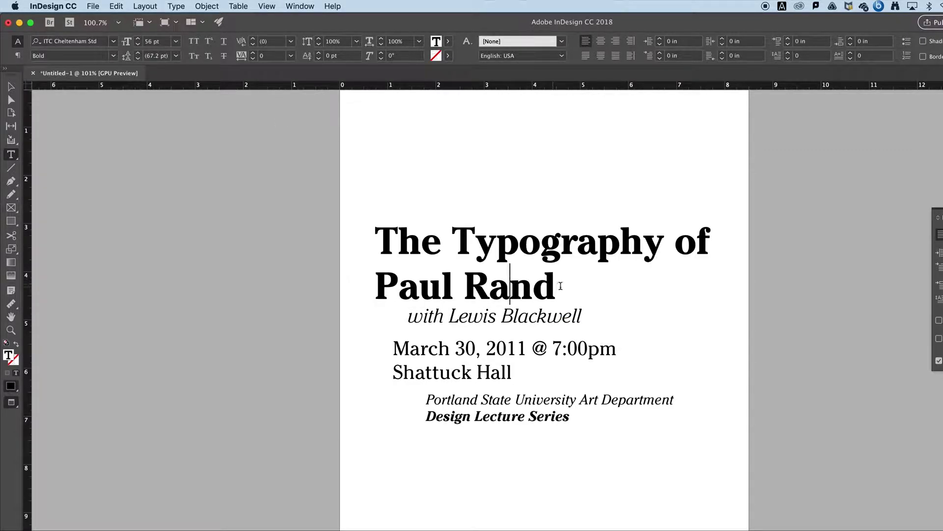
triple_click(511, 283)
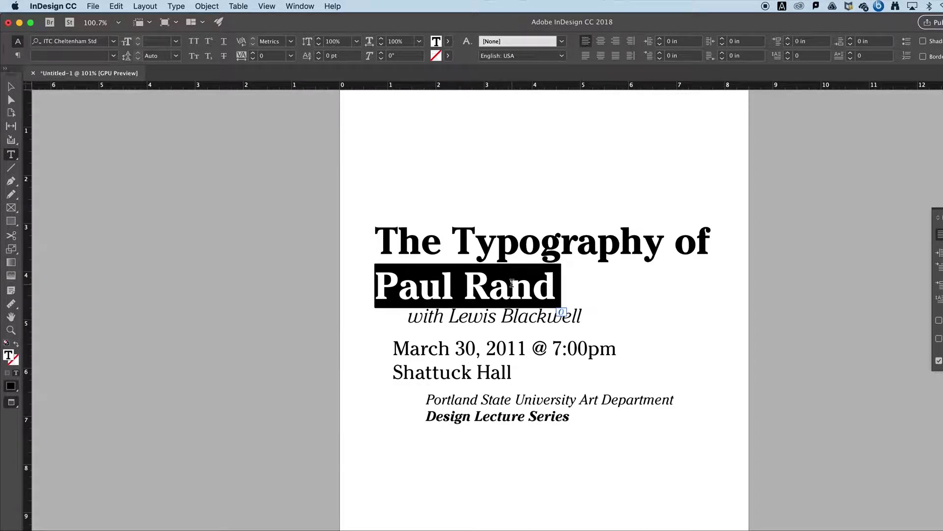
left_click(511, 283)
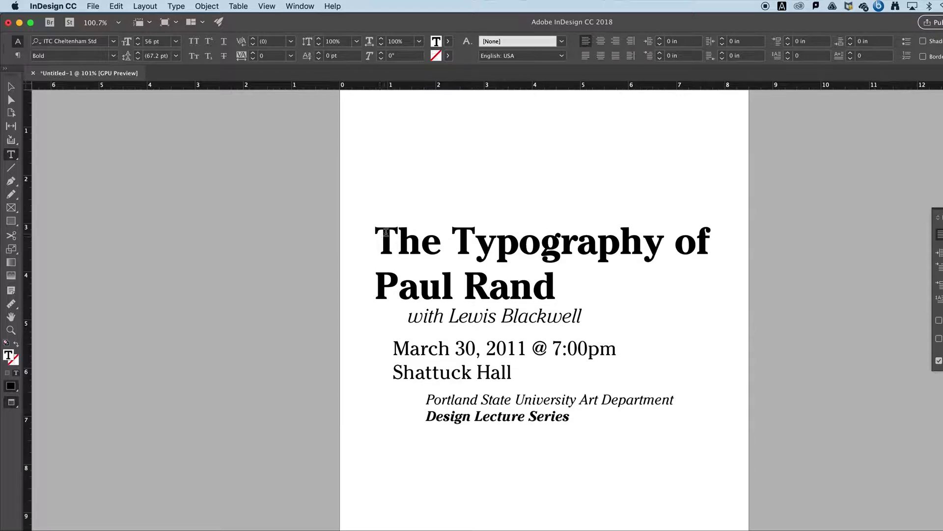
left_click_drag(374, 235, 369, 311)
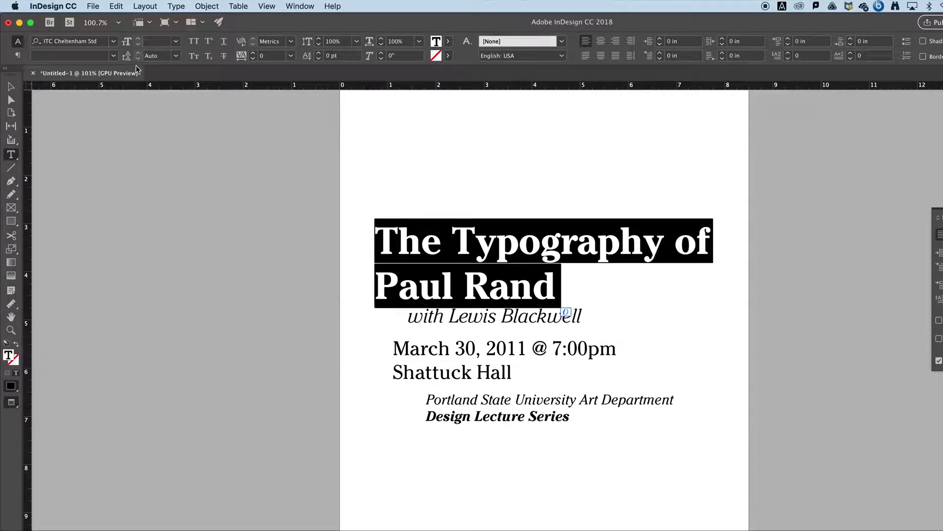
left_click(158, 56)
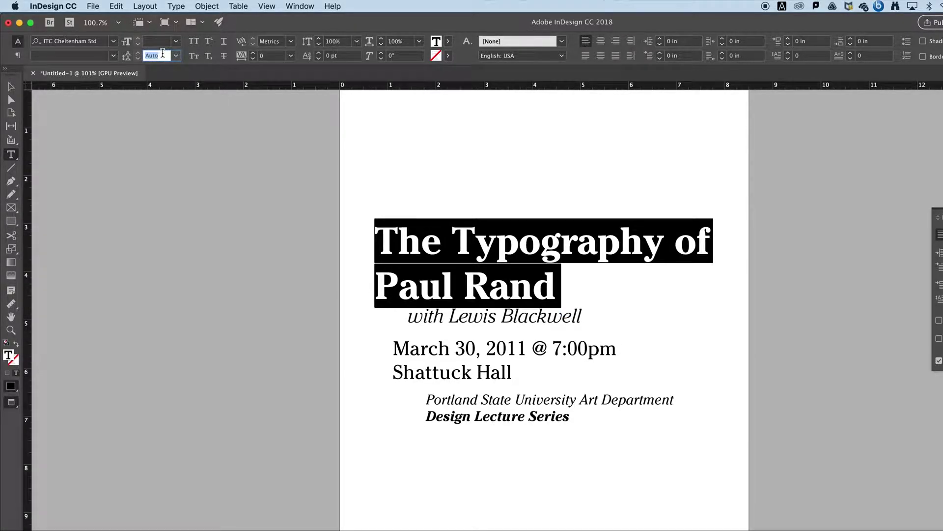
type("56")
key("Return")
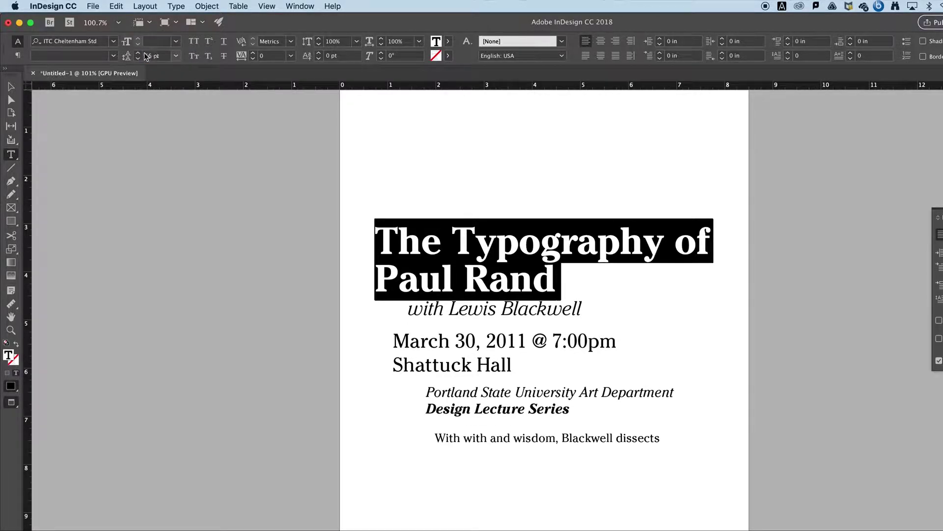
Increase the title's leading to 61 pt and deselect the text
left_click(139, 53)
left_click(139, 53)
left_click(139, 53)
left_click(139, 54)
left_click(138, 53)
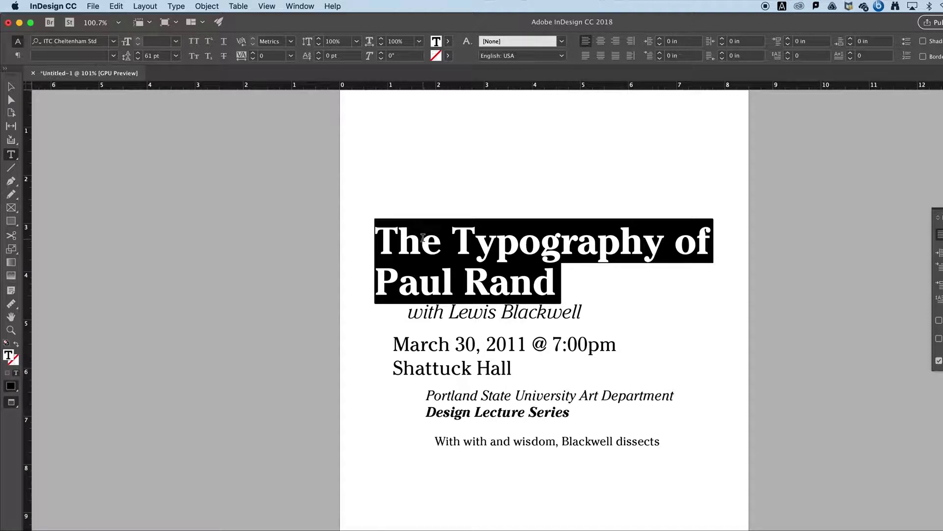
left_click(376, 284)
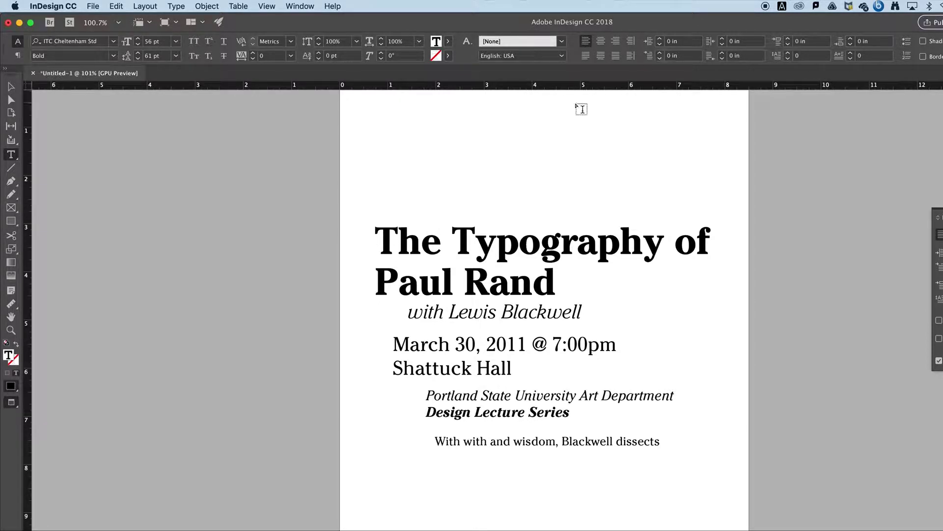
Fit the announcement's text frame to its content and deselect it
left_click(11, 87)
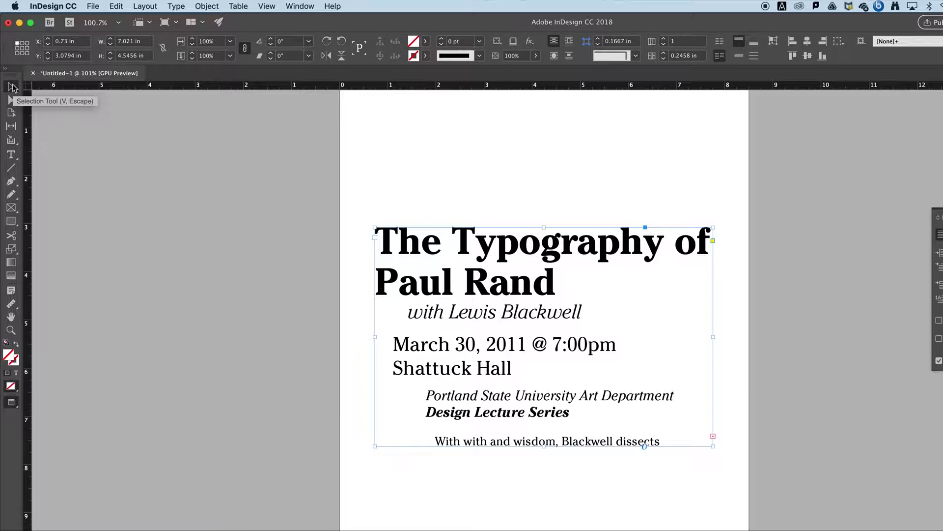
key("super+alt+c")
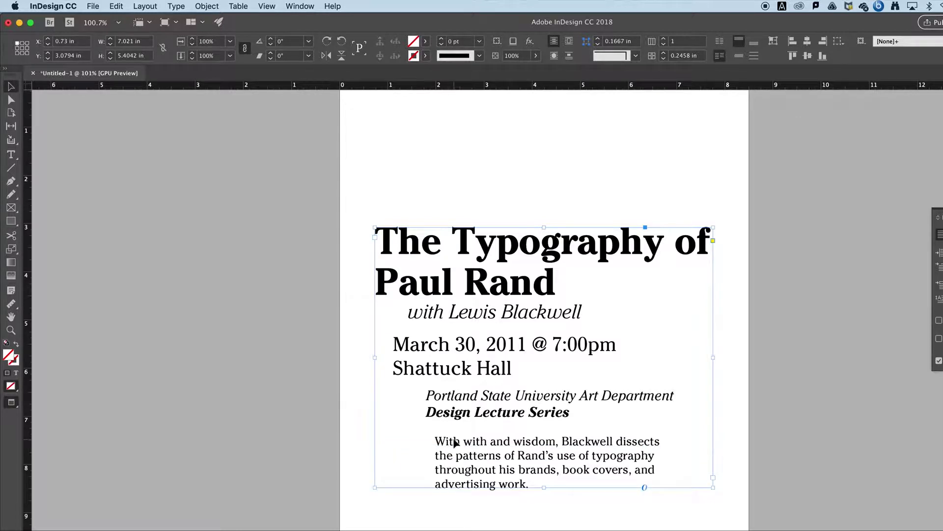
left_click(296, 440)
Move the announcement's text frame up the page to about Y 2.125 in and deselect it
key("super+minus")
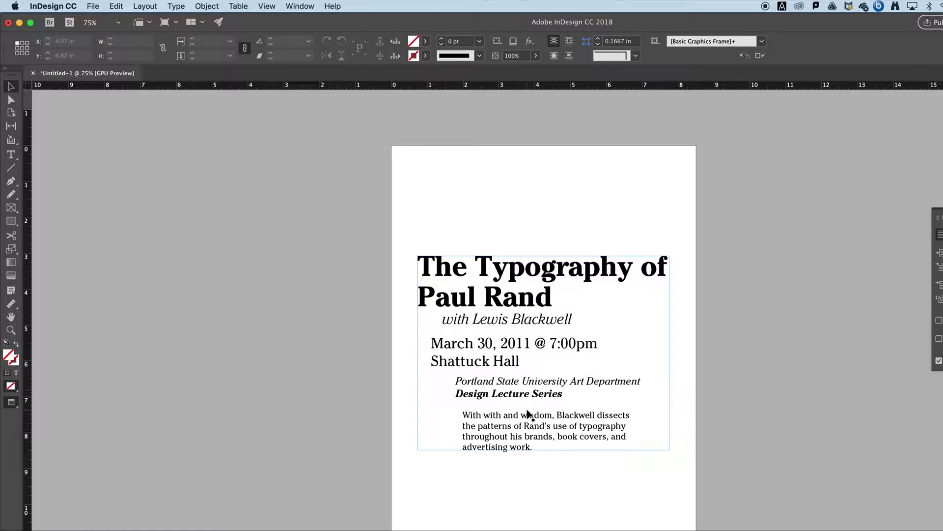
scroll(528, 408, "down", 3)
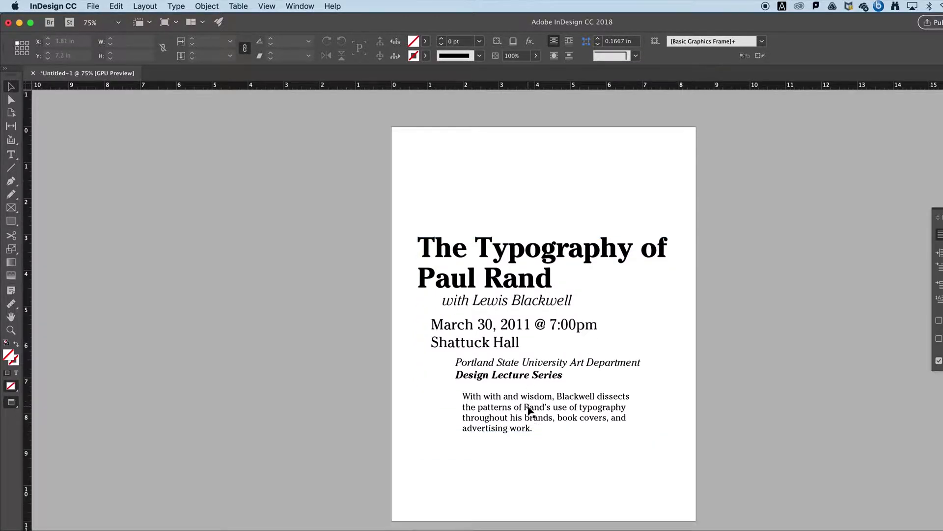
scroll(530, 408, "down", 2)
left_click_drag(524, 392, 525, 364)
left_click(535, 408)
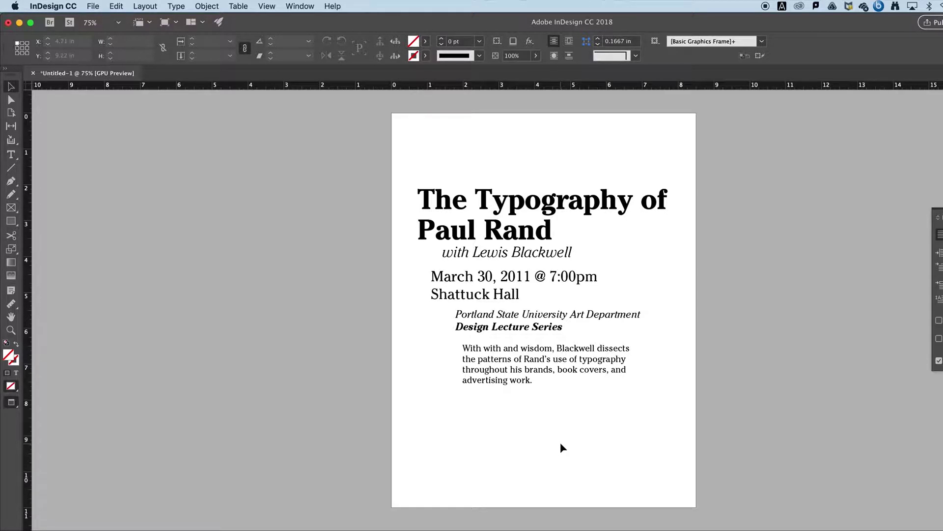
Set the position of the Paul Rand text frame to X 0.75 in and Y 2 in
left_click(509, 238)
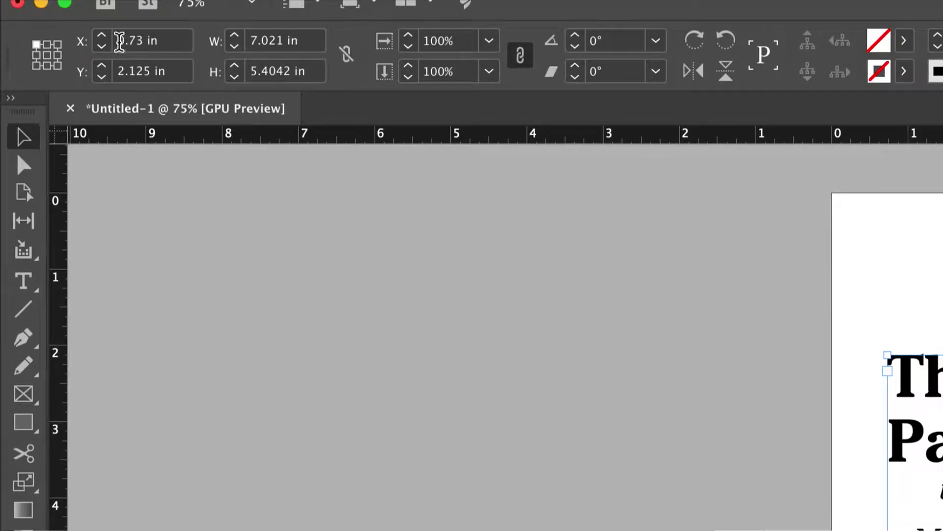
left_click(102, 36)
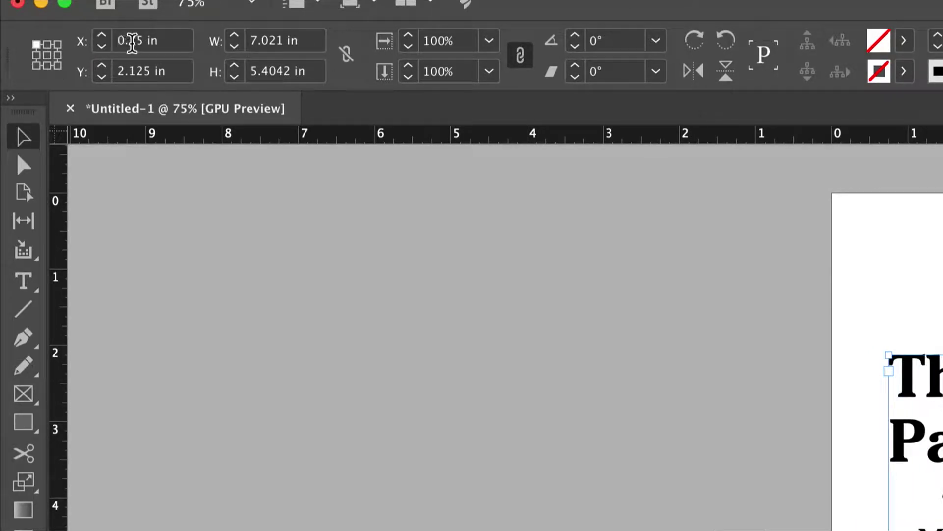
left_click(102, 76)
left_click(102, 76)
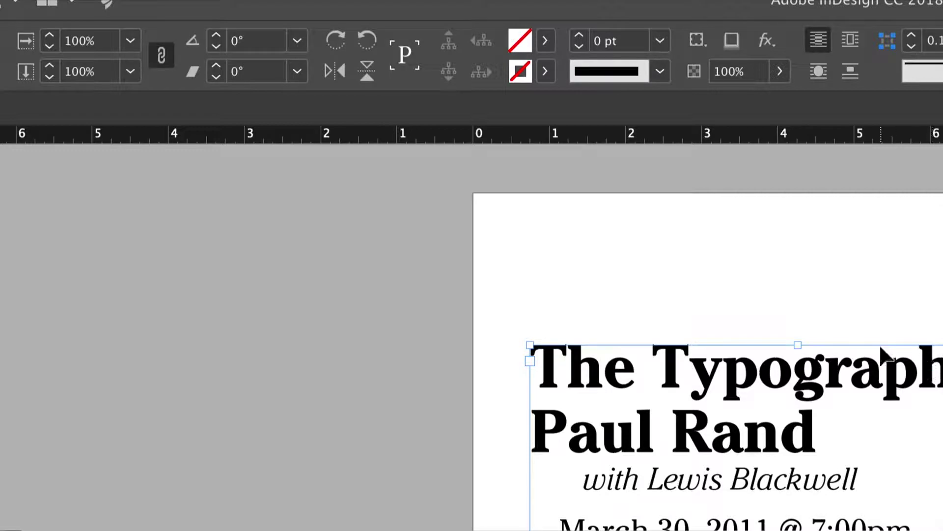
Set the X position of the Grand Budapest Hotel text frame on page 2 to 0.75 in
key("super+equal")
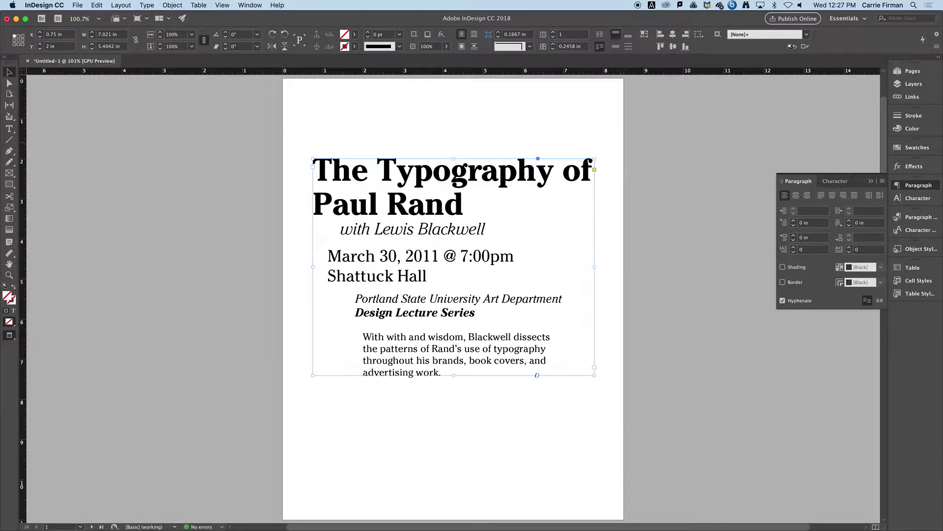
scroll(453, 294, "down", 10)
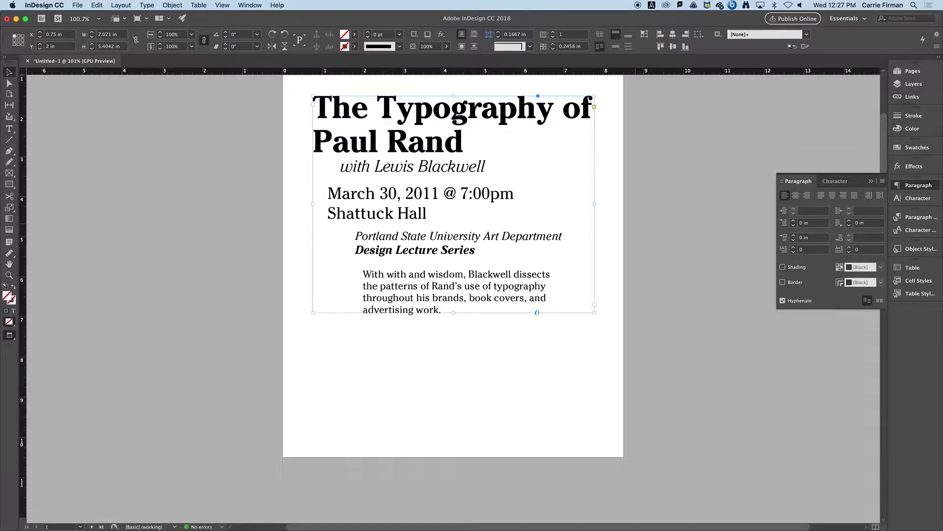
scroll(452, 295, "down", 10)
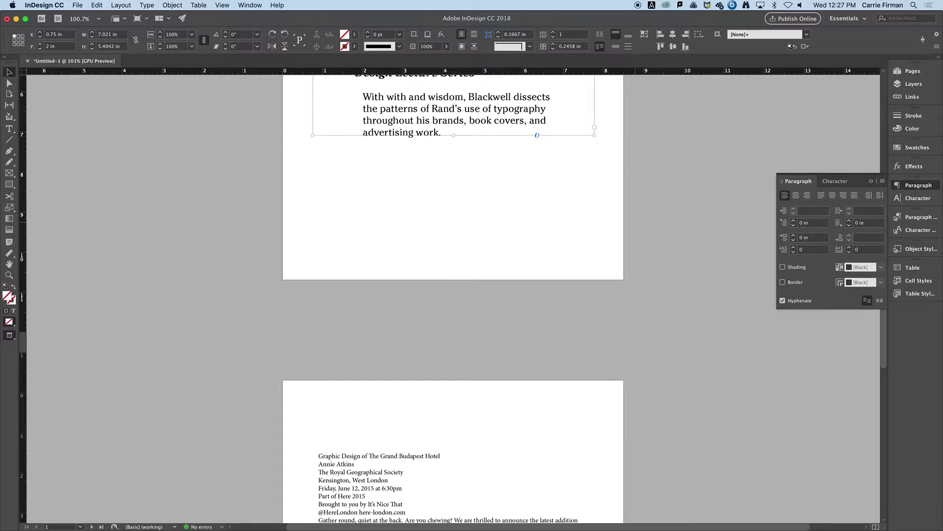
scroll(453, 295, "down", 3)
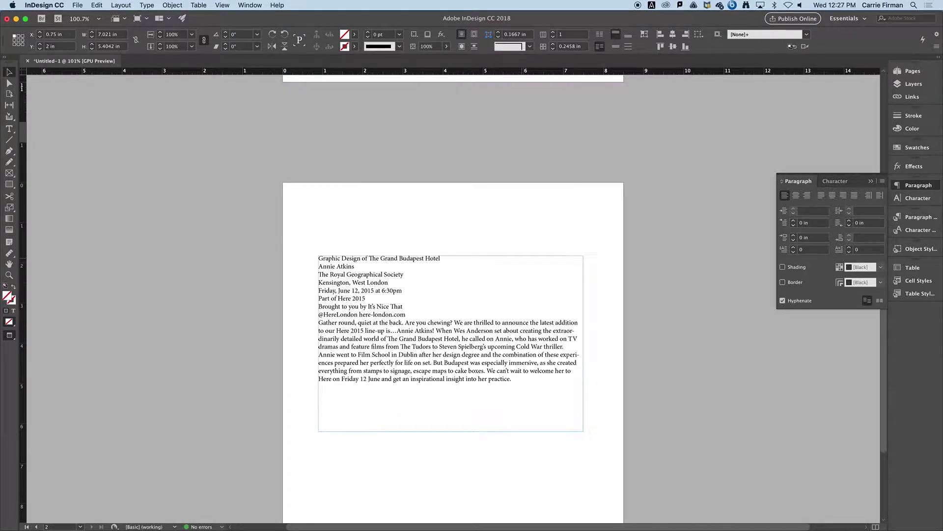
left_click(529, 432)
key("super+6")
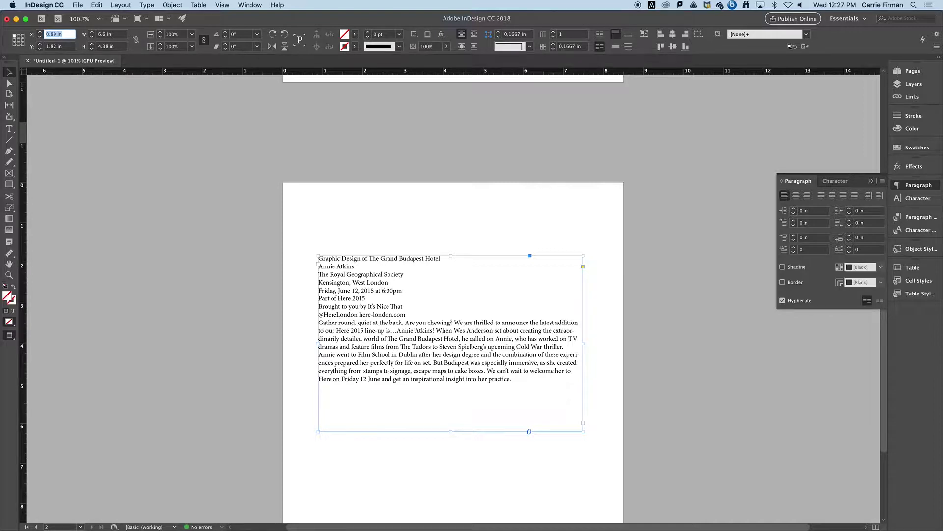
key("BackSpace")
type(".75")
key("Return")
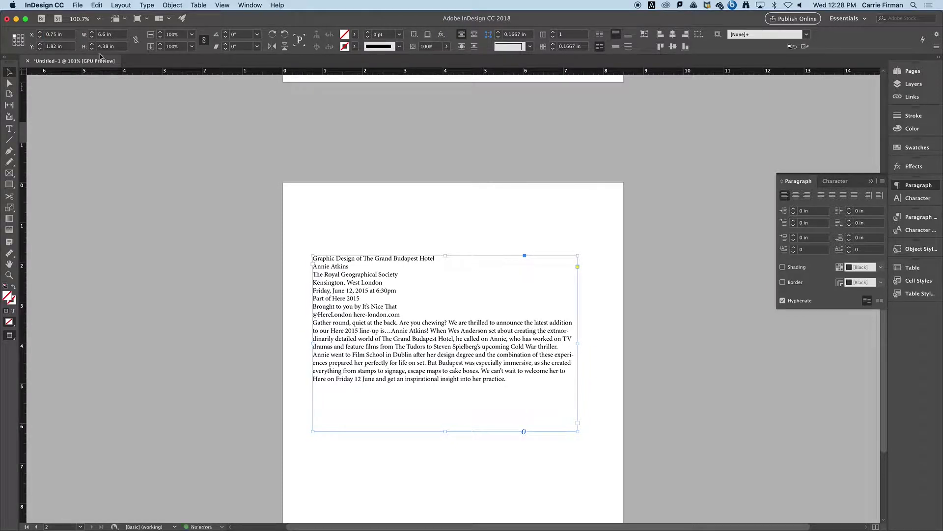
Set the Y position of the Grand Budapest Hotel text frame on page 2 to 2 in and deselect it
left_click(67, 47)
type("2")
key("Return")
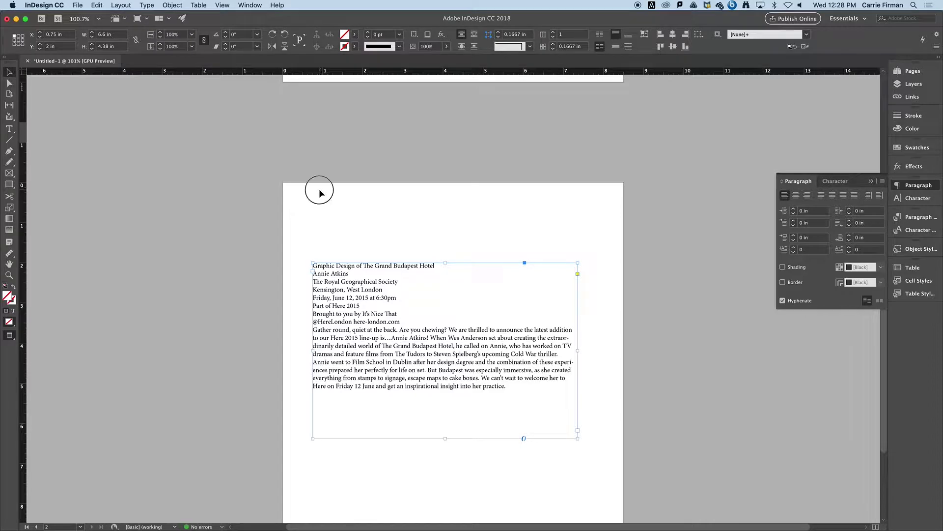
left_click(318, 189)
Return to the Paul Rand announcement on page 1 and bring up the document's paragraph styles
scroll(316, 186, "up", 3)
scroll(314, 182, "up", 5)
scroll(315, 185, "down", 8)
scroll(317, 184, "up", 10)
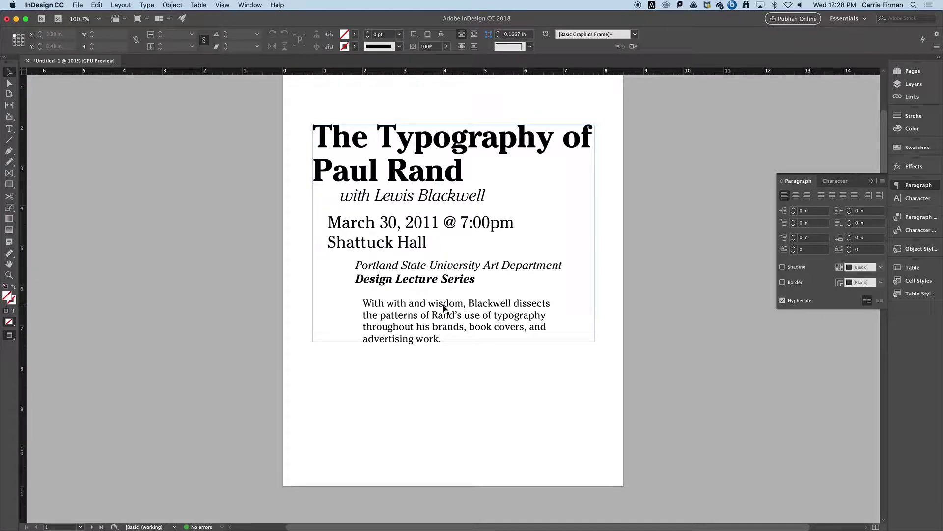
left_click(915, 221)
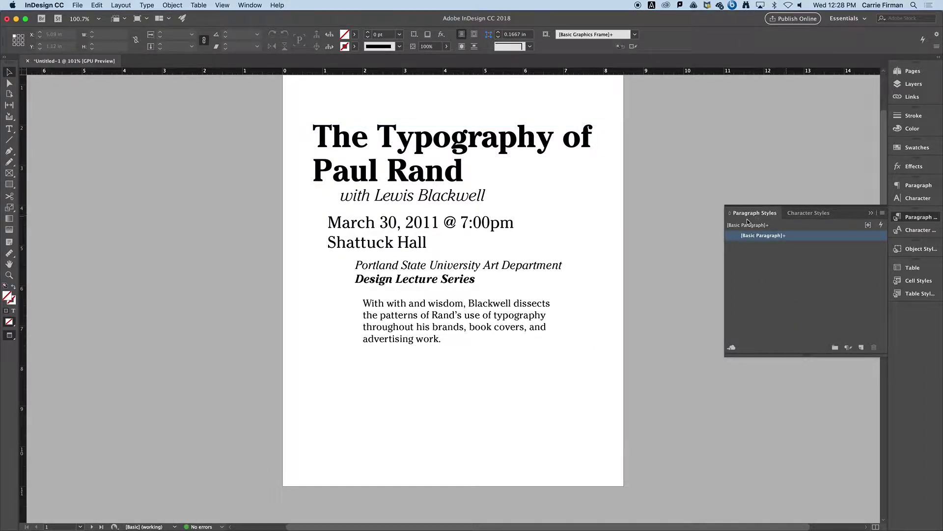
mouse_move(738, 239)
left_click(251, 6)
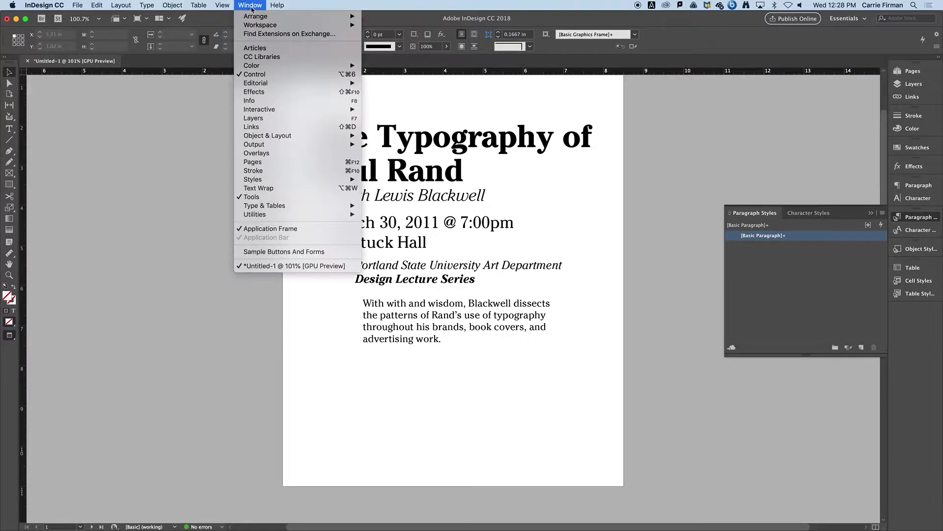
mouse_move(344, 180)
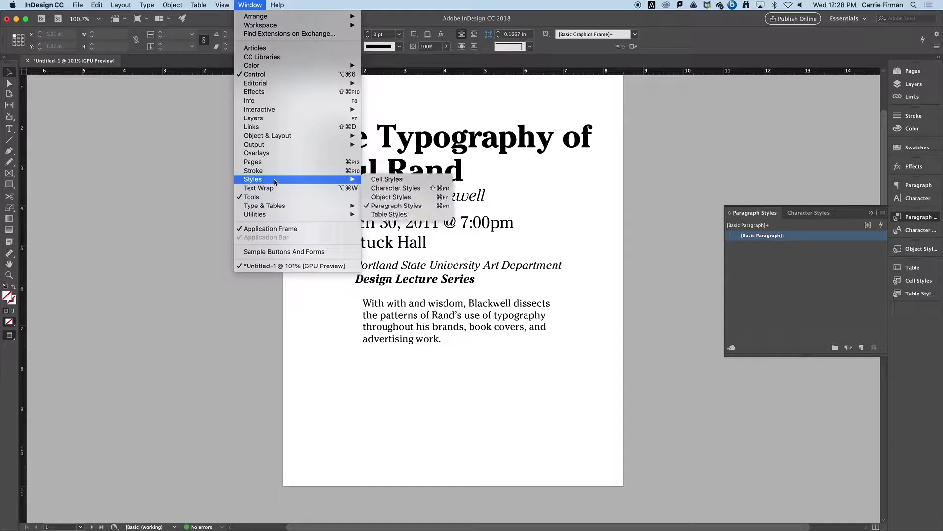
left_click(418, 206)
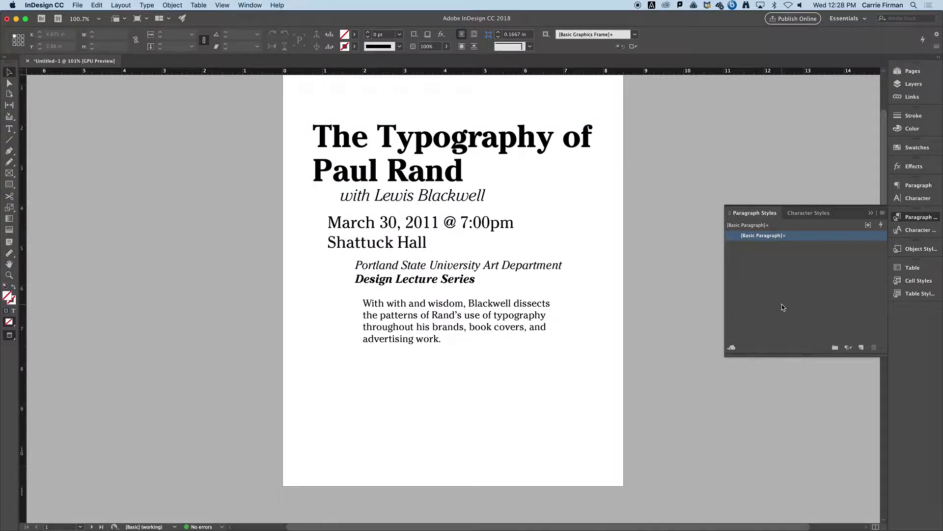
Create a paragraph style named Title from the Paul Rand headline, reviewing its basic character formats, indents and spacing
double_click(453, 167)
left_click(468, 139)
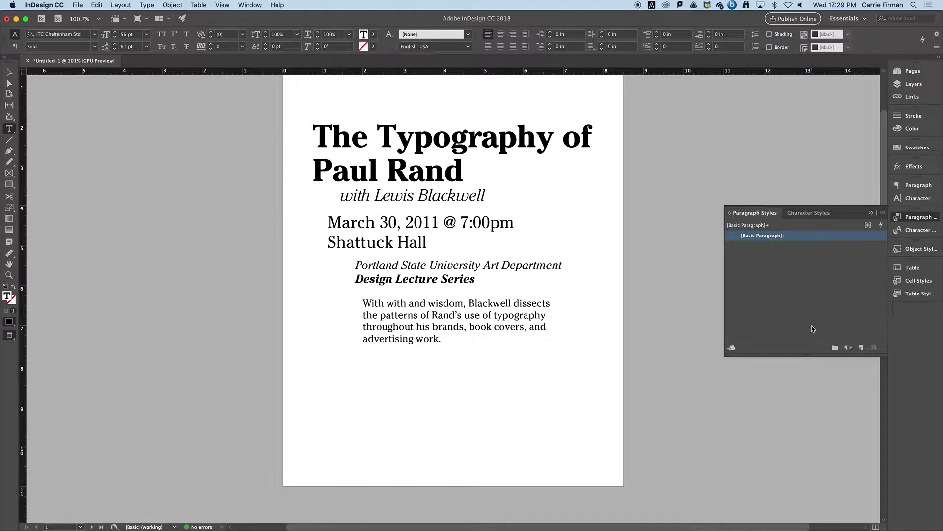
left_click(862, 347, "alt")
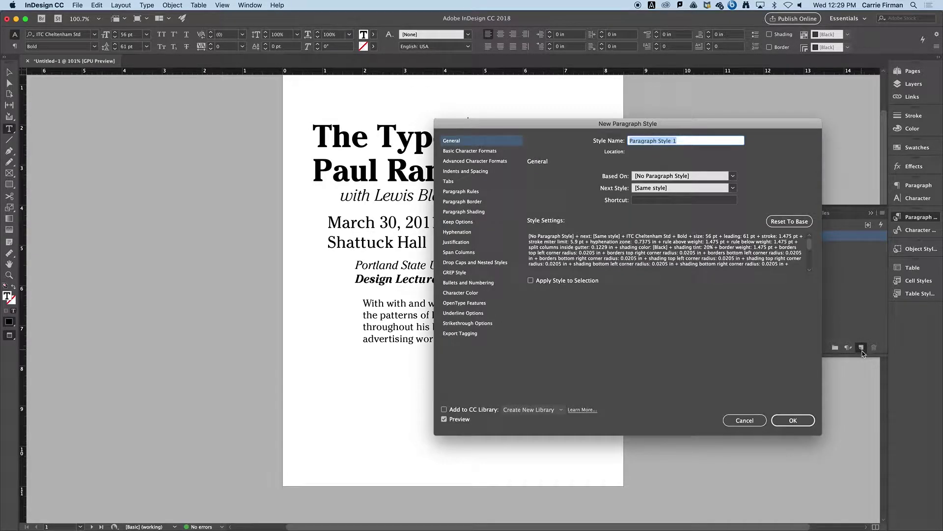
left_click_drag(674, 127, 572, 189)
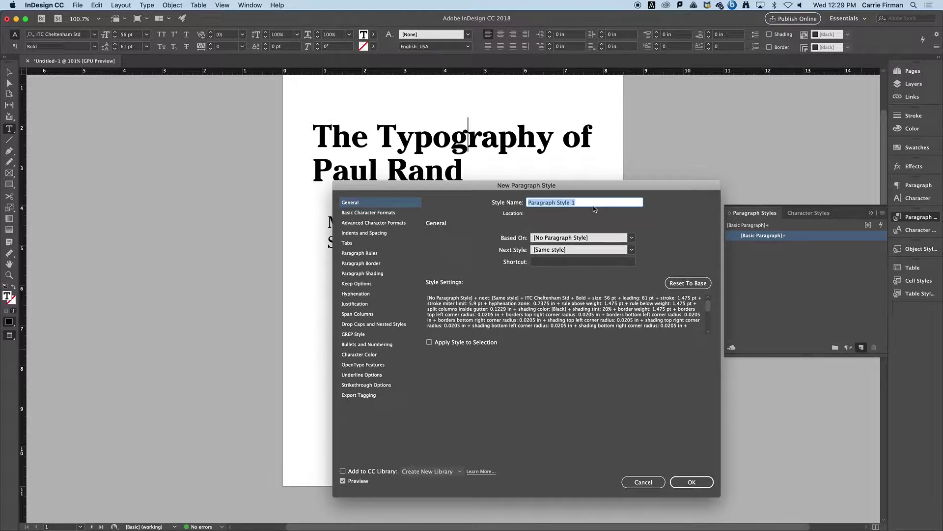
type("Title")
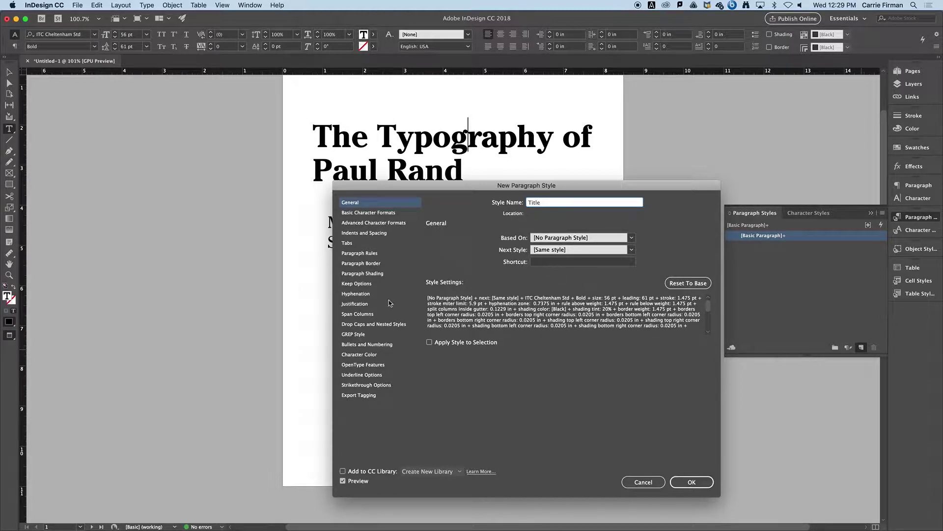
left_click(396, 218)
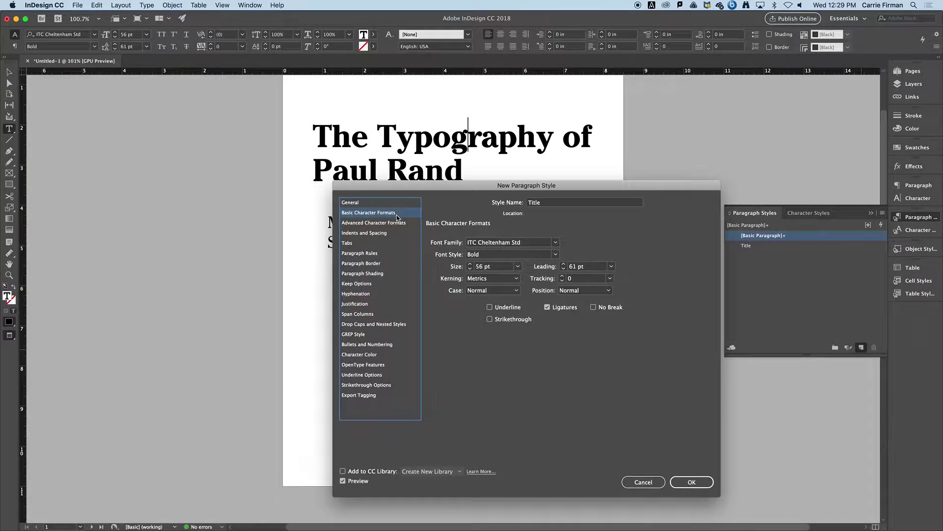
left_click(385, 234)
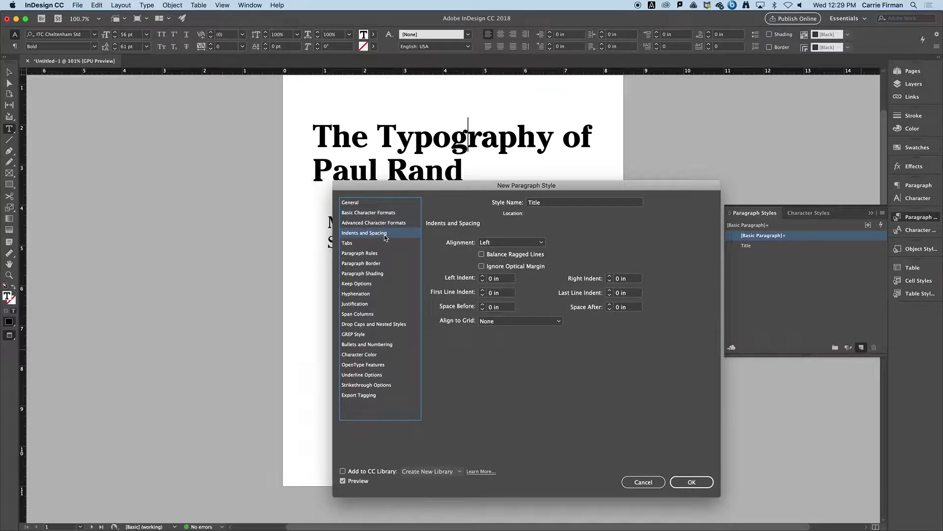
left_click(382, 204)
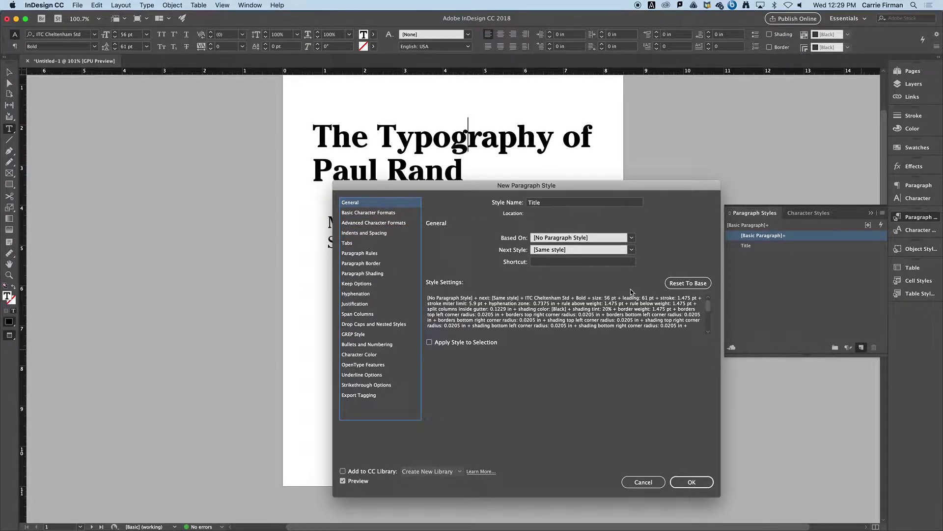
left_click(703, 484)
Create a paragraph style named Speaker from the formatting of the italic speaker line below the headline
left_click(419, 197)
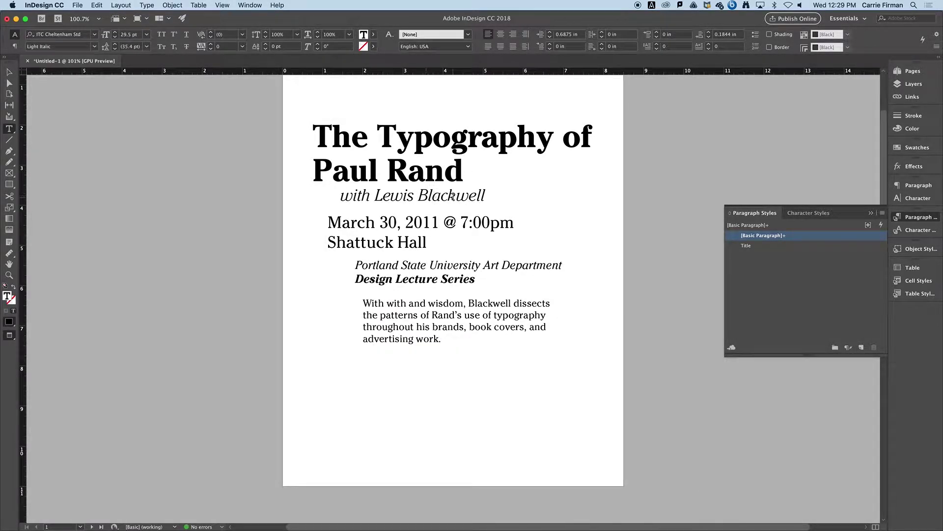
left_click(862, 349, "alt")
left_click_drag(520, 187, 635, 216)
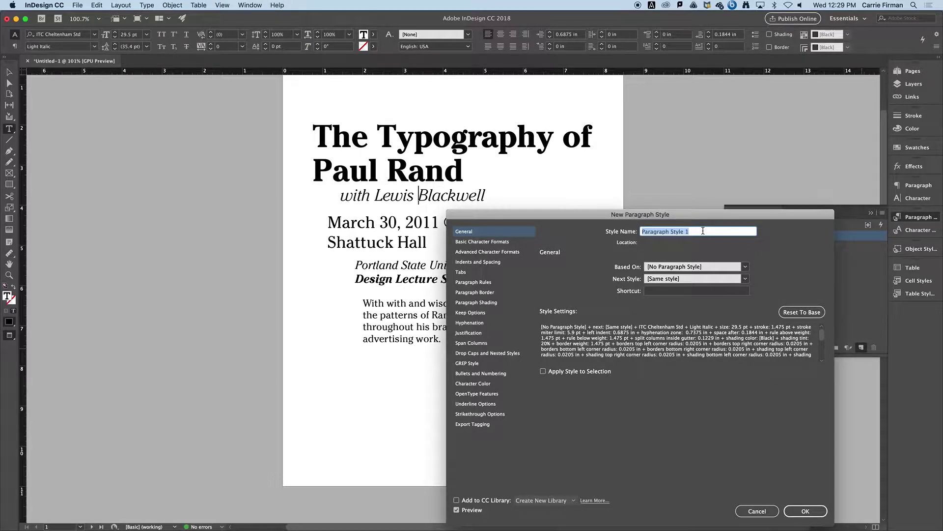
type("Speaker")
left_click(826, 509)
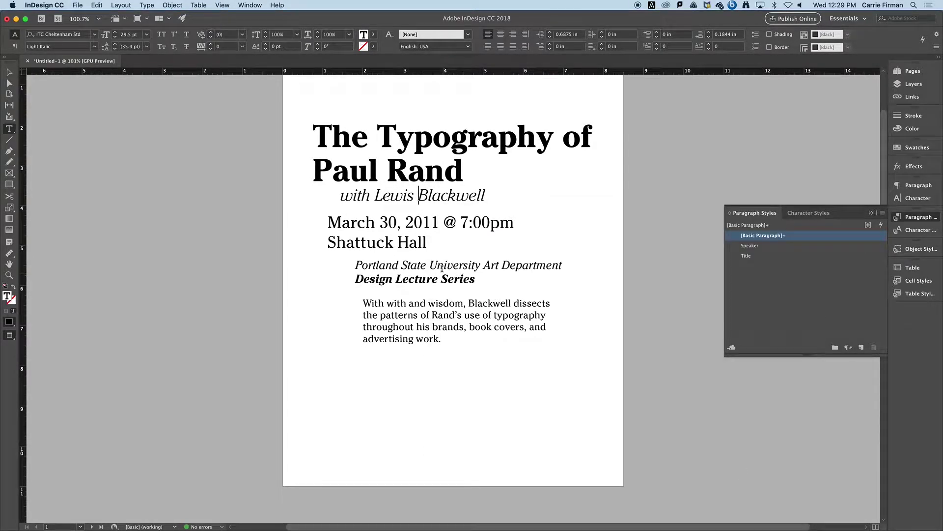
Create a paragraph style named Date Location Time from the formatting of the date and time line
left_click(407, 222)
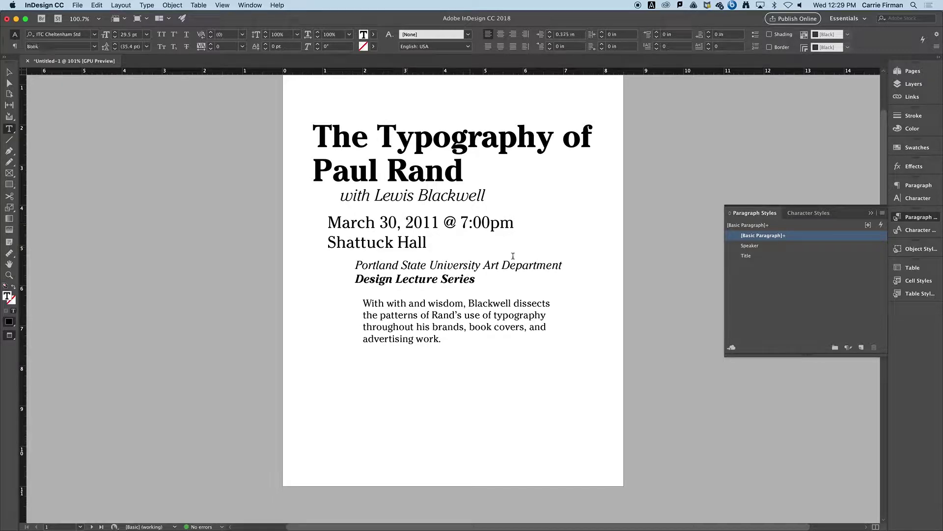
left_click(861, 347, "alt")
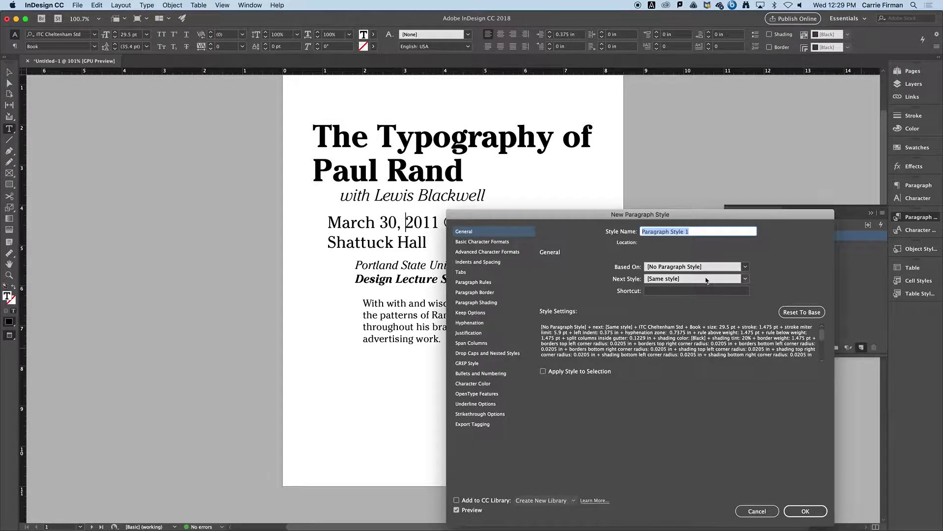
type("Date Location Time")
left_click(788, 511)
Create a paragraph style named Host Institution from the formatting of the Portland State University Art Department line
left_click(424, 270)
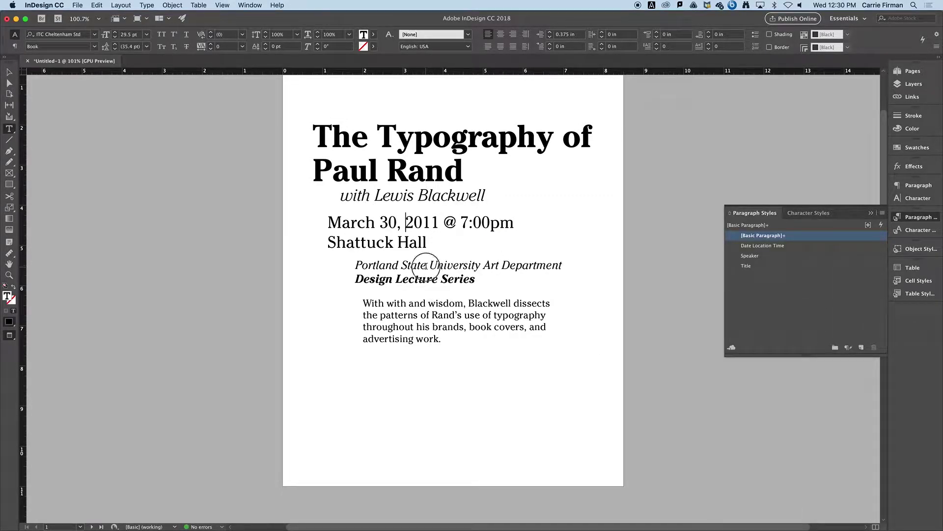
left_click(861, 349, "alt")
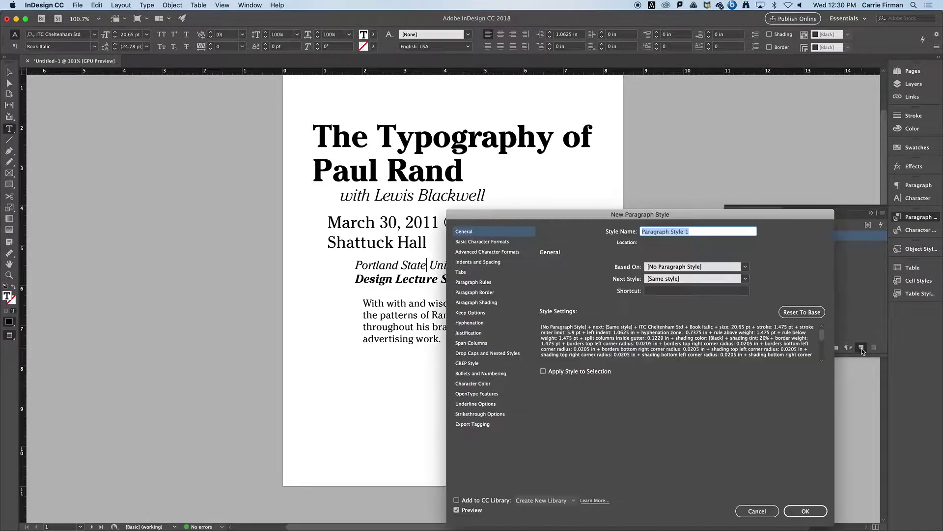
left_click_drag(671, 216, 775, 158)
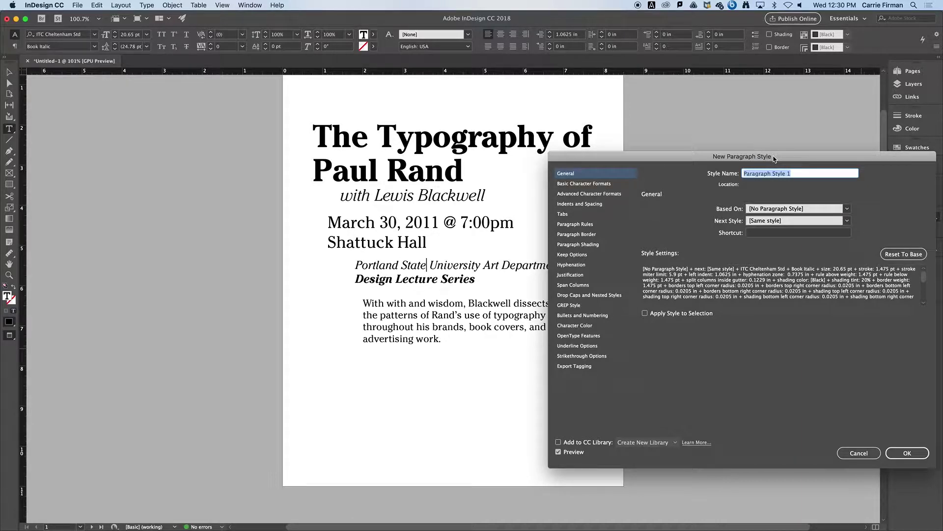
type("Host Institution")
left_click(908, 453)
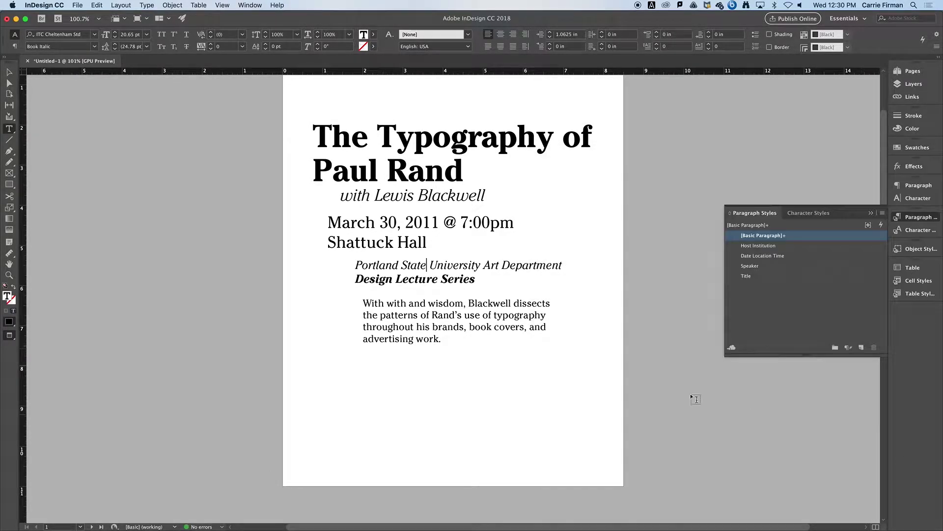
Create a paragraph style named Description from the formatting of the announcement's body paragraph
left_click(861, 348, "alt")
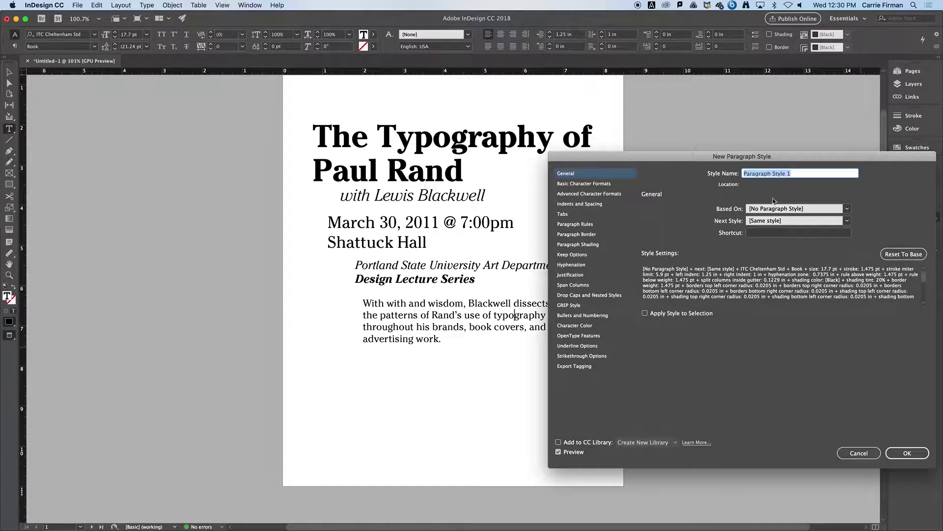
type("Description")
left_click(905, 452)
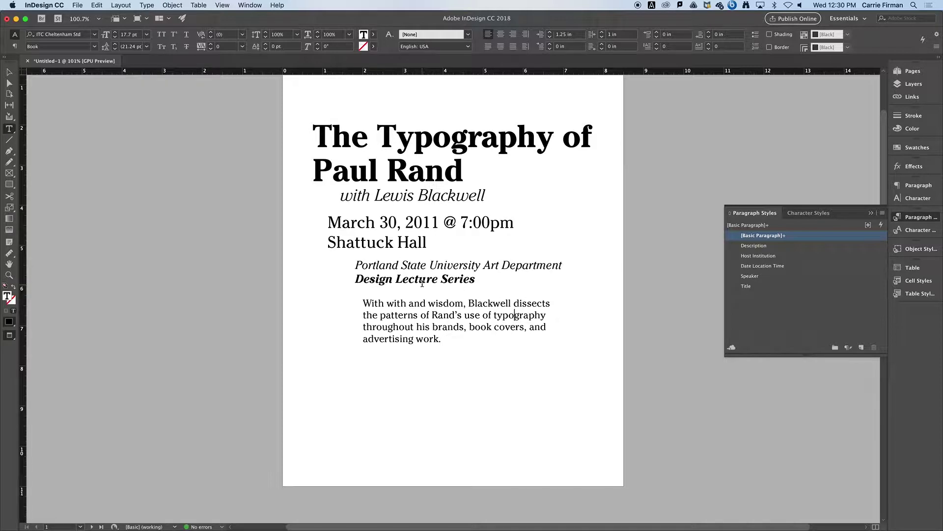
left_click(423, 281)
left_click(443, 265)
left_click_drag(384, 264, 426, 281)
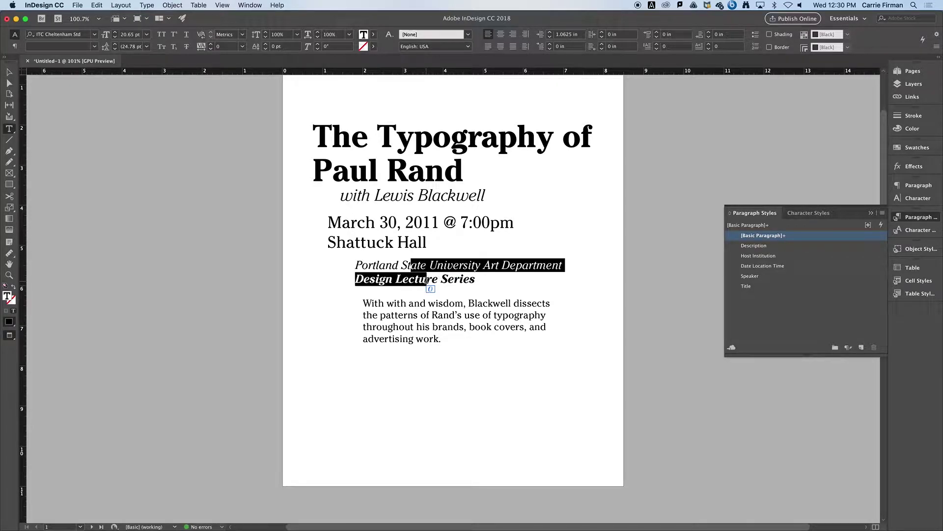
left_click_drag(459, 279, 408, 279)
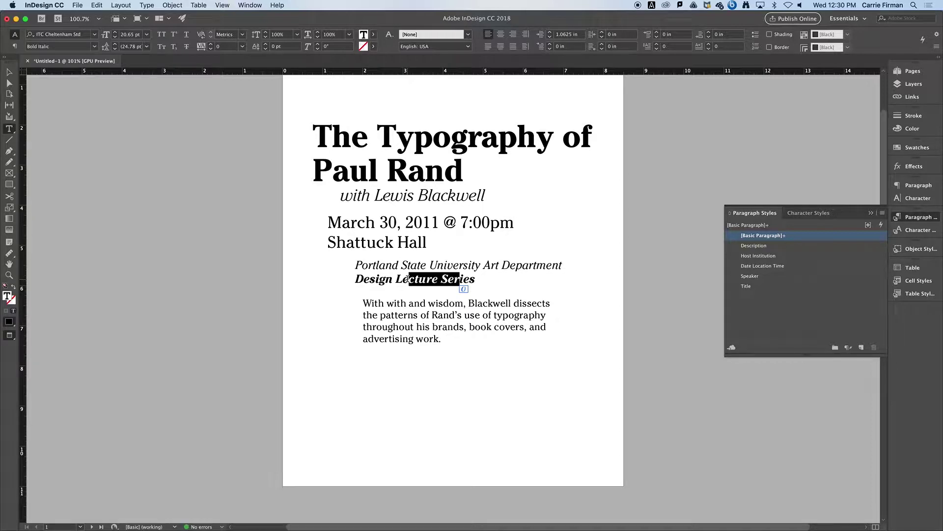
left_click(418, 279)
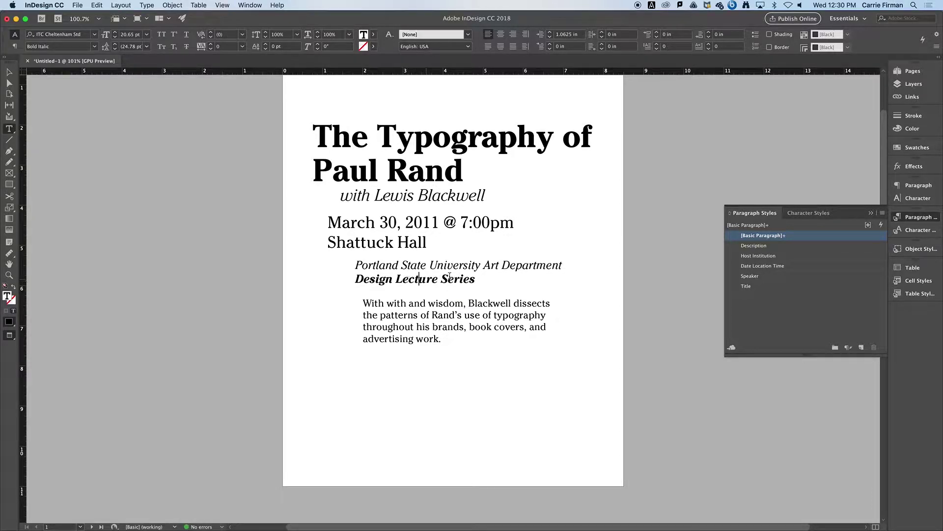
left_click_drag(454, 279, 379, 279)
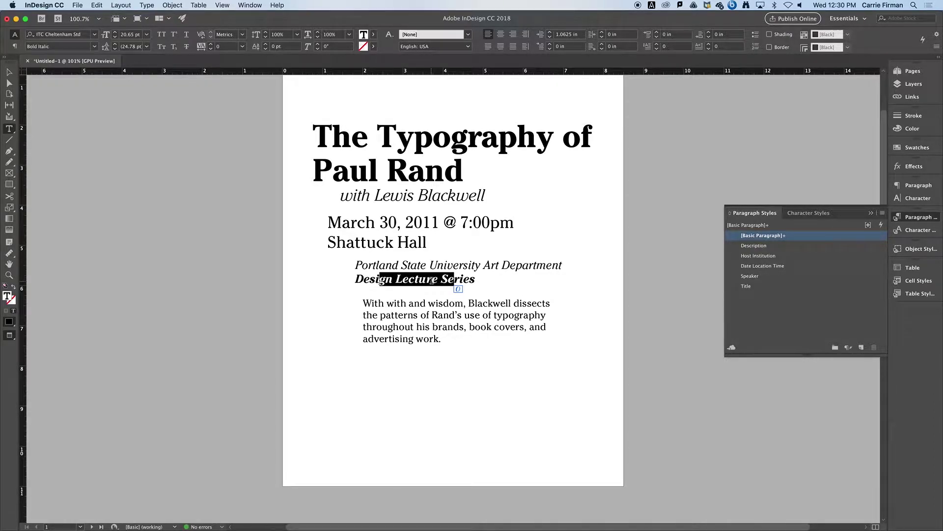
left_click(481, 265)
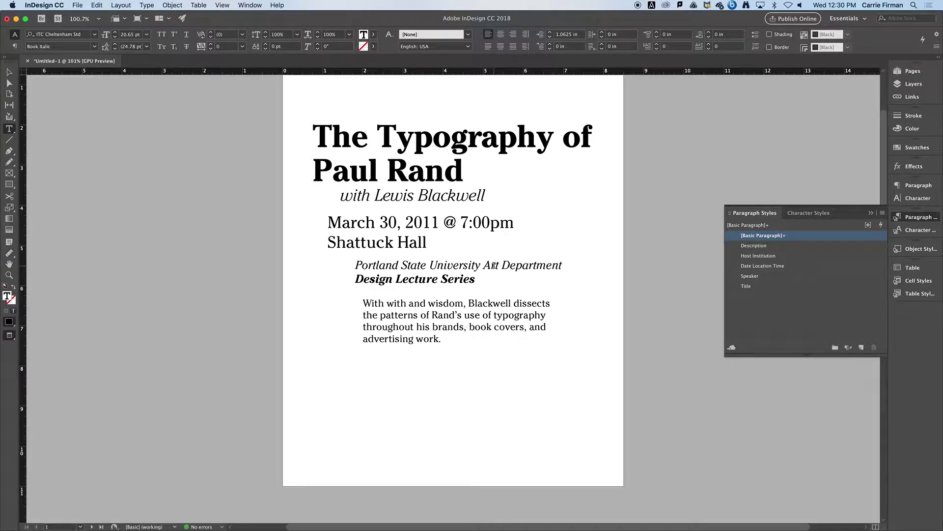
Apply the Title paragraph style to the Paul Rand headline and the Speaker style to the speaker line
left_click(415, 140)
left_click(755, 287)
left_click(447, 194)
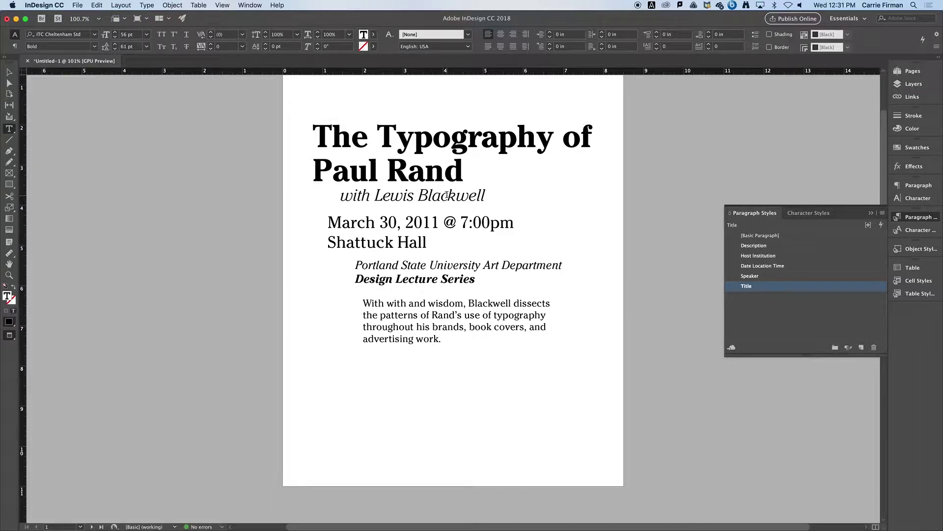
left_click(764, 276)
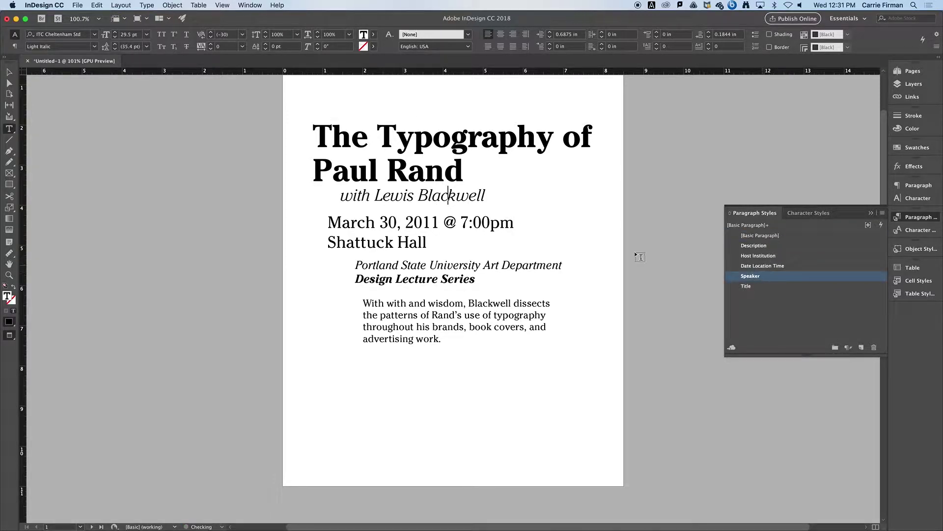
Apply the Date Location Time style to the date line and Host Institution to the university and Design Lecture Series lines
left_click(500, 222)
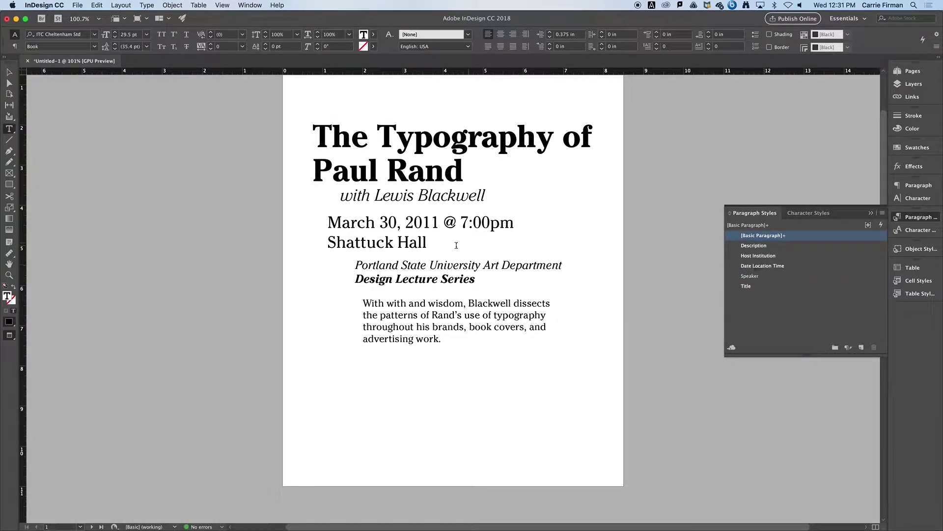
left_click(764, 266)
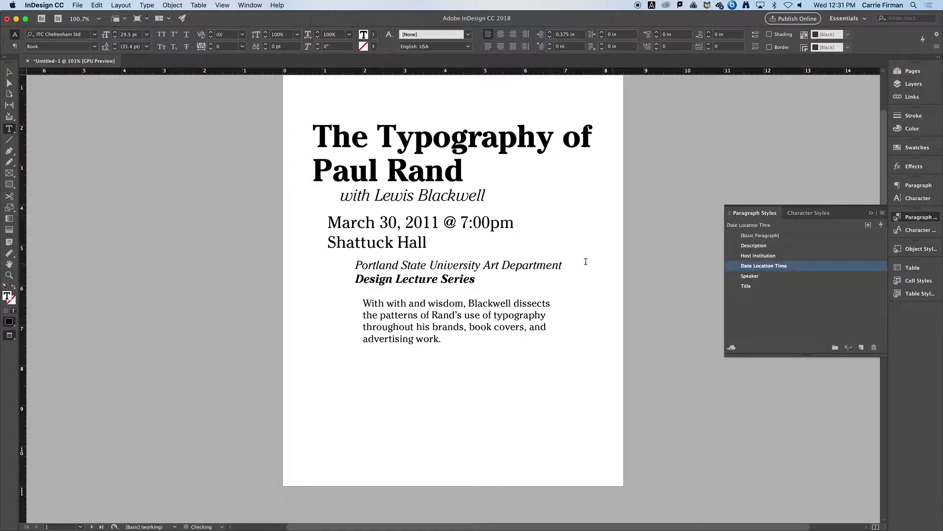
left_click(473, 266)
left_click(760, 256)
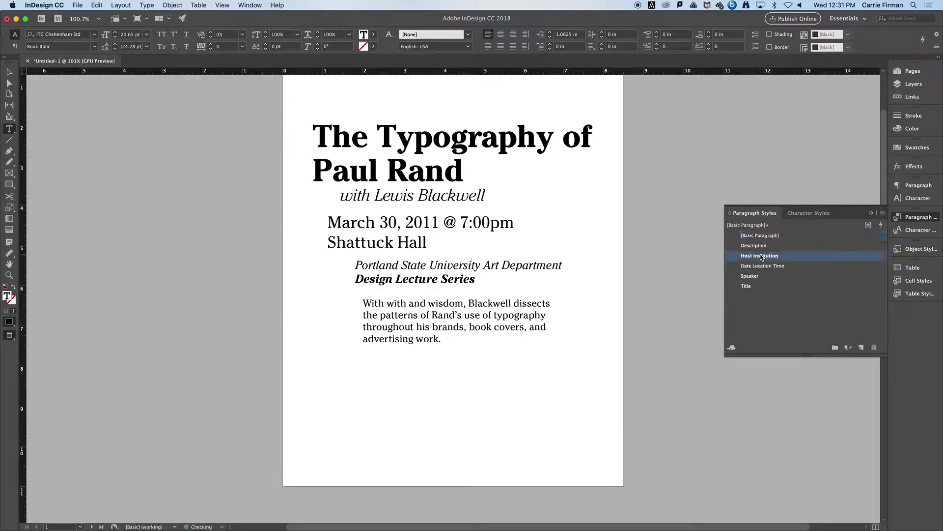
left_click(454, 279)
left_click(757, 256)
Apply the Description paragraph style to the announcement's body paragraph
left_click(498, 315)
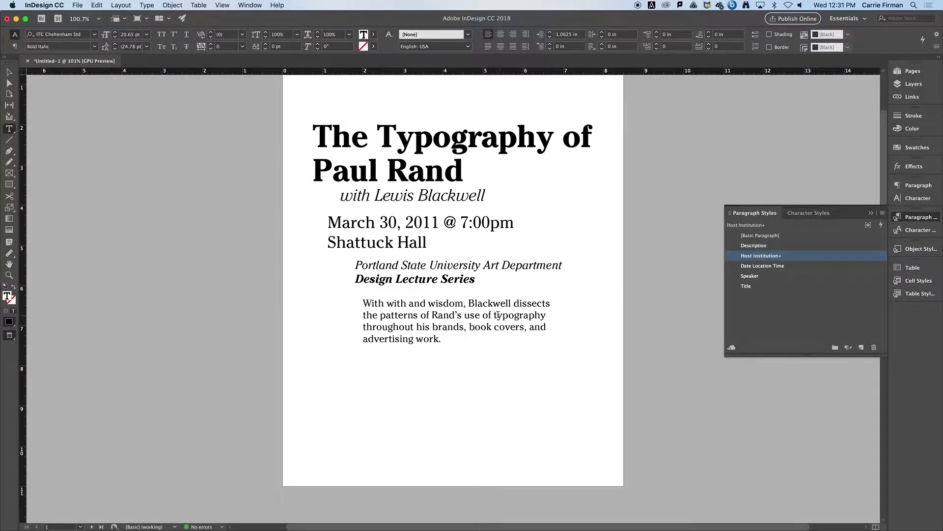
left_click(769, 249)
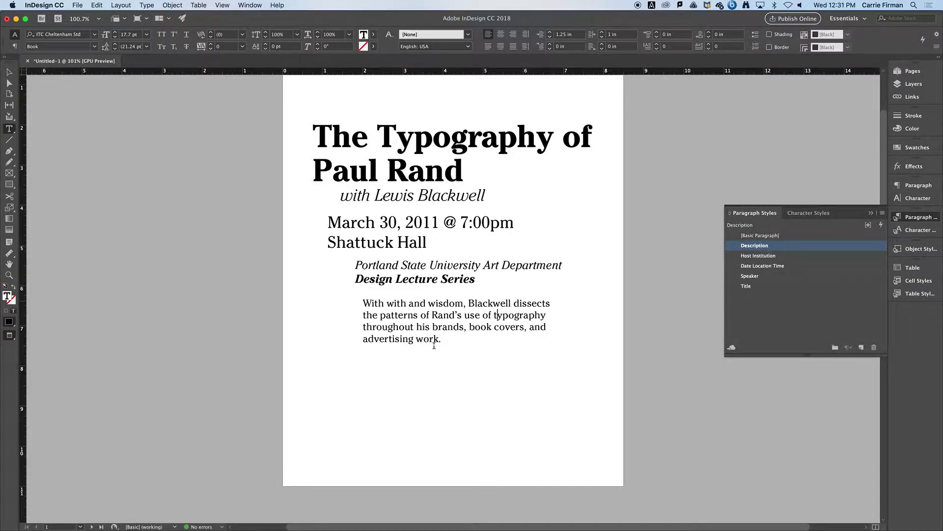
left_click_drag(487, 304, 475, 329)
Check which paragraph style is assigned to the title, speaker, date and university lines
left_click(440, 267)
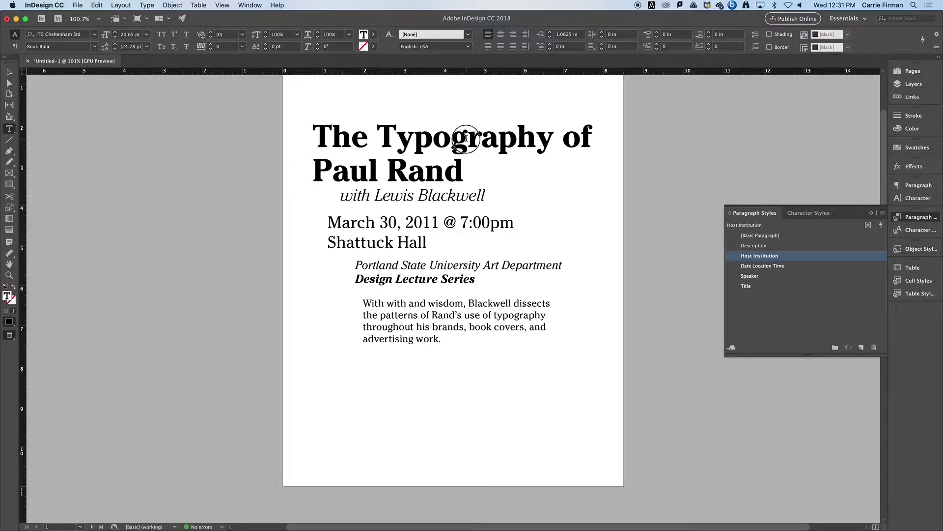
left_click(468, 138)
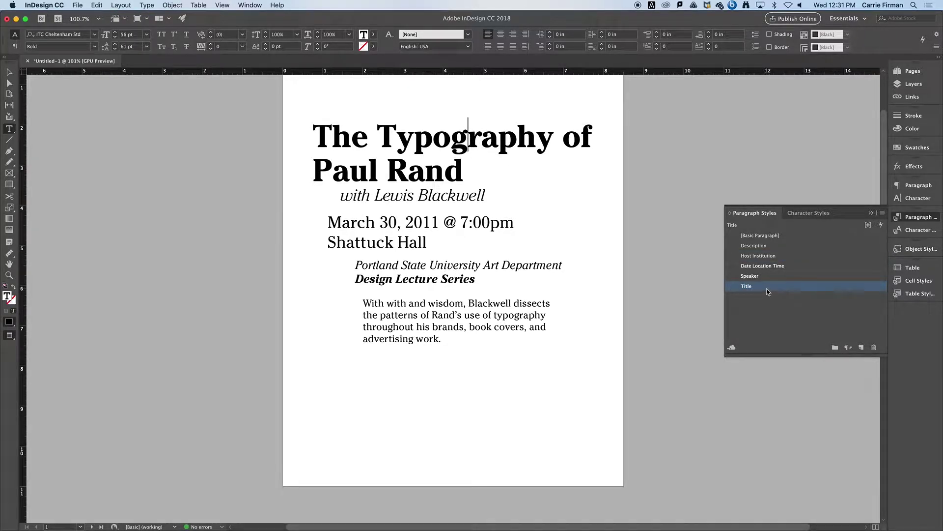
left_click(484, 193)
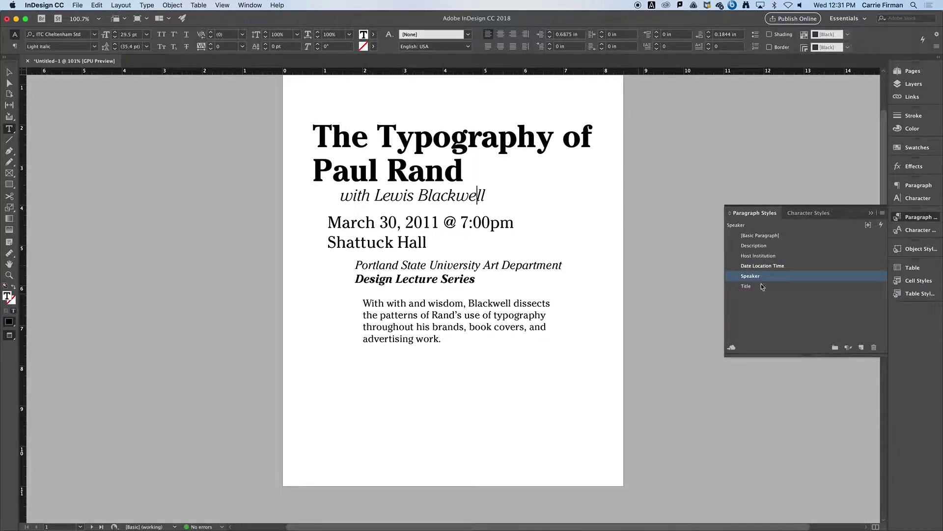
left_click(482, 222)
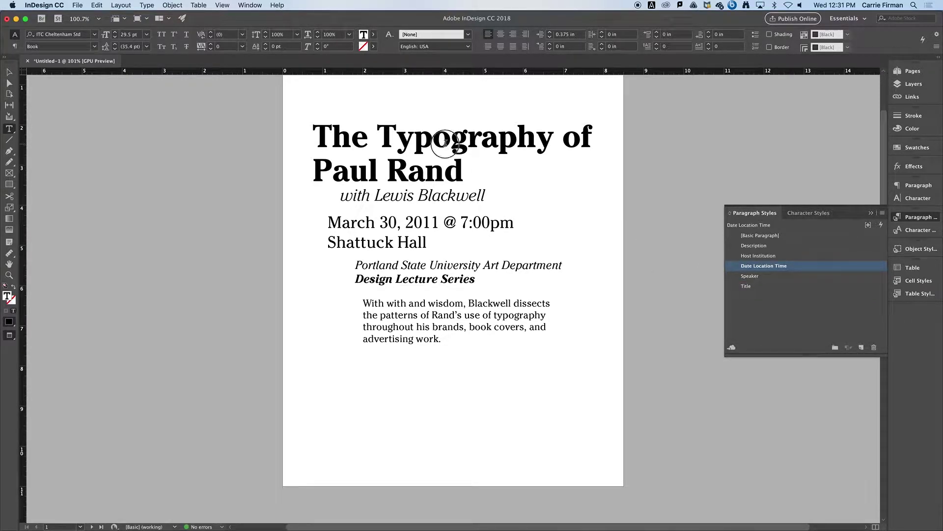
left_click(445, 142)
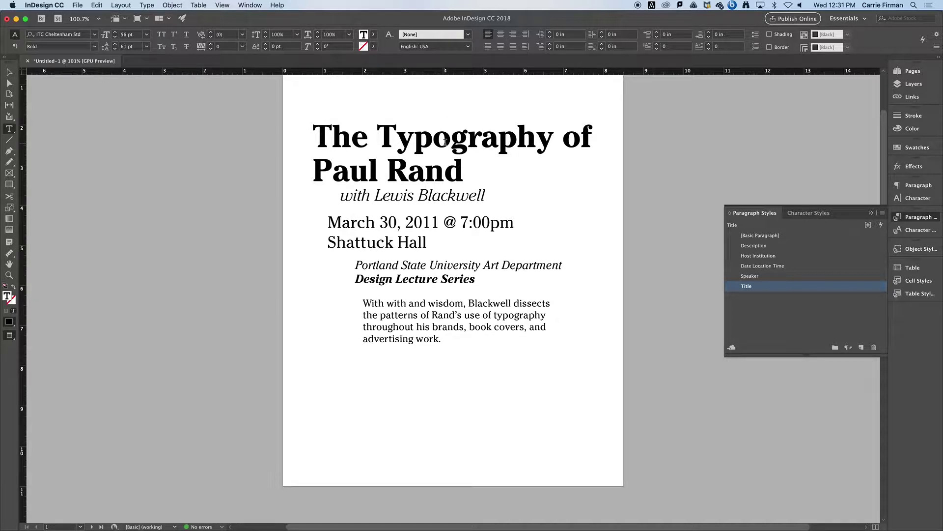
left_click(448, 196)
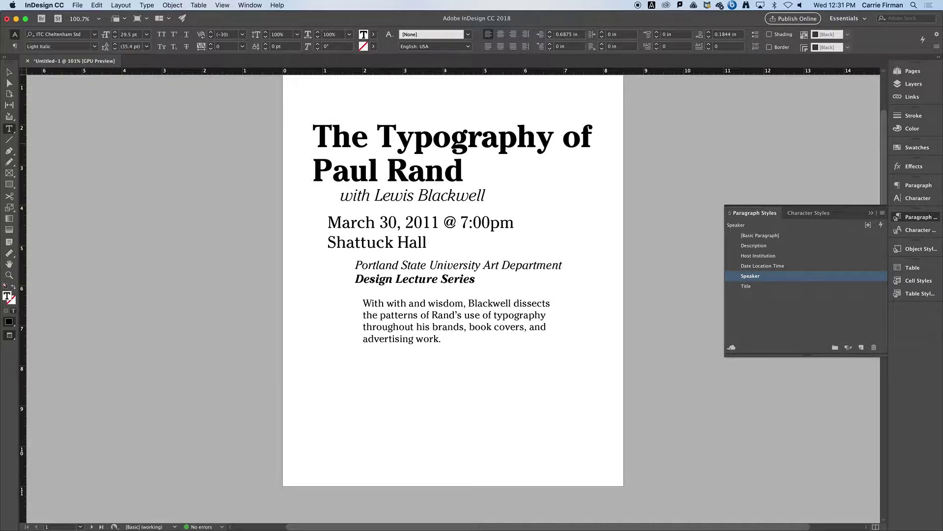
left_click(456, 222)
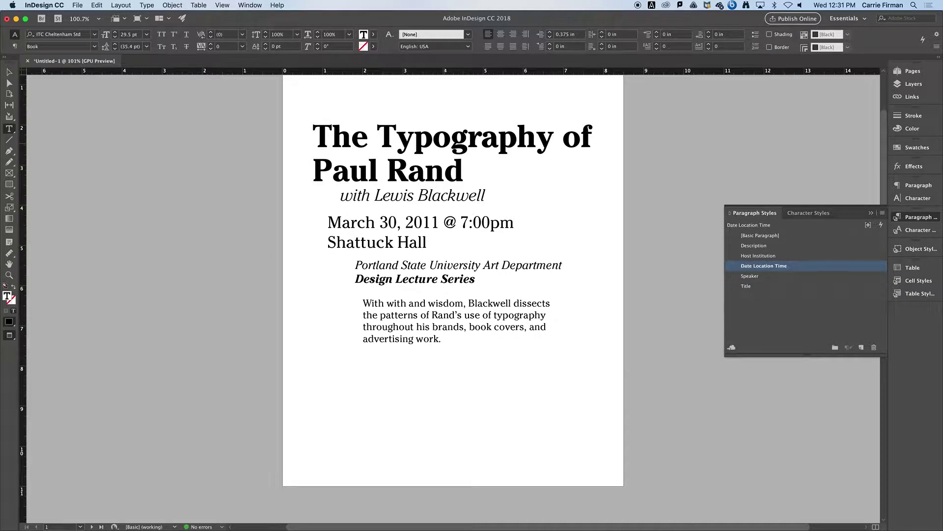
left_click(458, 266)
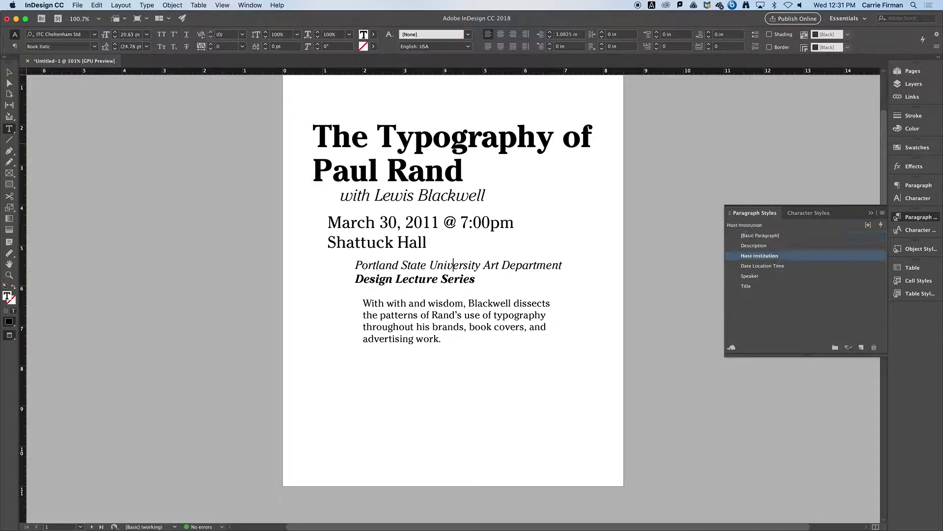
Apply the Date Location Time paragraph style to the Shattuck Hall line
key("Up")
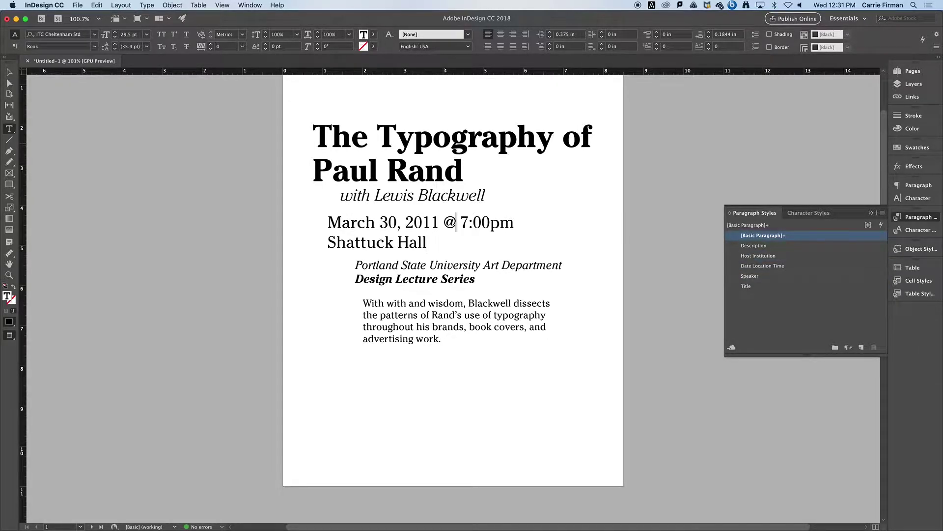
key("Down")
left_click(769, 266)
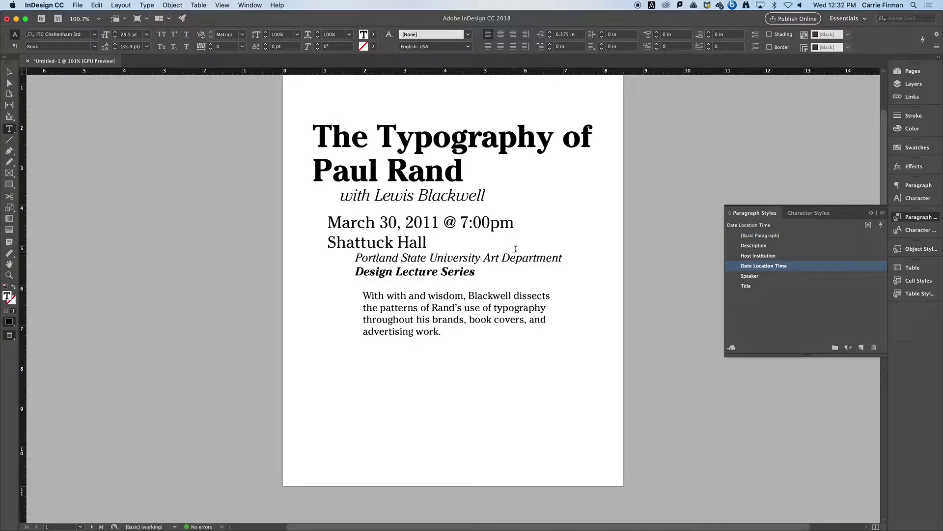
Delete the empty paragraph between the Design Lecture Series line and the description
key("Down")
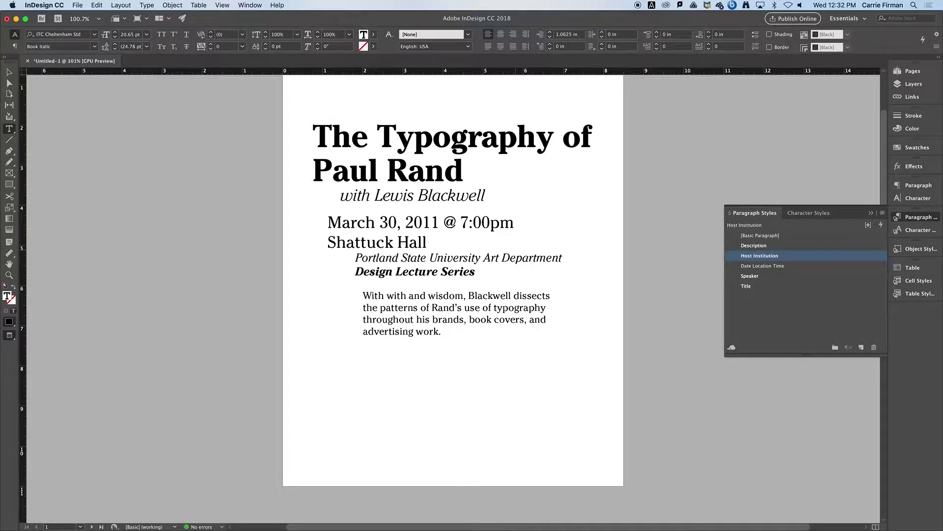
key("super+shift+b")
left_click(314, 284)
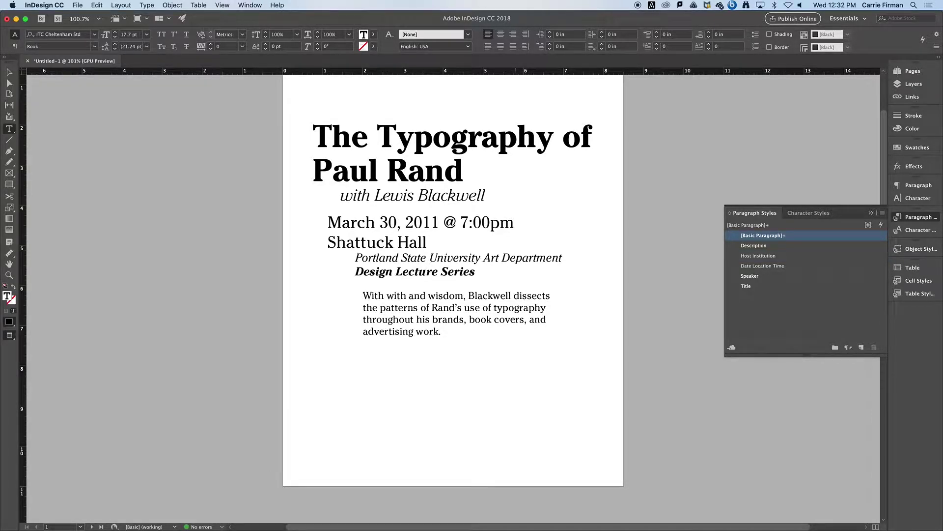
key("BackSpace")
key("super+KP_1")
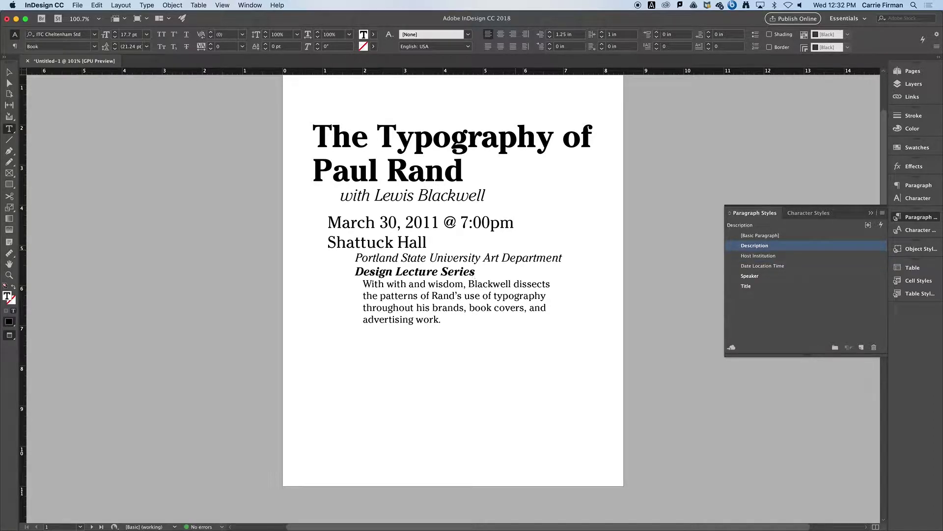
left_click(441, 319)
left_click(475, 295)
key("Up")
Create a character style named Bold Italics from the formatting of the Design Lecture Series text
left_click(463, 271)
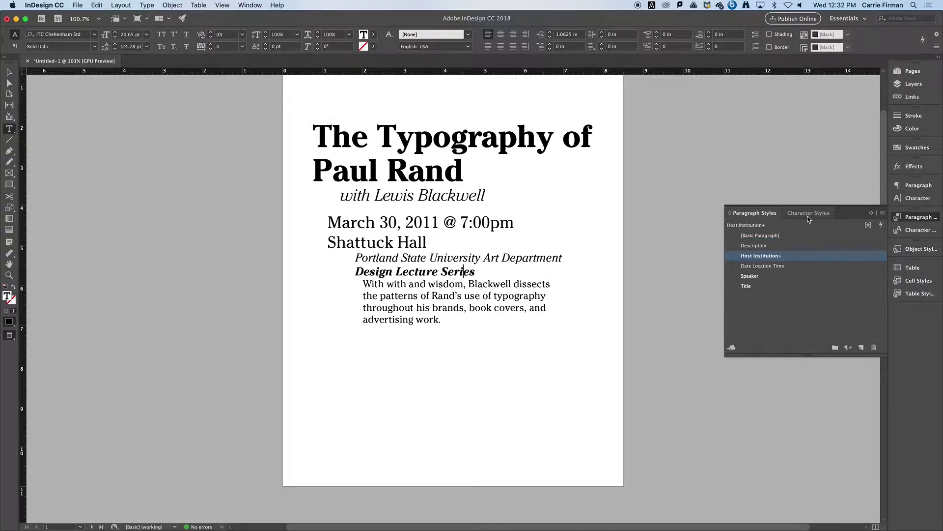
left_click_drag(460, 270, 398, 269)
key("super+equal")
key("super+equal")
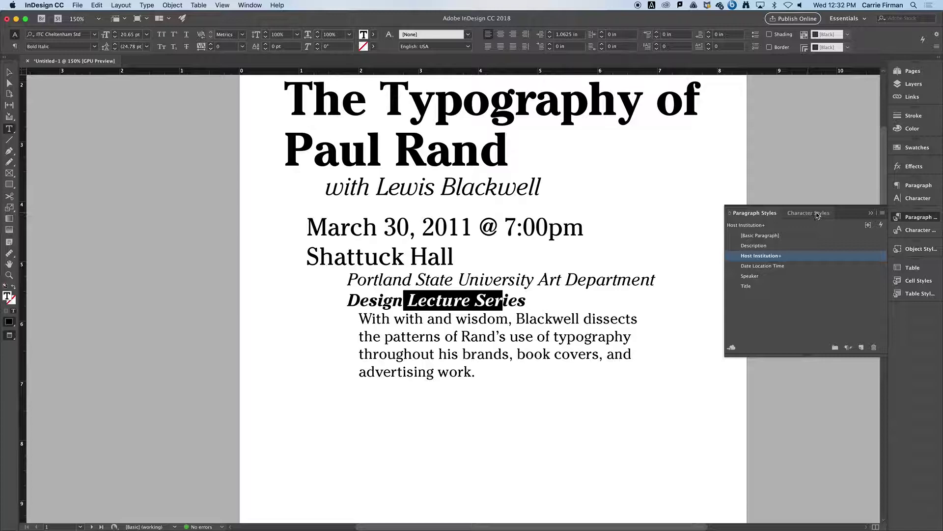
left_click(808, 213)
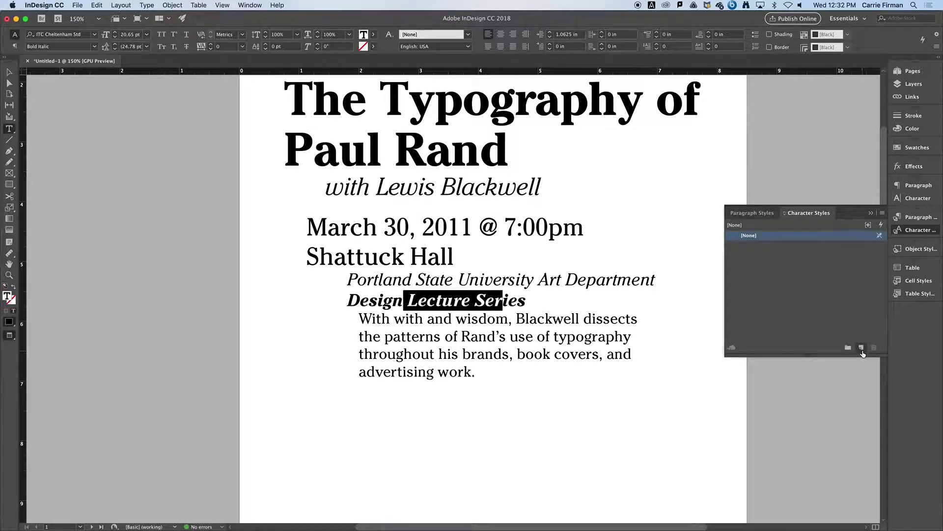
left_click(862, 348)
double_click(786, 246)
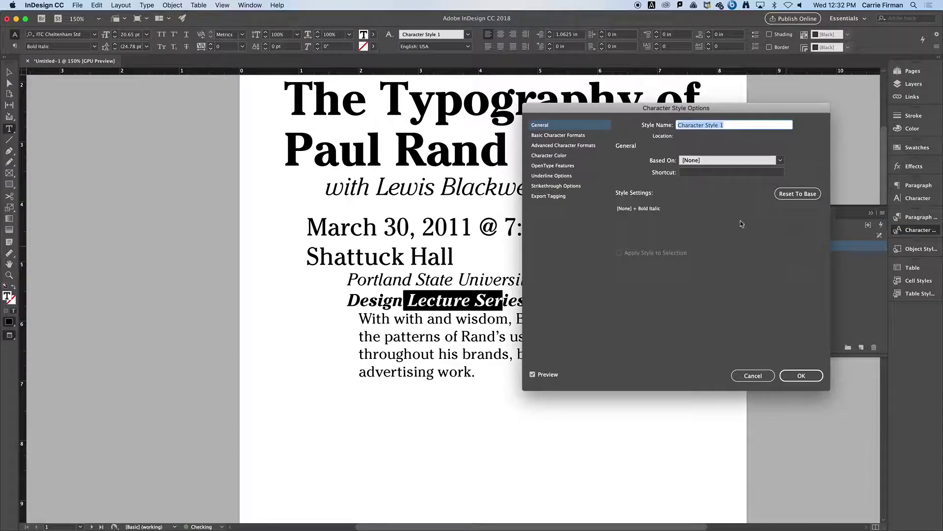
left_click(557, 135)
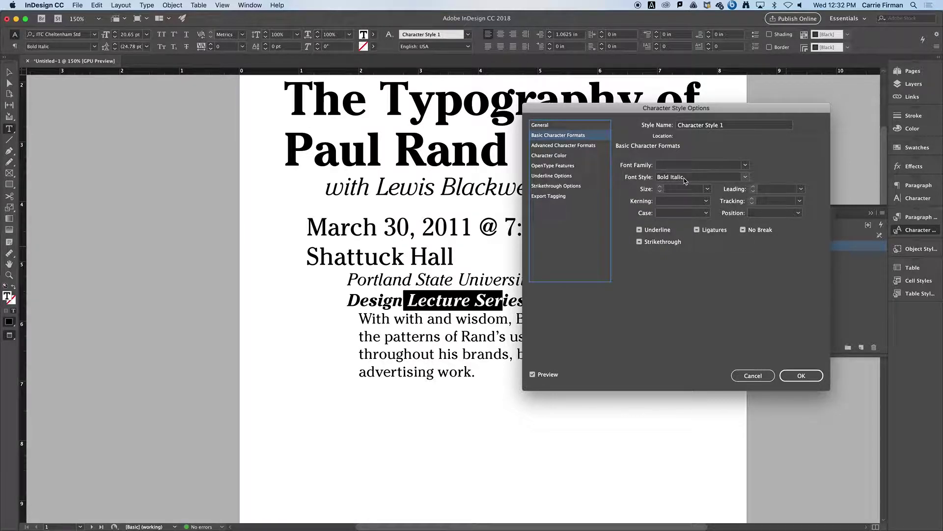
left_click(737, 126)
type("Bold Italics")
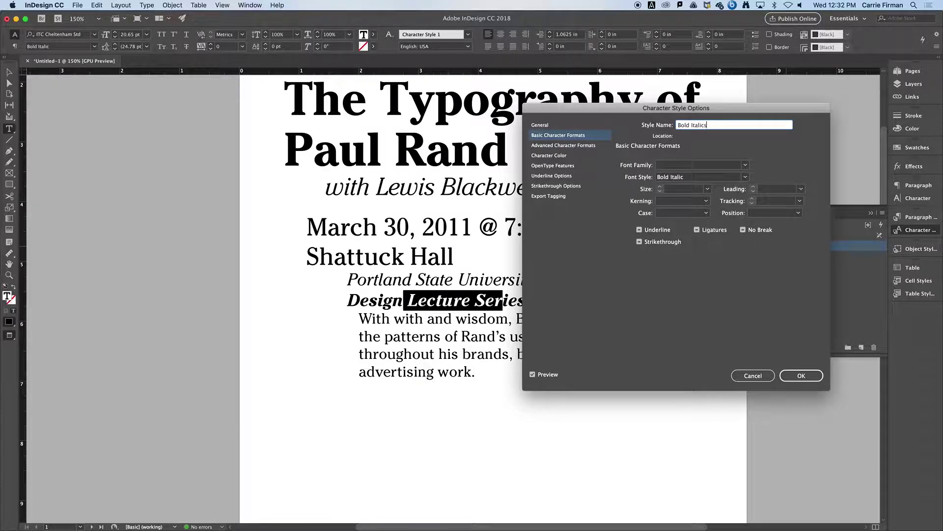
left_click(800, 375)
Apply the Bold Italics character style to the whole Design Lecture Series line and check its paragraph style
left_click_drag(531, 301, 341, 298)
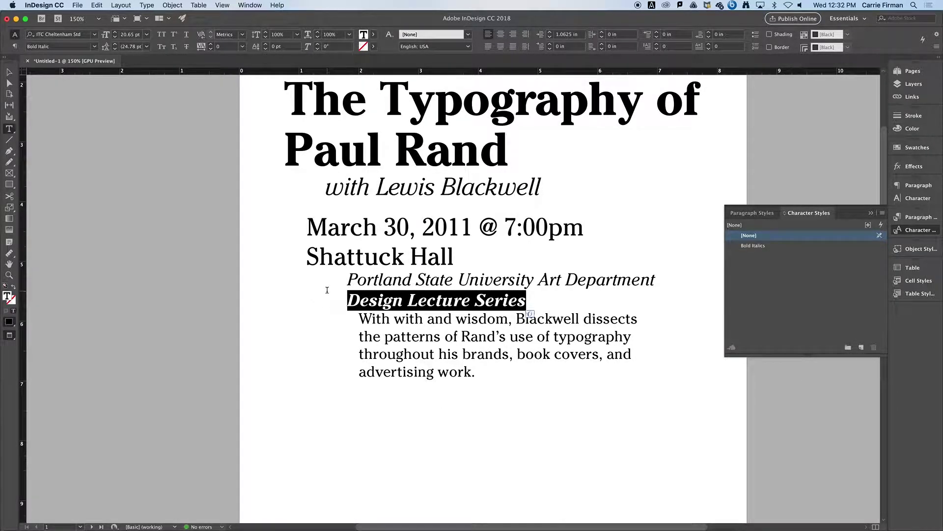
left_click(772, 246)
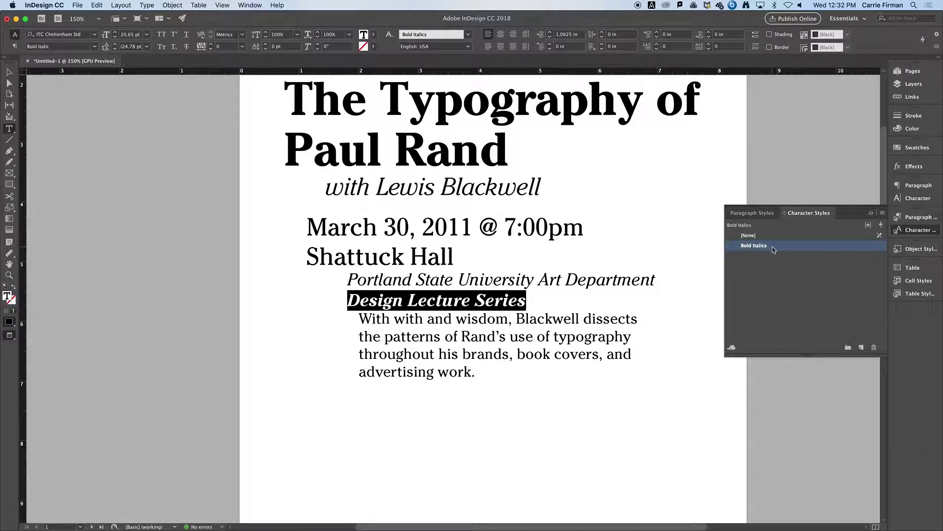
left_click(760, 215)
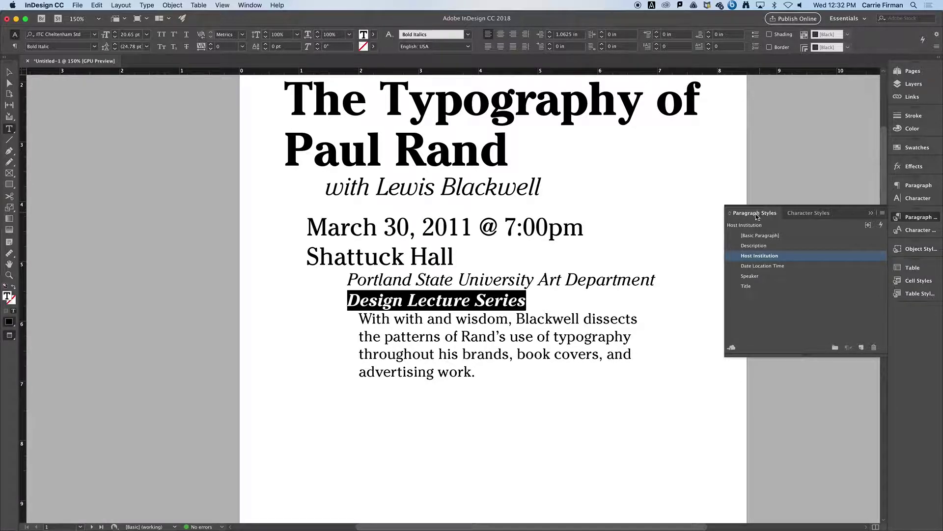
left_click(525, 301)
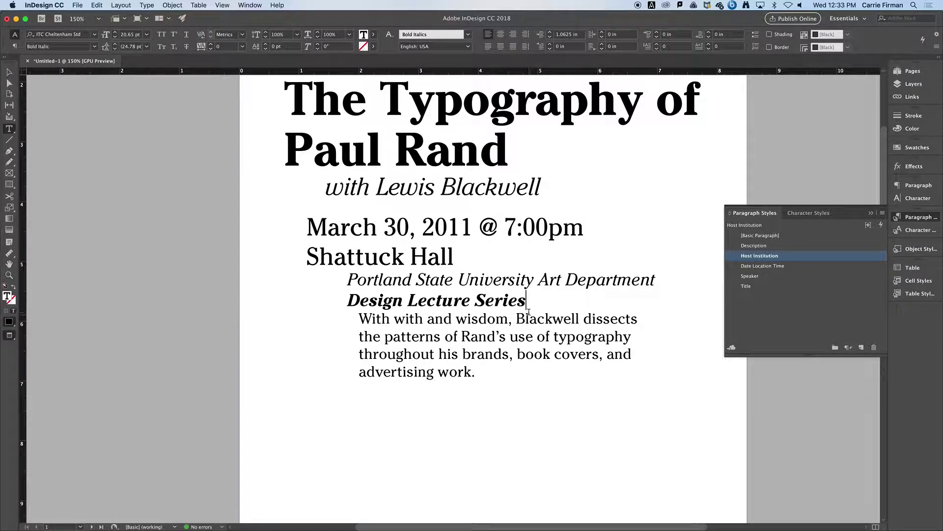
Turn off preview mode, show hidden characters and examine the paragraph breaks in the date and institution lines
left_click_drag(411, 227, 447, 227)
left_click_drag(379, 256, 437, 259)
key("Escape")
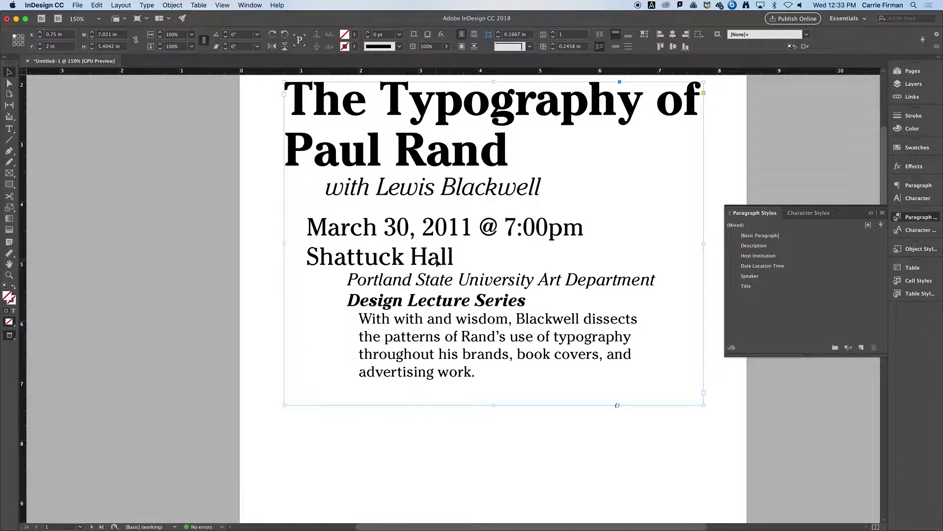
key("w")
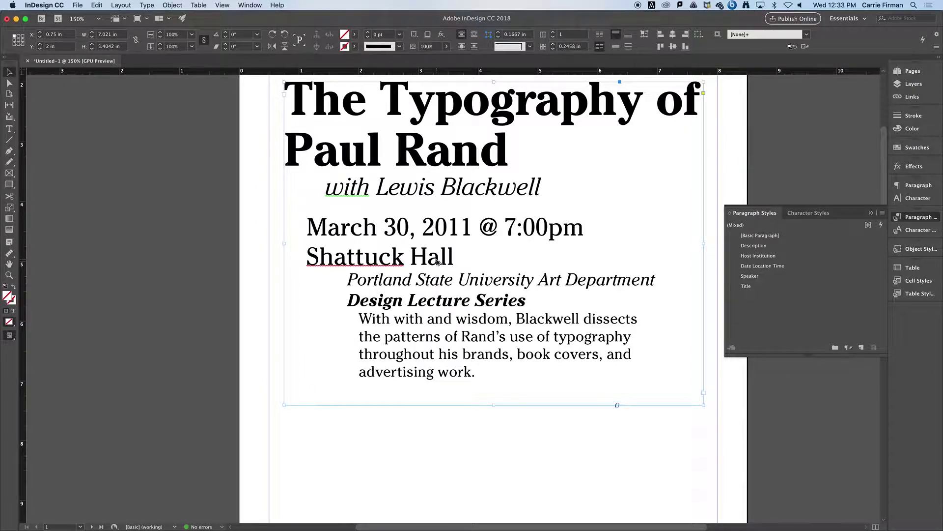
key("super+alt+i")
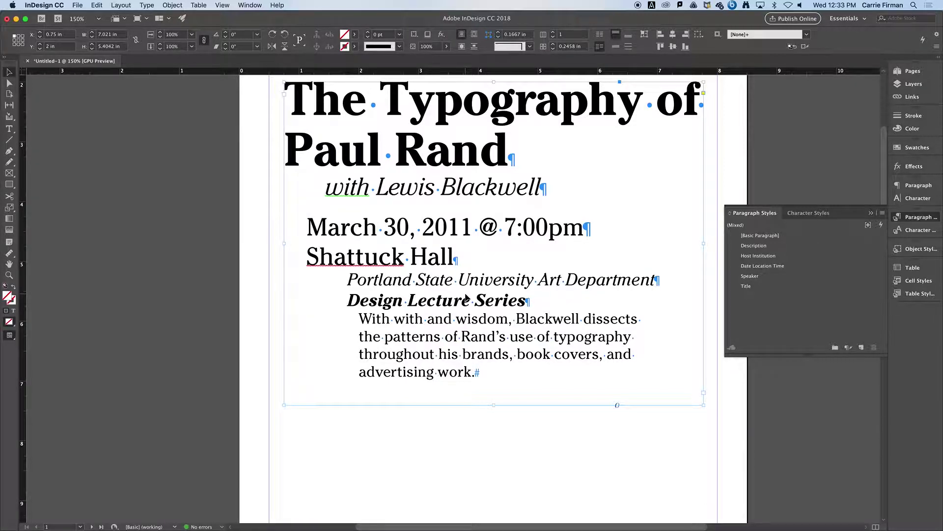
double_click(476, 274)
left_click_drag(434, 227, 433, 254)
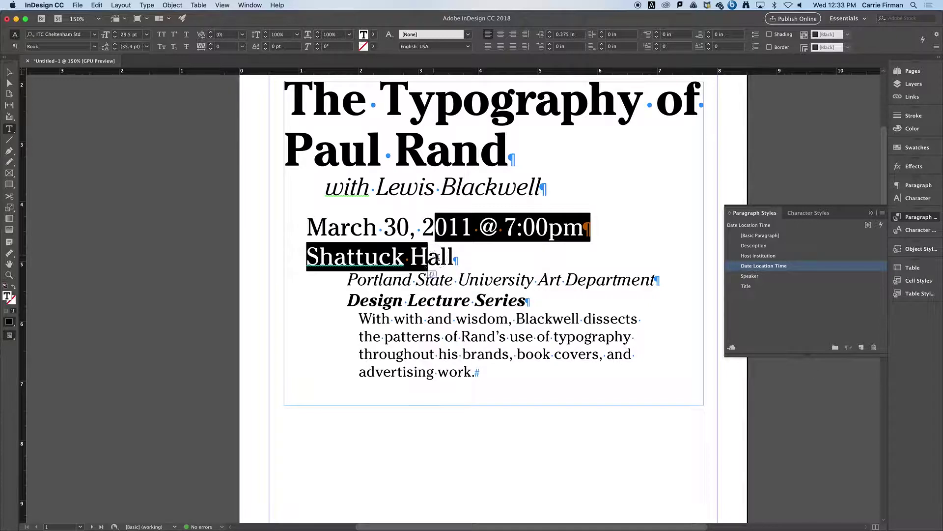
left_click_drag(479, 279, 473, 300)
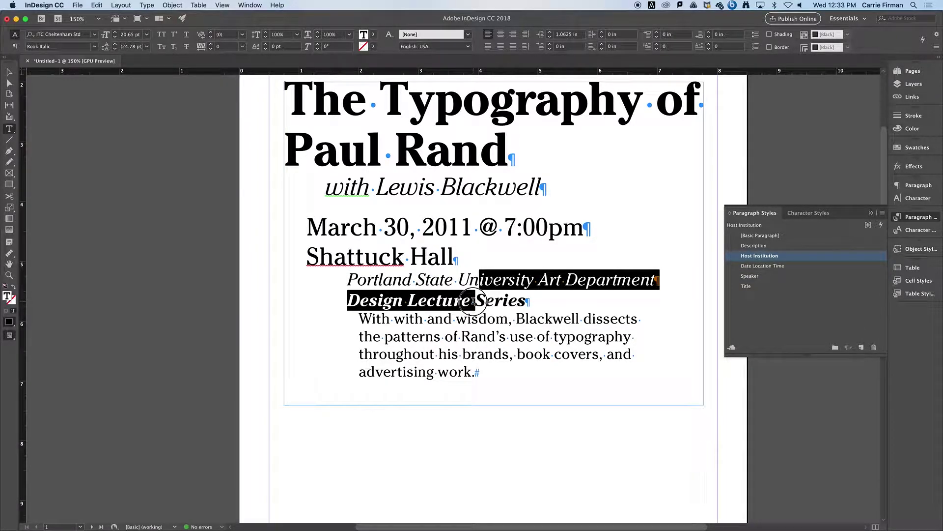
Try a space after of 0.1875 in in the Date Location Time paragraph style
left_click_drag(448, 227, 442, 253)
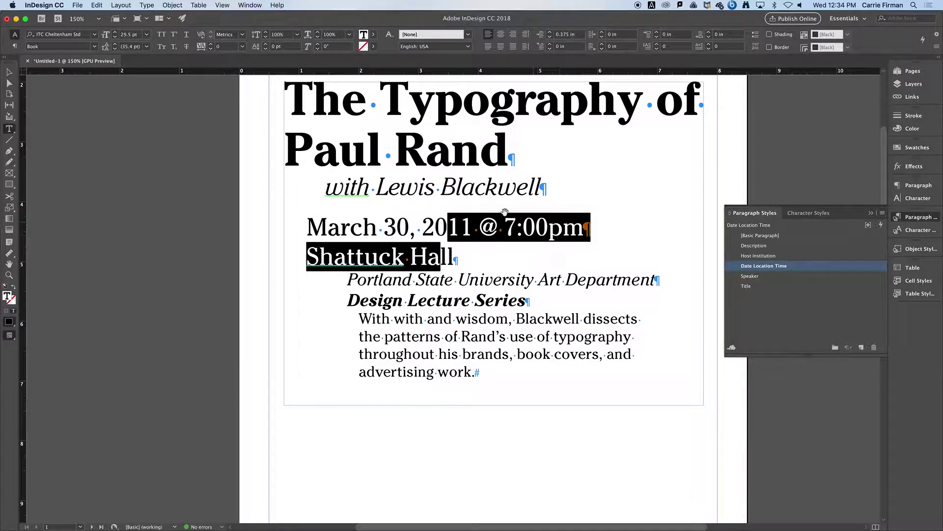
left_click_drag(513, 227, 275, 225)
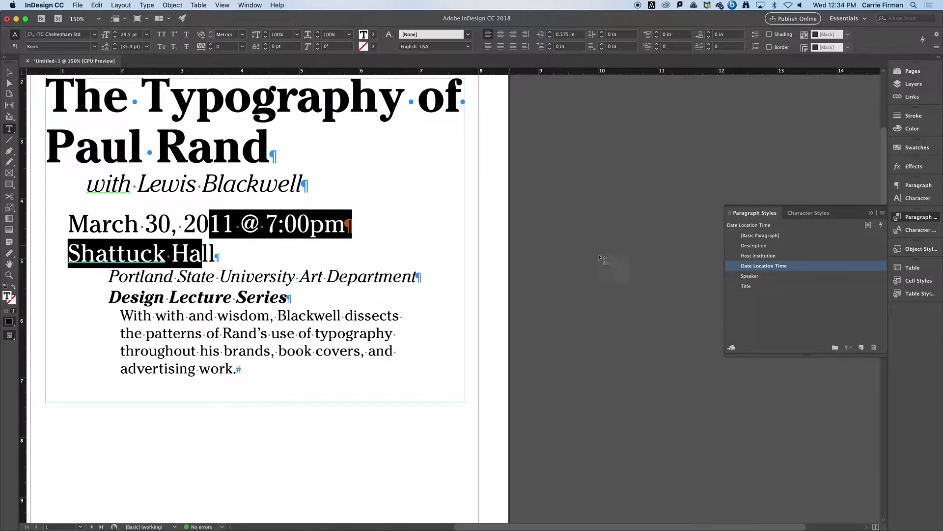
double_click(758, 268)
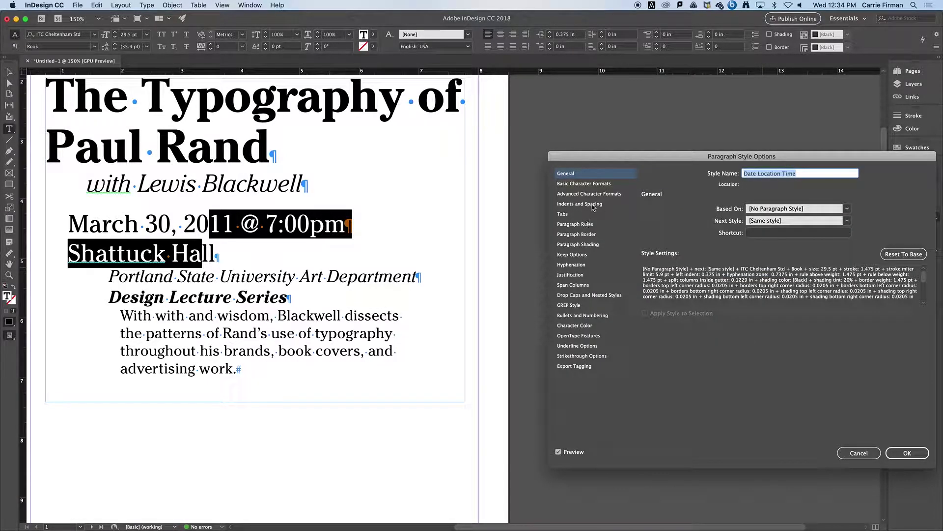
left_click(593, 205)
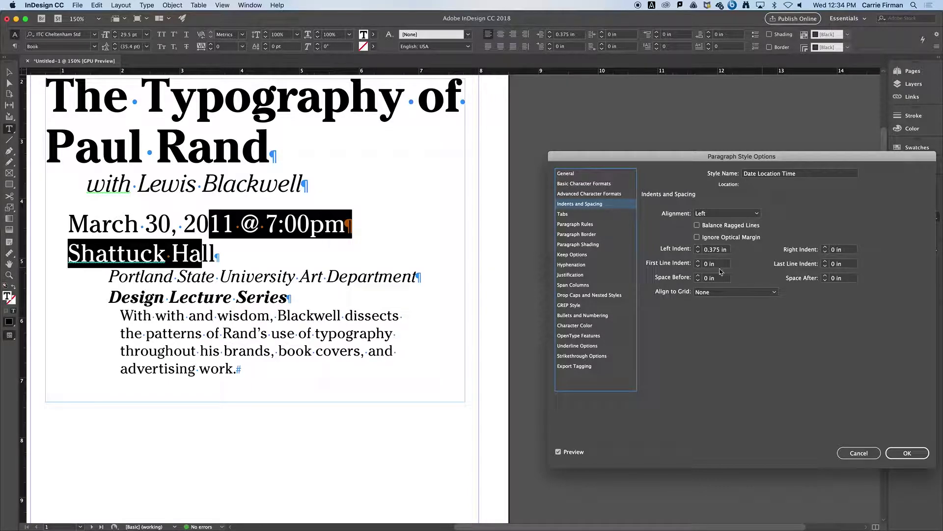
left_click(825, 276)
left_click(826, 276)
left_click(826, 277)
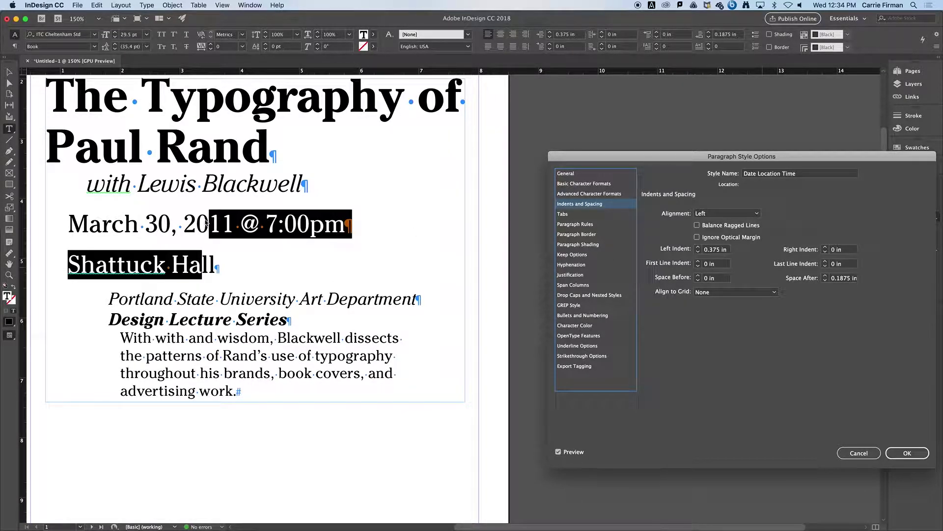
Return the Date Location Time style's space after to 0 and close the style options
left_click(855, 278)
left_click_drag(857, 279, 830, 279)
type("0")
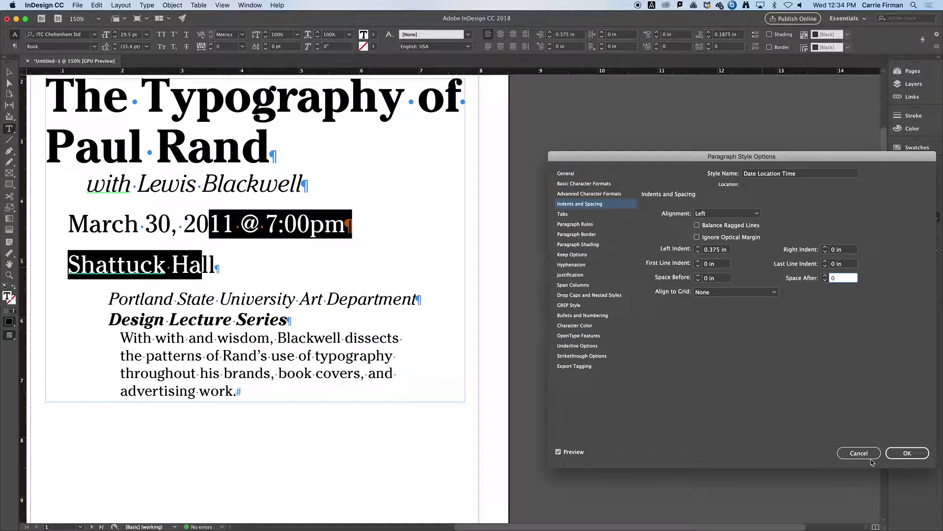
key("Return")
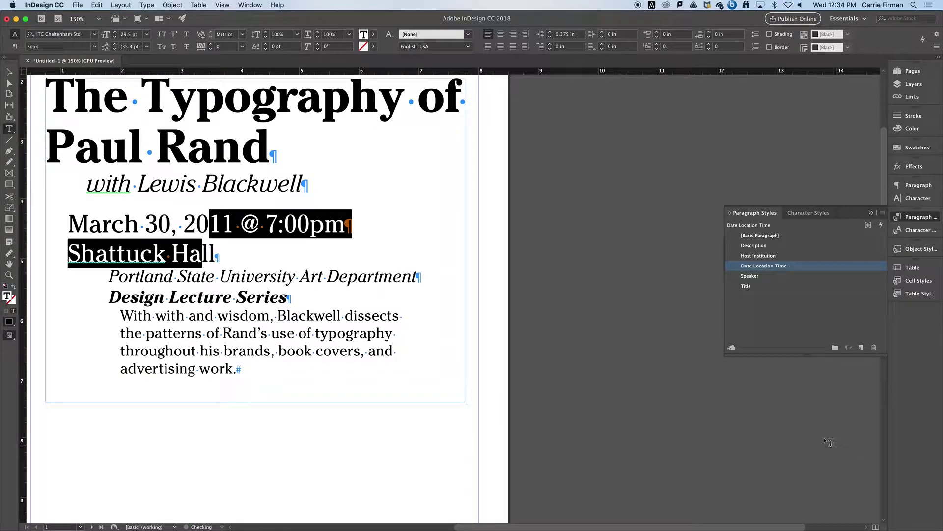
Set the space after the Shattuck Hall paragraph alone to 0.125 in, as a local override
left_click(202, 254)
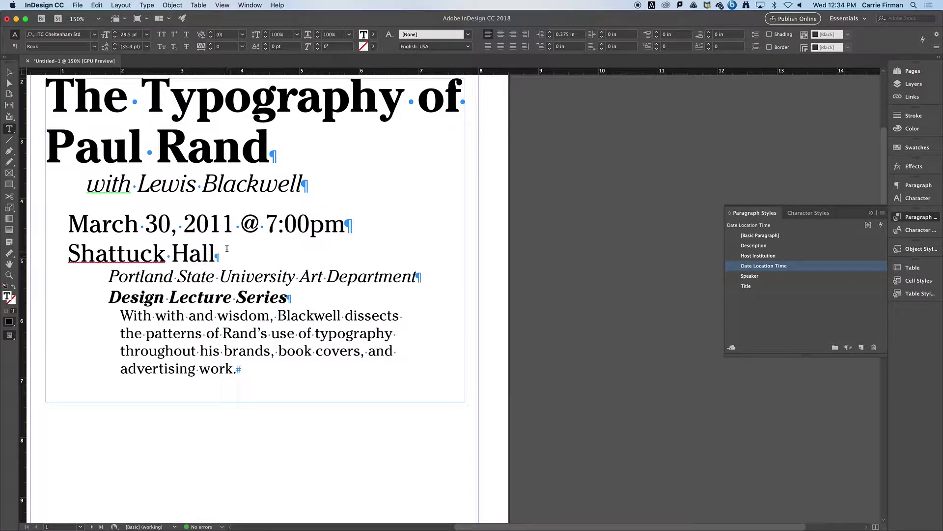
left_click(709, 32)
left_click(709, 32)
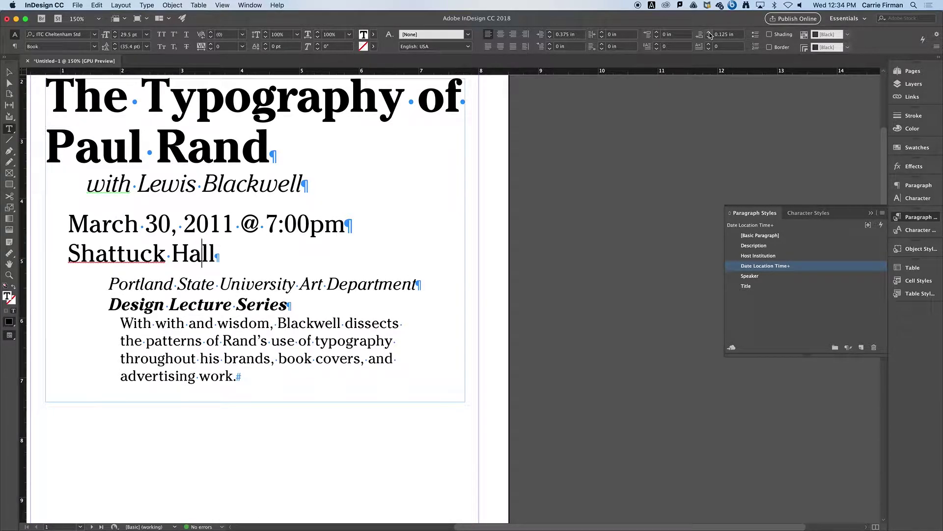
Try spaces of 0.125 in and 0.0625 in after the Design Lecture Series line, and return the value to 0
left_click(265, 303)
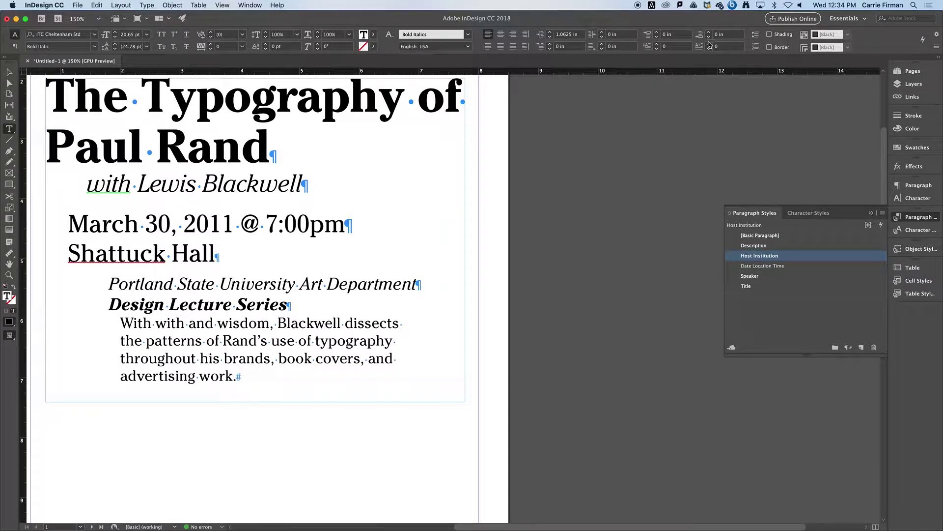
left_click_drag(291, 306, 100, 301)
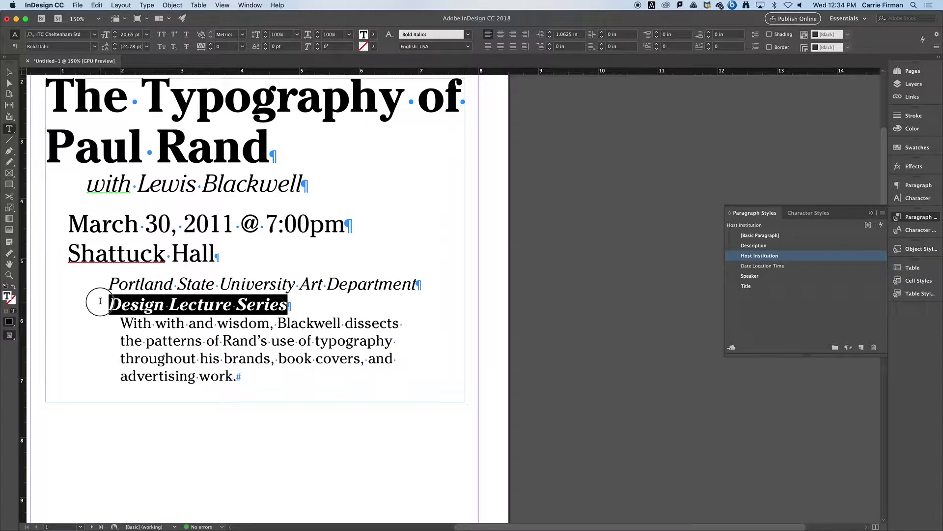
left_click(286, 304)
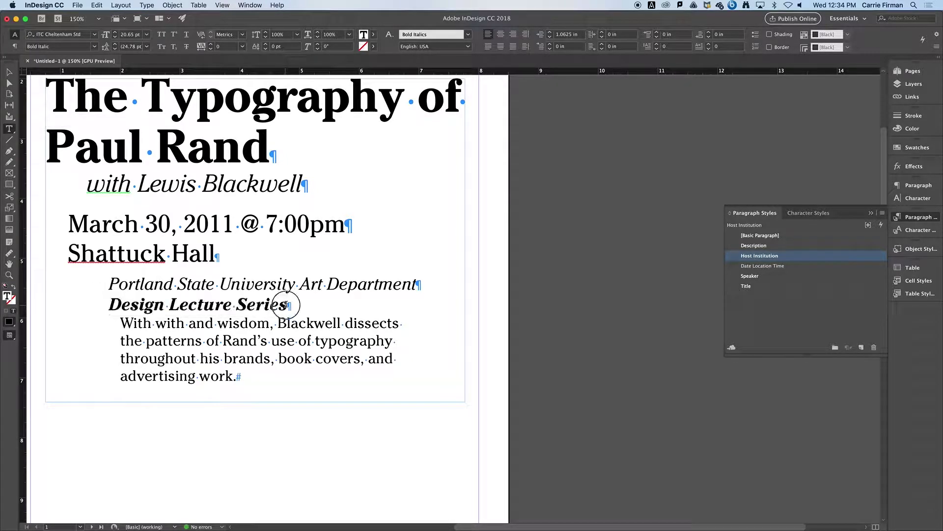
left_click(709, 32)
left_click(709, 31)
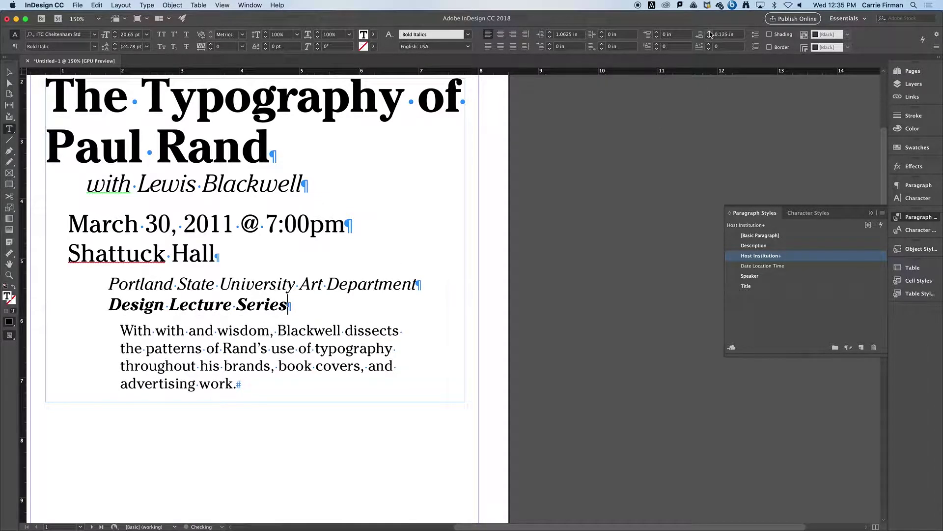
left_click(709, 37)
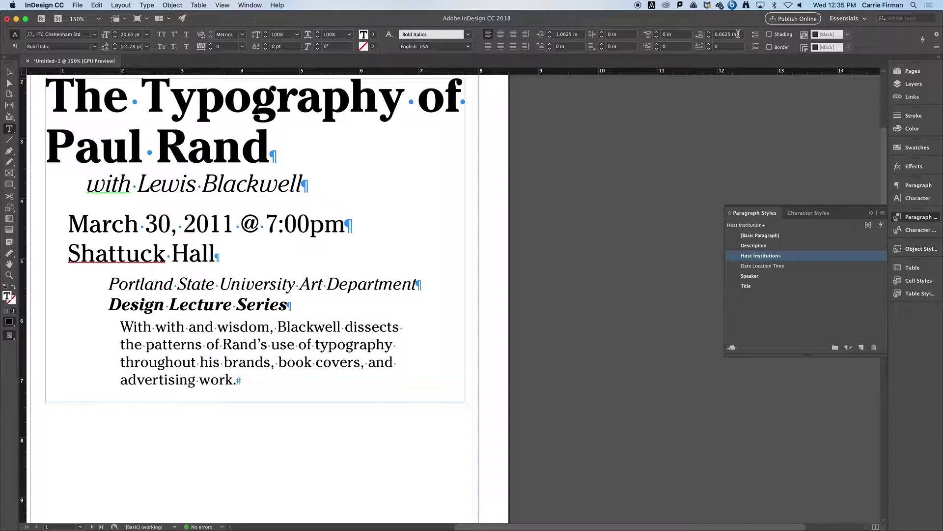
left_click(709, 38)
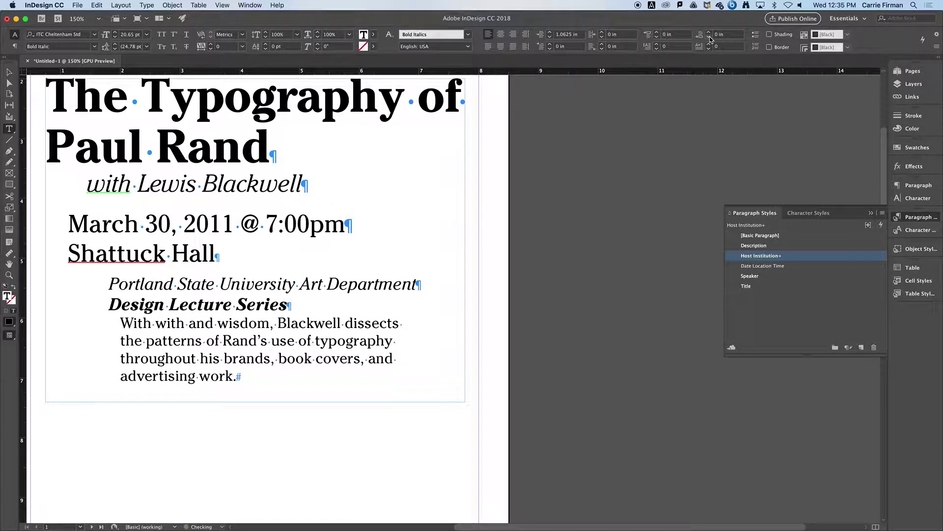
Set the Description paragraph style's space before to 0.0625 in
left_click(296, 325)
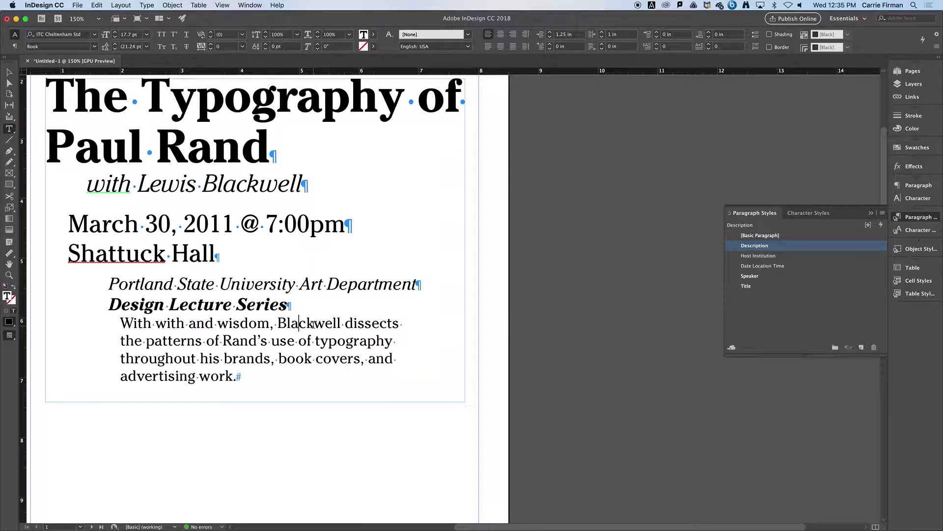
double_click(766, 247)
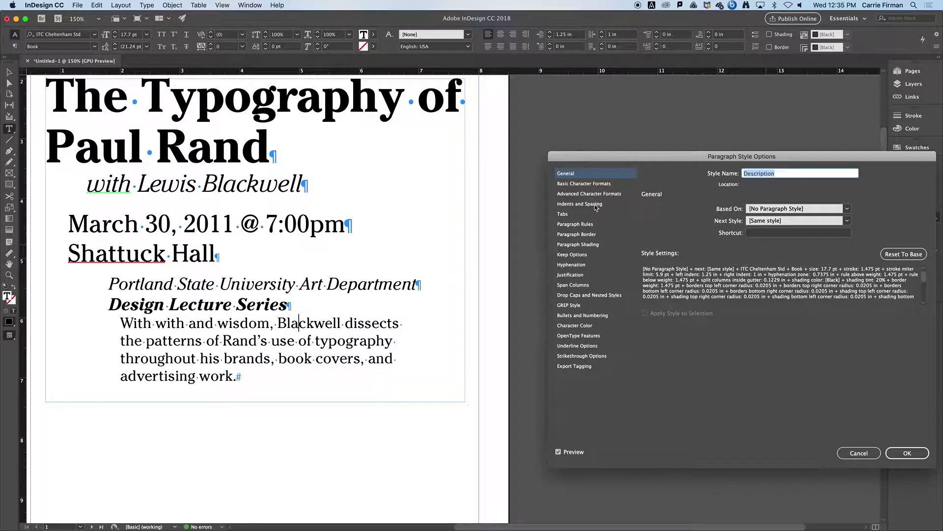
left_click(595, 209)
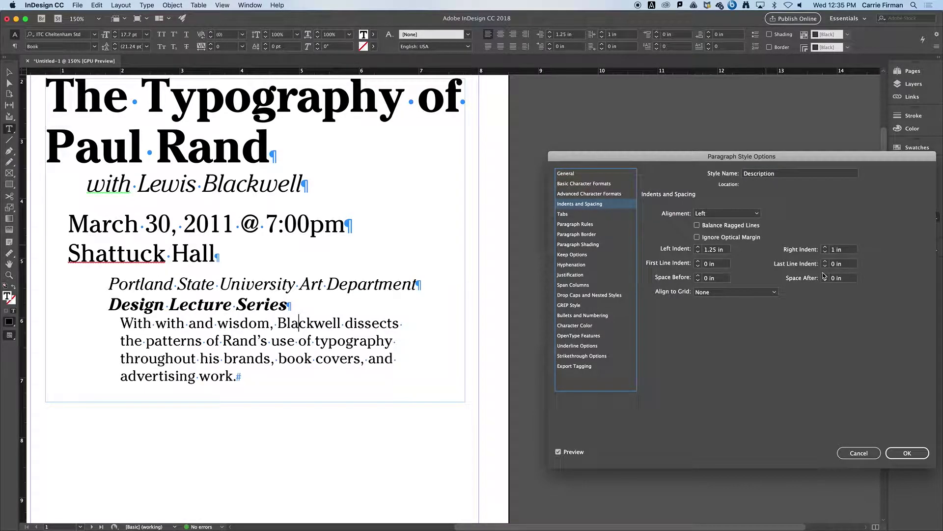
left_click(698, 276)
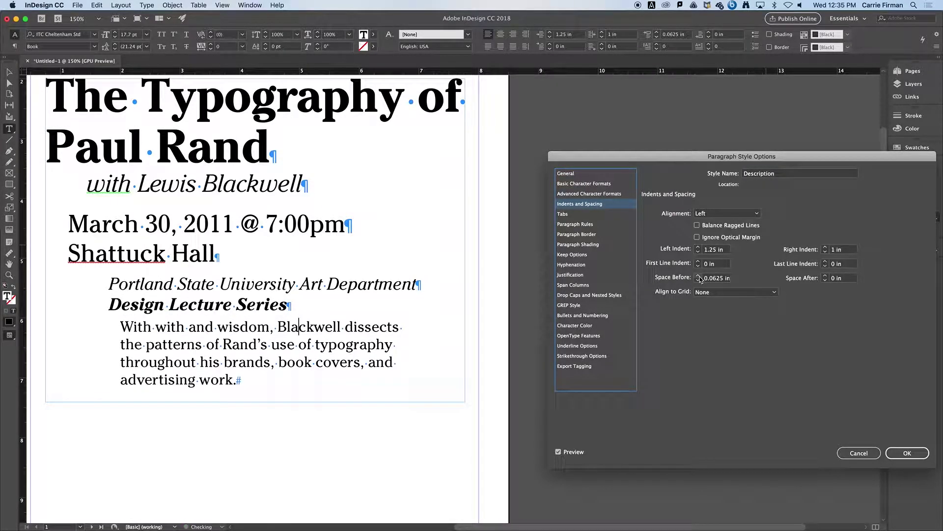
left_click(907, 453)
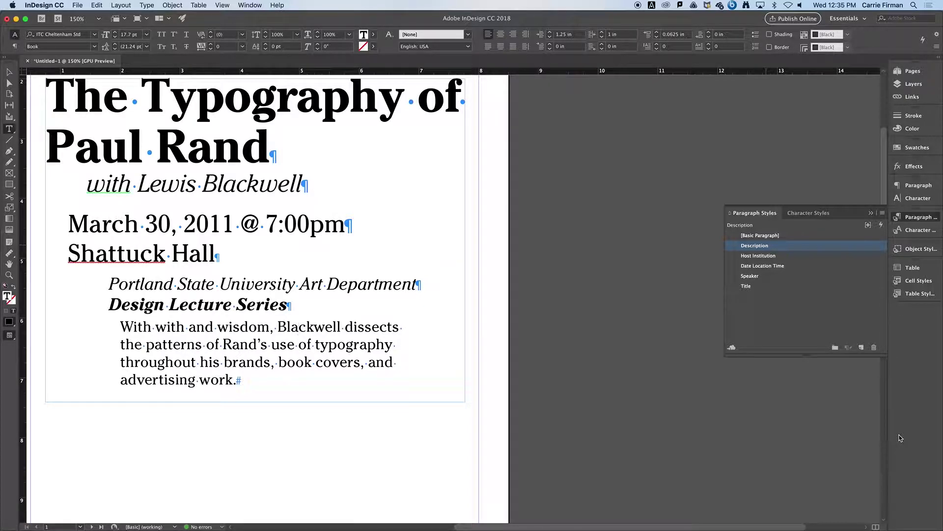
Save the document under the file name StylesDemo2-19.indd
key("super+s")
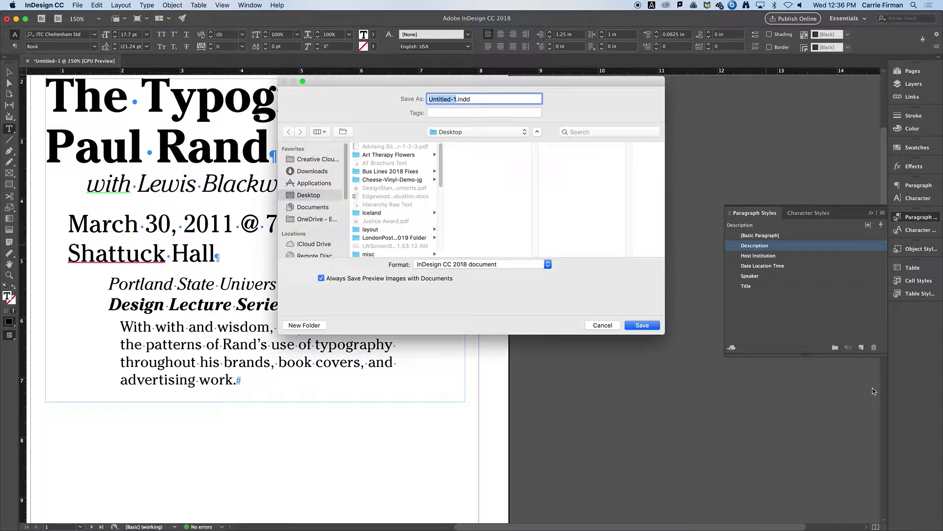
type("StylesDemo219")
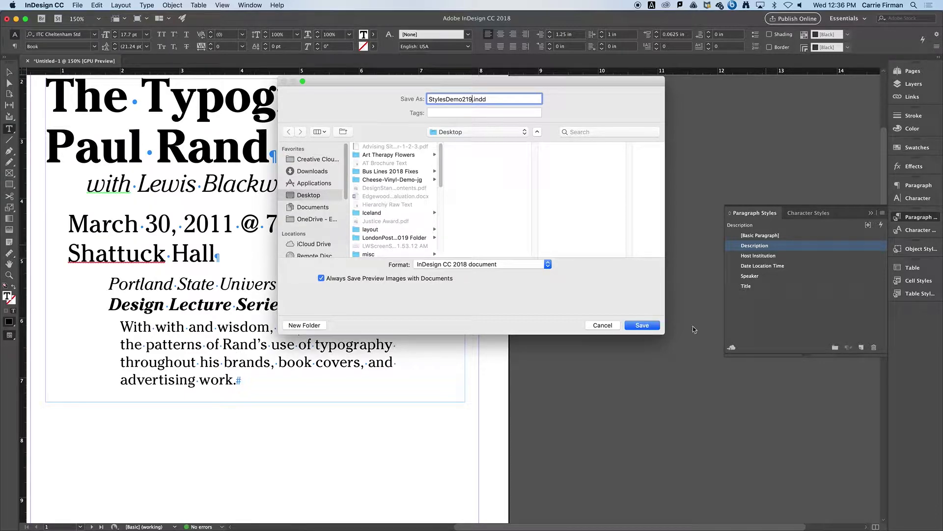
left_click(466, 99)
type("-")
scroll(412, 204, "down", 3)
scroll(412, 204, "down", 5)
left_click(385, 214)
key("Return")
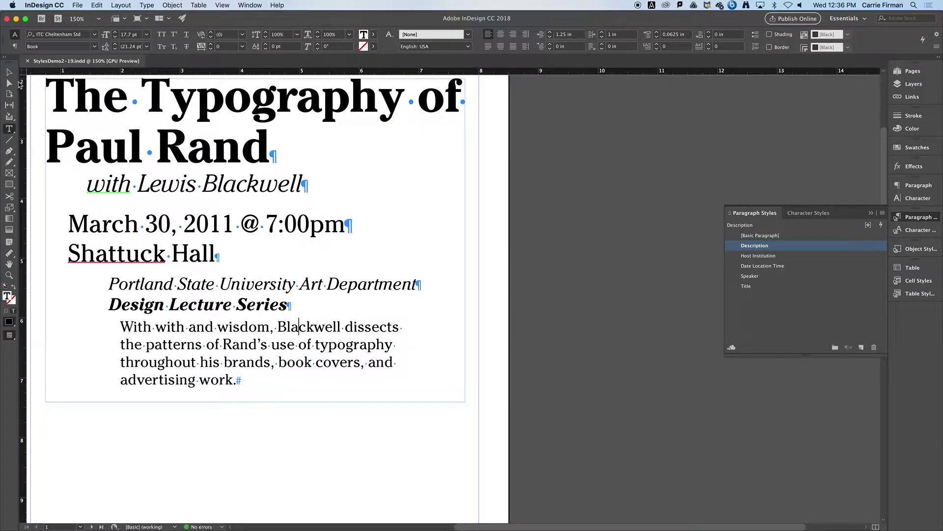
Apply the Title paragraph style to the Graphic Design of The Grand Budapest Hotel line on page 2
left_click(9, 72)
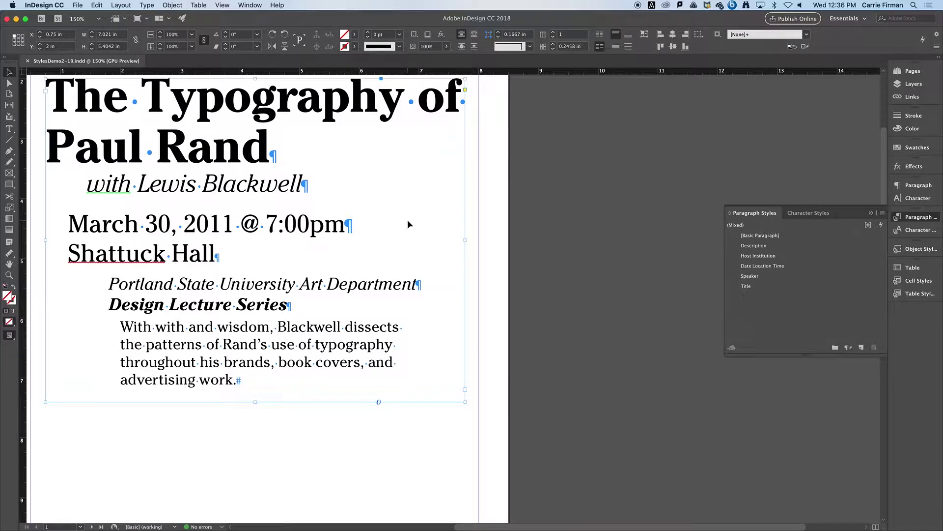
key("super+0")
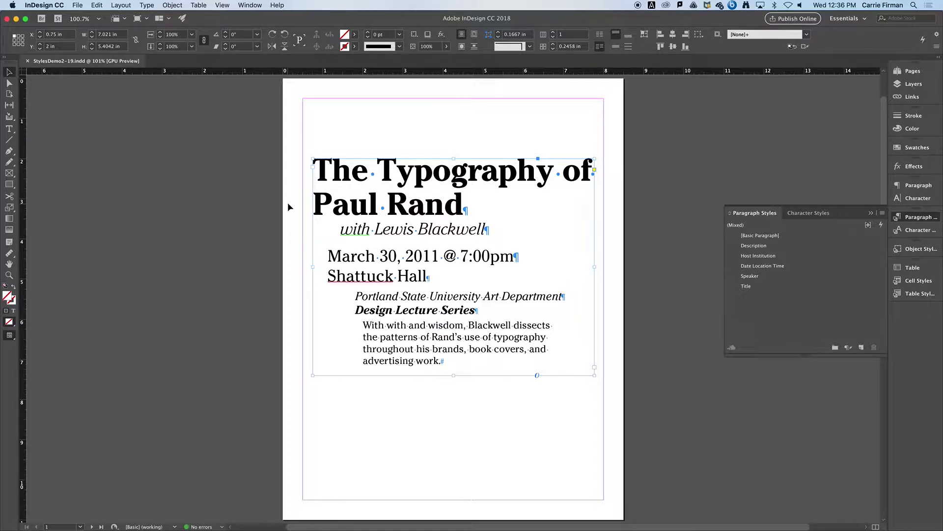
scroll(244, 234, "down", 3)
scroll(243, 234, "down", 15)
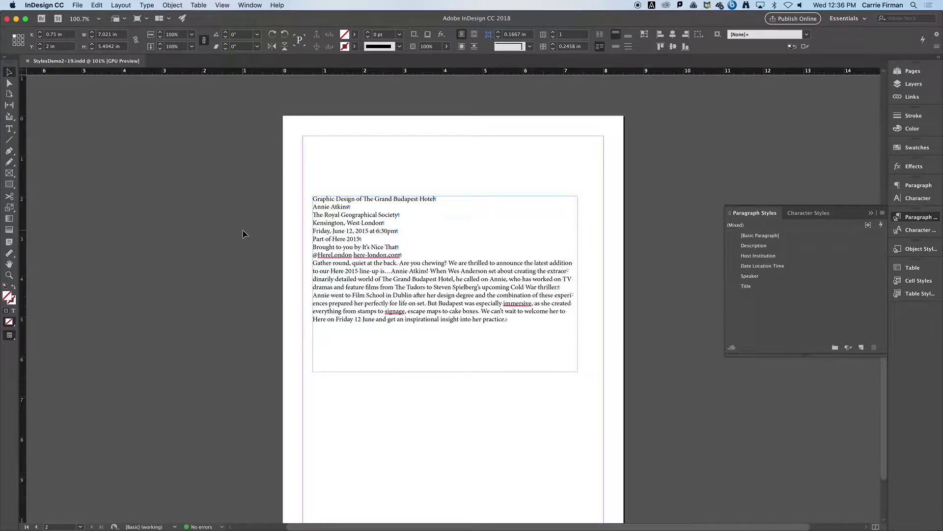
scroll(244, 233, "down", 1)
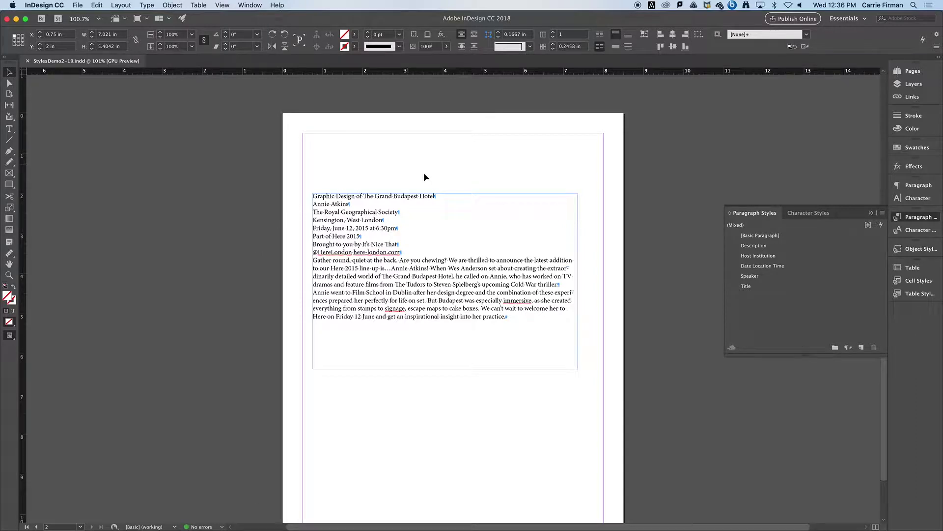
double_click(380, 196)
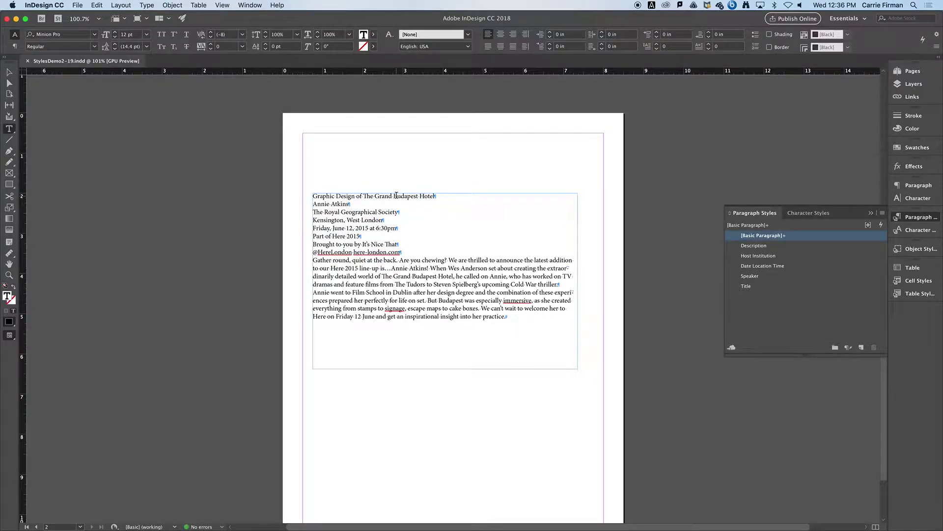
key("super+2")
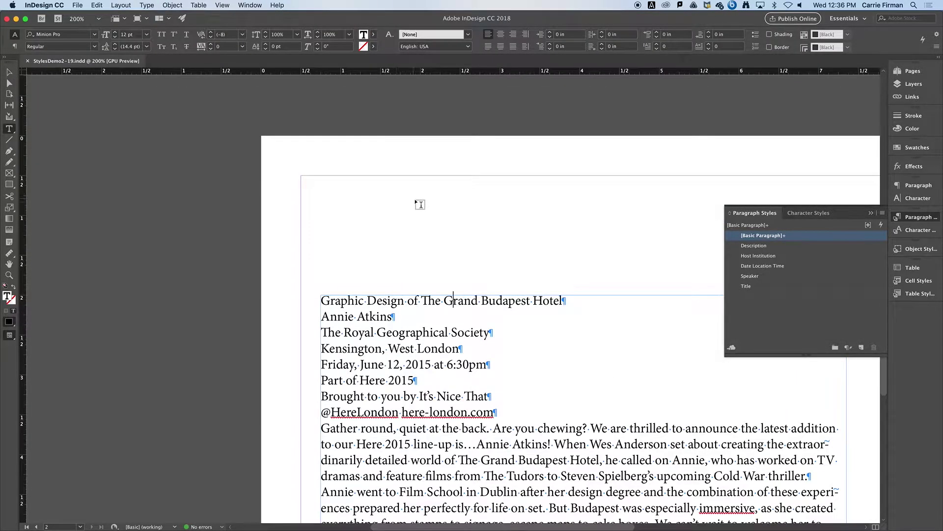
left_click_drag(457, 297, 362, 221)
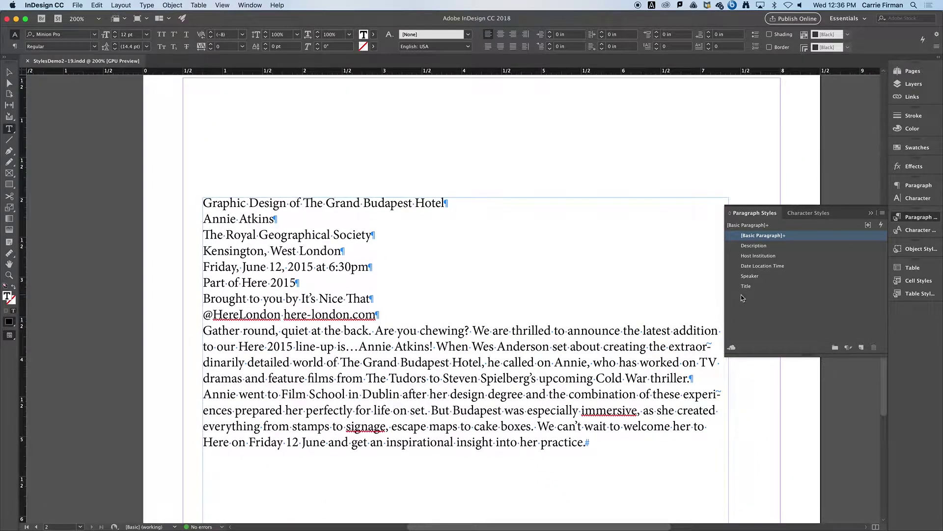
left_click(746, 287)
Apply the Speaker paragraph style to the speaker's name below the page 2 title
key("Down")
key("Down")
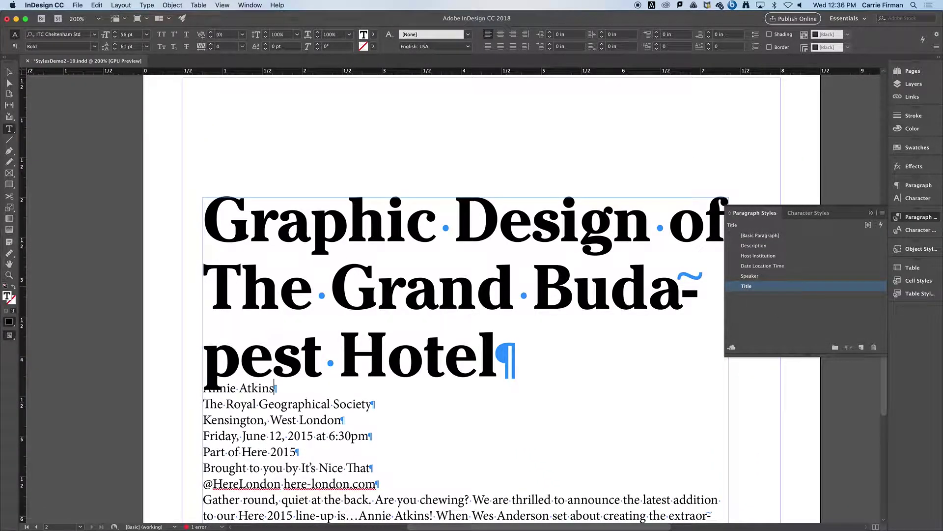
left_click(760, 277)
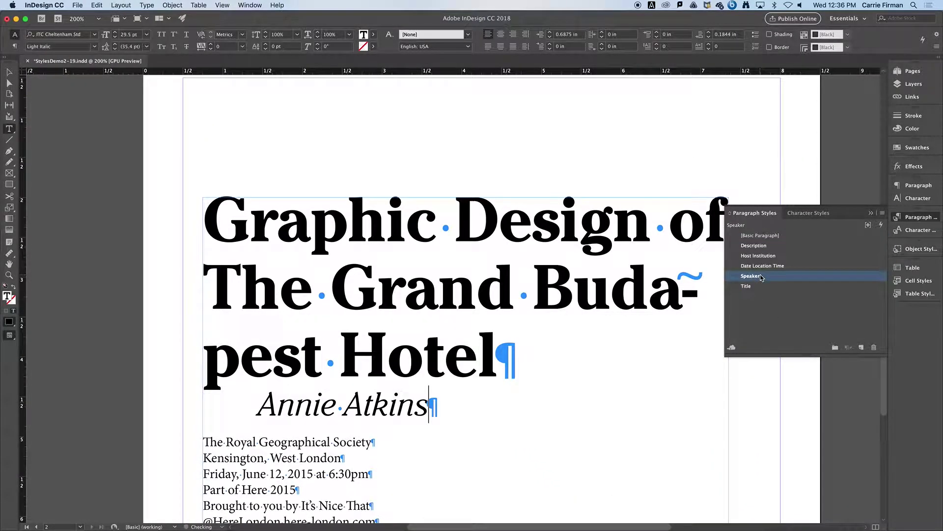
Apply the Host Institution paragraph style to the Royal Geographical Society line
key("Down")
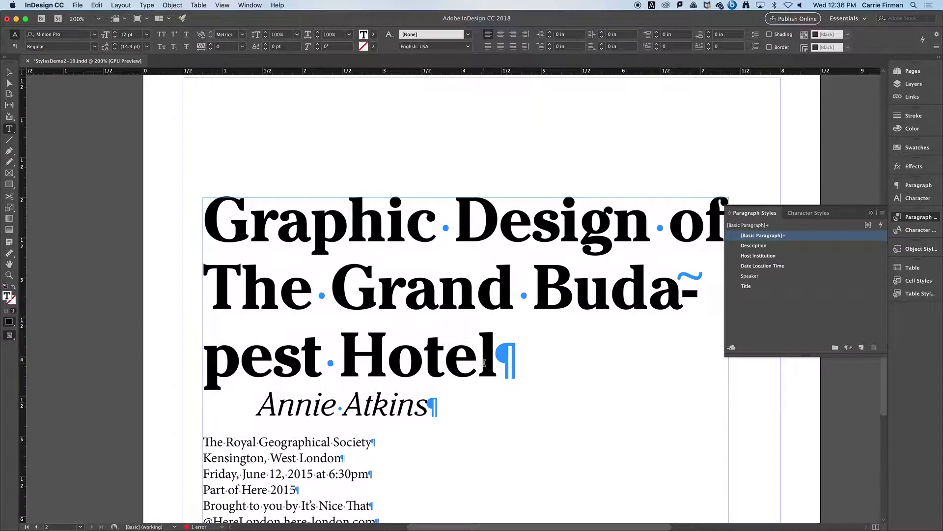
scroll(481, 361, "down", 10)
scroll(483, 362, "up", 5)
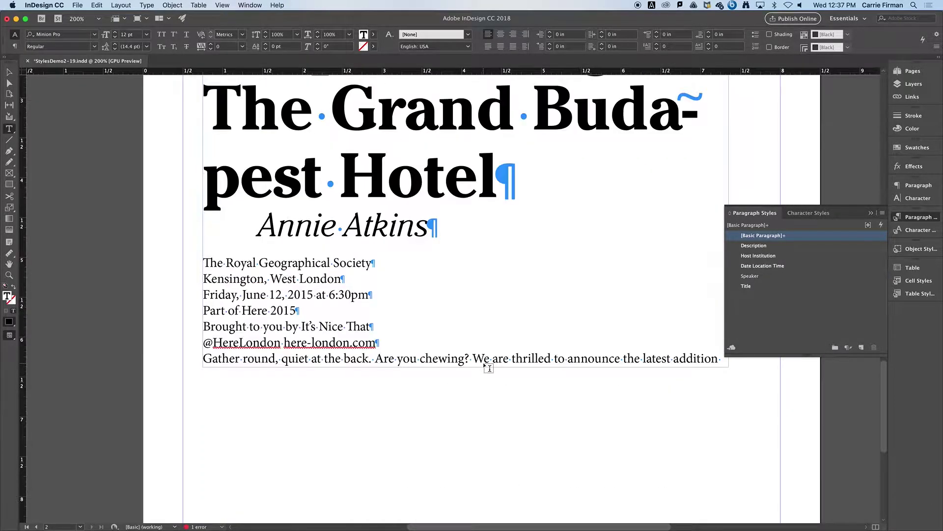
left_click(760, 256)
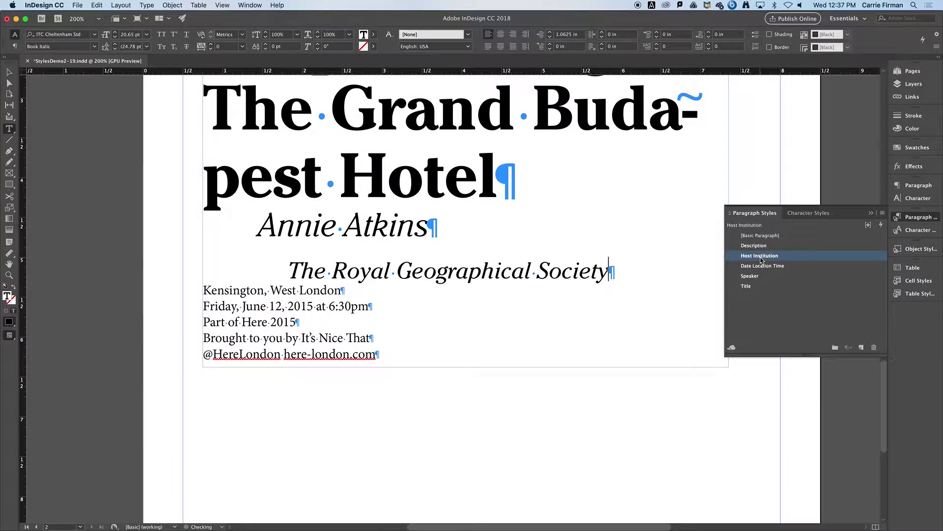
Apply the Date Location Time paragraph style to the Kensington, West London line and the Friday, June 12, 2015 line
key("Down")
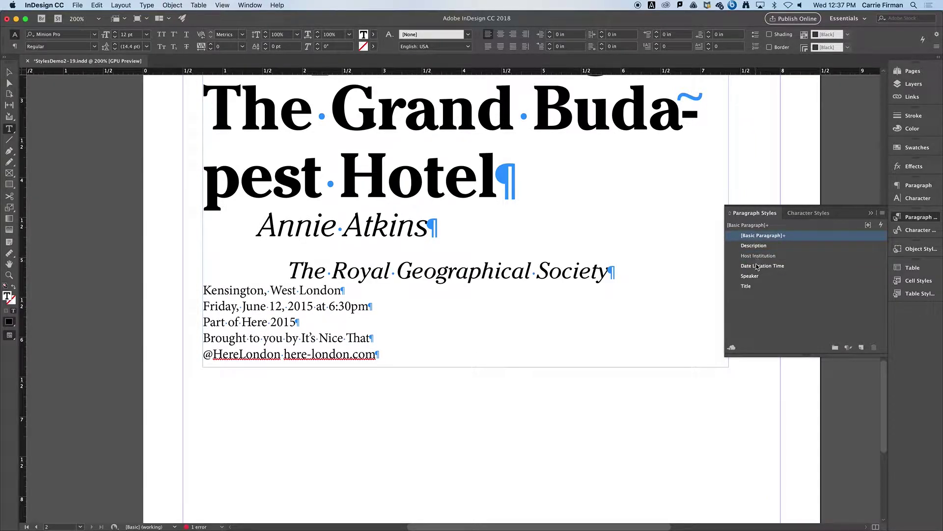
left_click(757, 266)
key("Down")
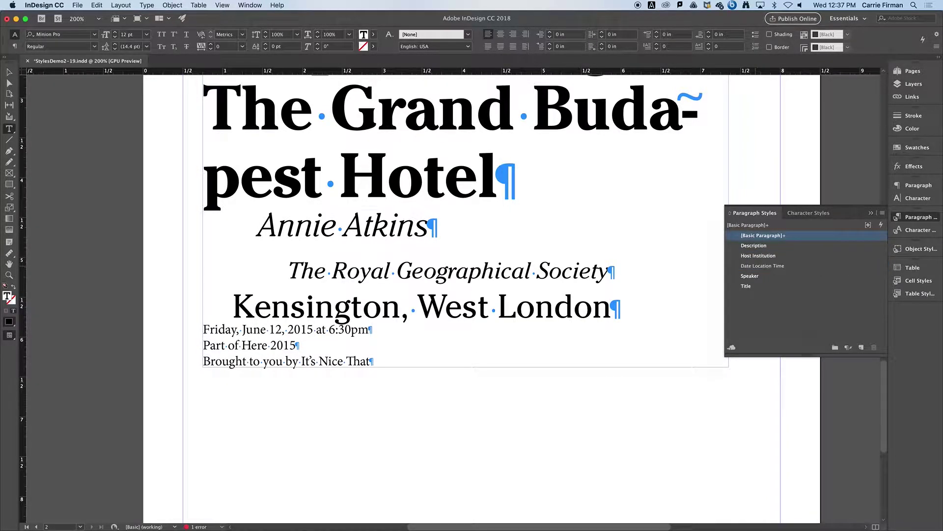
left_click(758, 267)
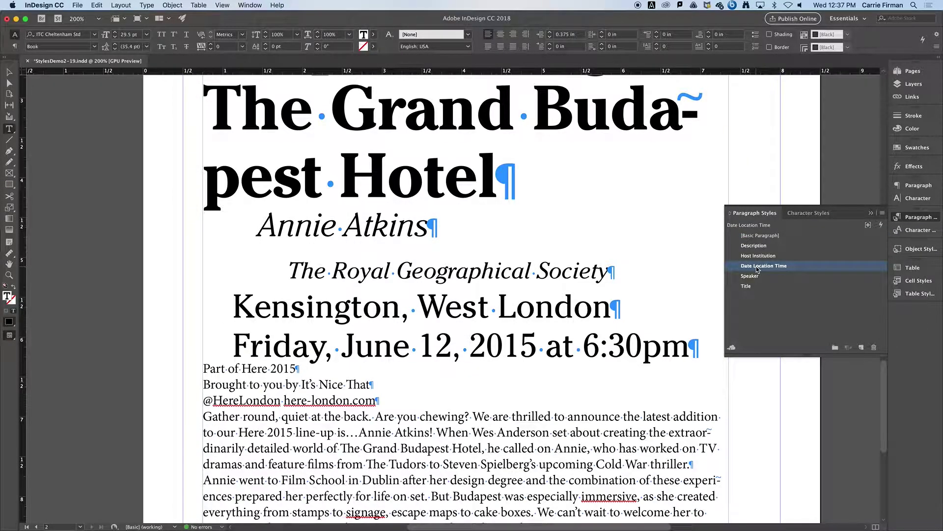
key("Down")
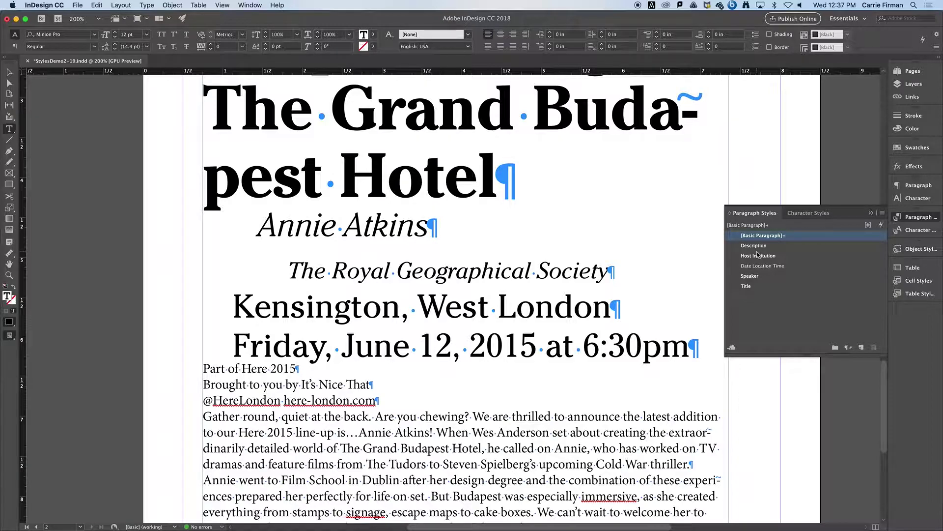
Apply the Host Institution paragraph style to the "Part of Here 2015" and "Brought to you by It's Nice That" lines
scroll(695, 299, "up", 10)
scroll(695, 299, "up", 10)
scroll(691, 292, "down", 15)
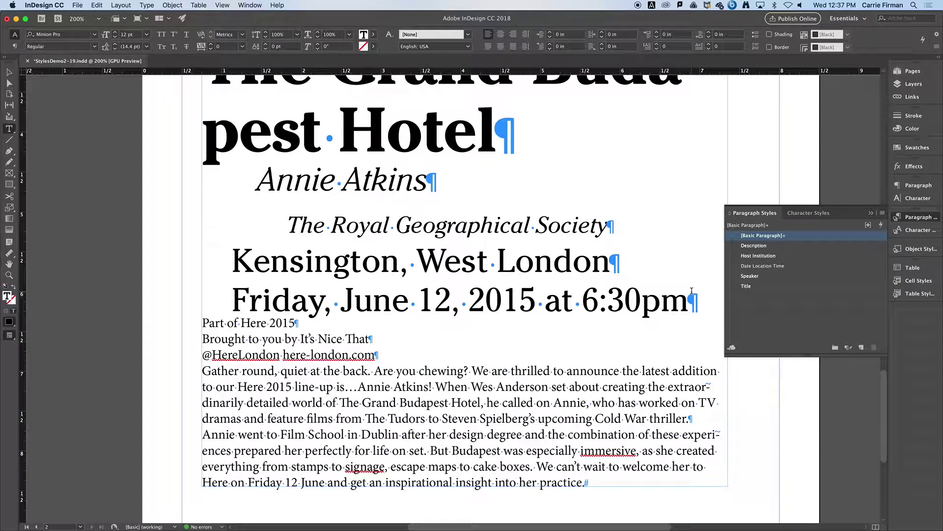
left_click(763, 256)
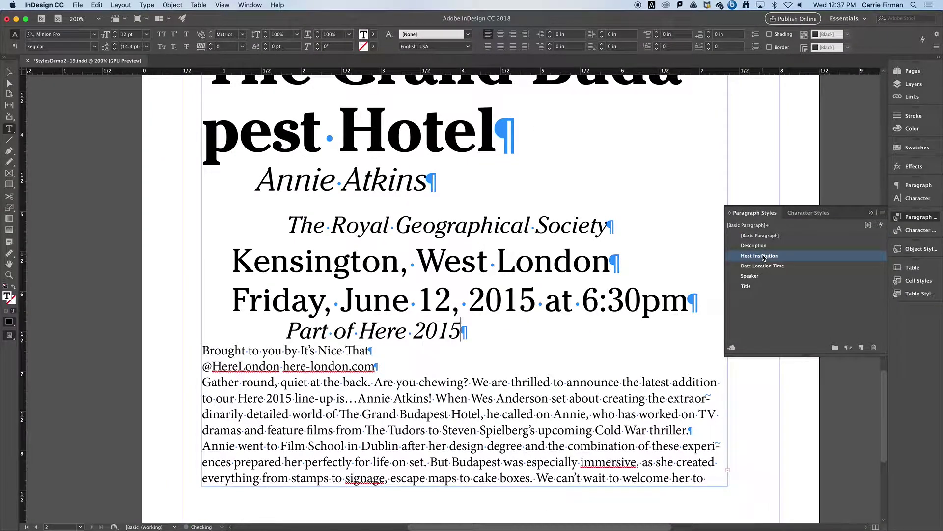
key("Down")
left_click(763, 256)
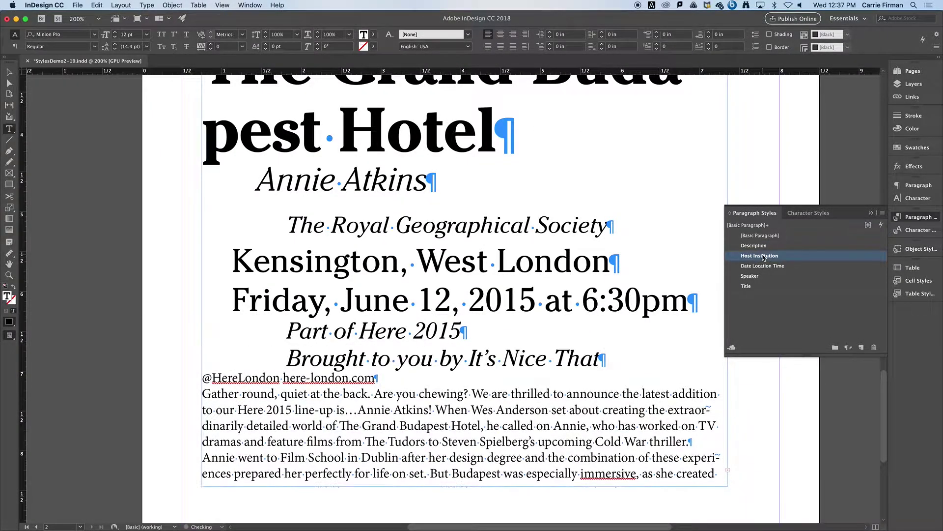
key("Down")
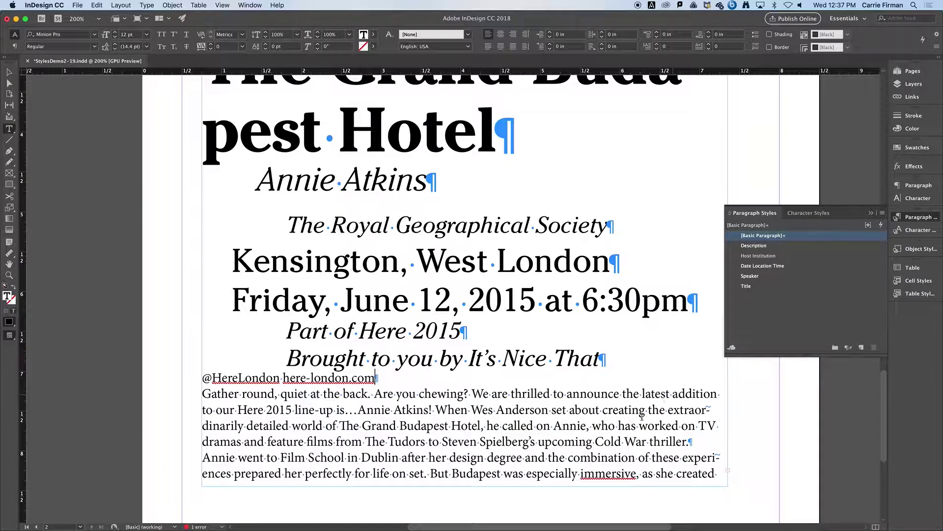
Fit the text frame to its content and apply the Description paragraph style to the two body paragraphs
key("super+alt+c")
scroll(638, 423, "down", 2)
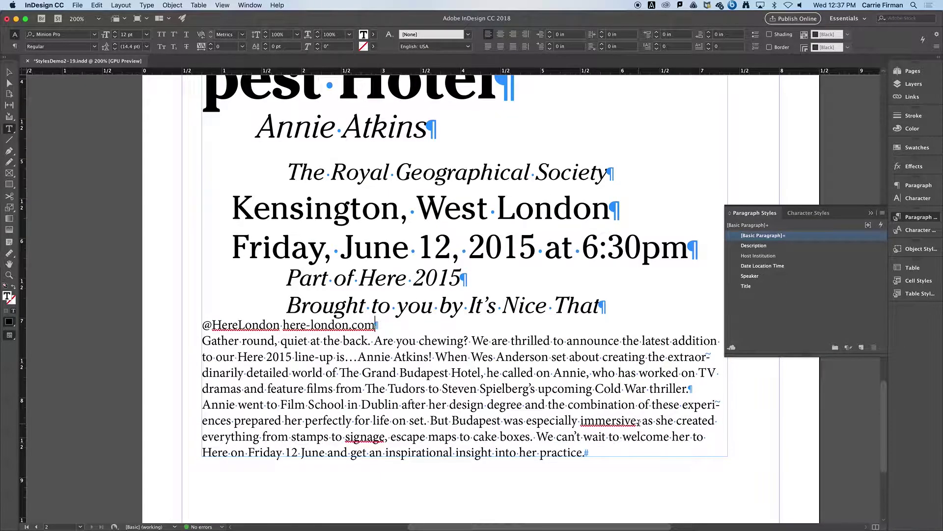
left_click_drag(509, 341, 518, 448)
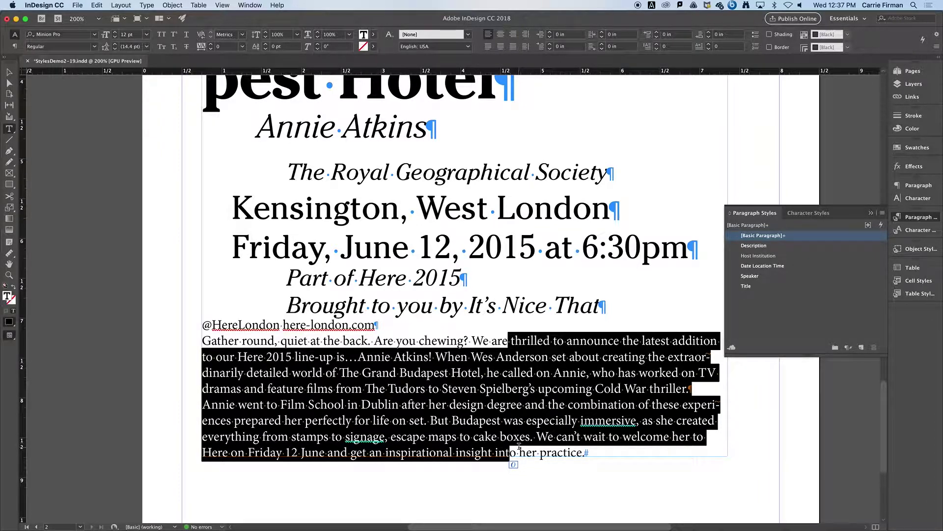
left_click(779, 246)
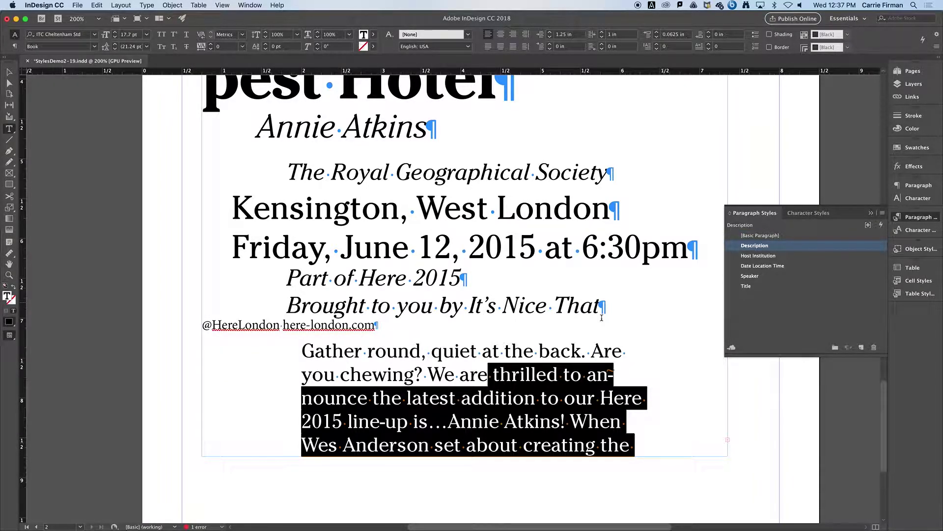
scroll(550, 323, "down", 5)
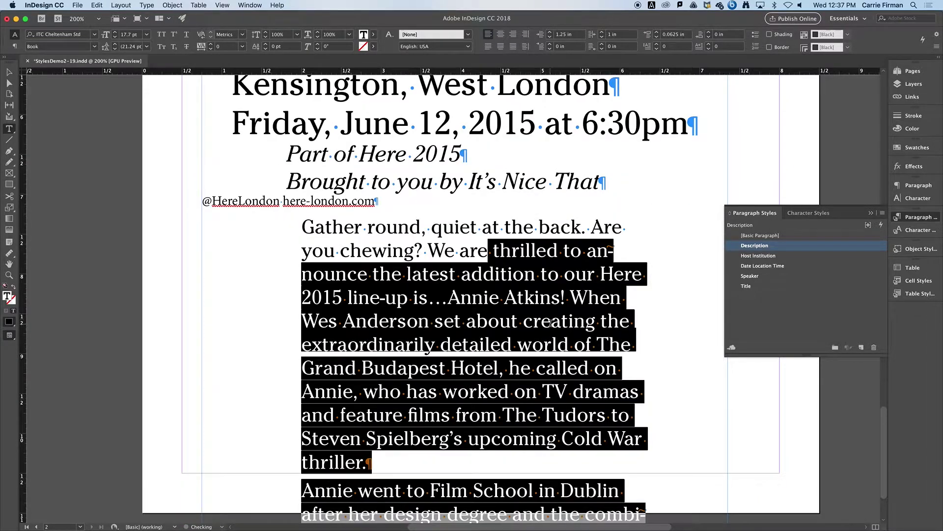
scroll(551, 323, "down", 2)
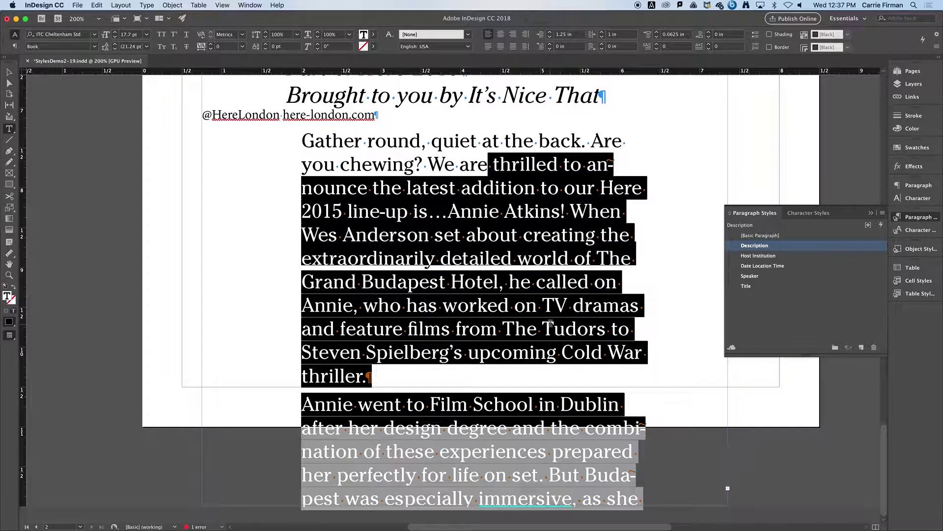
scroll(550, 323, "up", 4)
scroll(550, 323, "up", 10)
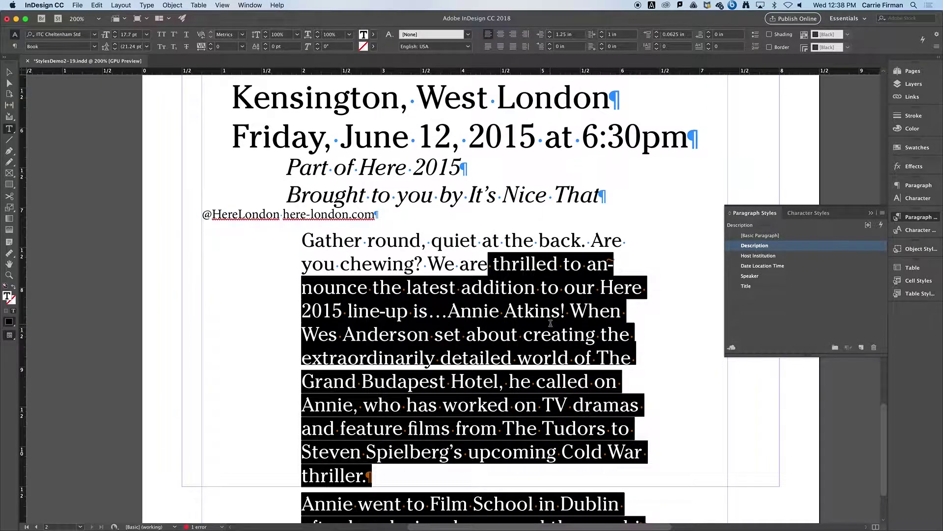
scroll(550, 323, "up", 2)
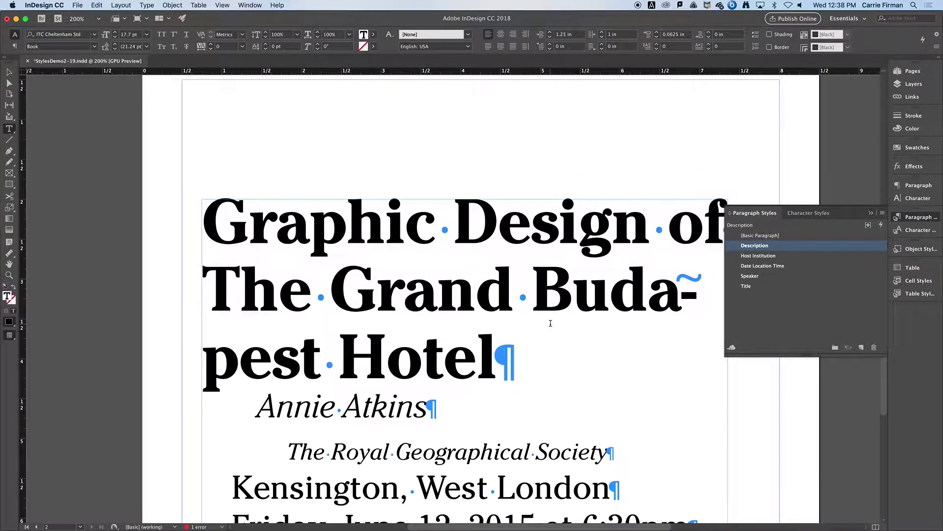
scroll(551, 323, "down", 4)
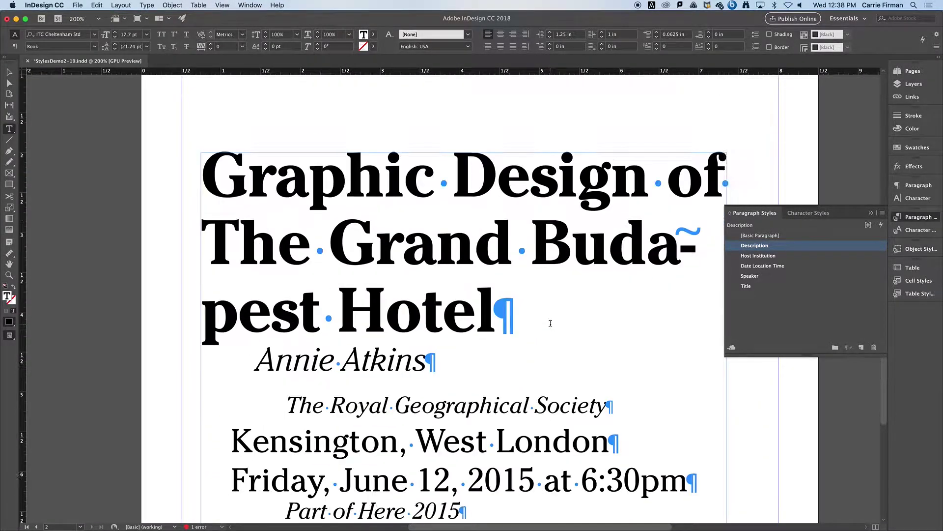
scroll(550, 323, "down", 1)
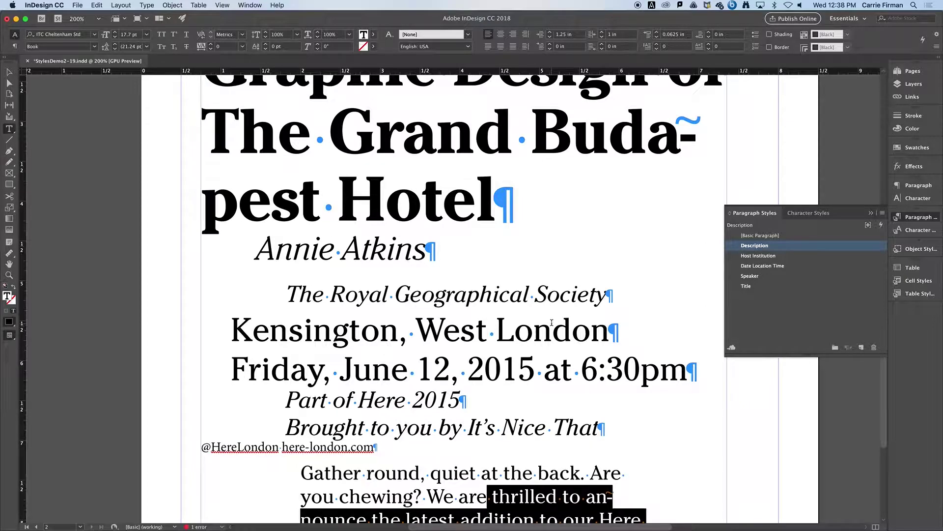
key("super+minus")
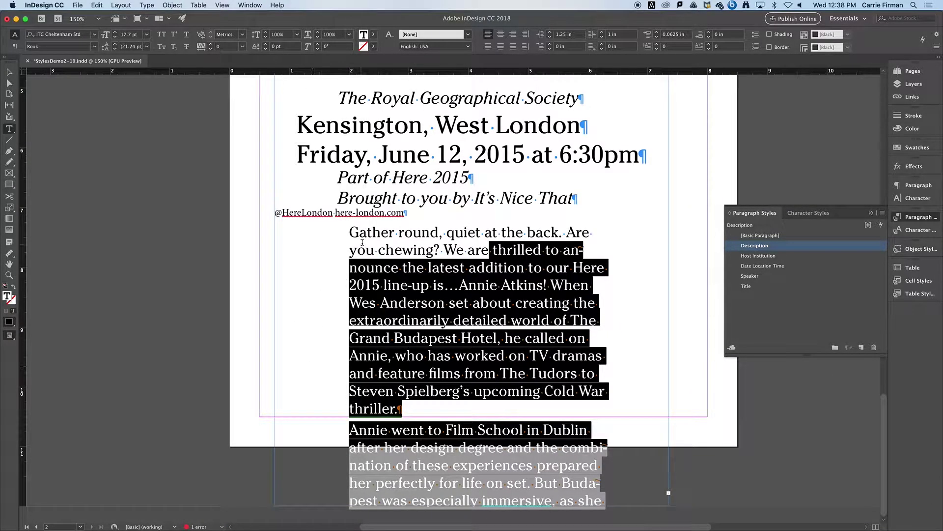
left_click(299, 214)
left_click_drag(404, 212, 275, 215)
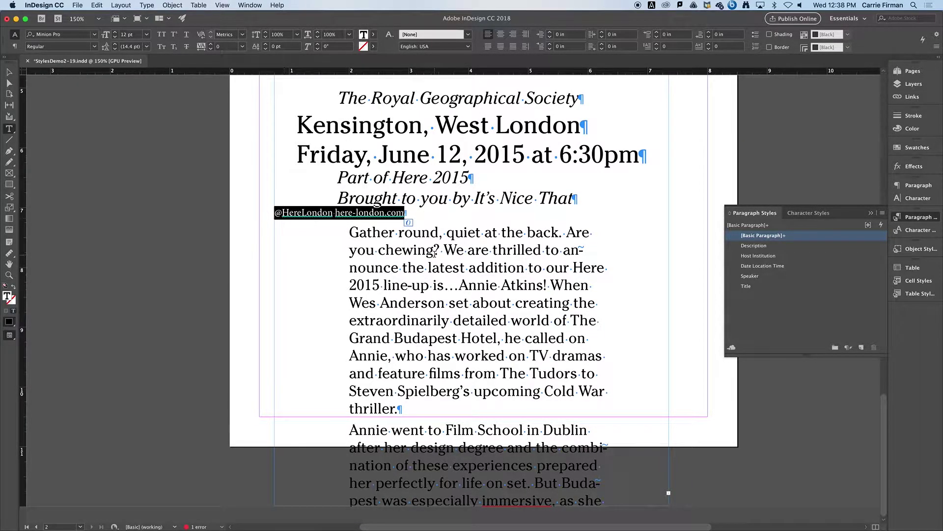
scroll(434, 253, "up", 5)
scroll(434, 253, "up", 5)
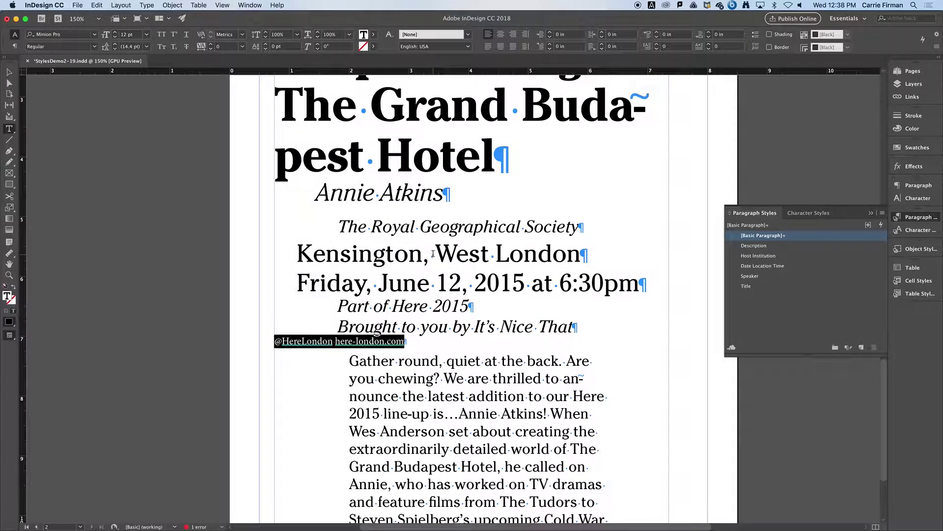
scroll(433, 253, "up", 1)
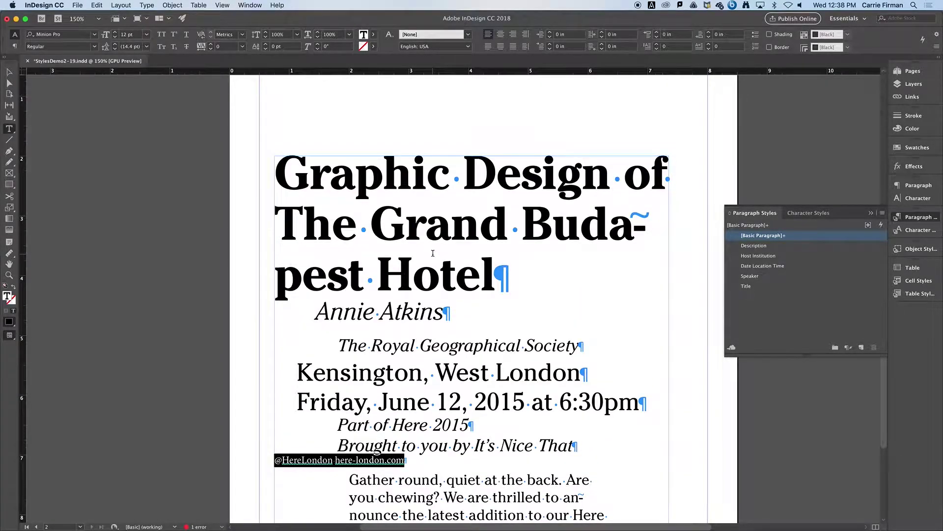
Move the poster's text frame straight up to a Y position of about 0.64 in
key("super+0")
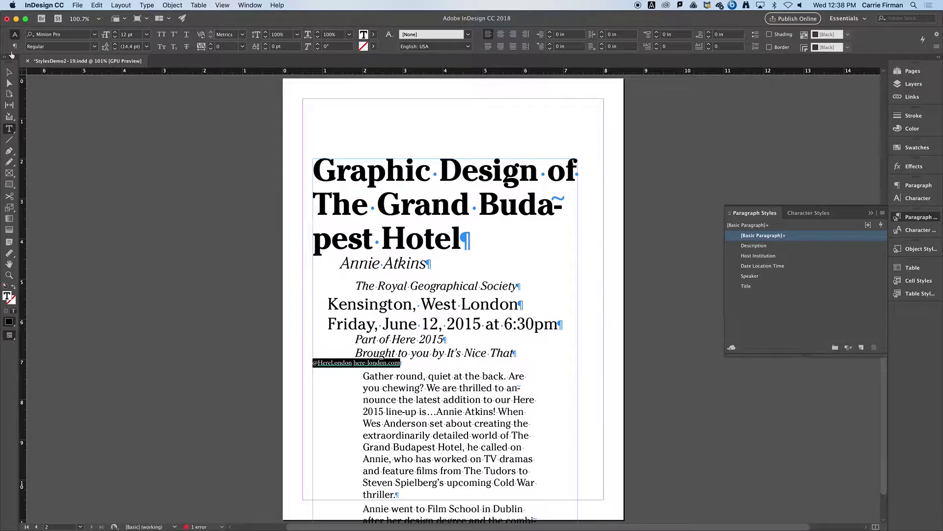
left_click(9, 72)
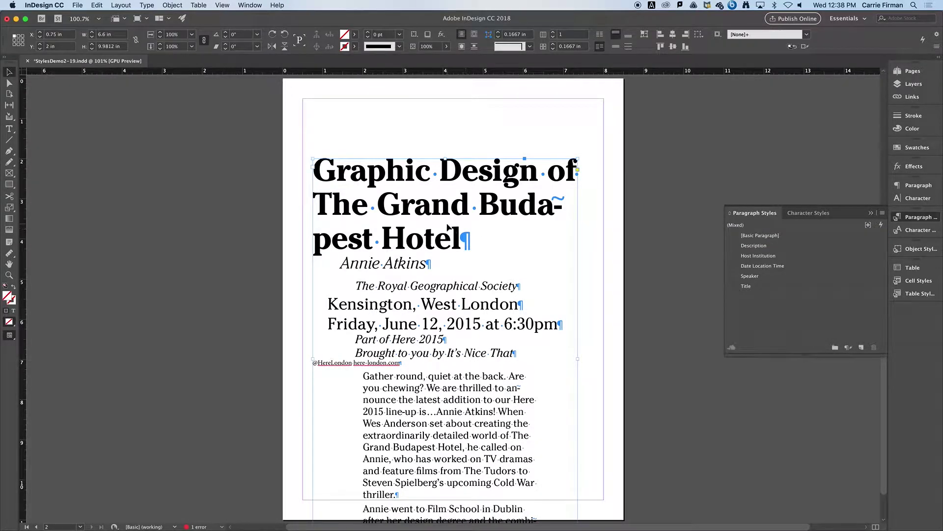
left_click_drag(424, 213, 425, 158)
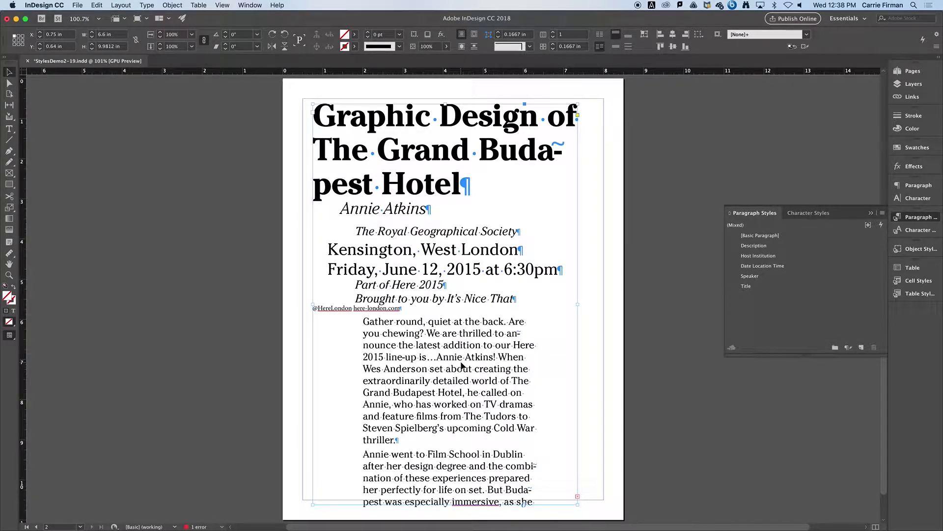
Compare the layout with the page 1 poster and apply the Date Location Time paragraph style to "The Royal Geographical Society"
scroll(461, 364, "up", 15)
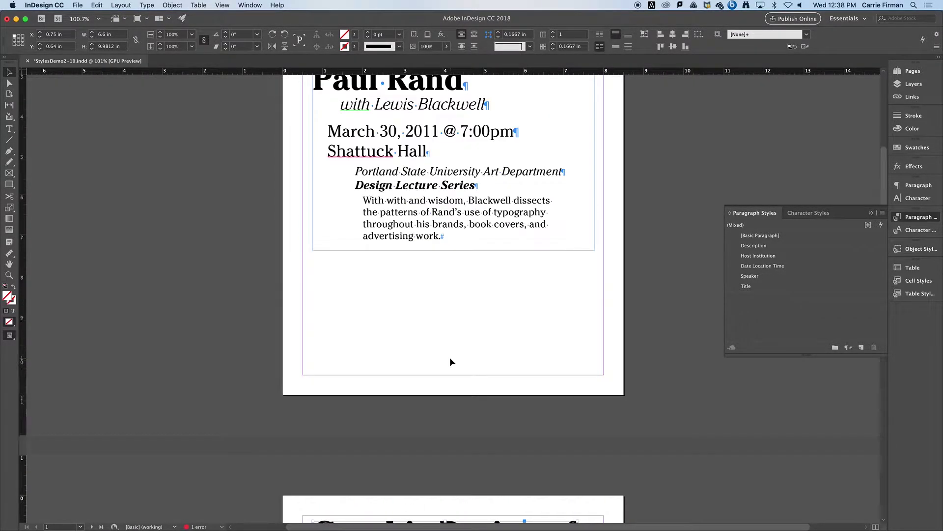
scroll(449, 357, "down", 15)
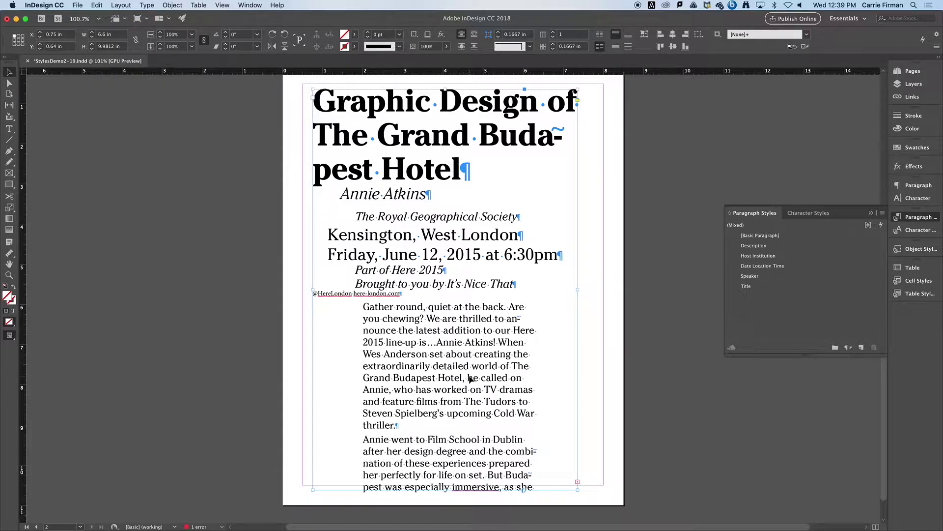
scroll(469, 377, "up", 1)
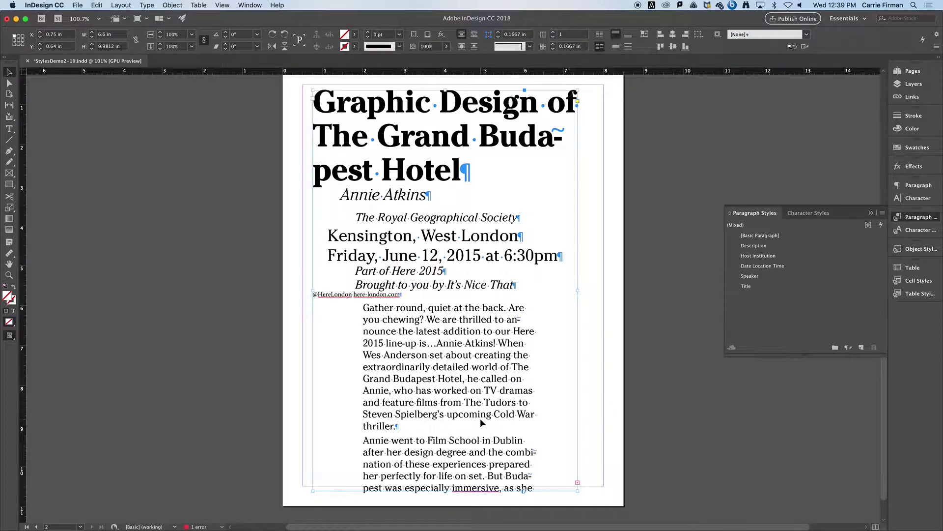
scroll(480, 418, "up", 2)
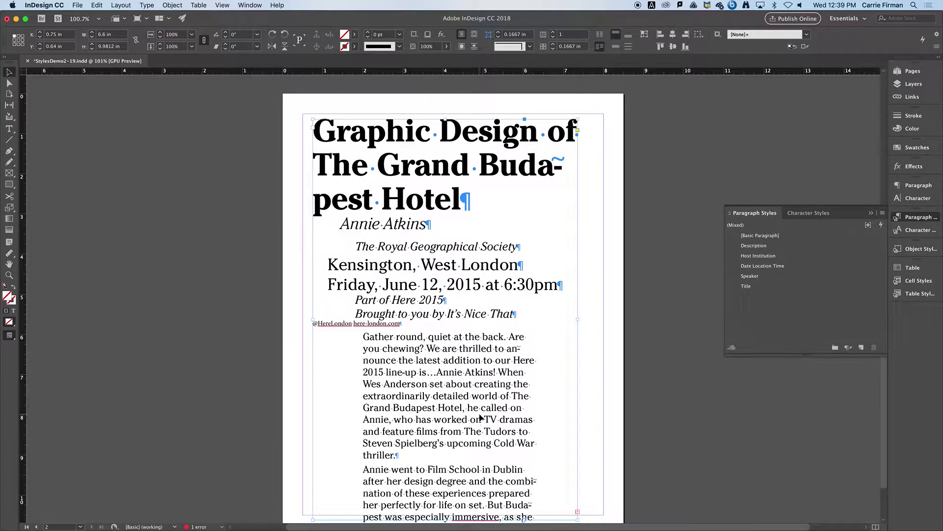
double_click(444, 284)
left_click(448, 247)
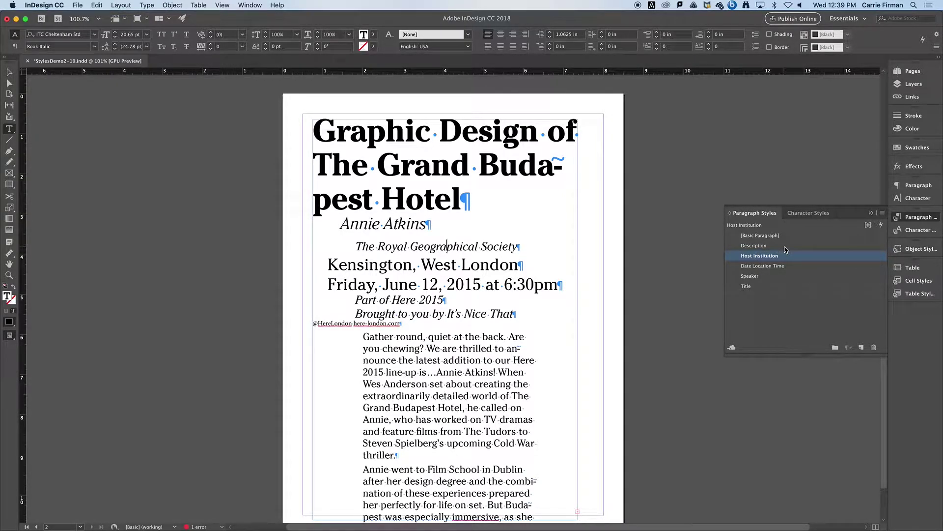
left_click(786, 266)
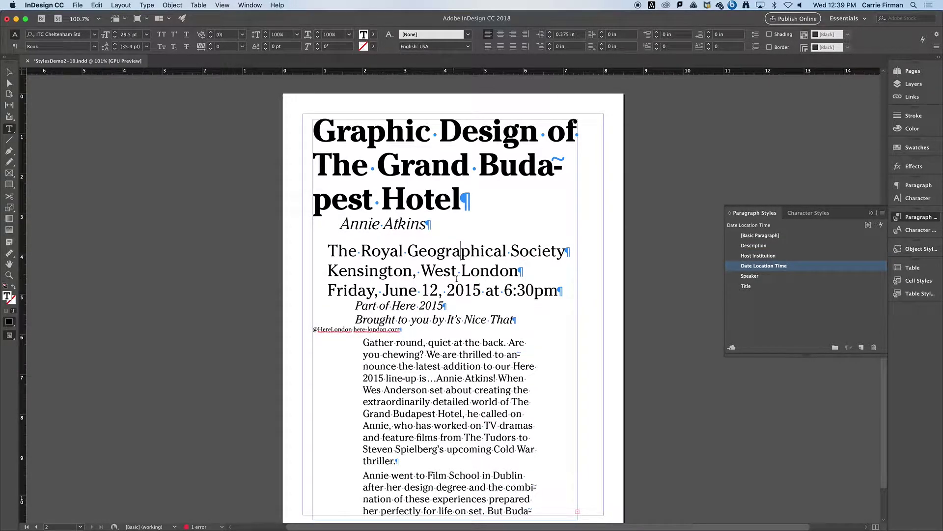
scroll(451, 289, "down", 2)
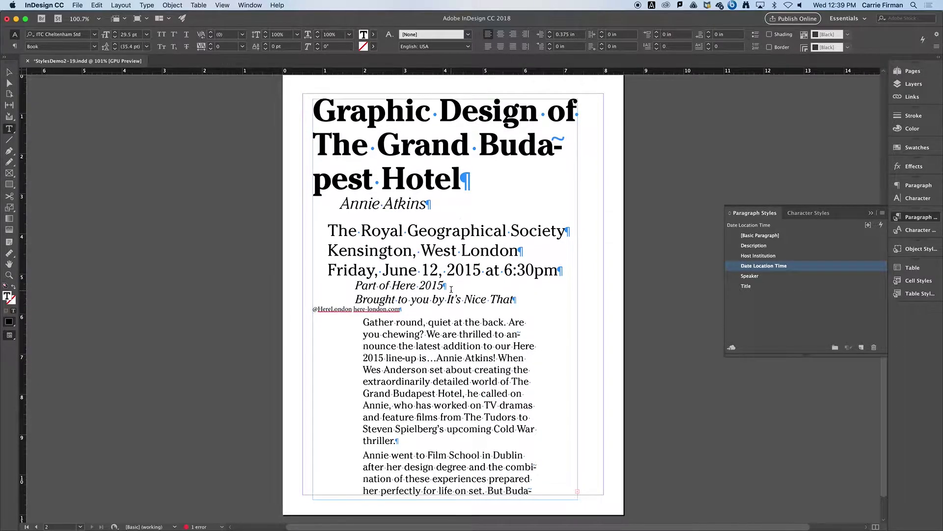
Open the Title paragraph style's basic character formats and reduce the font size to 45 pt
scroll(451, 289, "up", 5)
left_click(434, 249)
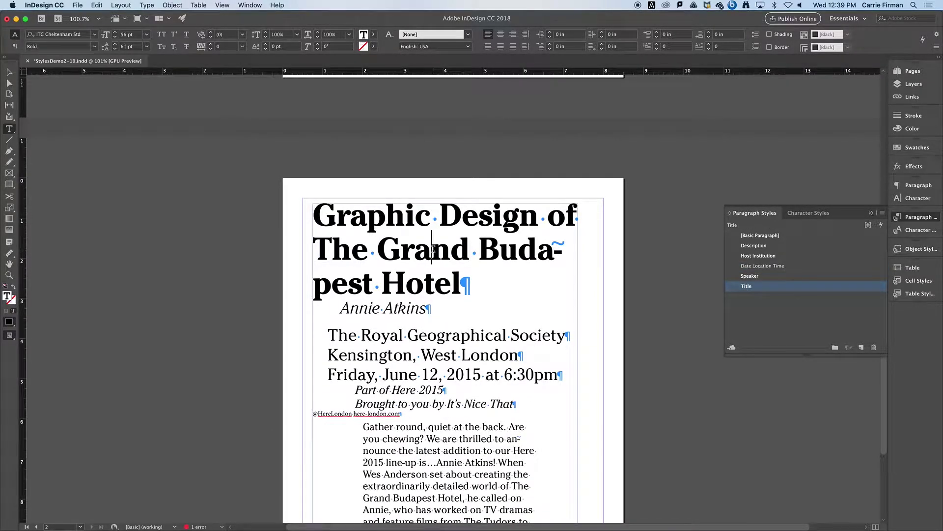
double_click(760, 289)
left_click(611, 185)
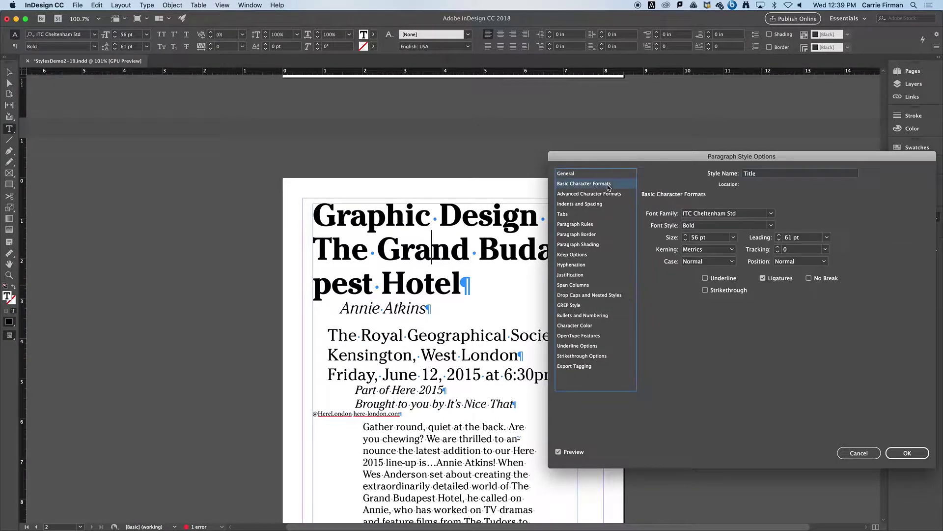
left_click(686, 240)
left_click(686, 240)
left_click(686, 240)
left_click(686, 240)
left_click(686, 239)
left_click(686, 240)
left_click(686, 240)
left_click(686, 239)
left_click(686, 240)
left_click(686, 239)
left_click(686, 240)
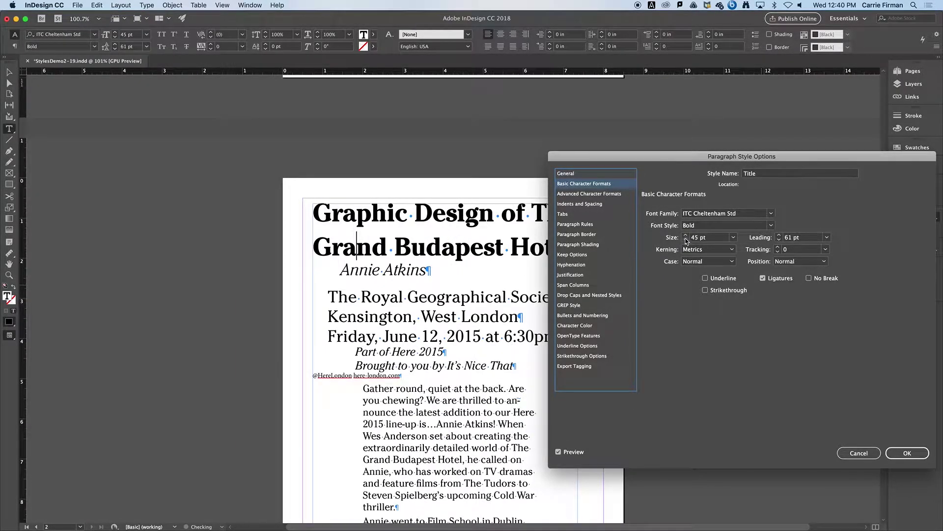
Move the style options dialog clear of the poster text and reduce the Title style's leading to 46 pt
left_click_drag(588, 156, 663, 154)
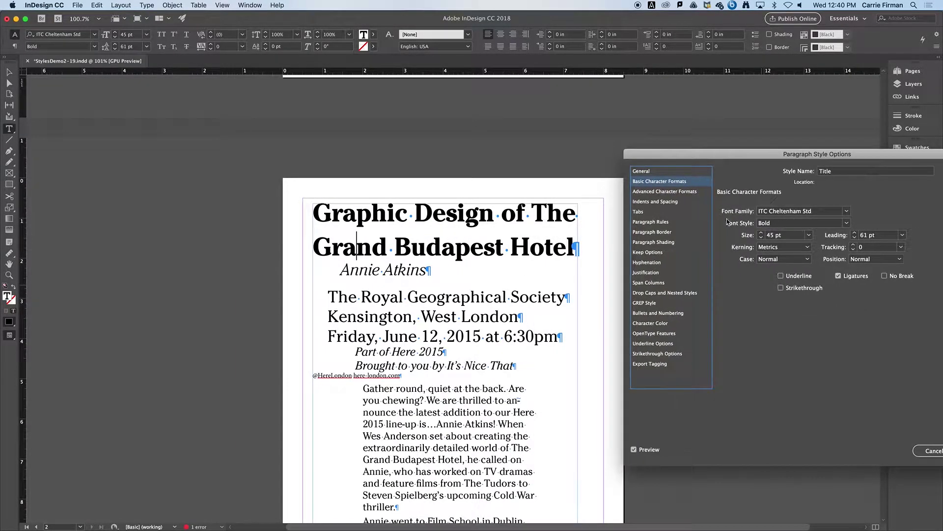
left_click(854, 238)
left_click(854, 238)
left_click(855, 239)
left_click(855, 238)
left_click(854, 238)
left_click(854, 239)
left_click(854, 238)
left_click(855, 238)
left_click(854, 238)
left_click(854, 238)
left_click(855, 238)
left_click(854, 238)
left_click(855, 238)
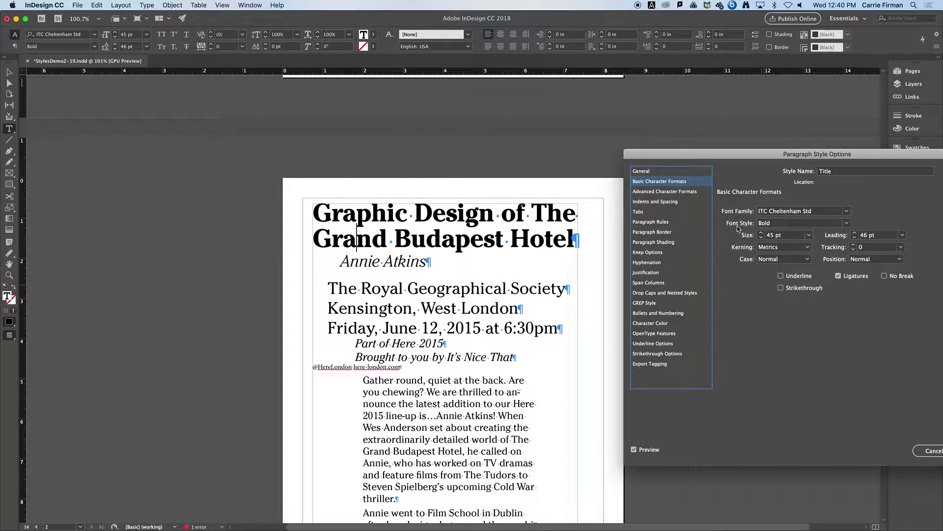
Reduce the Title style's font size further to 37 pt
left_click(761, 237)
left_click(762, 238)
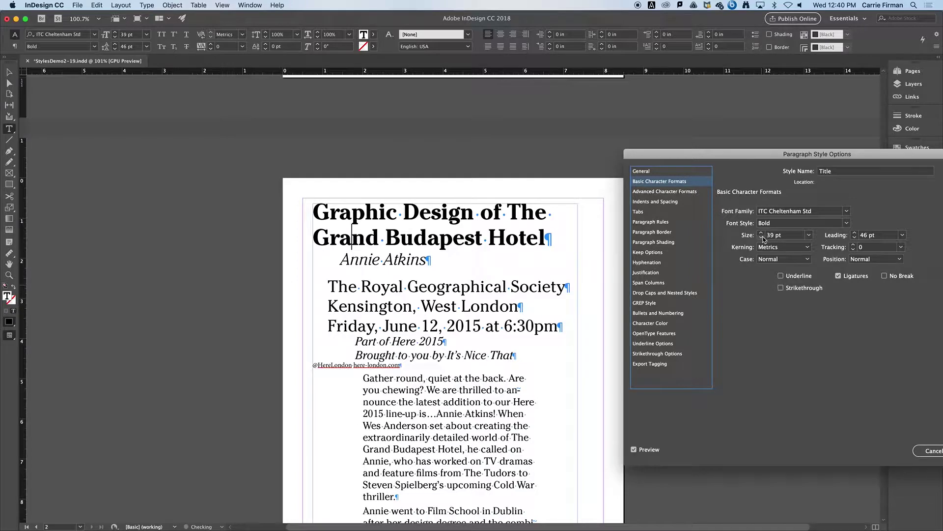
left_click(761, 237)
left_click(761, 238)
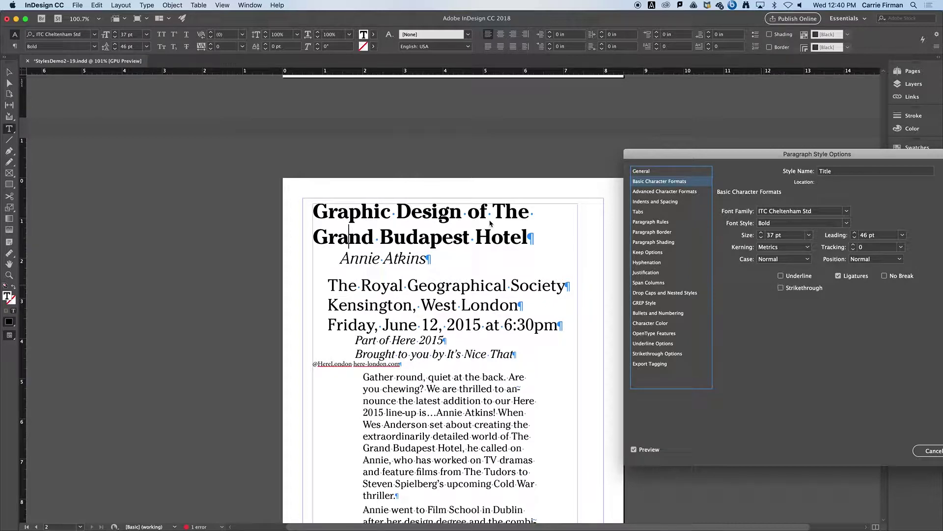
Tighten the Title style's leading to 39 pt
left_click(855, 239)
left_click(855, 239)
left_click(855, 238)
left_click(854, 239)
left_click(855, 238)
left_click(855, 238)
left_click(854, 238)
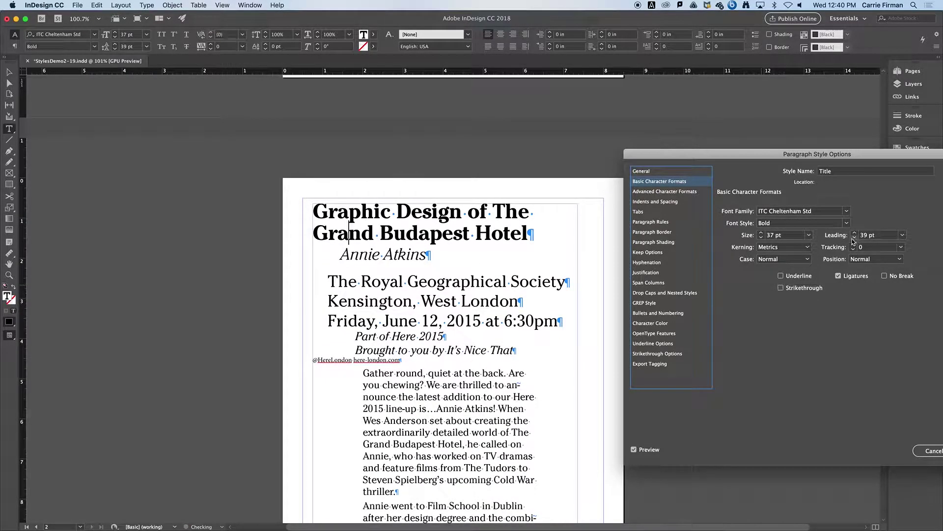
Accept the Title style changes and break the title onto a new line before "The Grand Budapest Hotel"
key("Return")
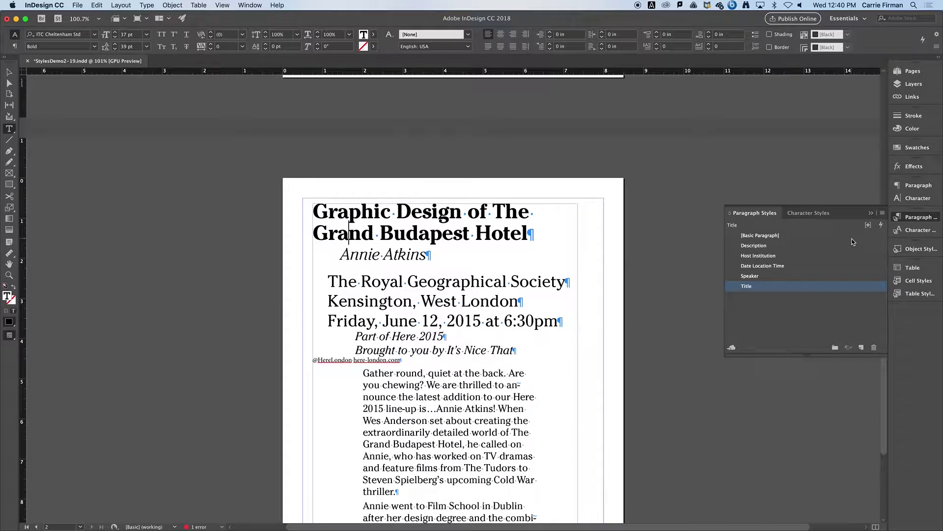
left_click(492, 211)
key("Return")
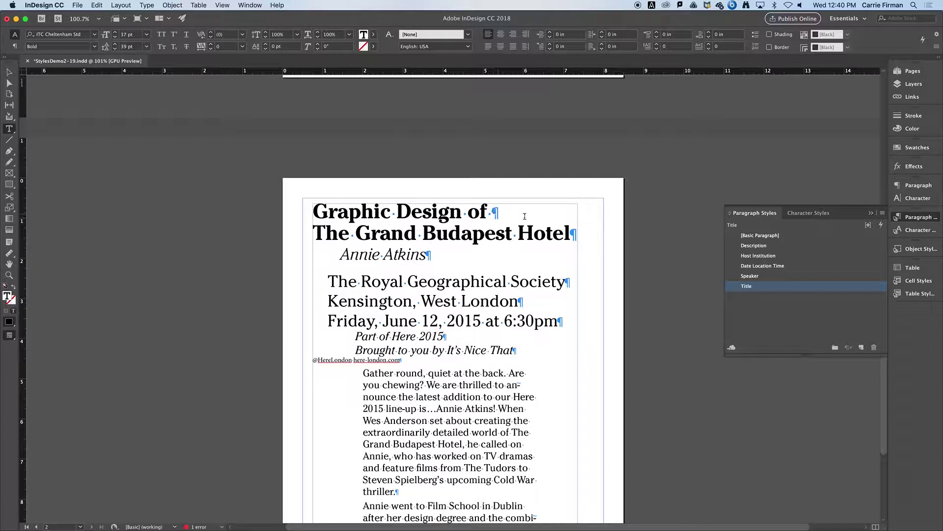
Apply the Bold Italics character style to the title's second line, "The Grand Budapest Hotel"
left_click(315, 233)
left_click_drag(315, 233, 573, 233)
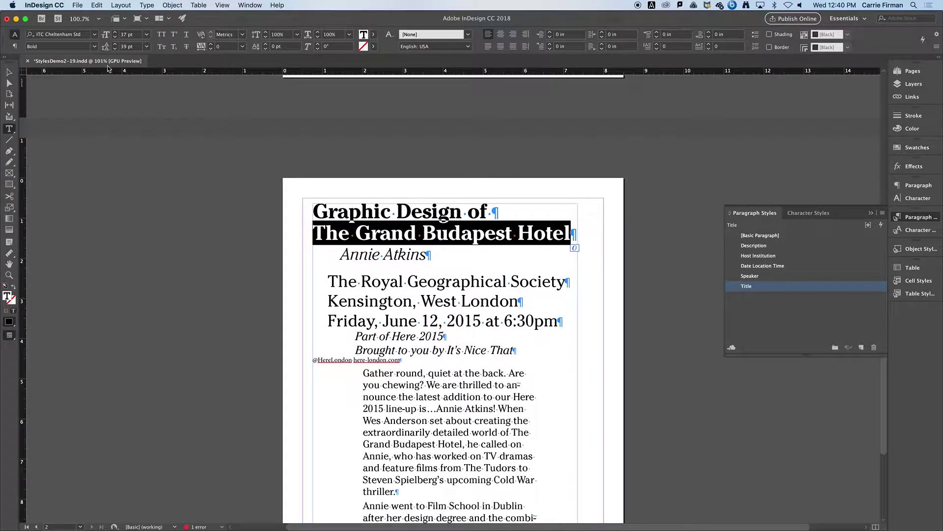
left_click(94, 47)
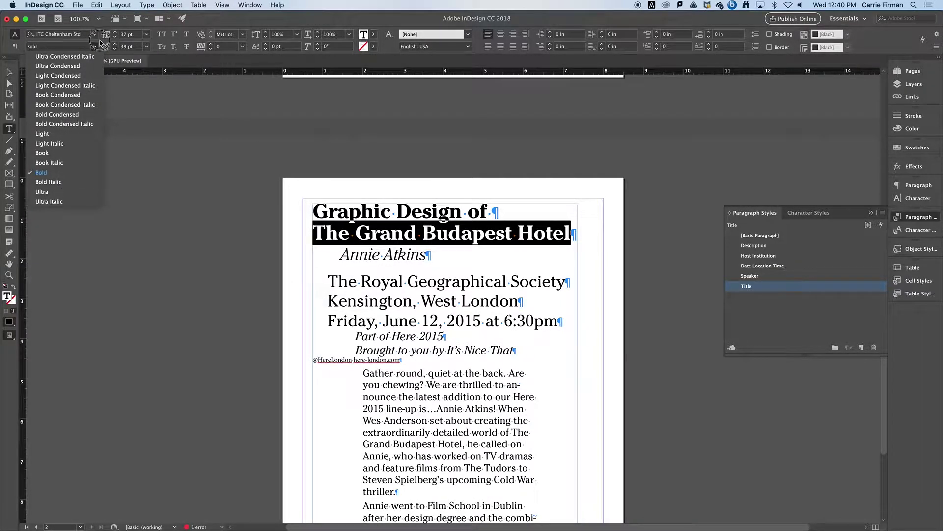
left_click(814, 212)
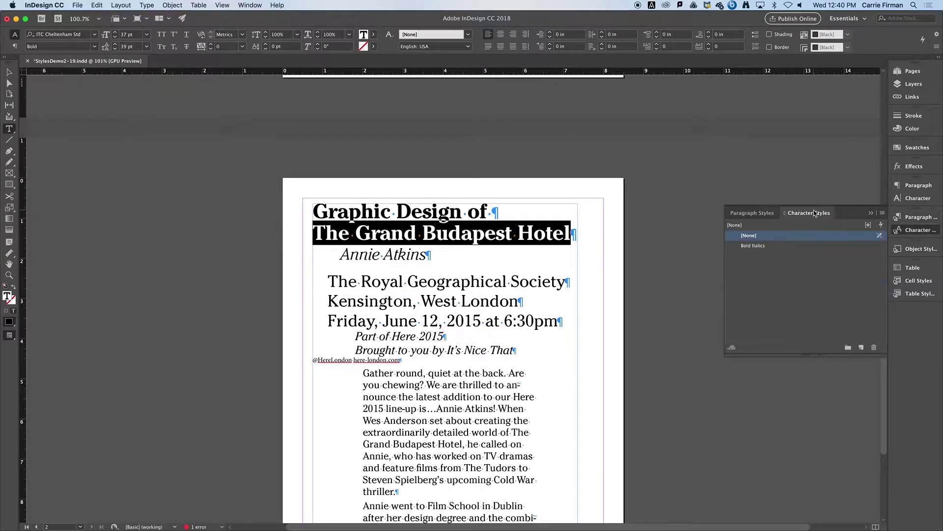
left_click(760, 246)
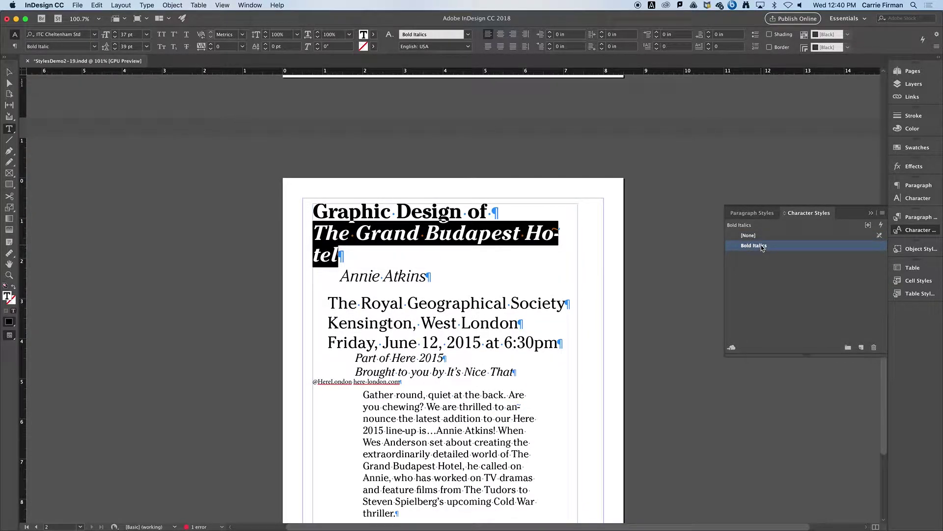
Select the whole poster title and open the Title paragraph style's basic character formats
left_click(437, 214)
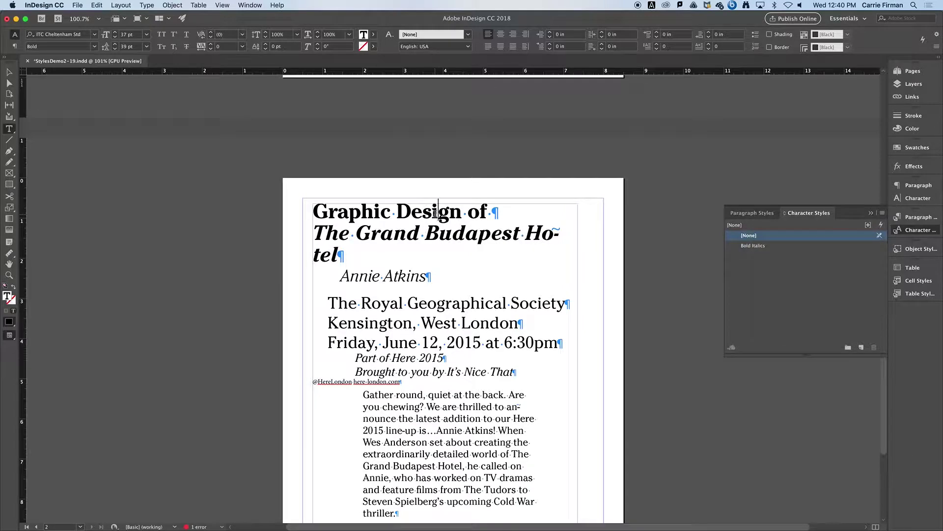
left_click(759, 213)
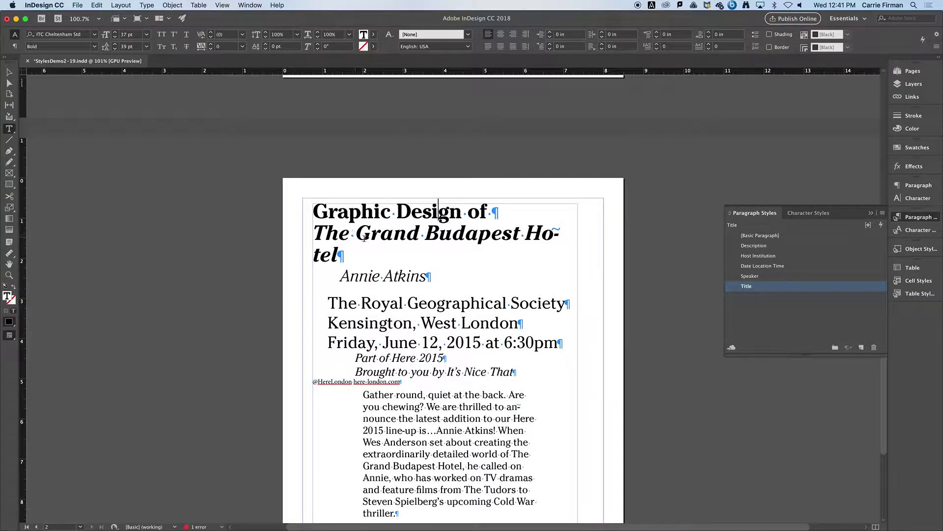
left_click_drag(358, 256, 281, 211)
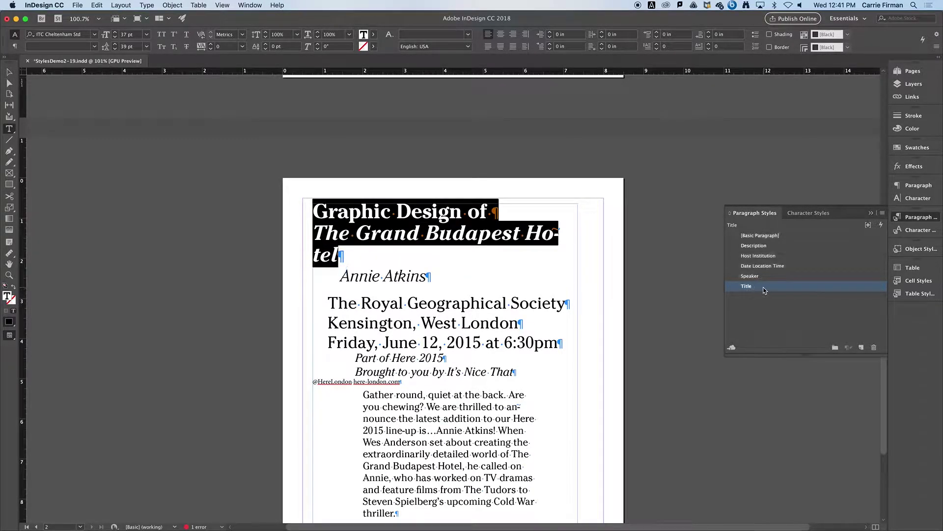
double_click(763, 288)
left_click(650, 182)
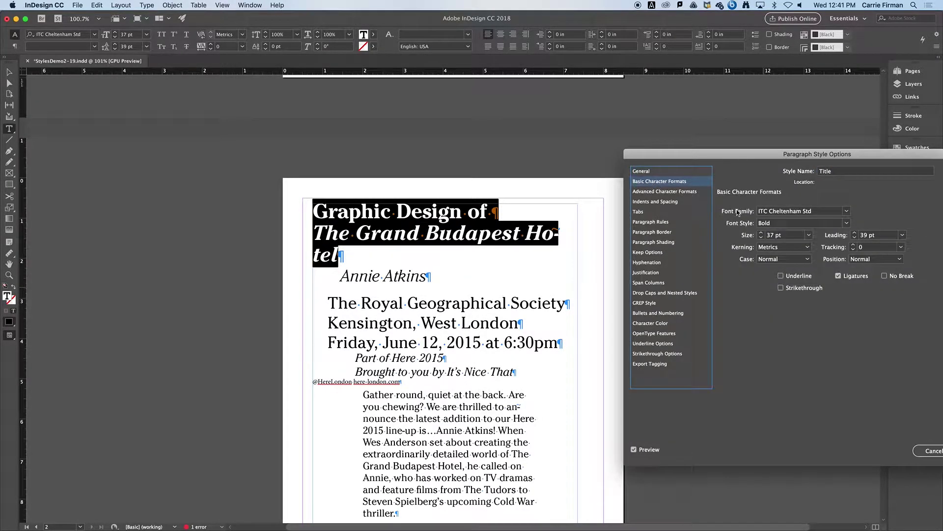
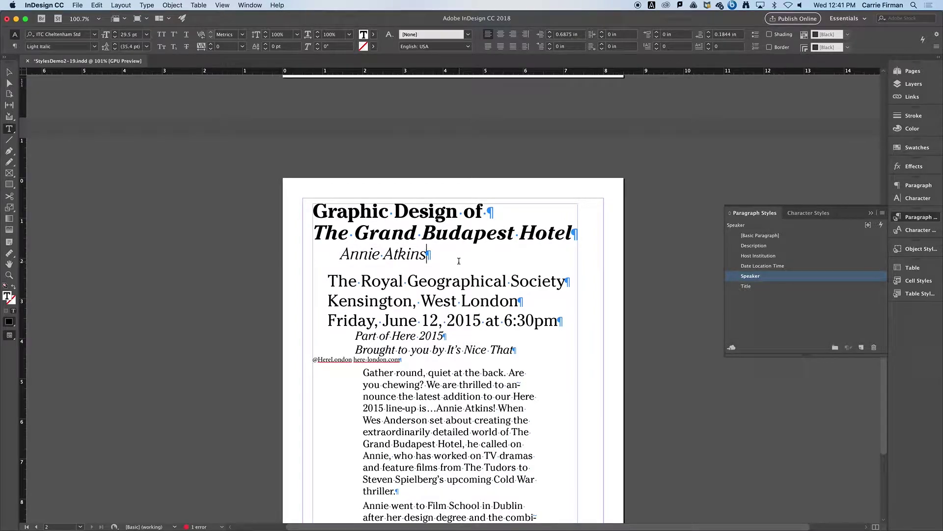
Compare the Grand Budapest Hotel poster's layout and line styles with the Typography of Paul Rand poster on the first page
scroll(442, 364, "up", 15)
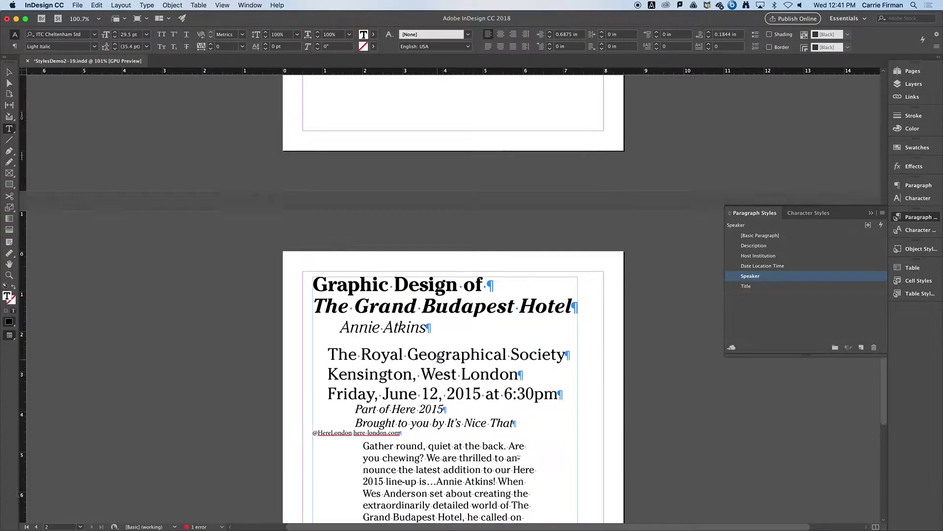
scroll(439, 359, "down", 15)
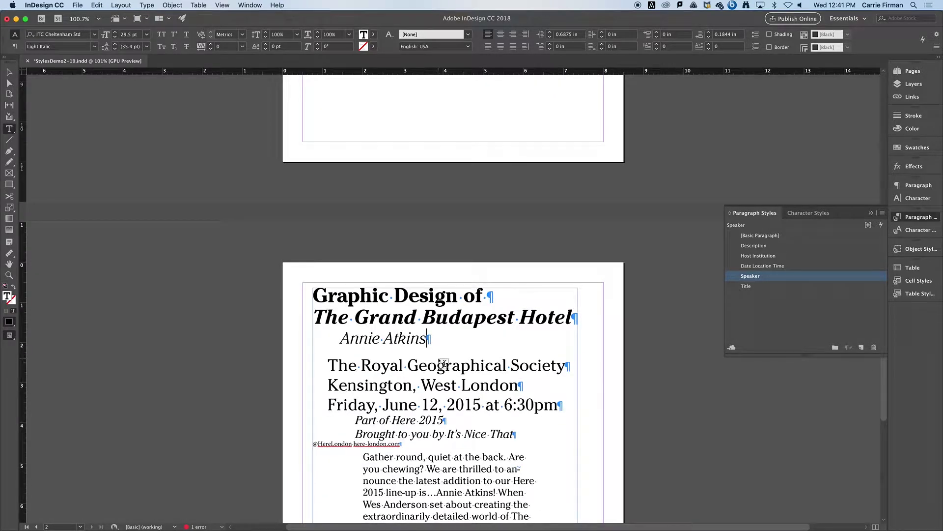
scroll(439, 357, "up", 10)
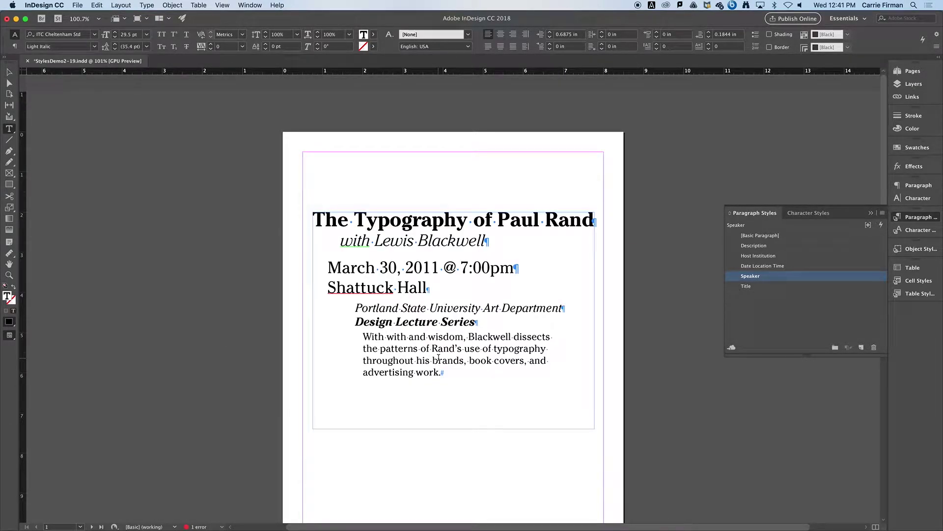
scroll(438, 357, "down", 10)
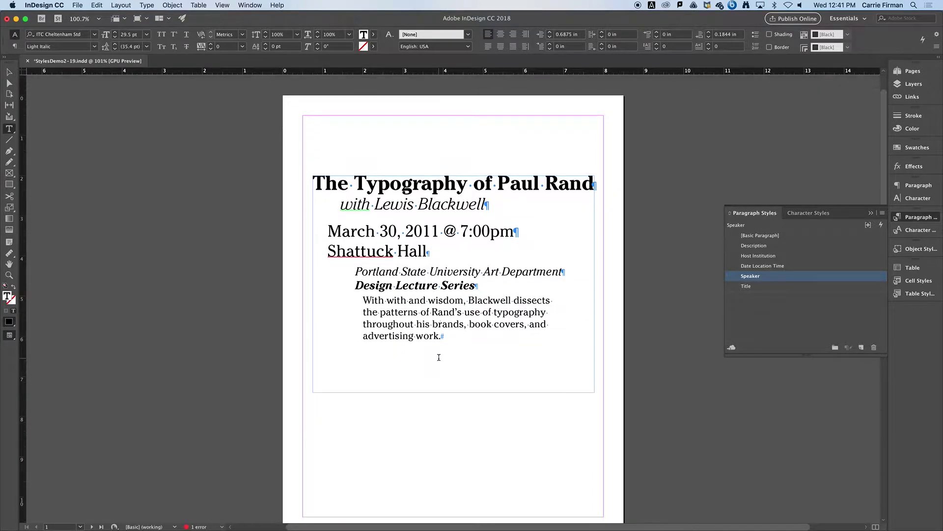
scroll(439, 358, "down", 2)
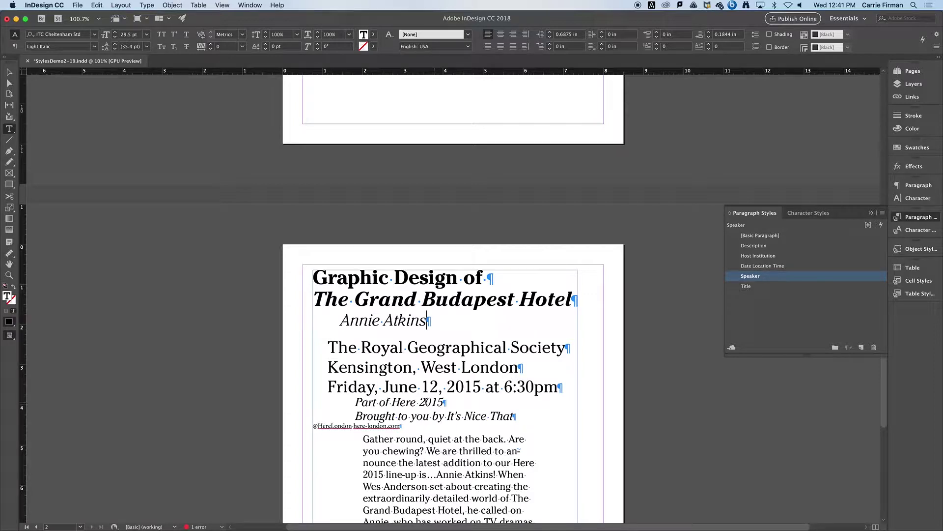
left_click(426, 402)
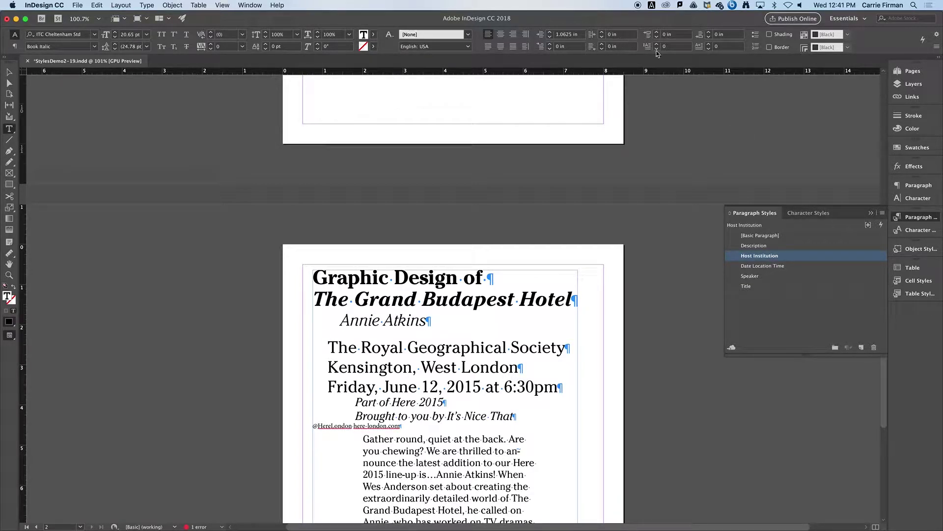
scroll(570, 156, "up", 10)
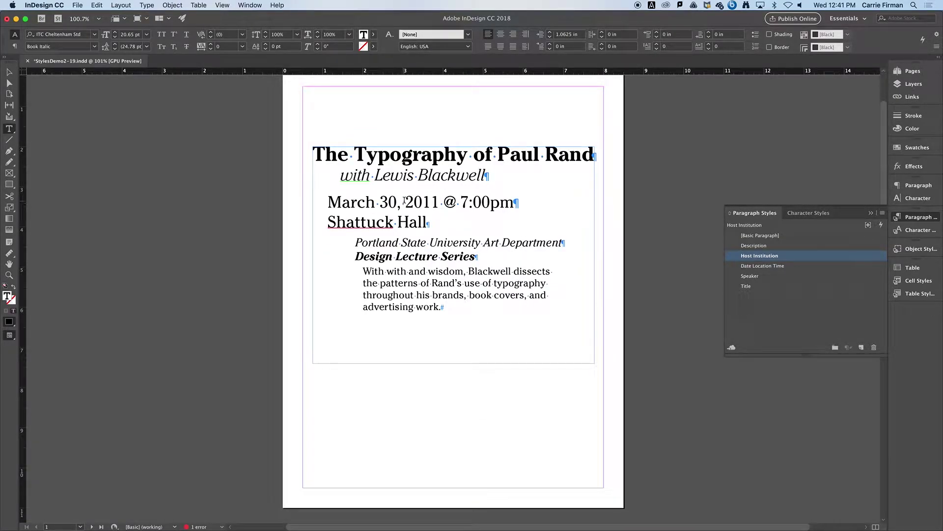
left_click(421, 201)
scroll(457, 264, "down", 4)
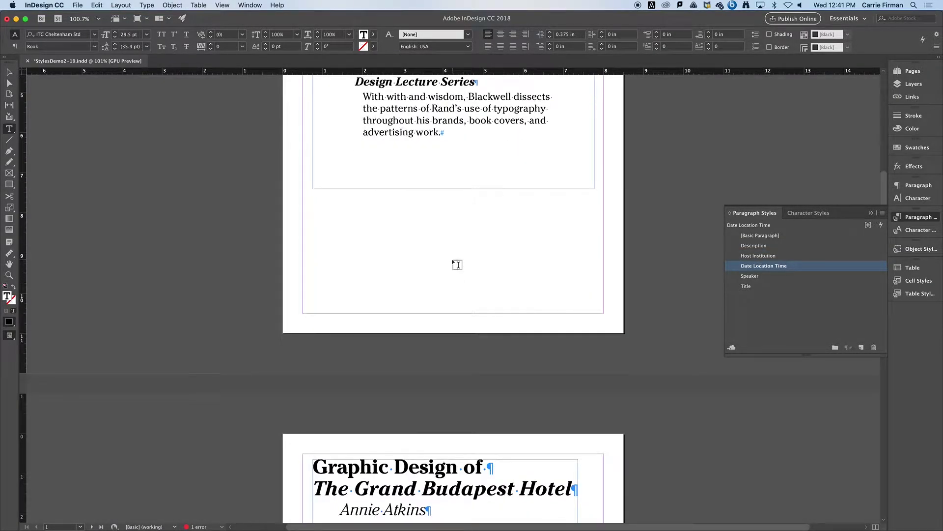
scroll(457, 264, "down", 4)
scroll(457, 391, "down", 5)
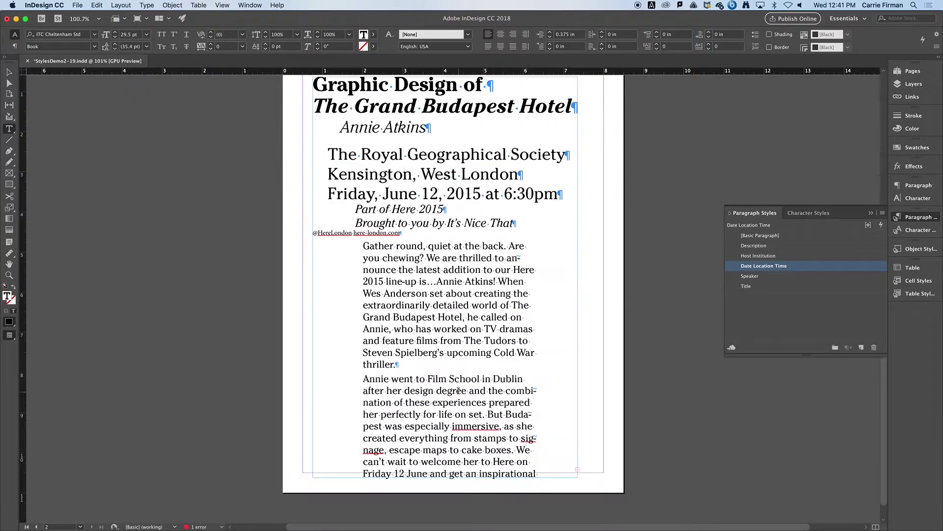
scroll(457, 393, "up", 1)
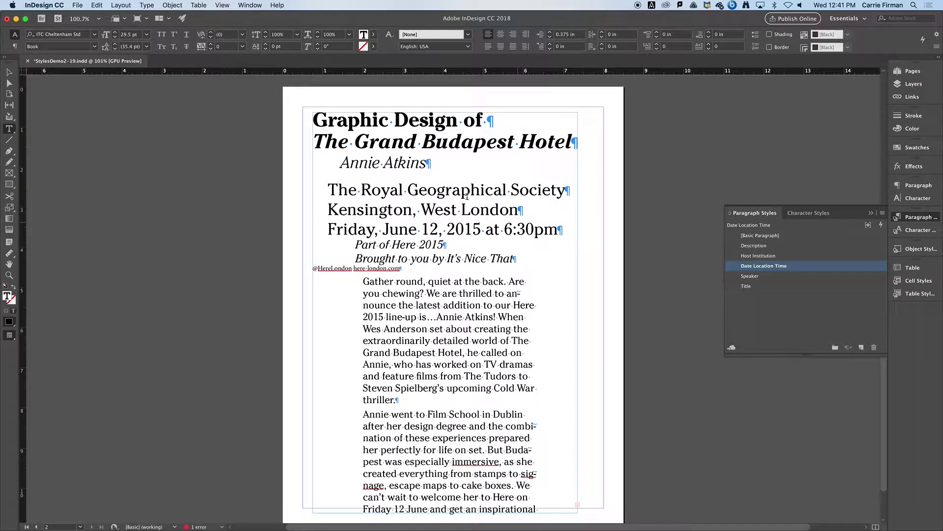
Examine the styles and spacing of the date, location and host institution lines on both posters
left_click_drag(437, 190, 482, 229)
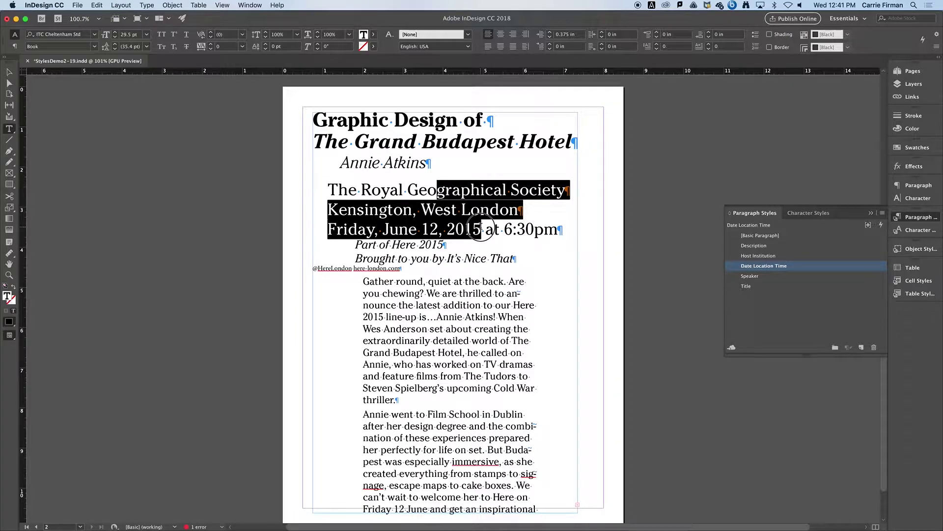
mouse_move(419, 245)
left_mouse_down()
mouse_move(396, 258)
mouse_move(422, 256)
left_mouse_up()
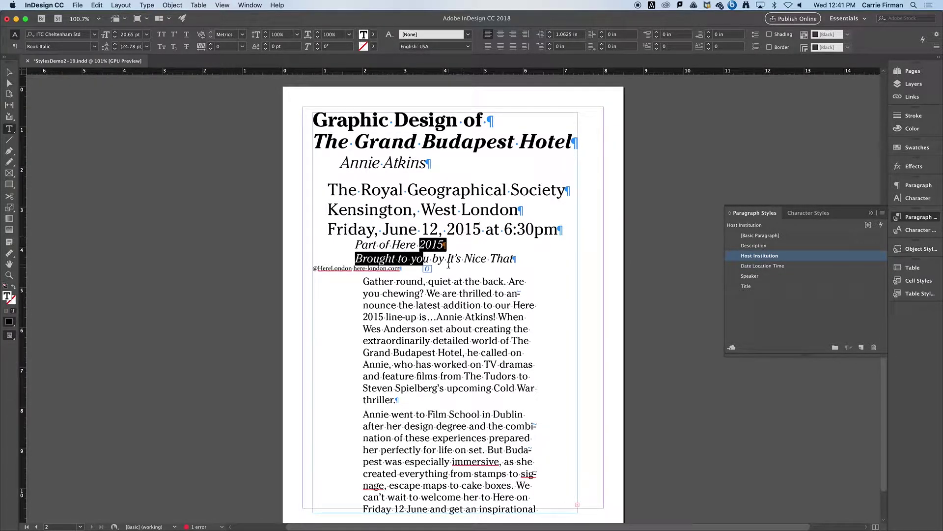
scroll(448, 265, "up", 10)
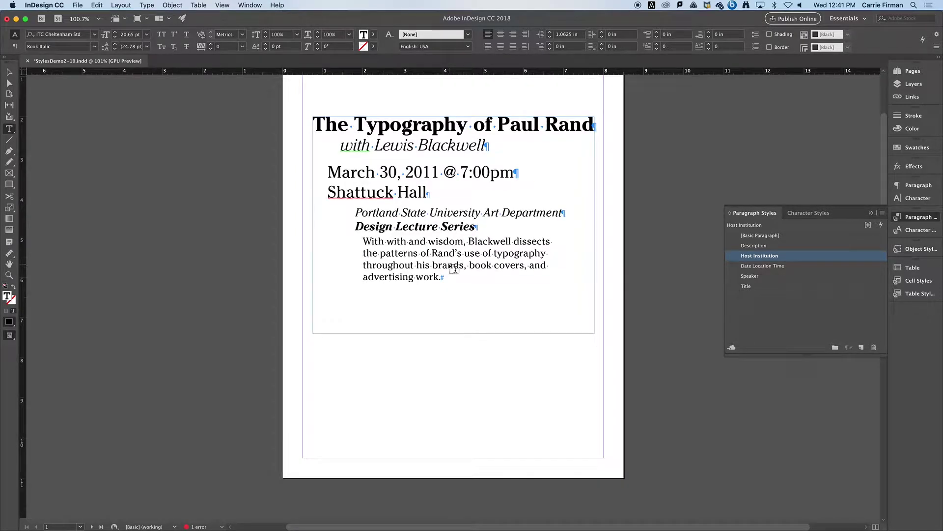
scroll(454, 269, "down", 10)
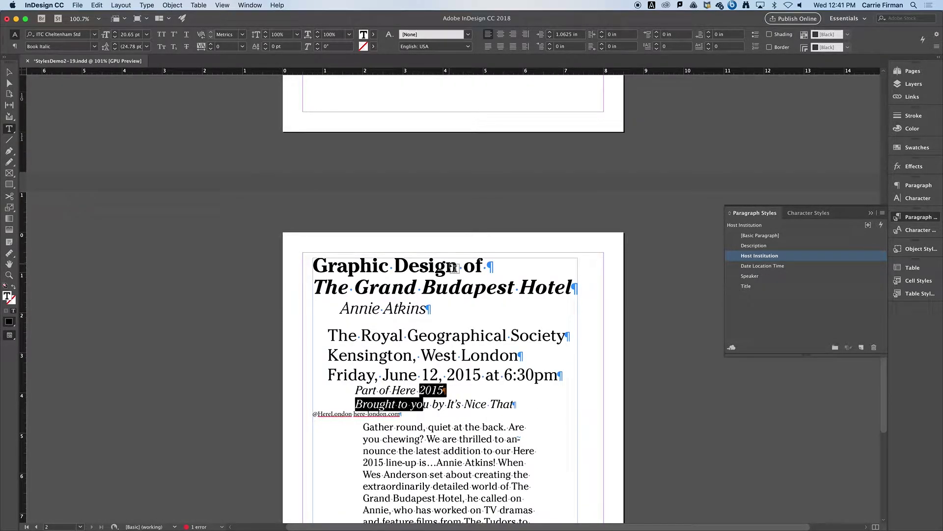
left_click_drag(451, 339, 448, 376)
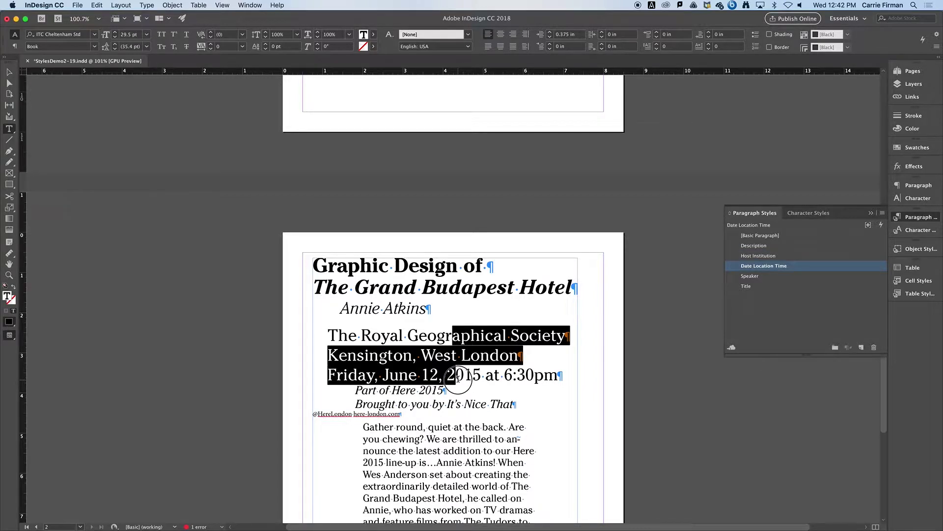
left_click_drag(432, 390, 433, 405)
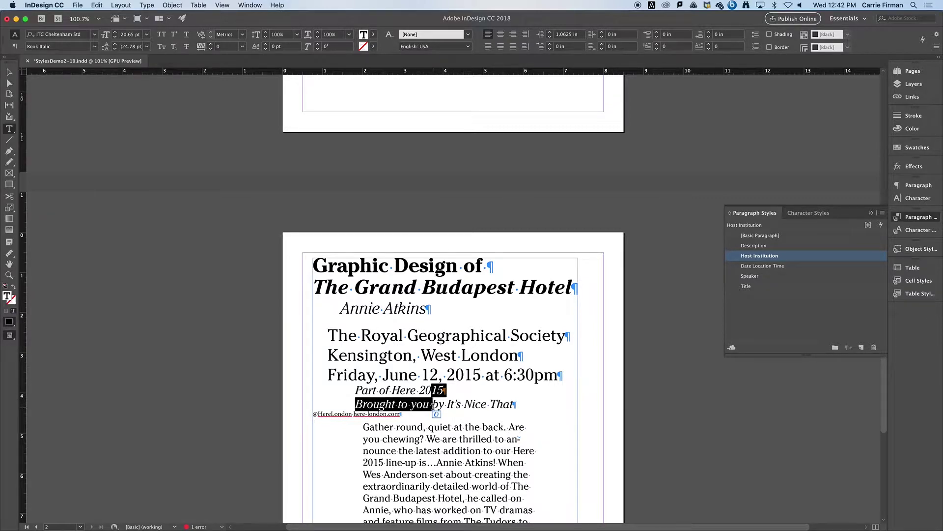
scroll(436, 413, "up", 10)
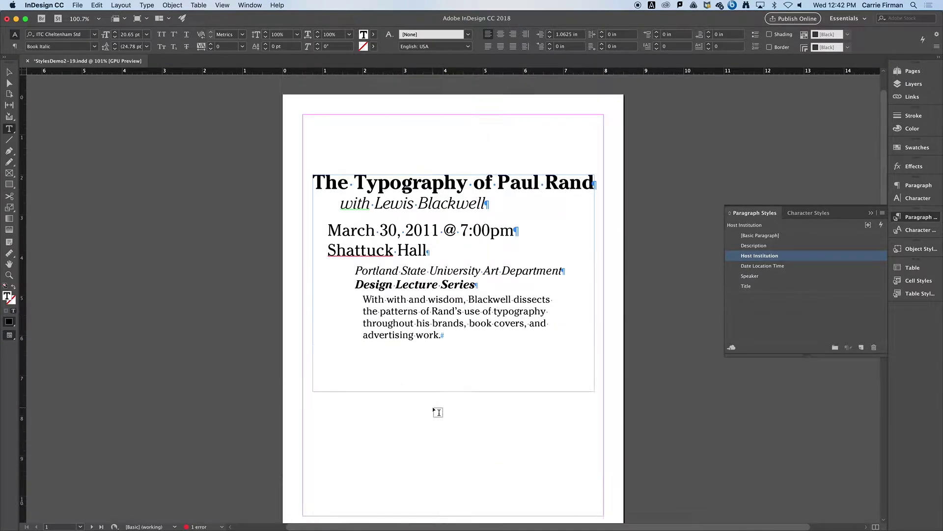
left_click_drag(429, 270, 434, 294)
left_click(418, 273)
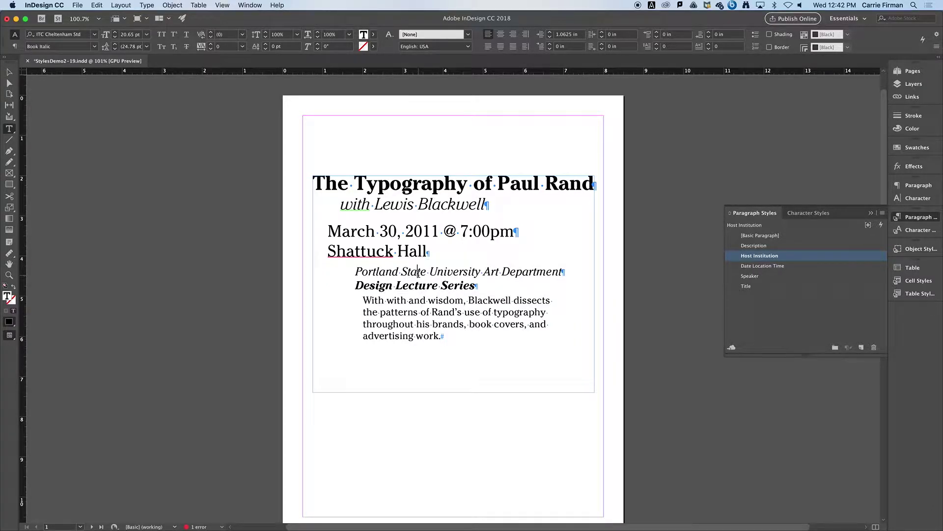
left_click(412, 250)
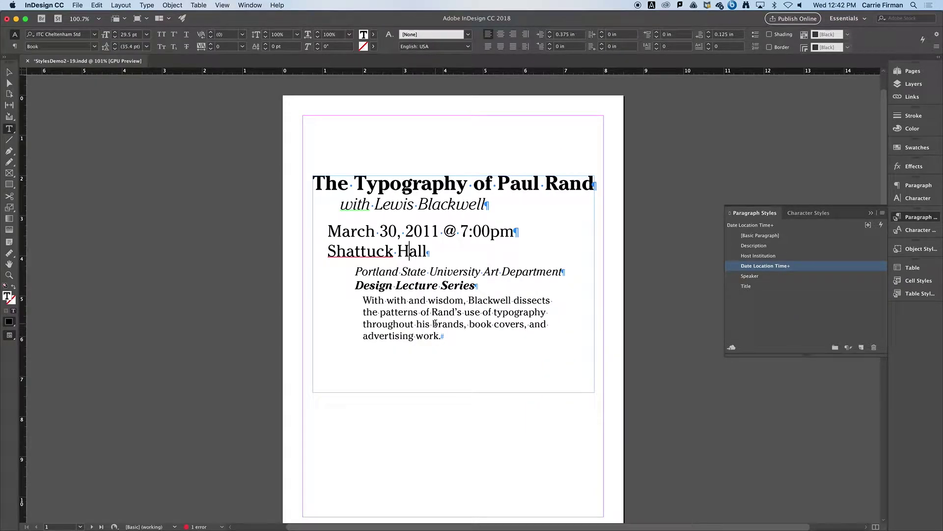
Set the space after the "Friday, June 12, 2015 at 6:30pm" line to 0.125 in on the Grand Budapest Hotel poster
scroll(436, 322, "down", 3)
scroll(435, 322, "down", 10)
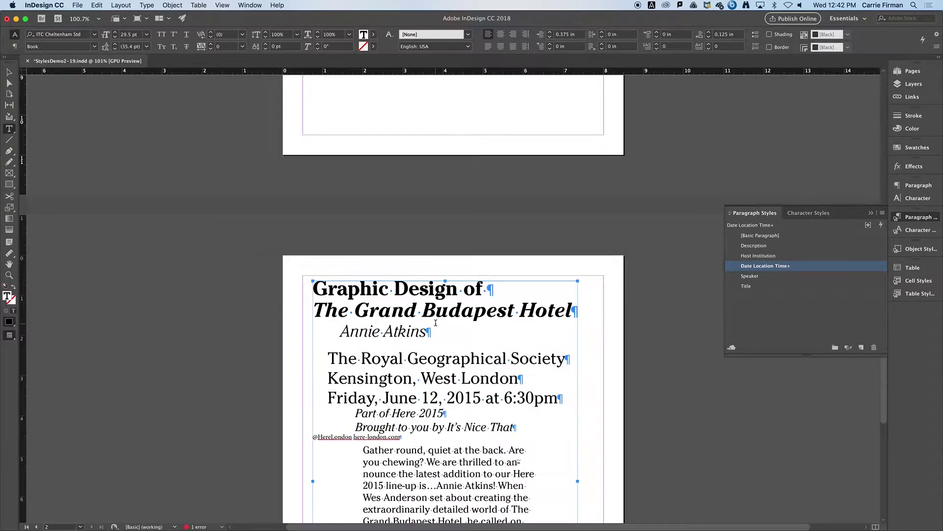
left_click(503, 397)
left_click(729, 35)
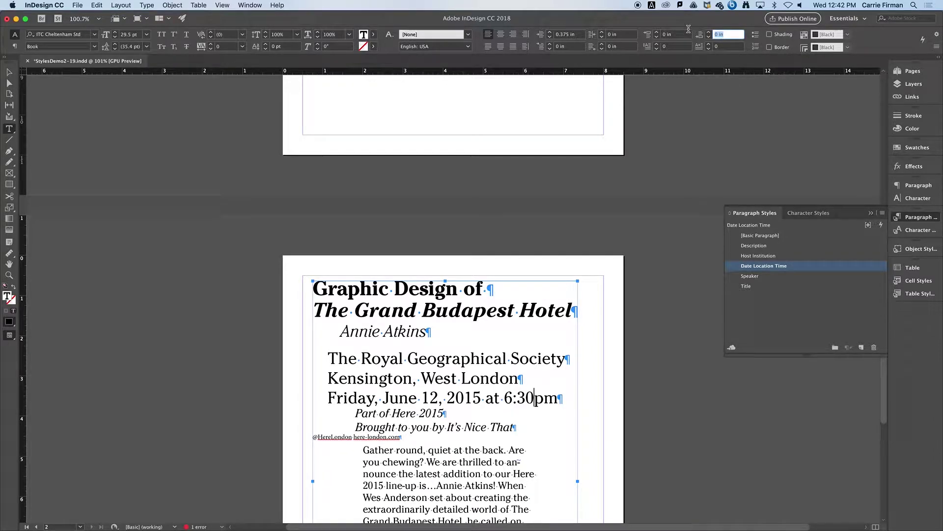
key("BackSpace")
key("Return")
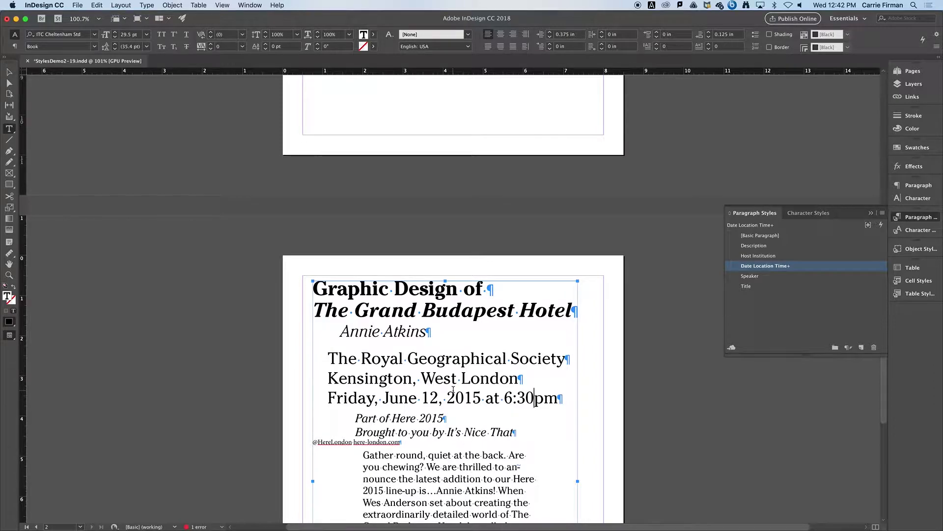
scroll(453, 390, "down", 3)
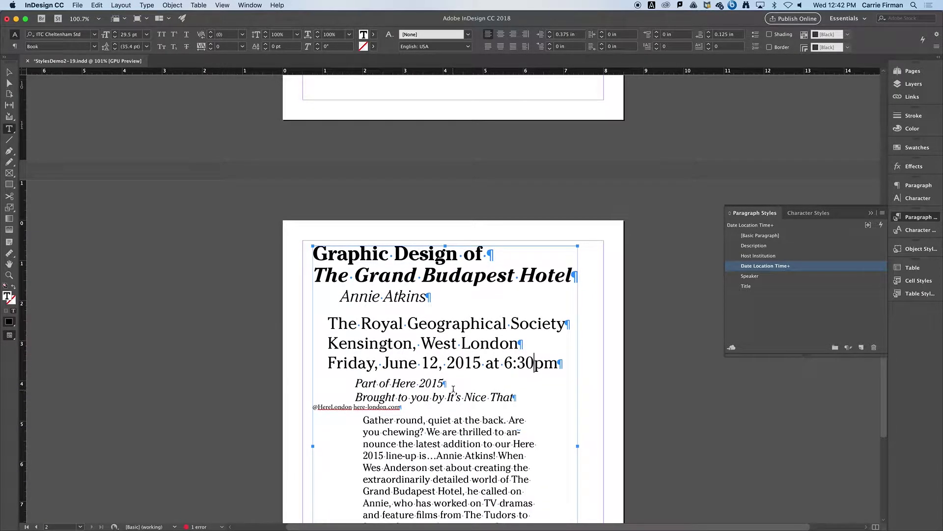
scroll(453, 389, "down", 5)
left_click_drag(401, 344, 305, 347)
key("super+c")
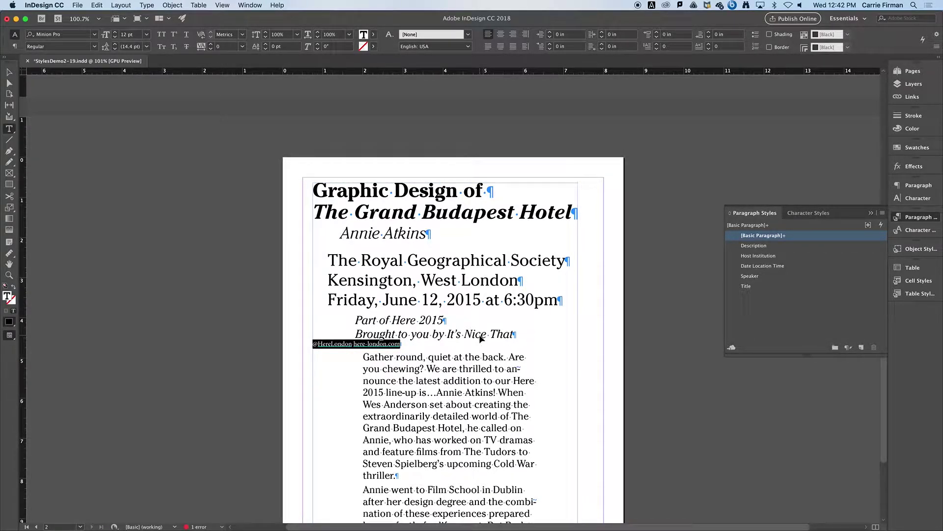
key("Delete")
key("Delete")
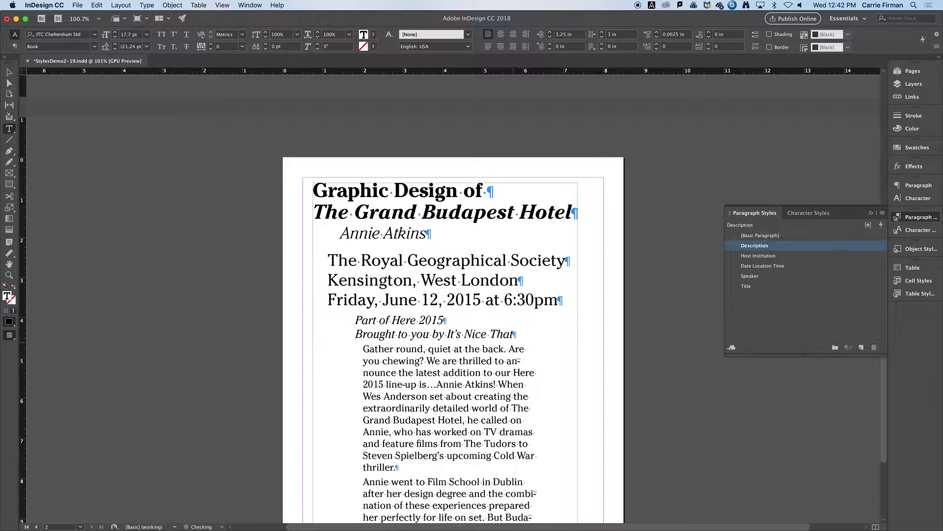
scroll(509, 442, "down", 5)
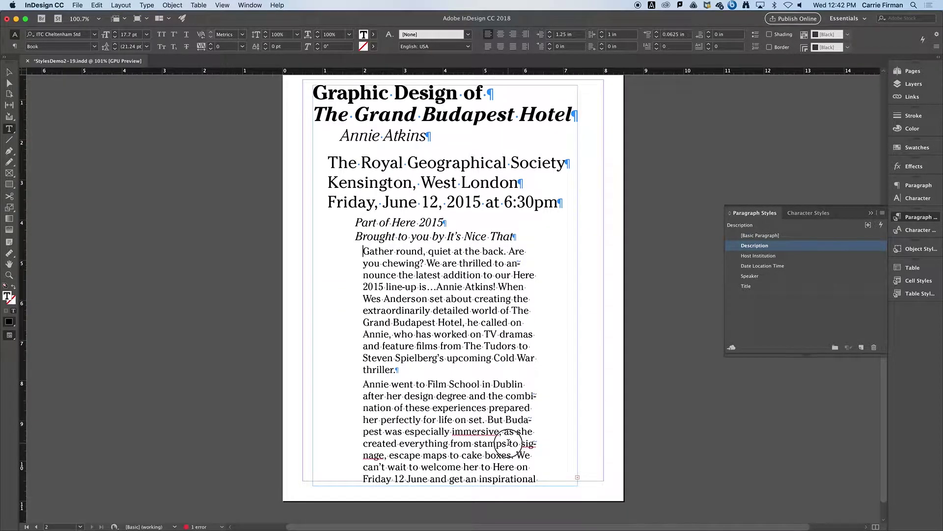
left_click(508, 442)
scroll(501, 450, "down", 2)
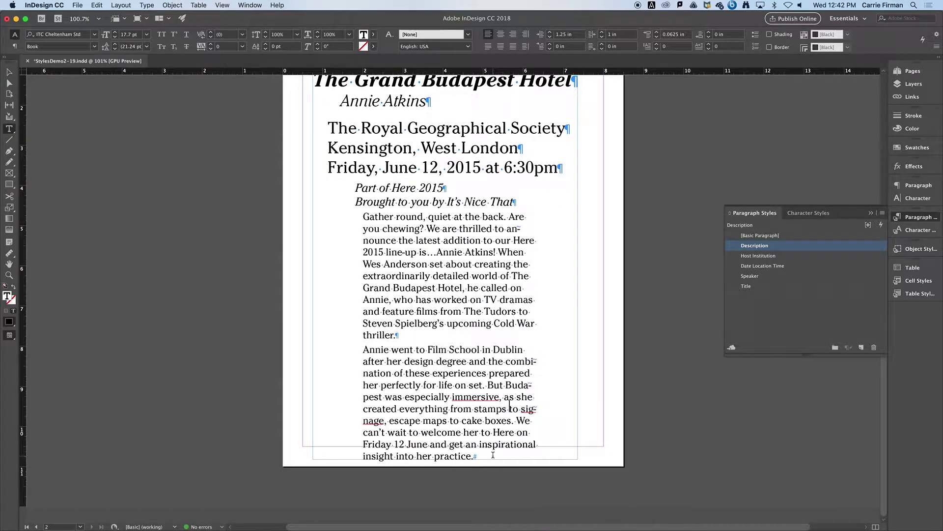
left_click(492, 455)
key("super+v")
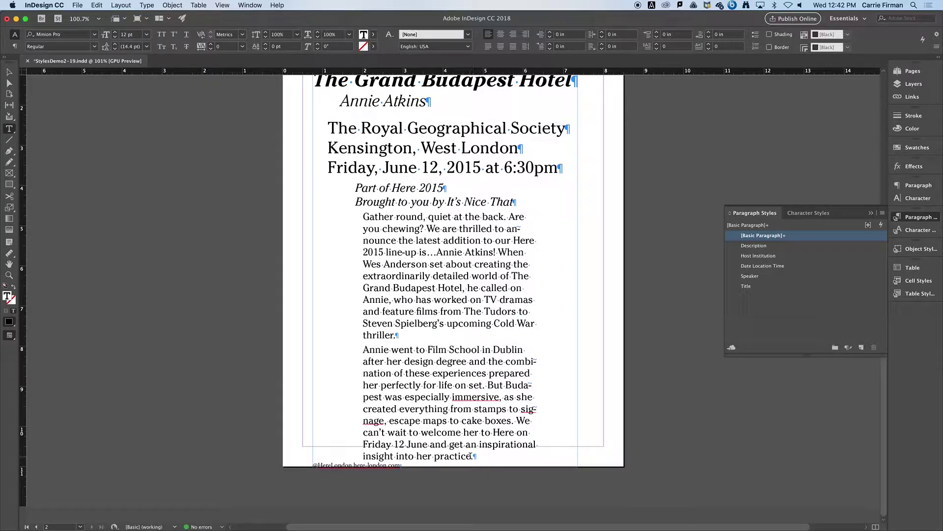
Set the Description paragraph style's font size to 15.5 pt and apply the change
left_click(475, 372)
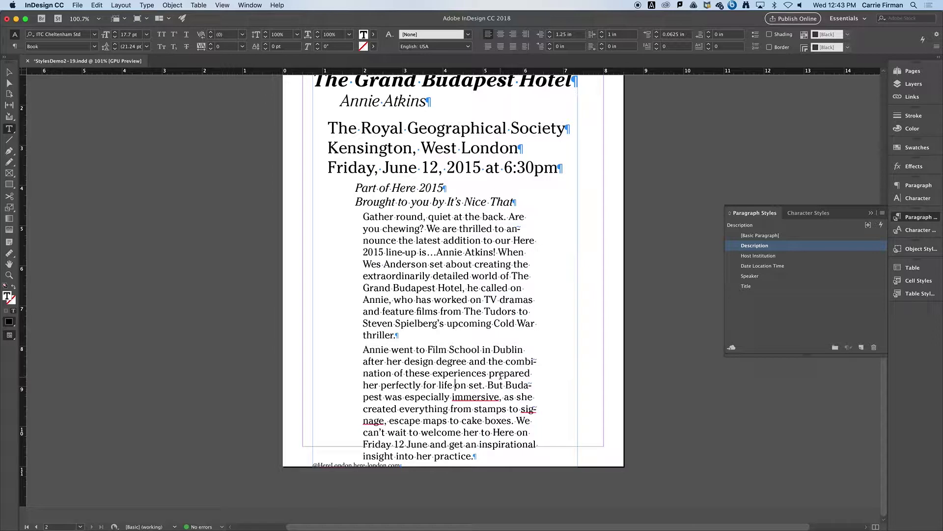
double_click(785, 245)
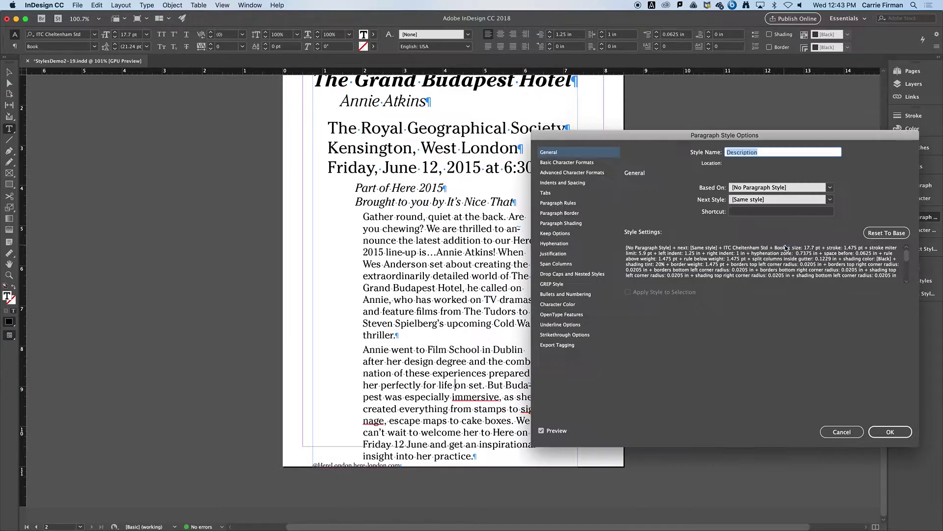
left_click(587, 162)
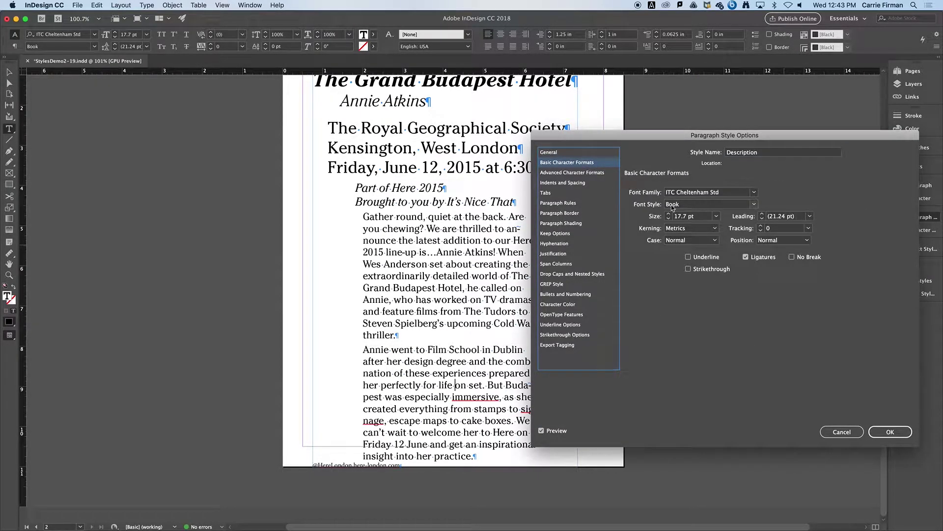
left_click(669, 219)
left_click(669, 219)
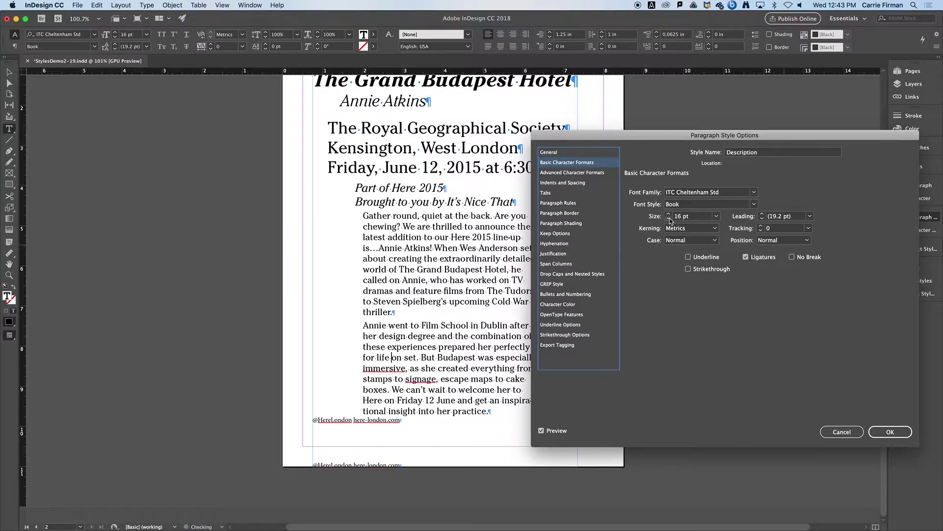
left_click_drag(670, 138, 728, 135)
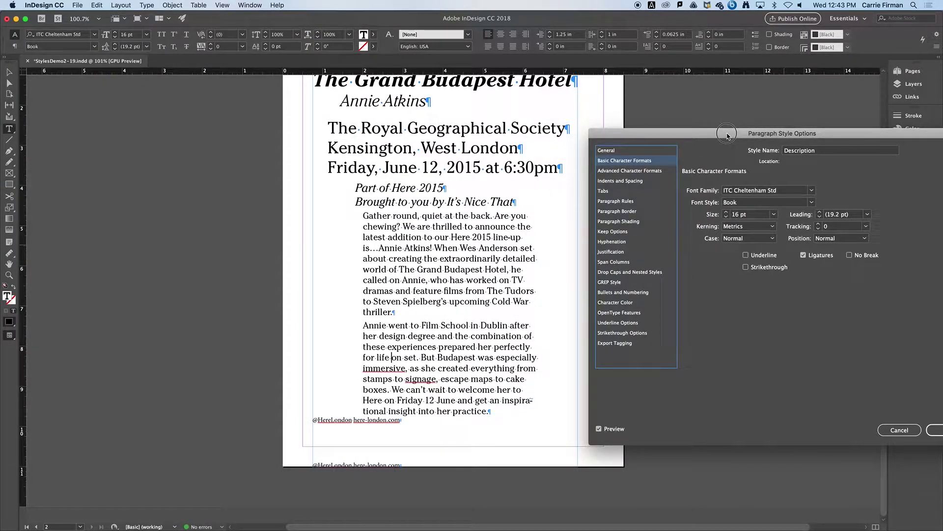
left_click(726, 217)
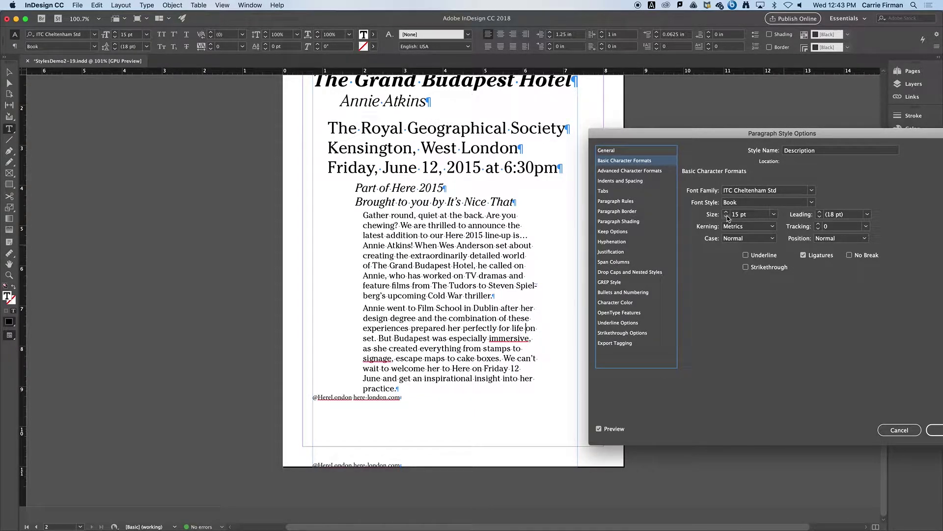
triple_click(744, 214)
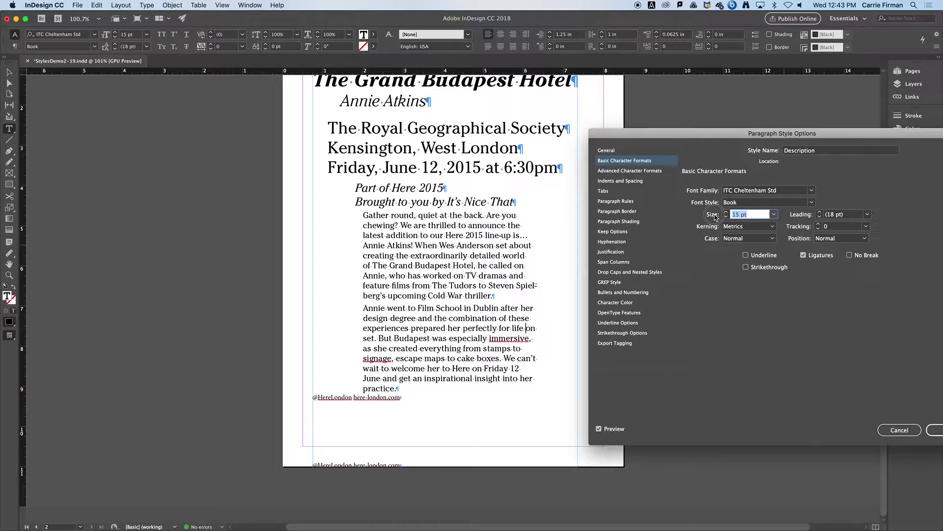
type("15.5")
key("Tab")
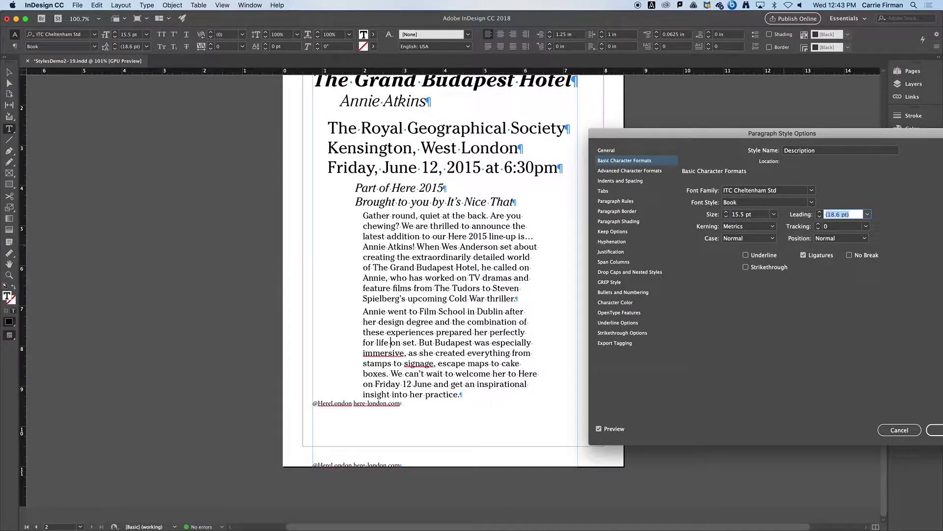
left_click(937, 430)
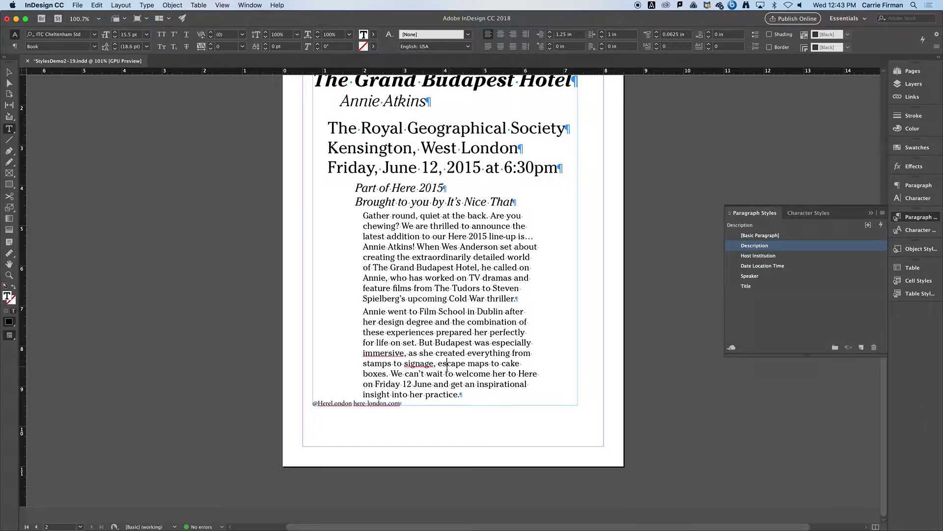
Reduce the Description paragraph style's font size to 15 pt to pull up the stray last word "work." on the Paul Rand poster
scroll(490, 404, "up", 5)
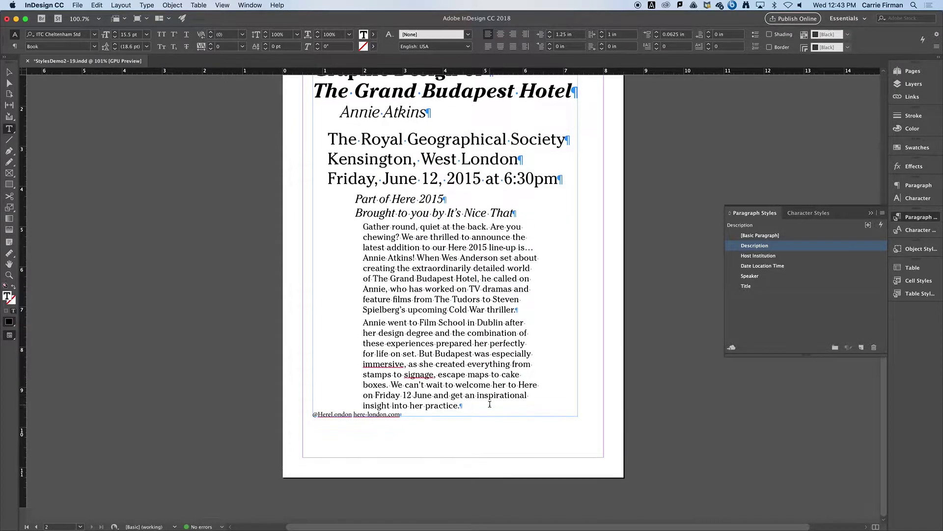
scroll(490, 404, "up", 8)
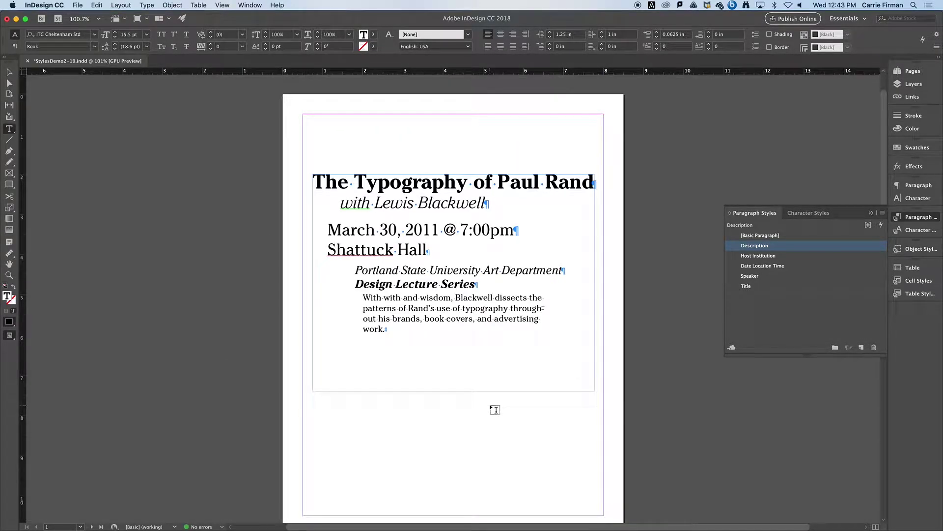
left_click_drag(398, 333, 361, 331)
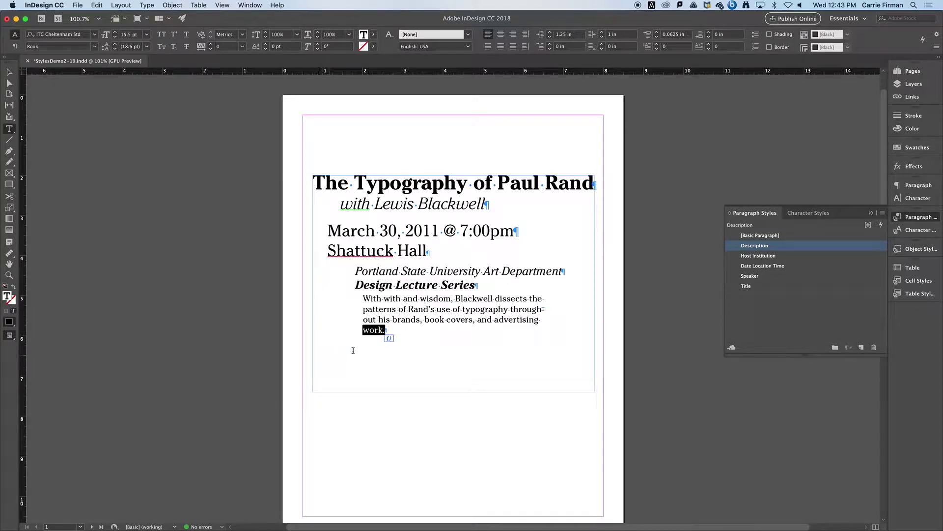
left_click_drag(399, 329, 361, 329)
scroll(504, 388, "down", 10)
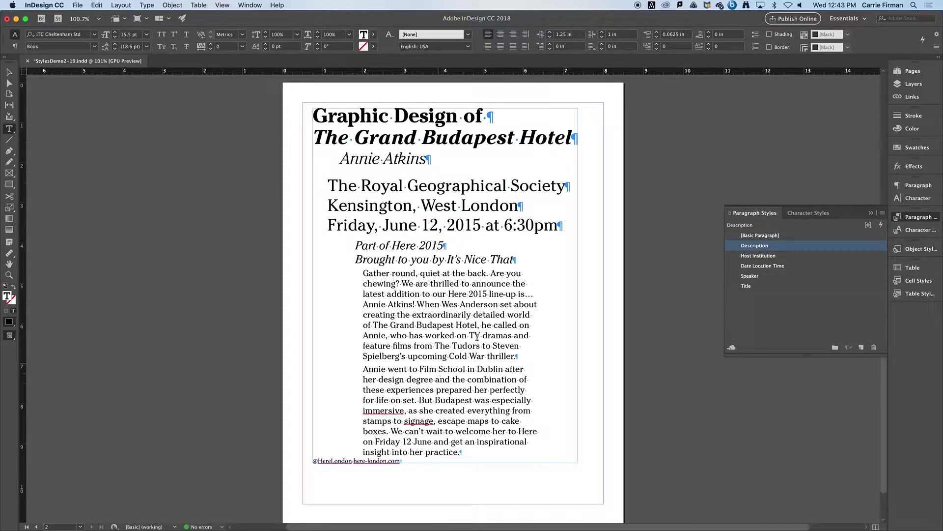
scroll(477, 338, "up", 10)
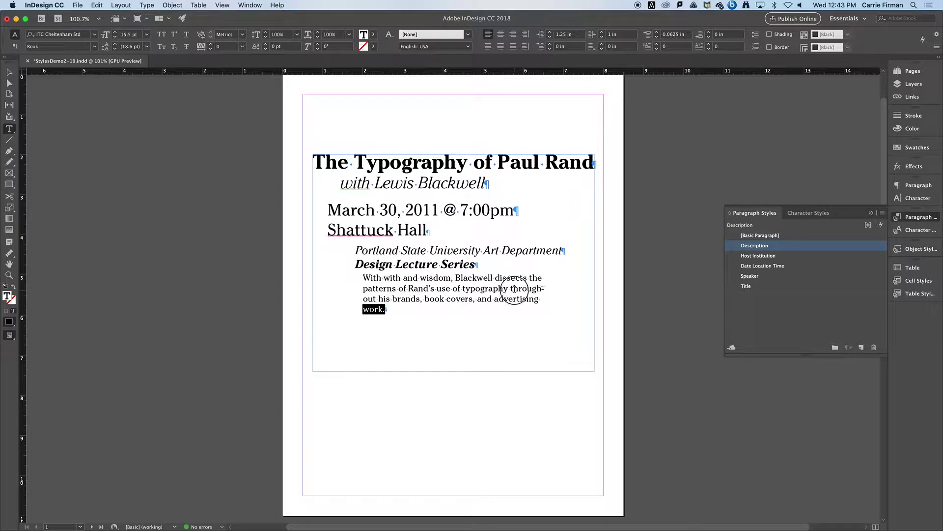
left_click(512, 290)
double_click(771, 245)
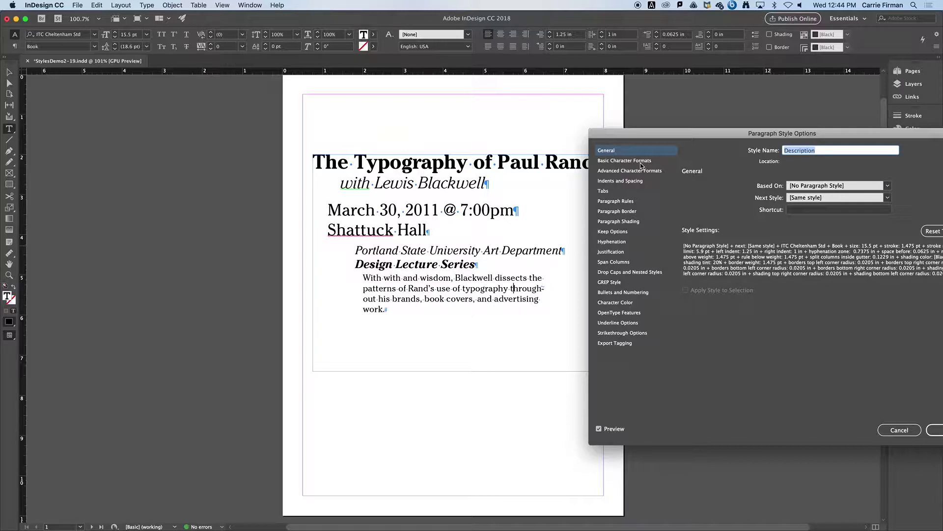
left_click_drag(698, 135, 672, 143)
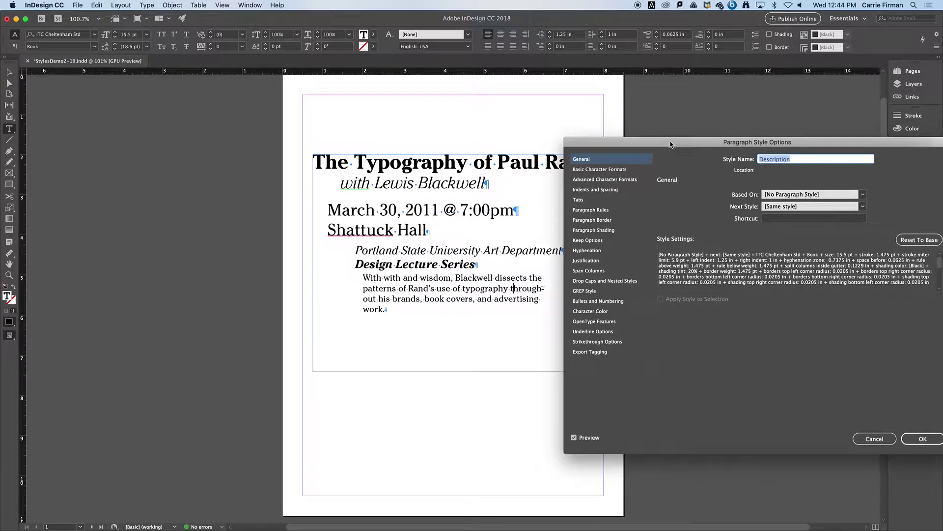
left_click(629, 170)
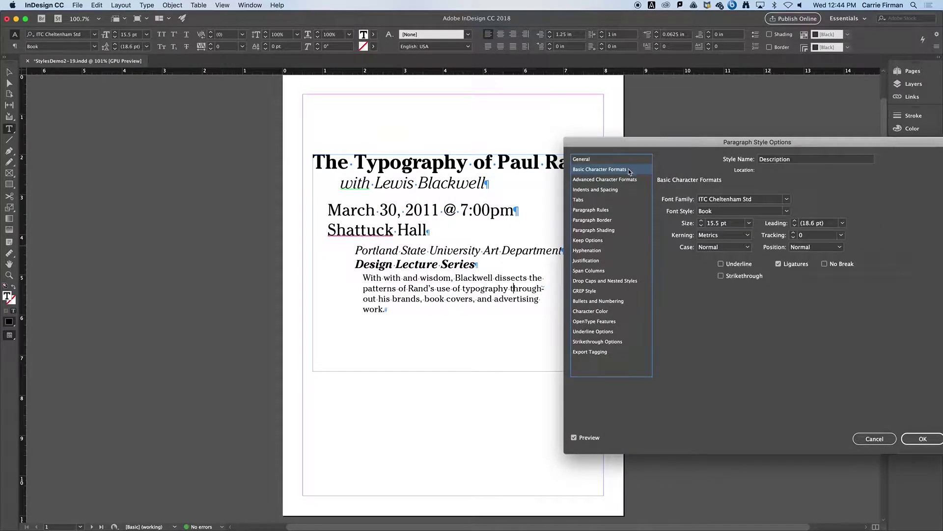
left_click(702, 226)
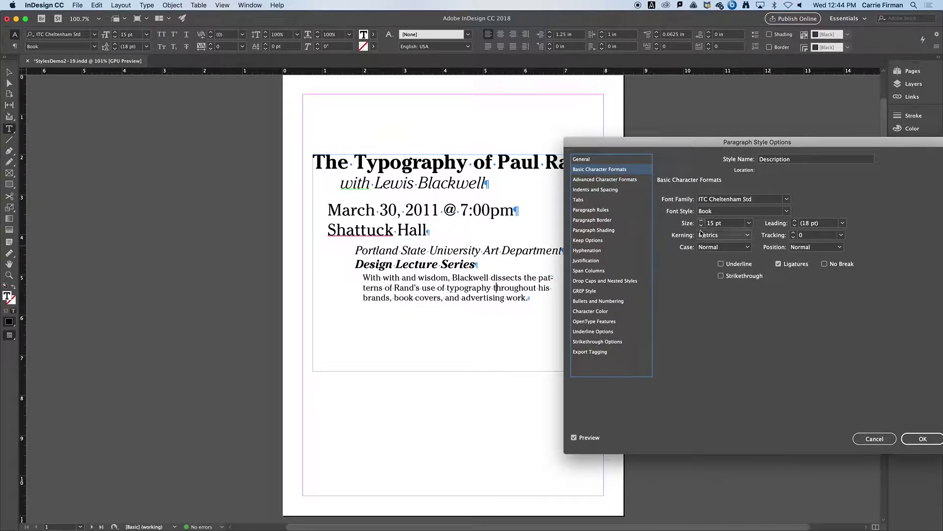
Turn off hyphenation in the Description paragraph style and apply the style changes
left_click(605, 250)
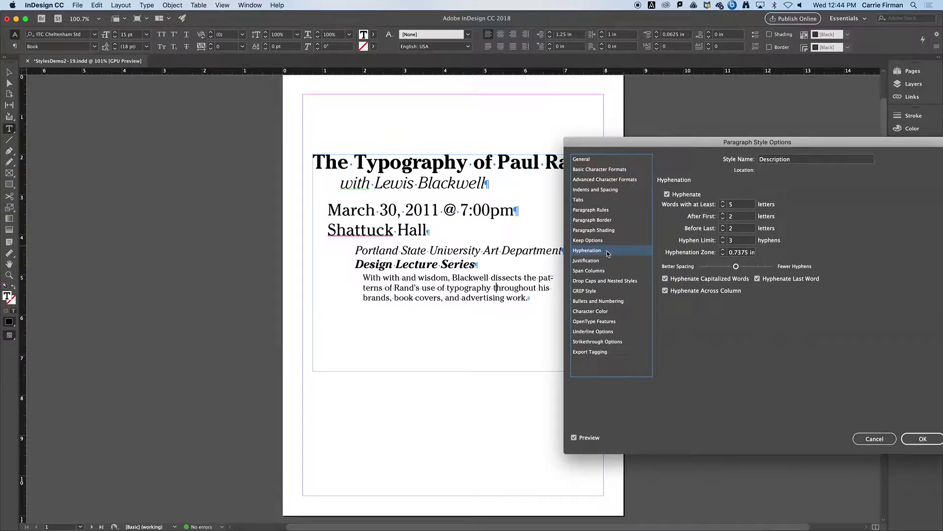
left_click(667, 195)
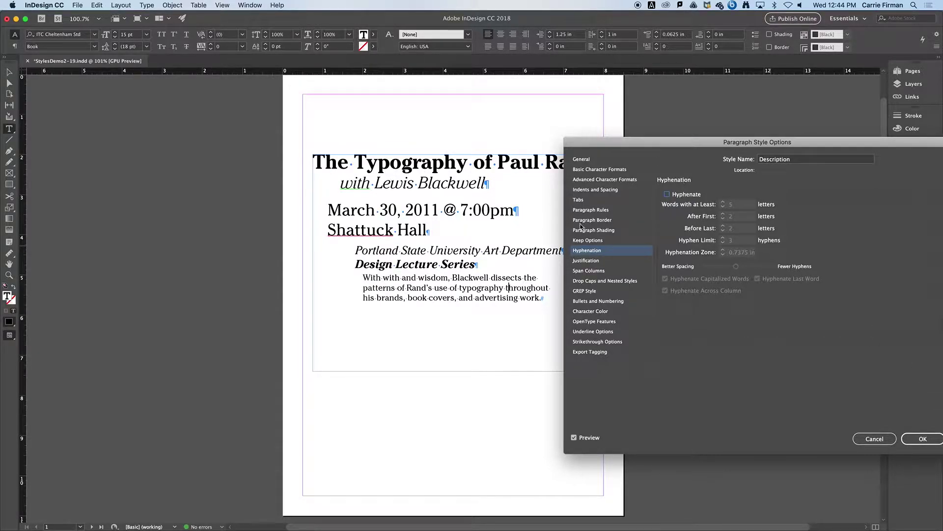
left_click(919, 437)
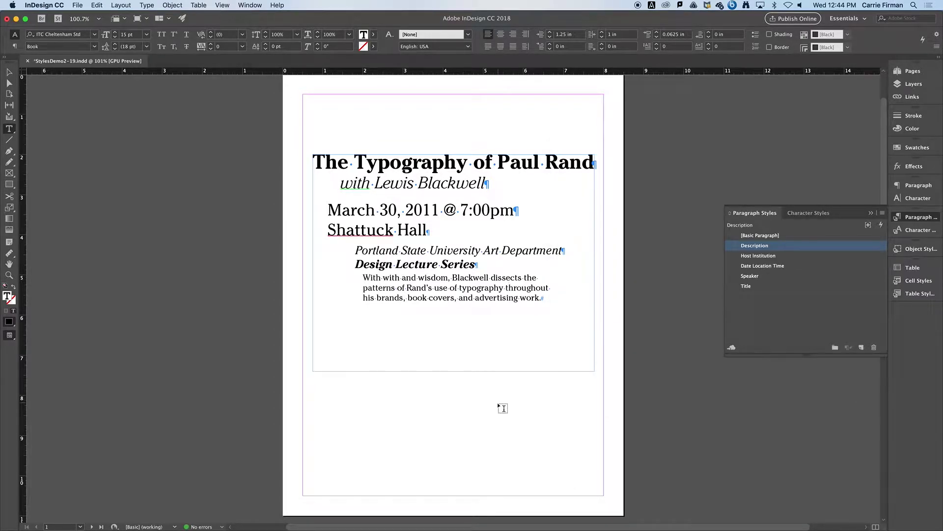
Preview both posters without guides or hidden characters and with nothing selected, and review their overall layout
scroll(503, 408, "down", 3)
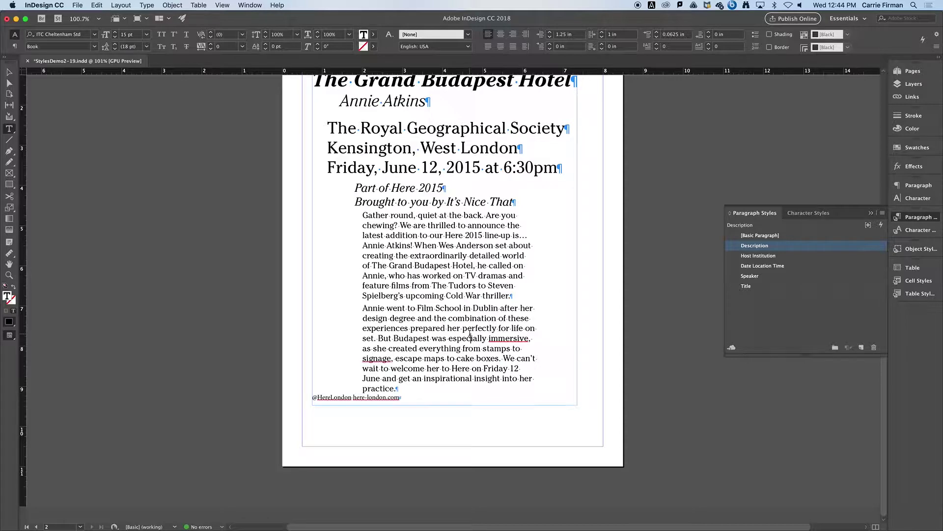
key("super+alt+i")
key("Escape")
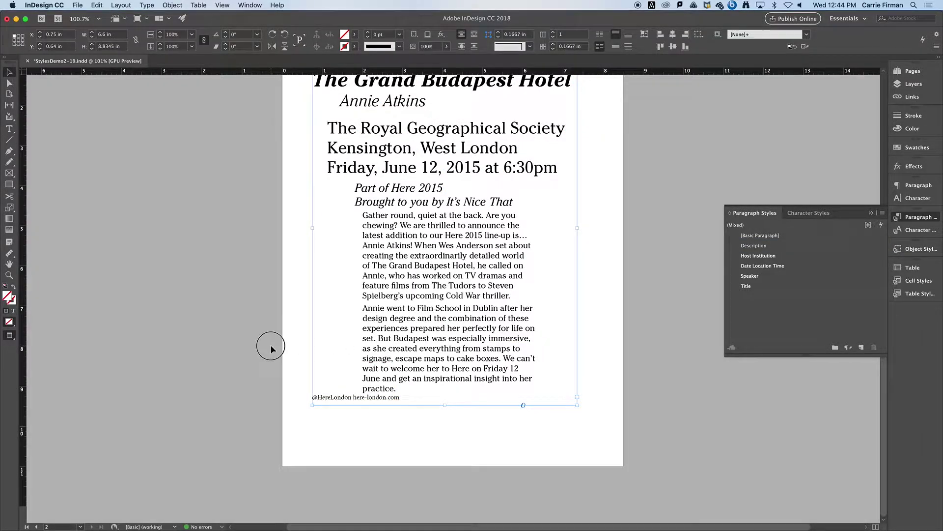
left_click(267, 343)
scroll(326, 369, "up", 3)
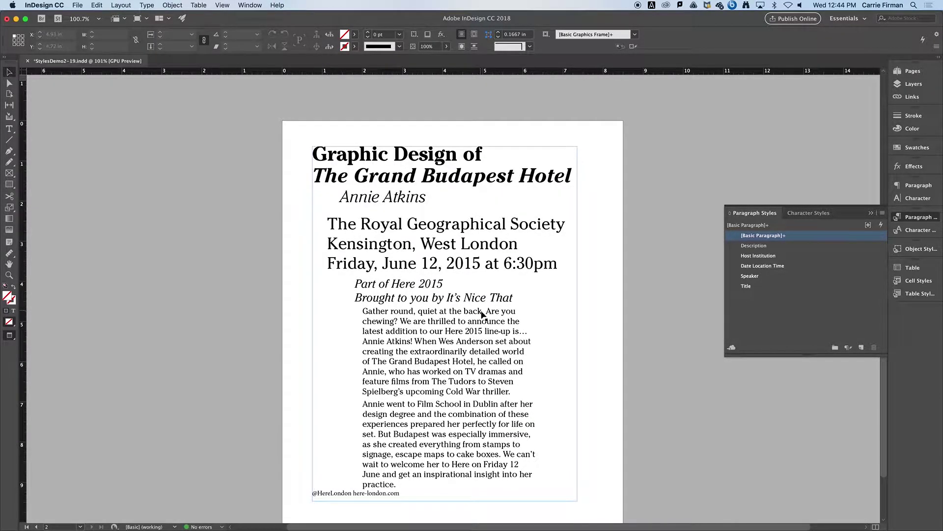
scroll(481, 314, "up", 2)
scroll(481, 314, "up", 10)
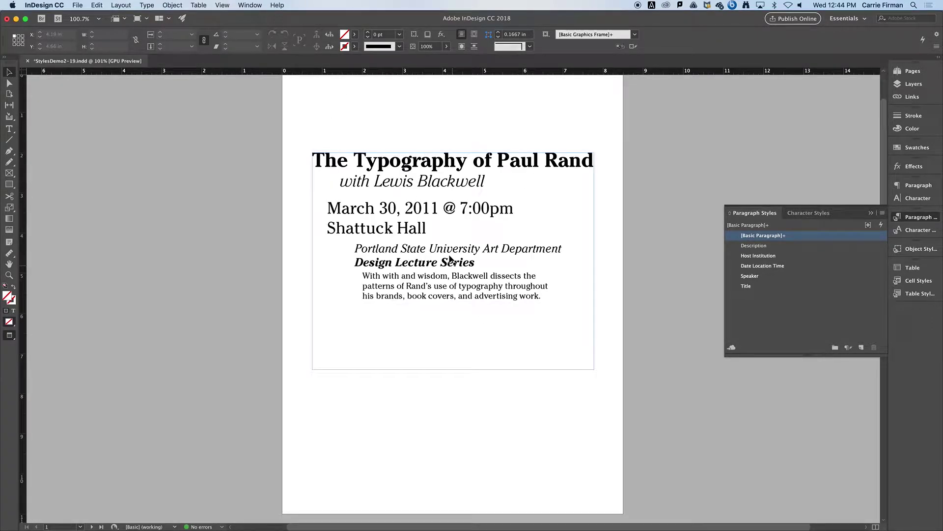
Set the space before the description paragraph to 0.125 in on the Paul Rand poster
double_click(448, 253)
left_click(462, 276)
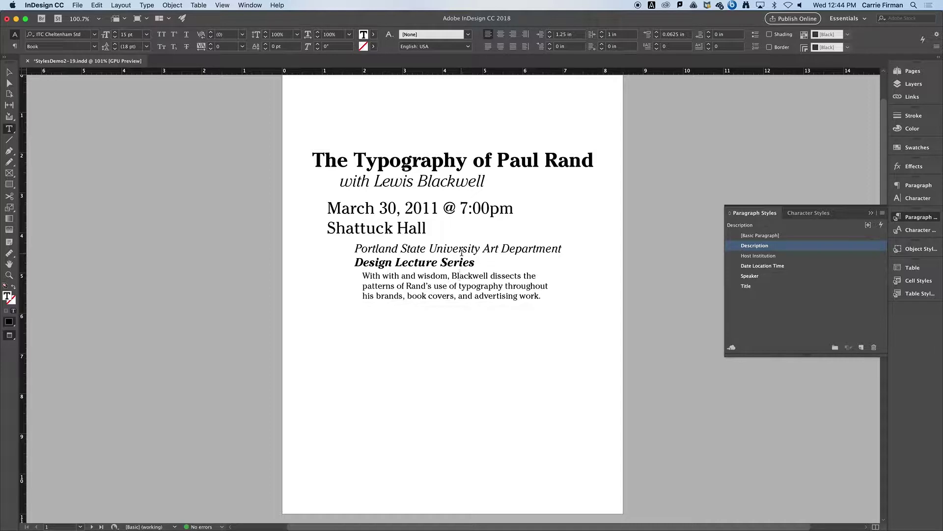
left_click(459, 260)
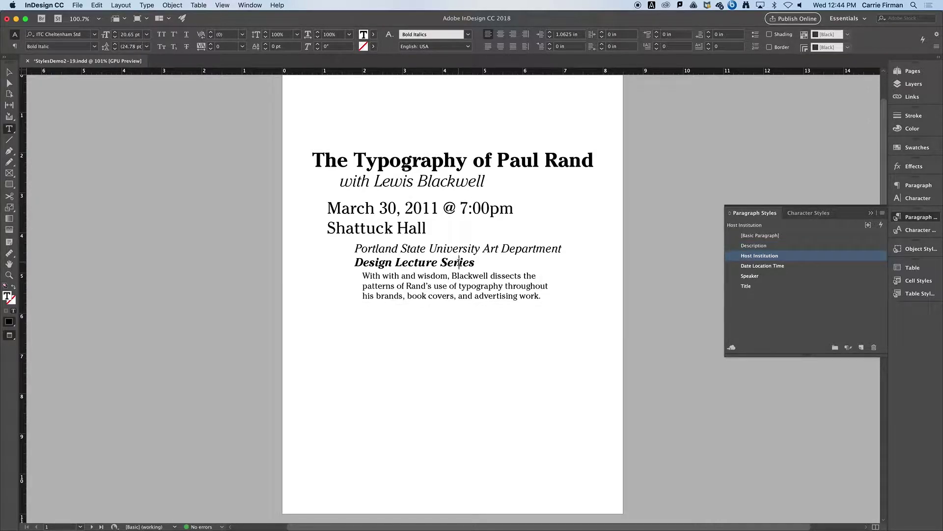
left_click(457, 277)
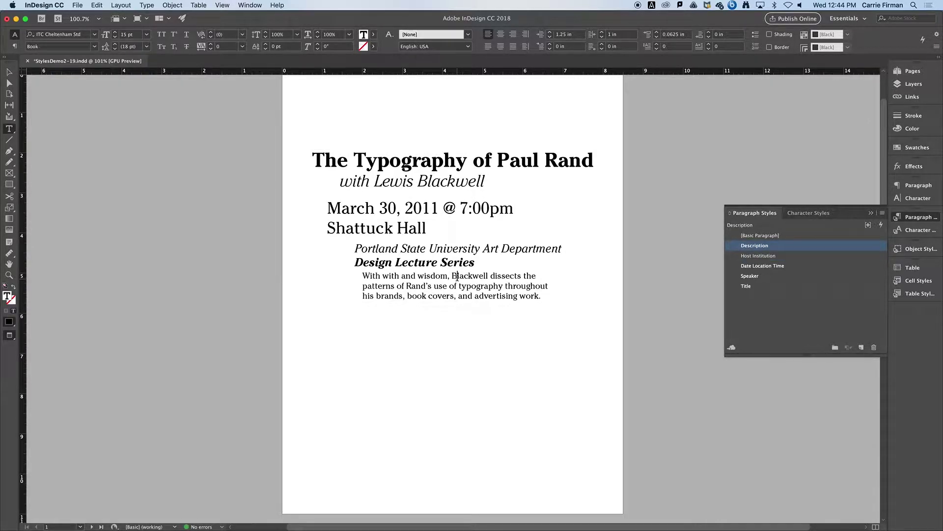
left_click(657, 33)
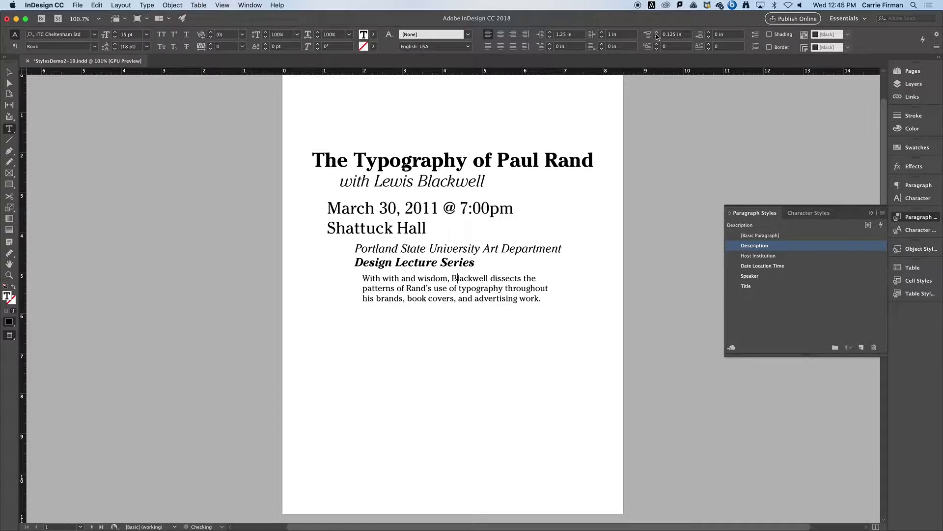
Undo the local space-before change on the Paul Rand description paragraph
scroll(526, 396, "down", 1)
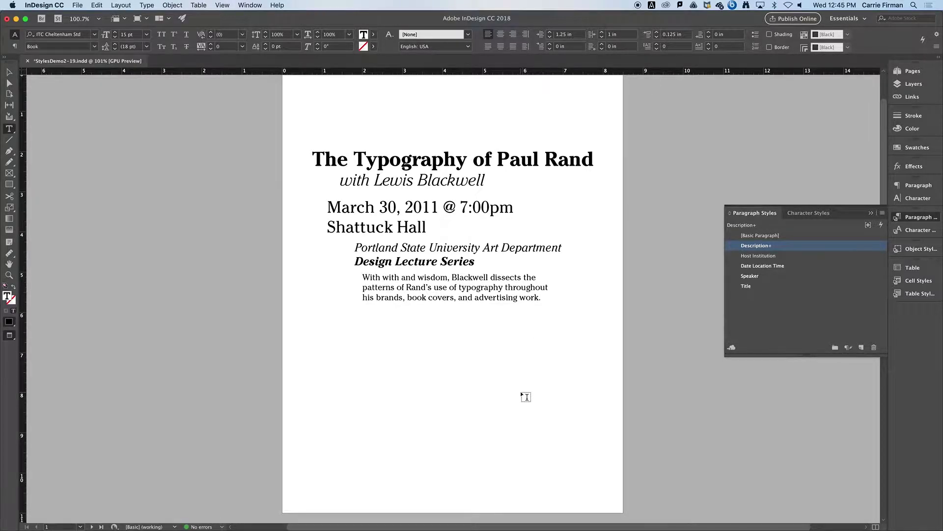
scroll(526, 397, "down", 2)
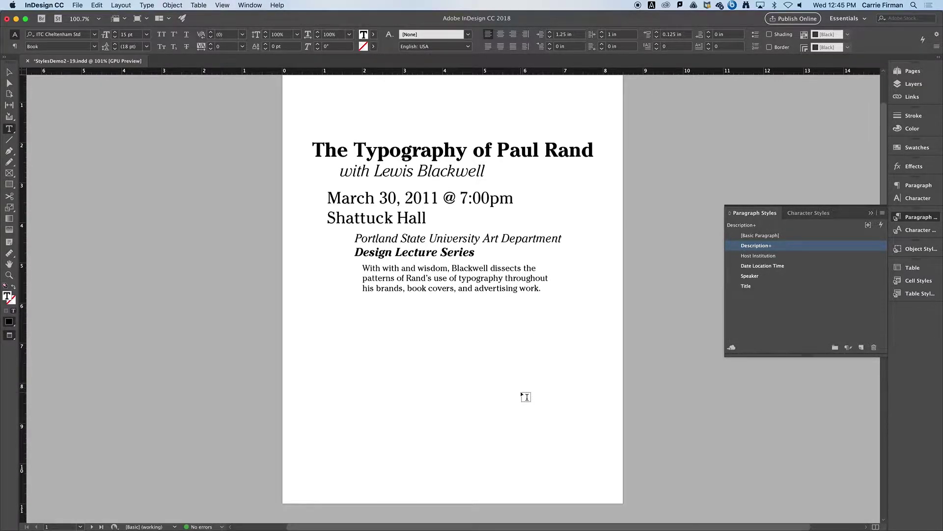
key("super+z")
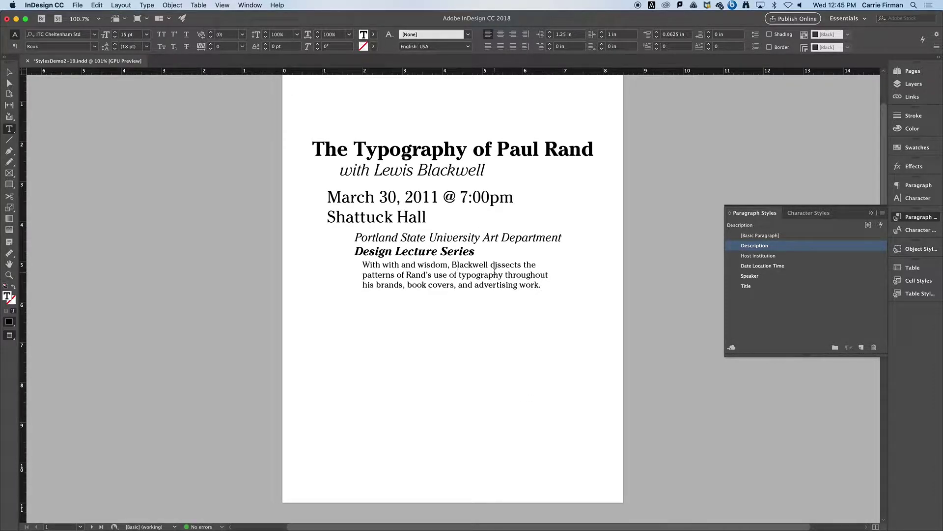
Set the Description paragraph style's space before to 0.125 in and apply the style change
double_click(778, 246)
left_click(592, 190)
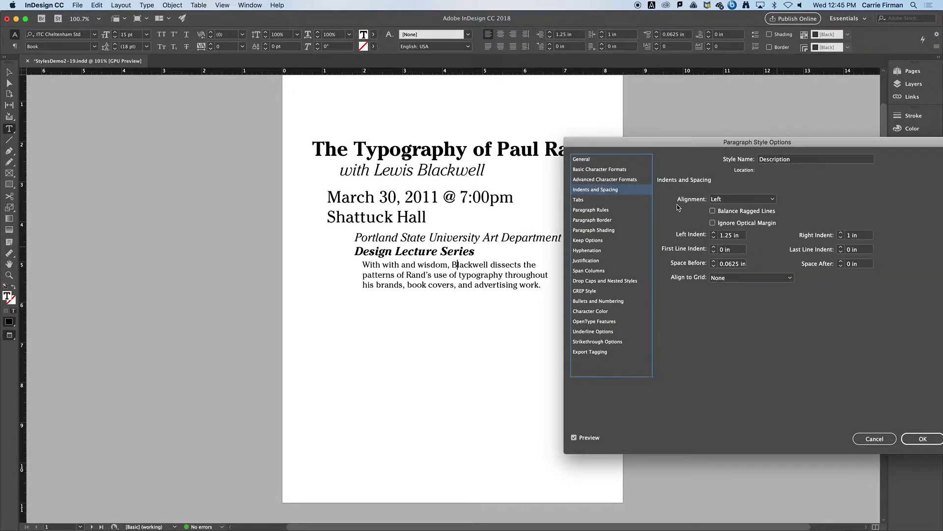
left_click(714, 261)
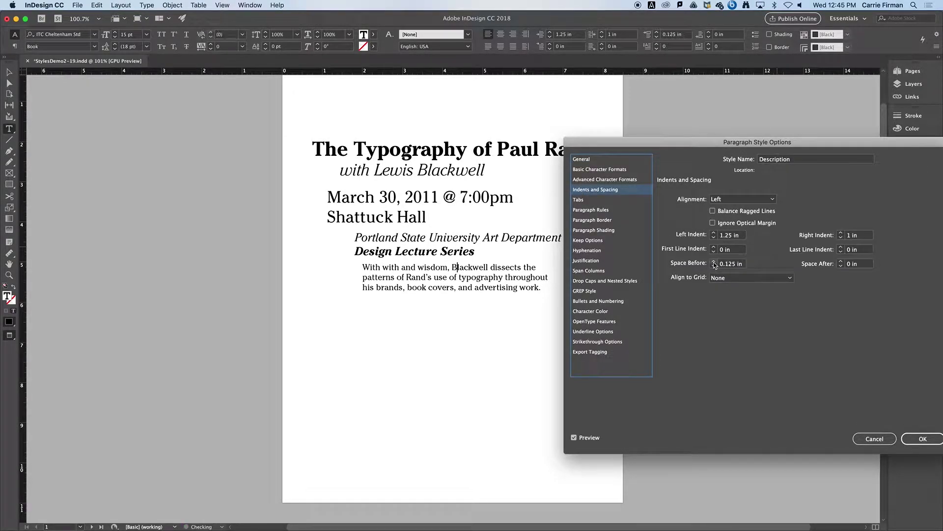
left_click(923, 438)
Compare the description spacing and overall text layout on the Grand Budapest Hotel and Paul Rand posters
scroll(440, 301, "down", 15)
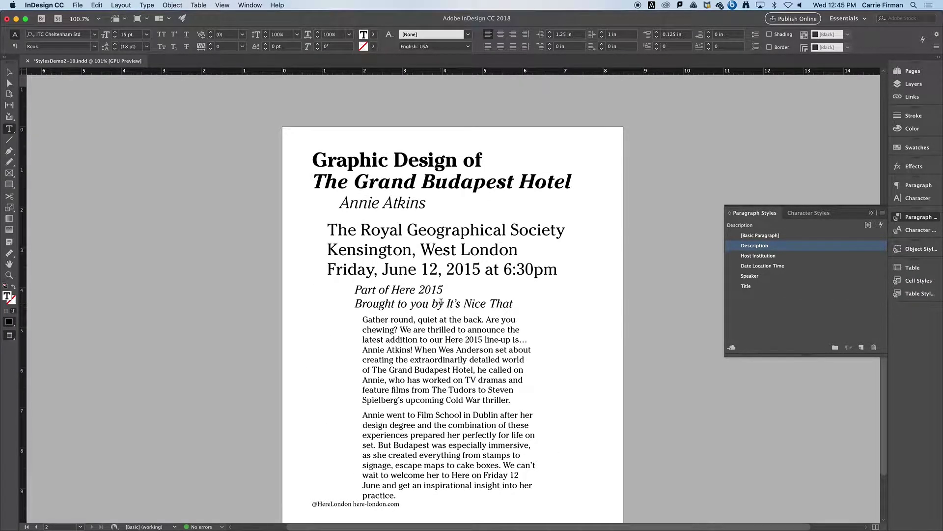
scroll(441, 302, "down", 1)
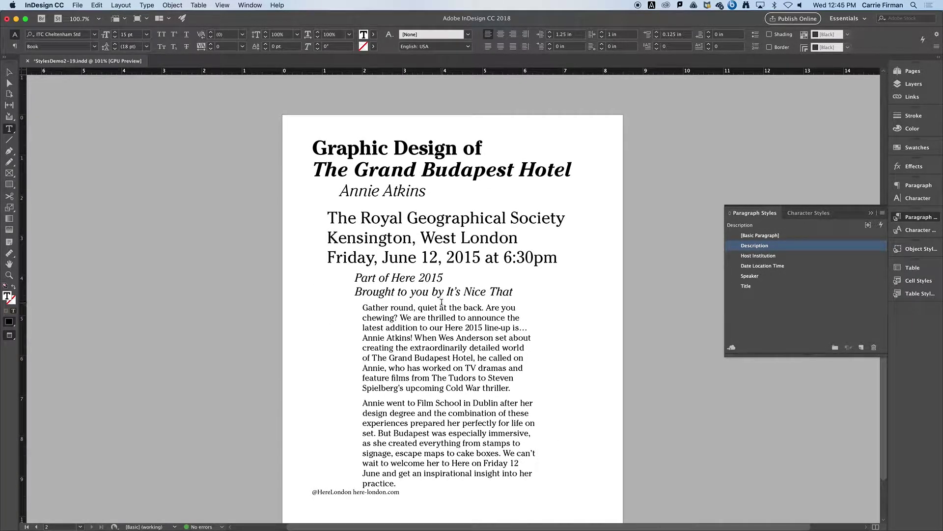
scroll(447, 327, "down", 4)
scroll(445, 324, "up", 4)
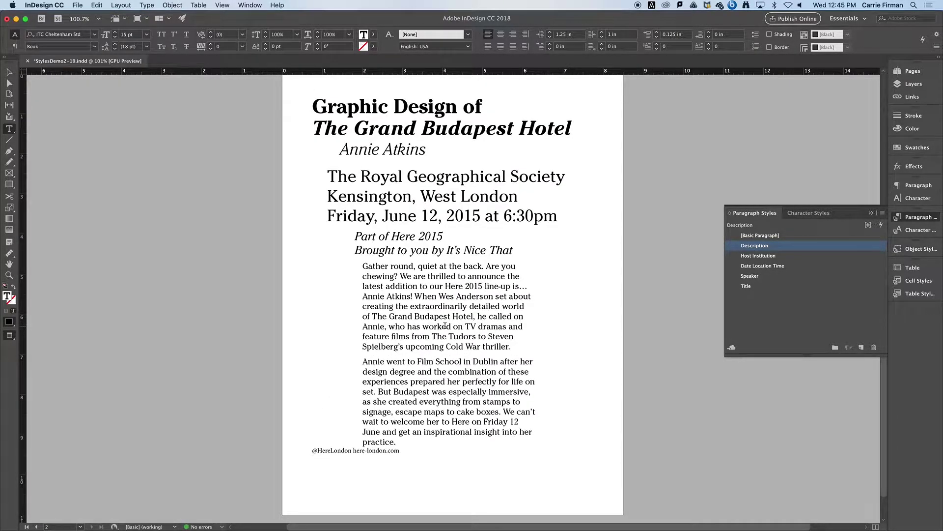
scroll(445, 325, "up", 10)
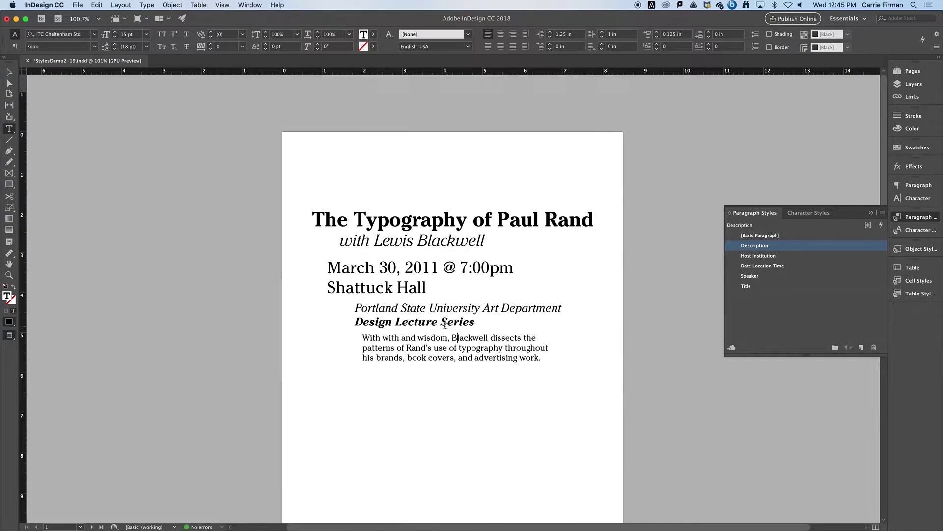
scroll(445, 324, "down", 10)
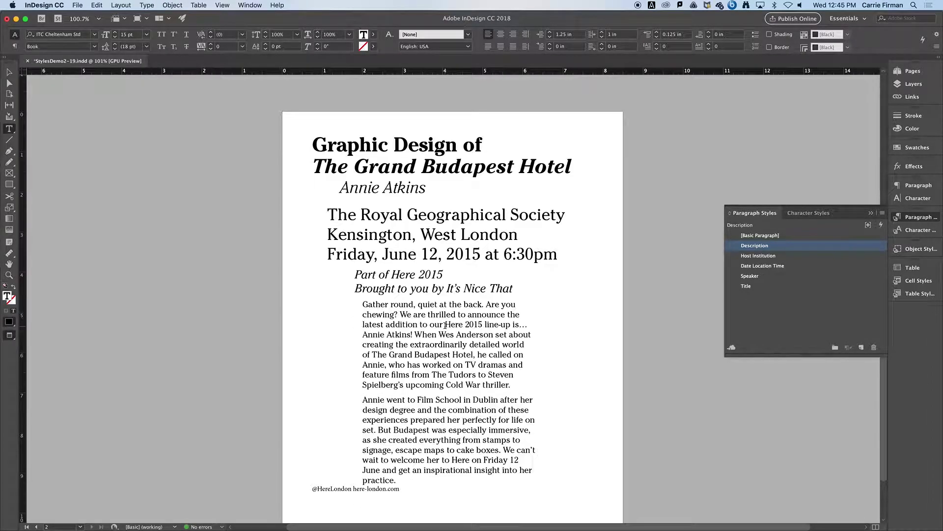
scroll(491, 165, "down", 1)
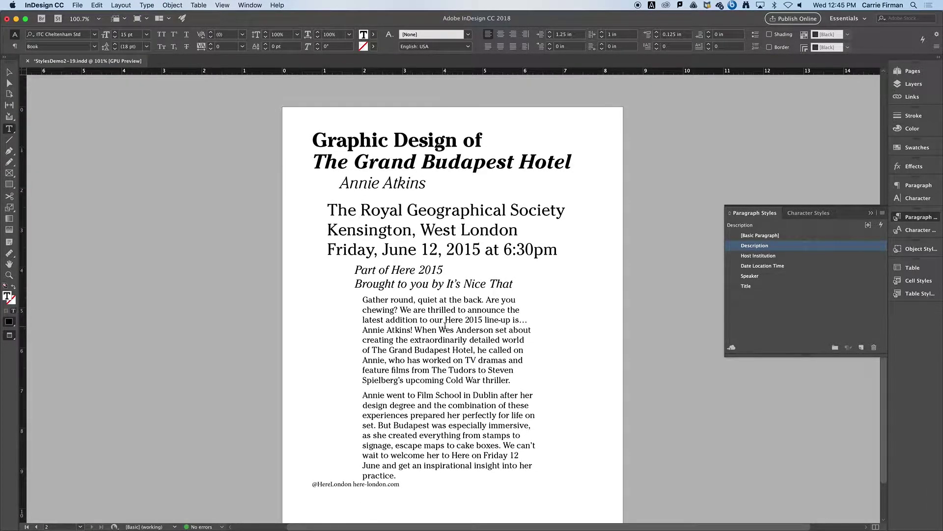
Replace "at" with "@" before the time in the Grand Budapest Hotel poster's date line
double_click(500, 251)
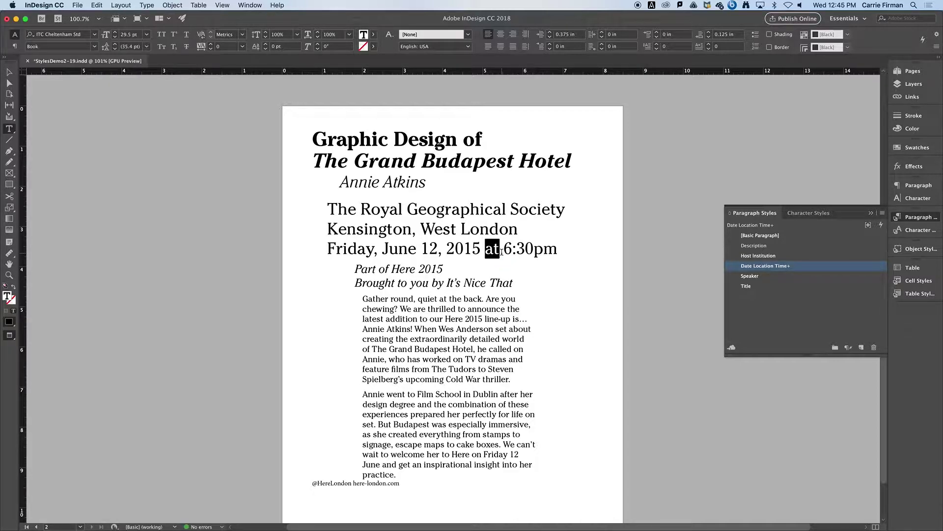
type("@")
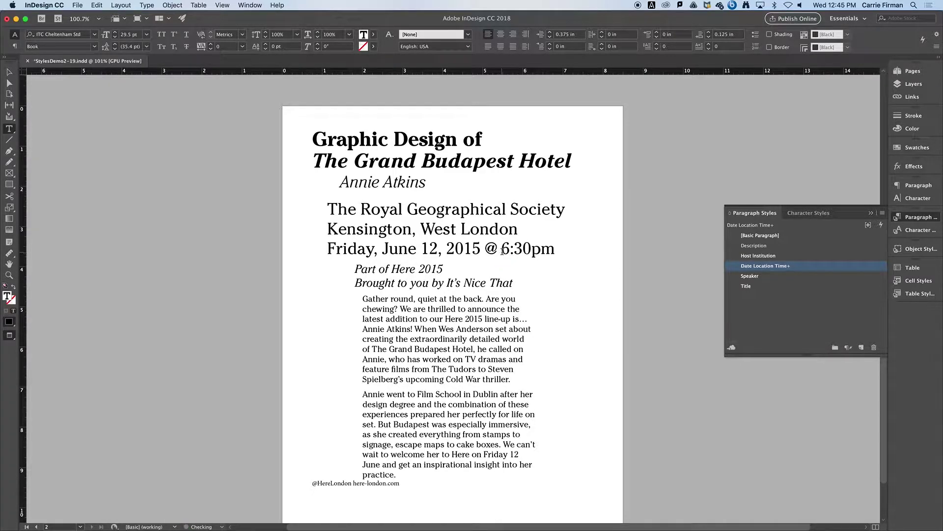
scroll(516, 256, "down", 1)
scroll(516, 256, "down", 3)
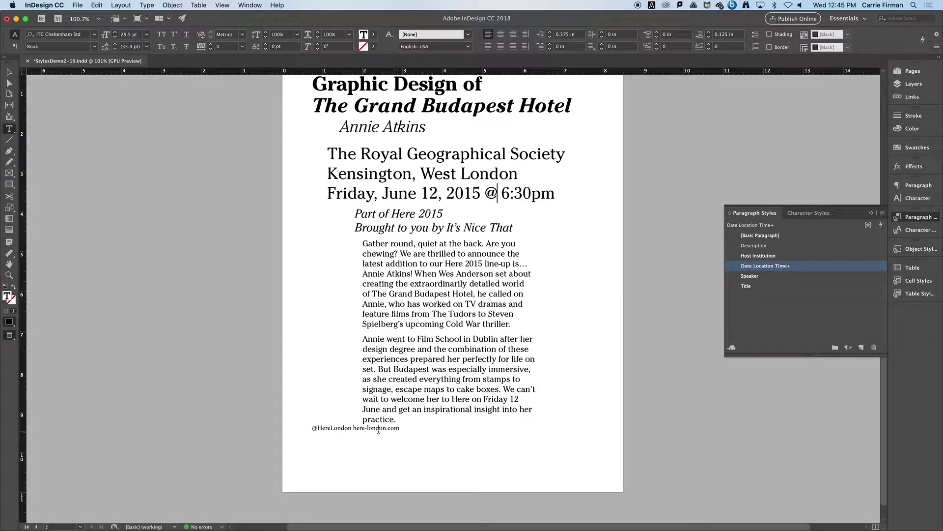
left_click_drag(402, 428, 314, 428)
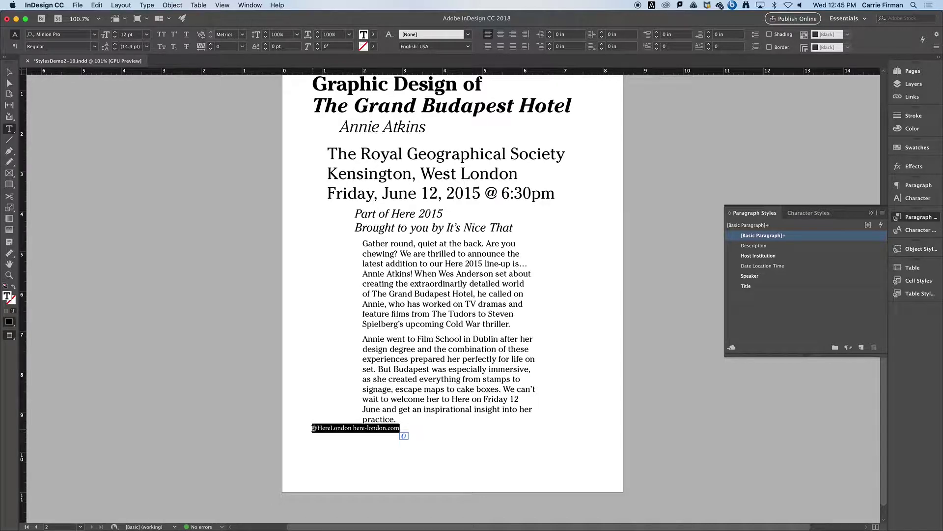
left_click_drag(392, 213, 447, 213)
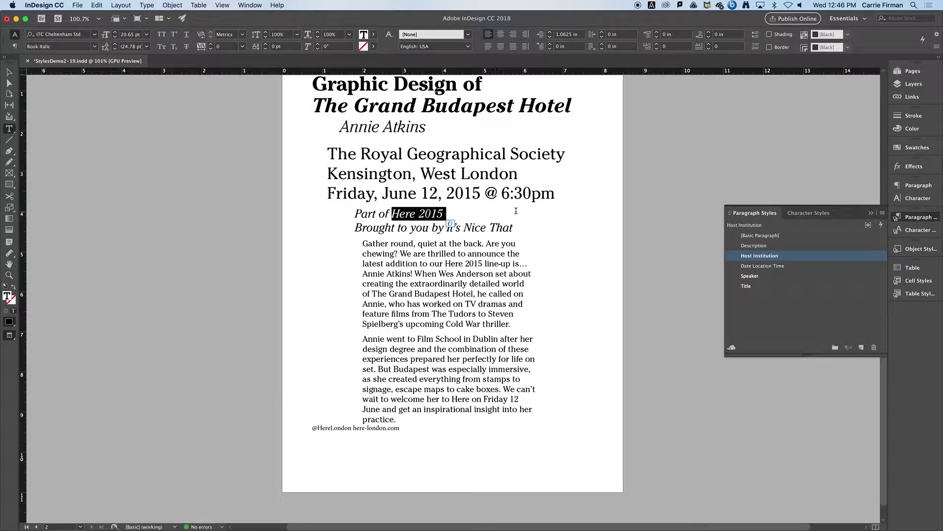
left_click(373, 428)
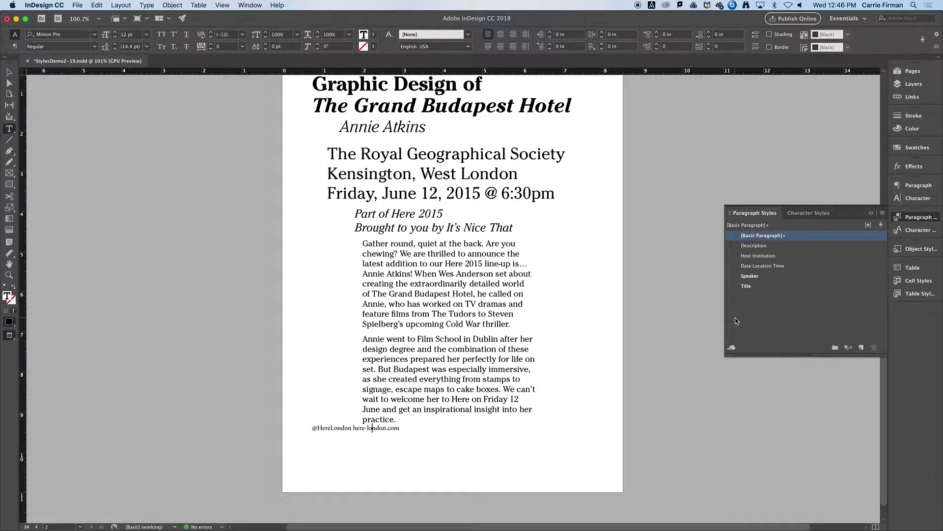
left_click(763, 278)
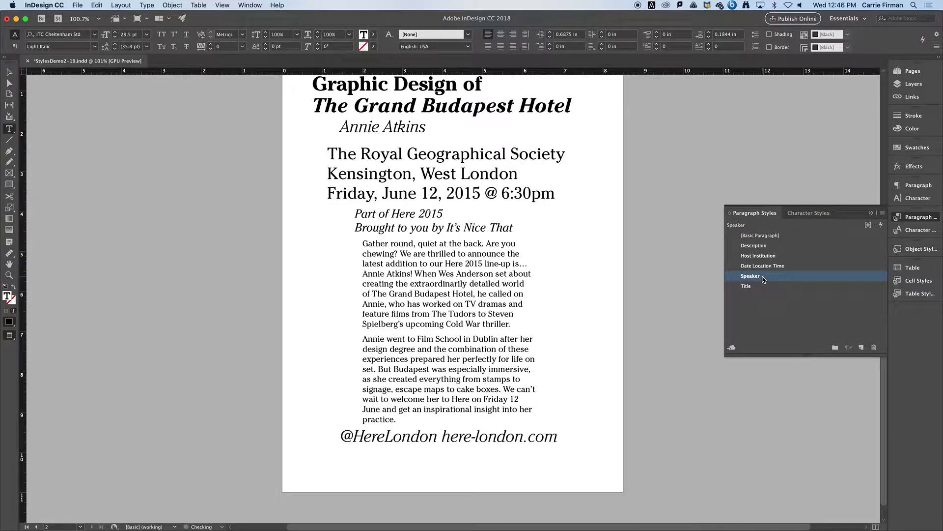
left_click(769, 267)
left_click(768, 256)
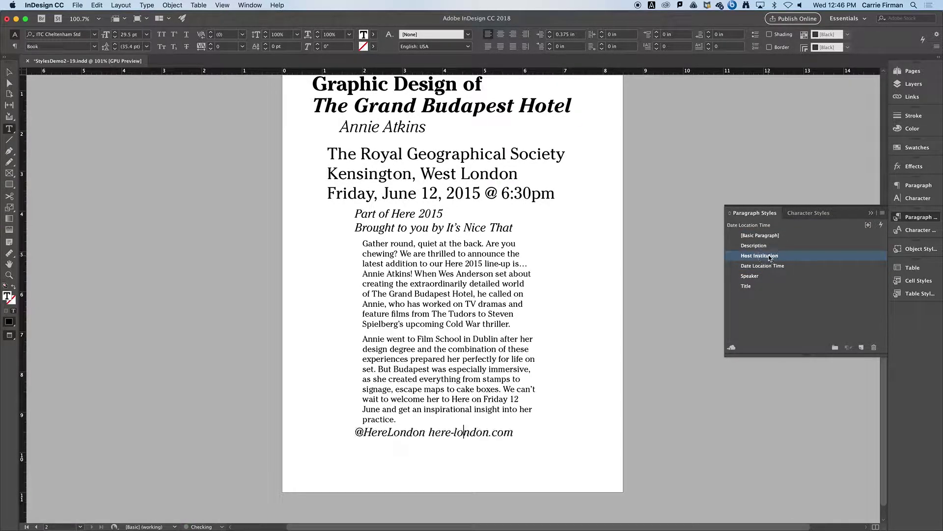
left_click(765, 245)
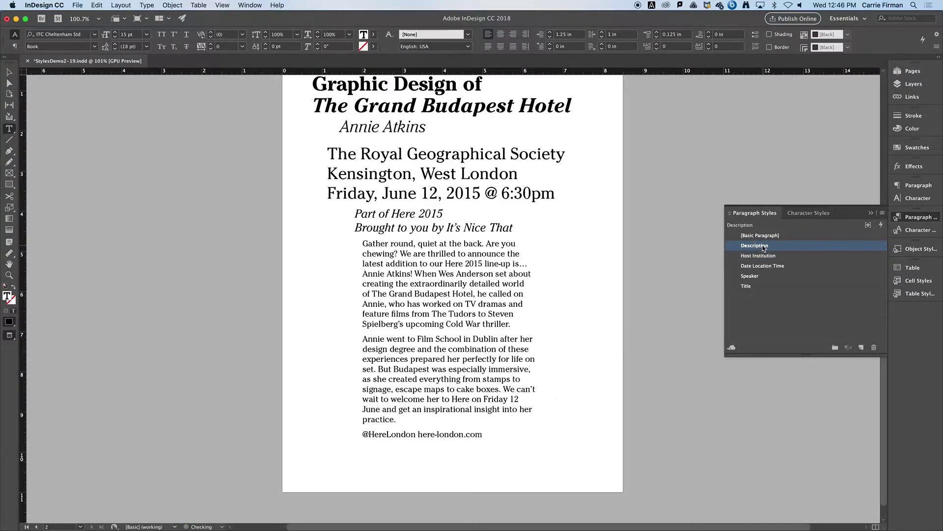
left_click(759, 288)
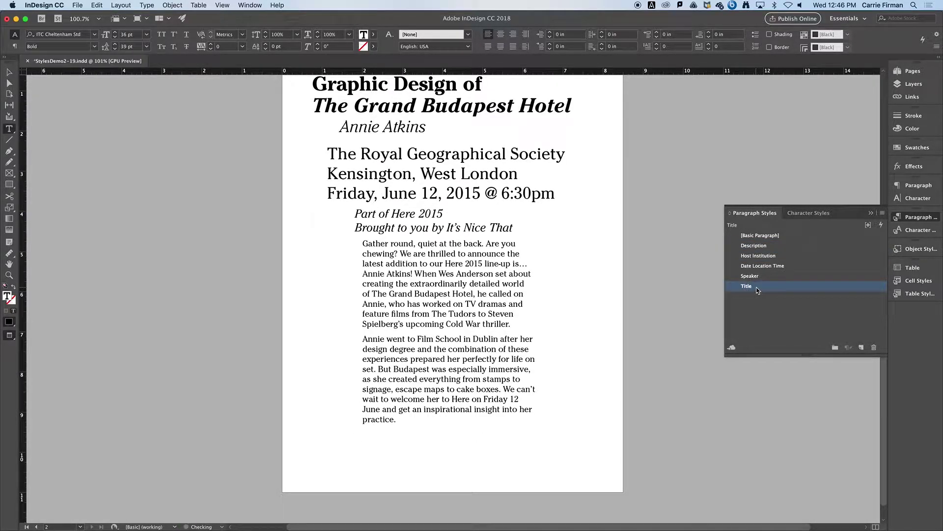
left_click(755, 248)
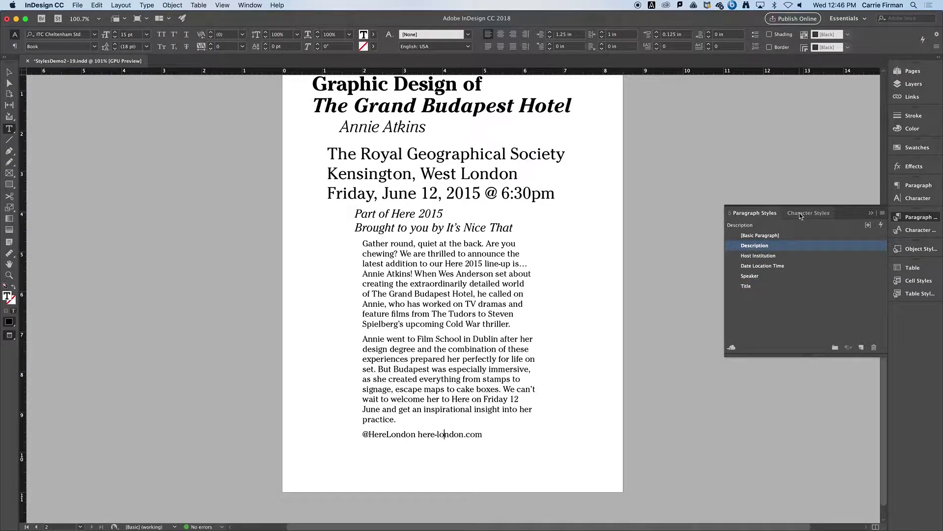
triple_click(456, 434)
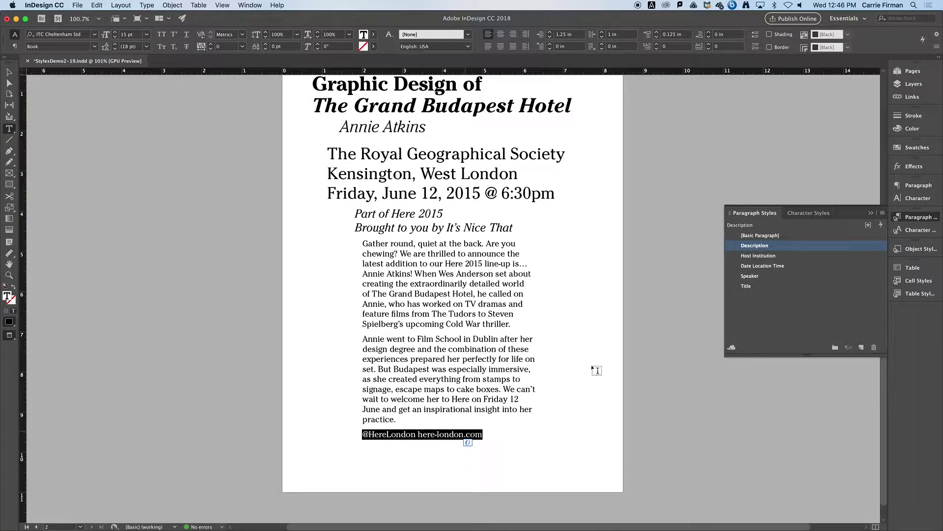
left_click(809, 213)
left_click(756, 246)
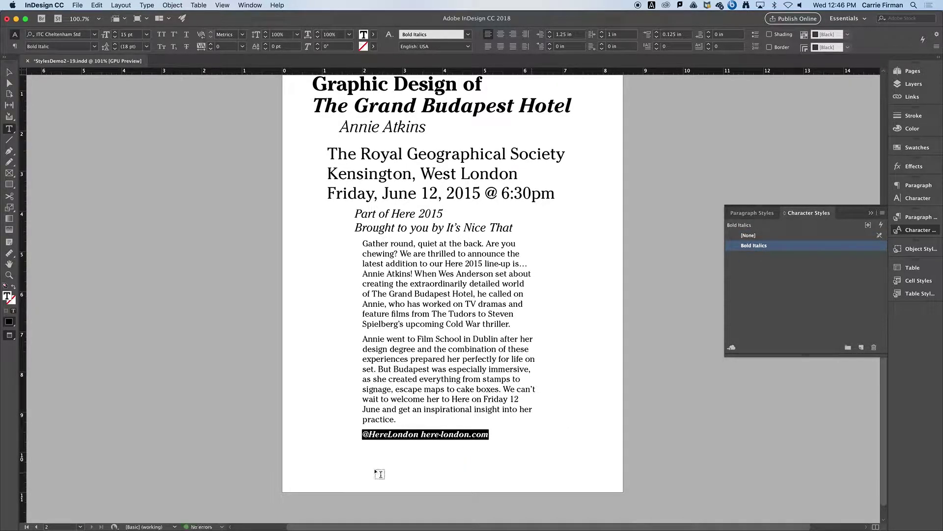
left_click(441, 436)
left_click(483, 433)
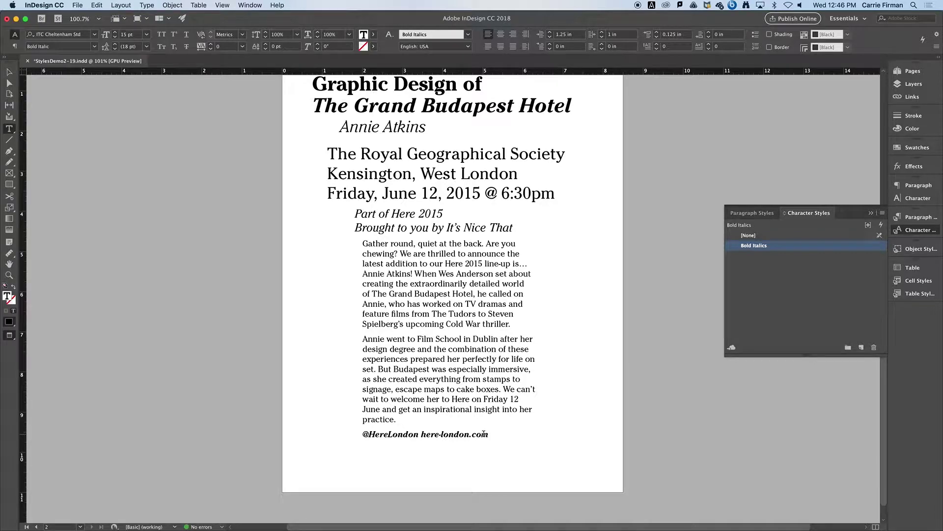
Move the Grand Budapest Hotel text frame down the page to a Y position of about 0.88 in, then deselect it
scroll(484, 434, "up", 1)
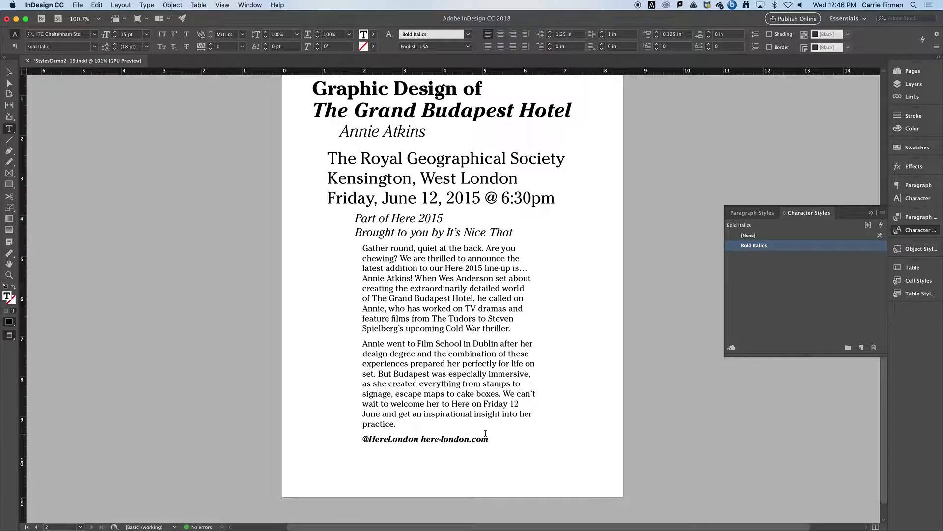
scroll(485, 433, "up", 2)
scroll(485, 433, "down", 1)
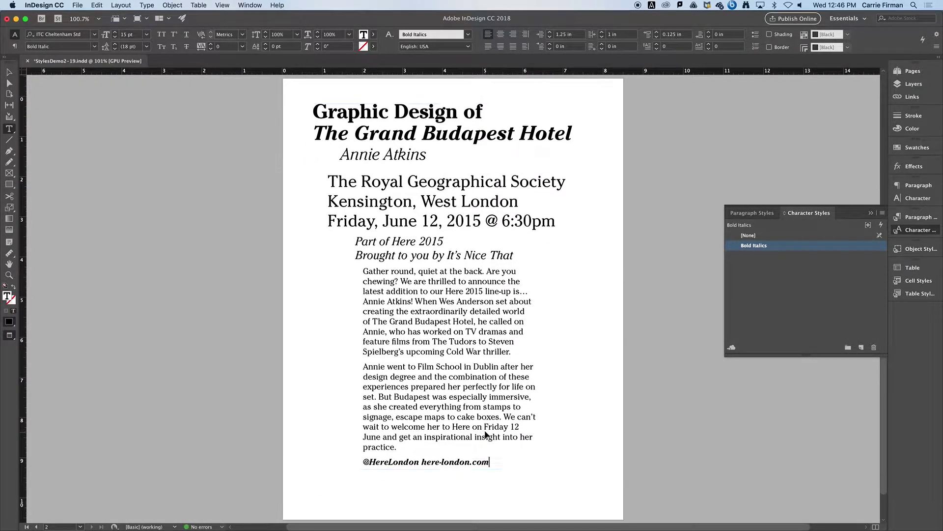
left_click(11, 73)
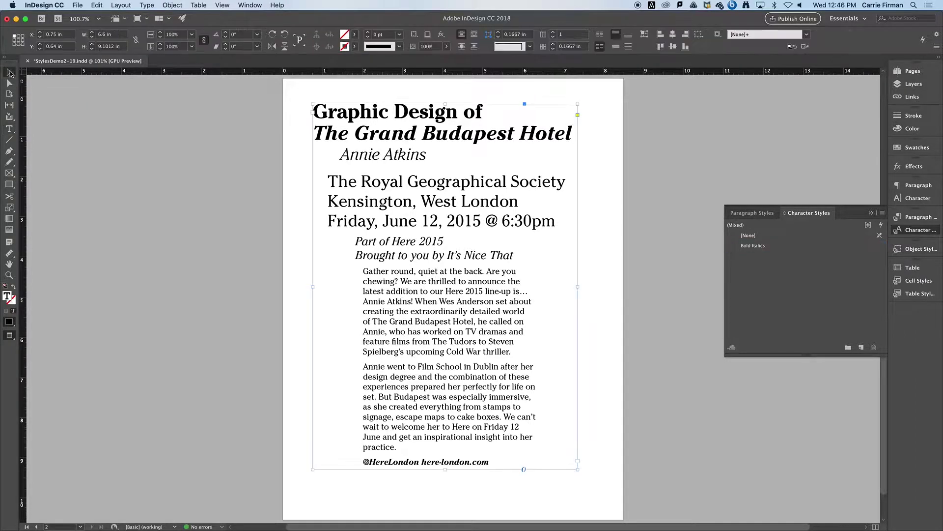
left_click_drag(418, 233, 418, 250)
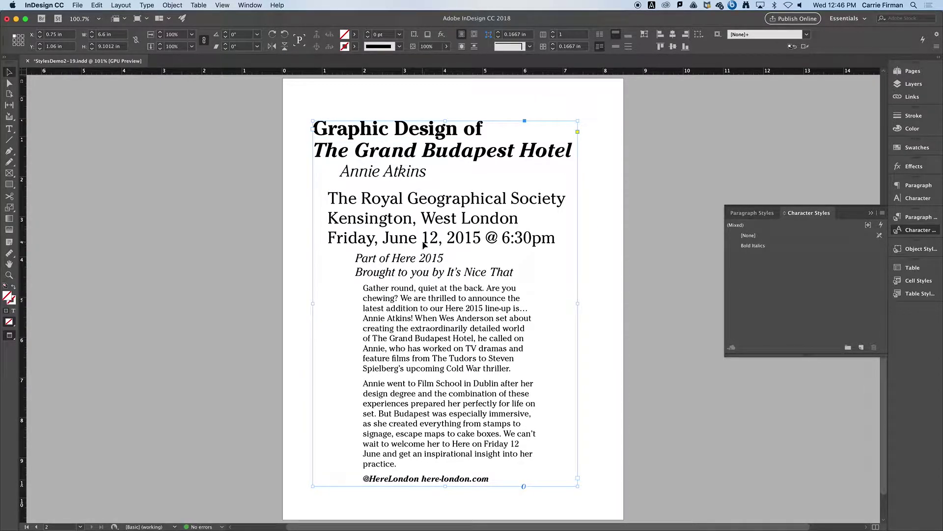
left_click(620, 285)
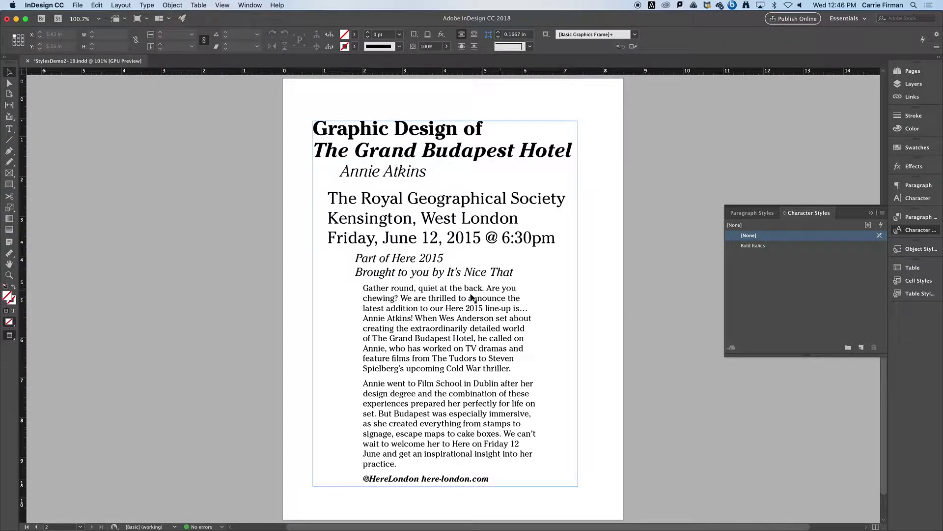
left_click_drag(463, 302, 462, 294)
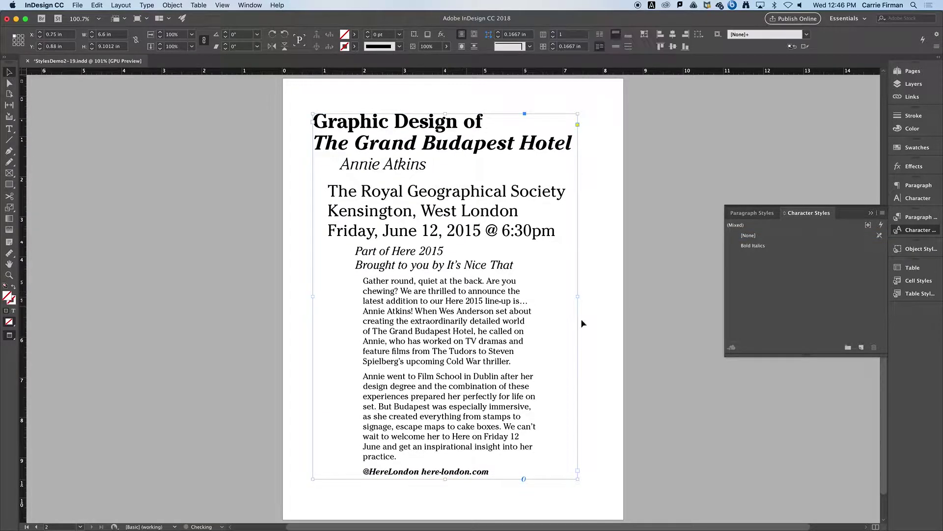
left_click(629, 327)
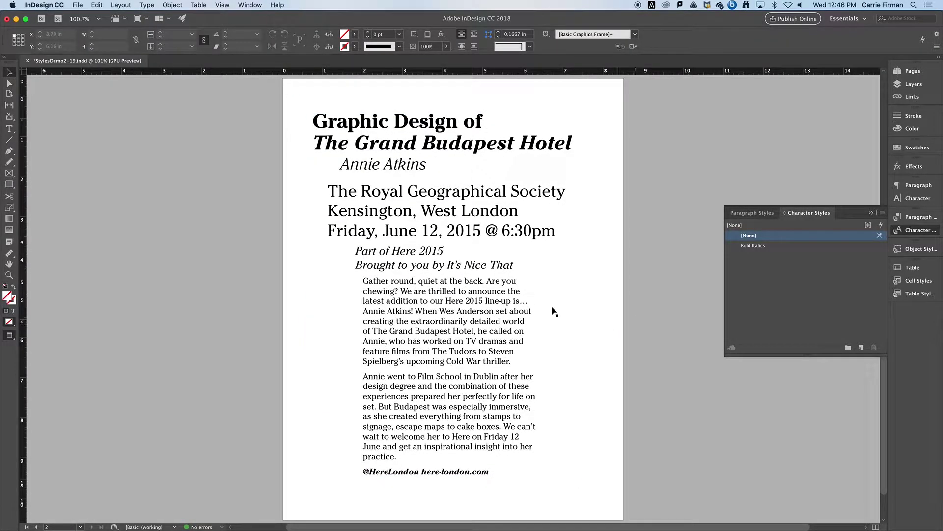
Set the Paul Rand text frame's Y position to 0.88 in to match the Grand Budapest Hotel frame, and deselect it
left_click(401, 249)
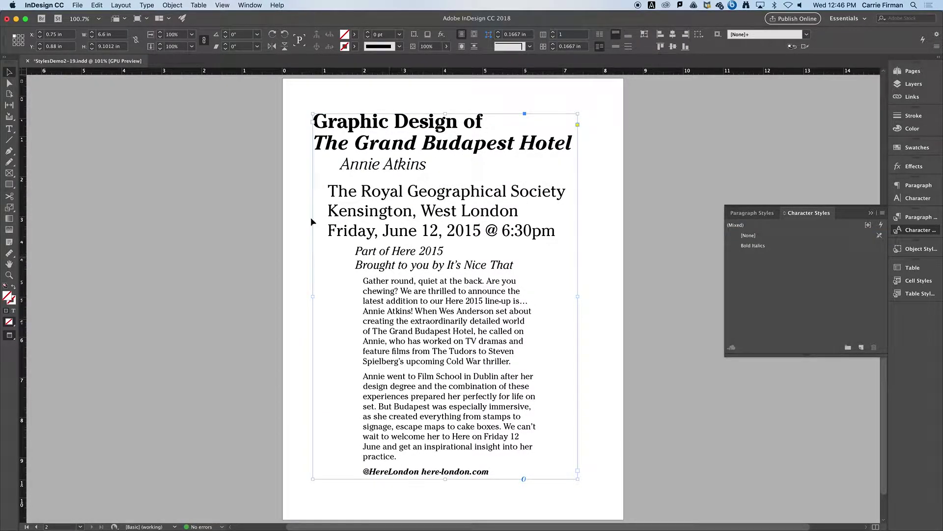
key("shift+Page_Up")
left_click(344, 220)
left_click(59, 46)
key("BackSpace")
type("0.88")
key("Return")
left_click(194, 208)
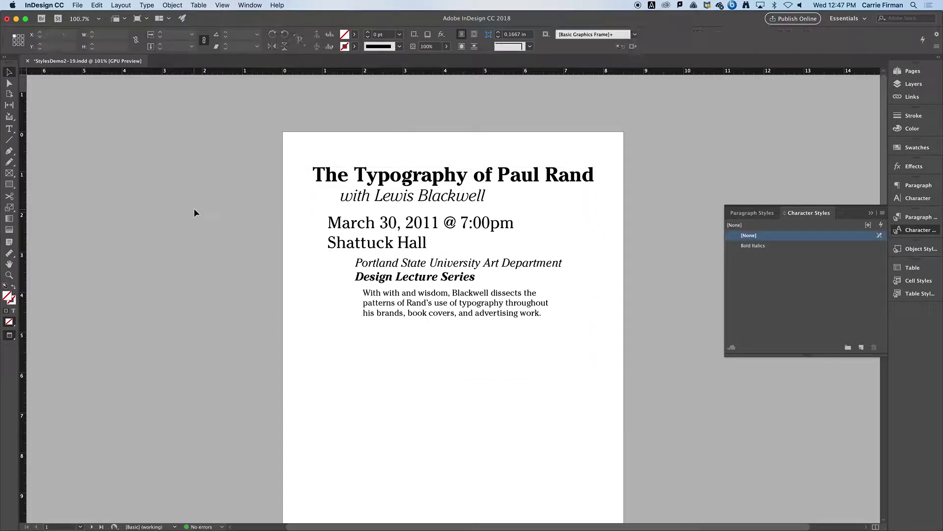
scroll(198, 207, "down", 2)
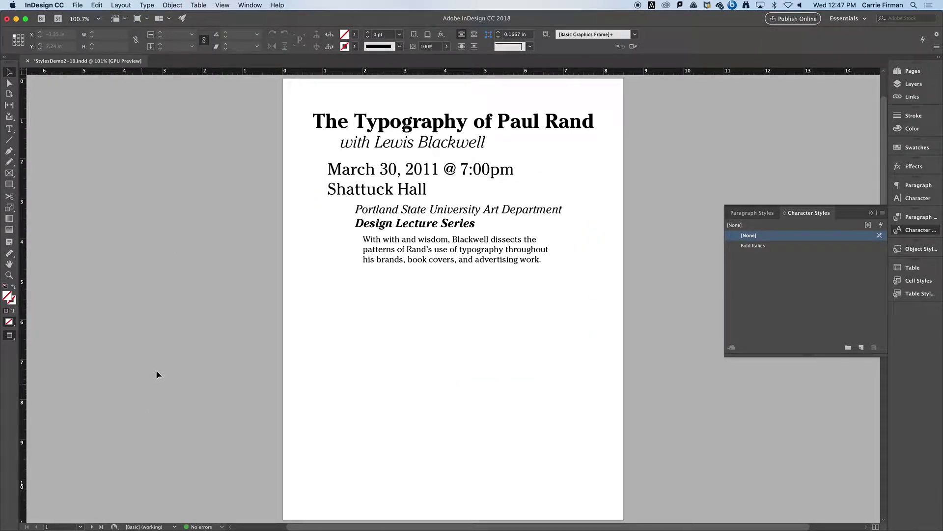
Save the document and view both lecture posters in presentation mode, starting with the Paul Rand page
key("super+s")
left_click(15, 338)
left_click_drag(14, 339, 47, 385)
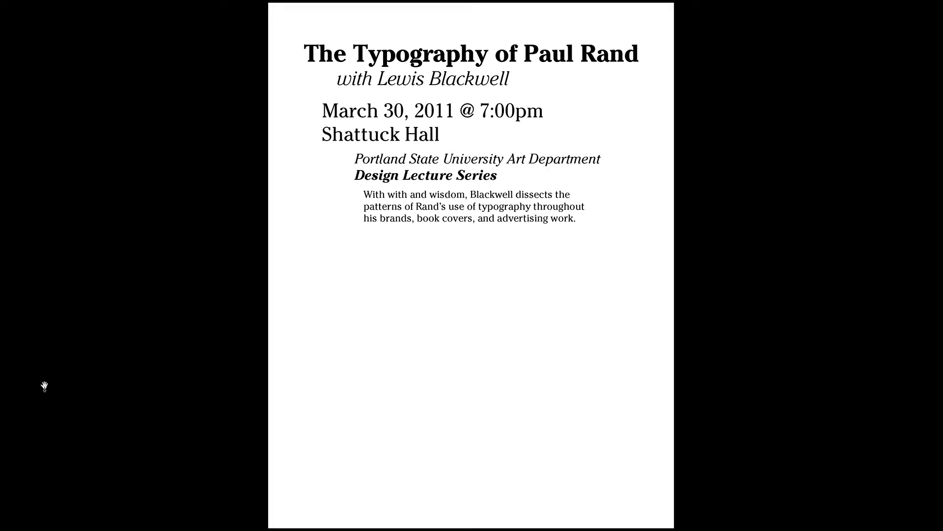
key("Right")
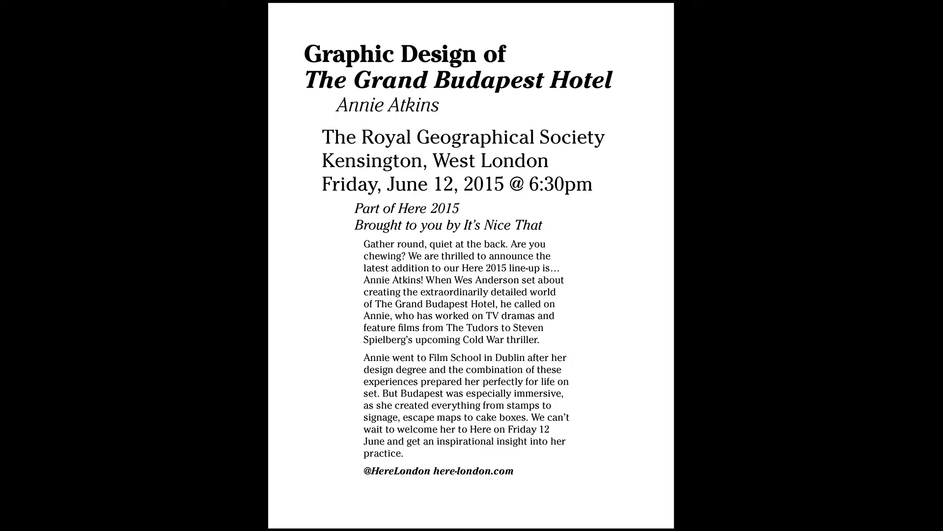
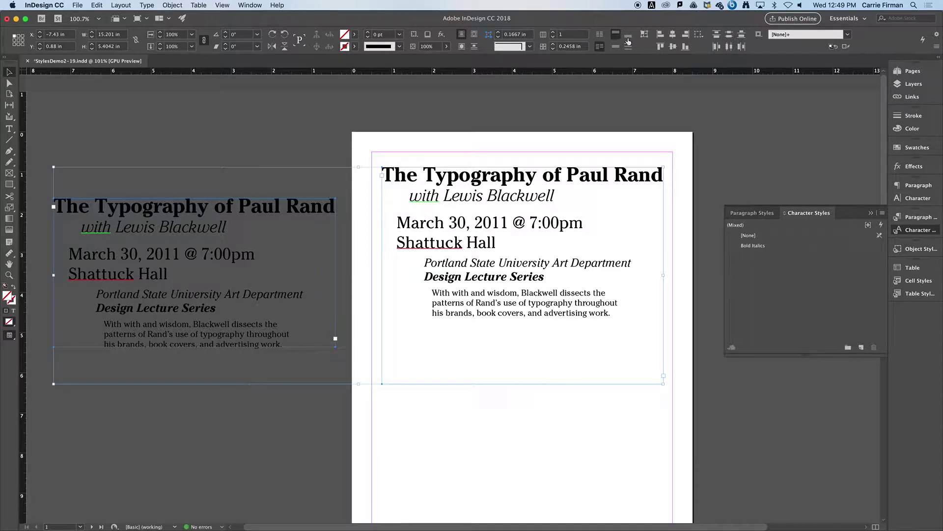
Align the bottom edges of the Paul Rand text frame and its duplicate on the pasteboard, and deselect them
left_click(685, 47)
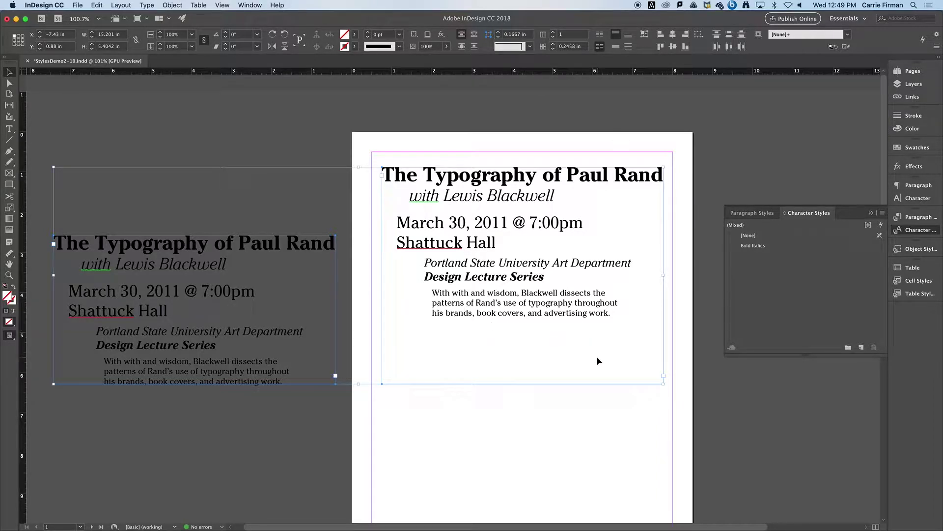
left_click(553, 400)
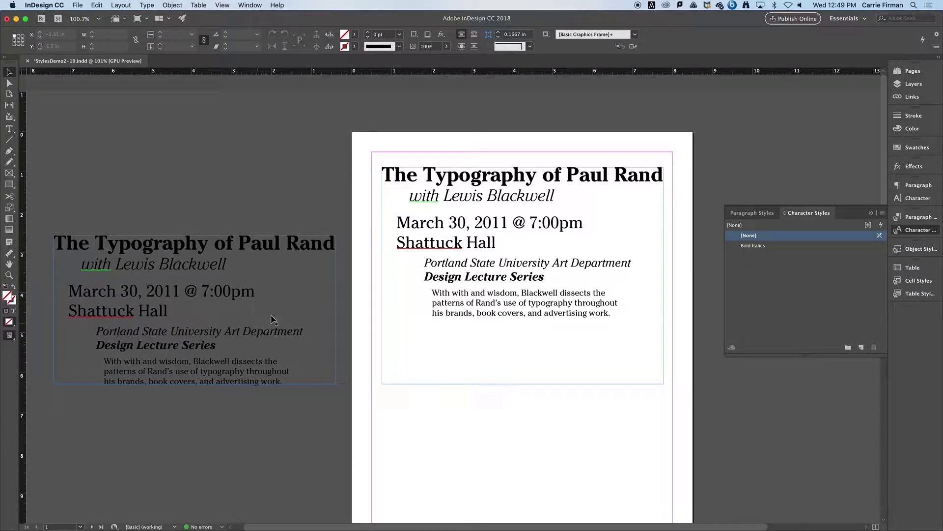
scroll(422, 355, "down", 5)
scroll(421, 355, "down", 10)
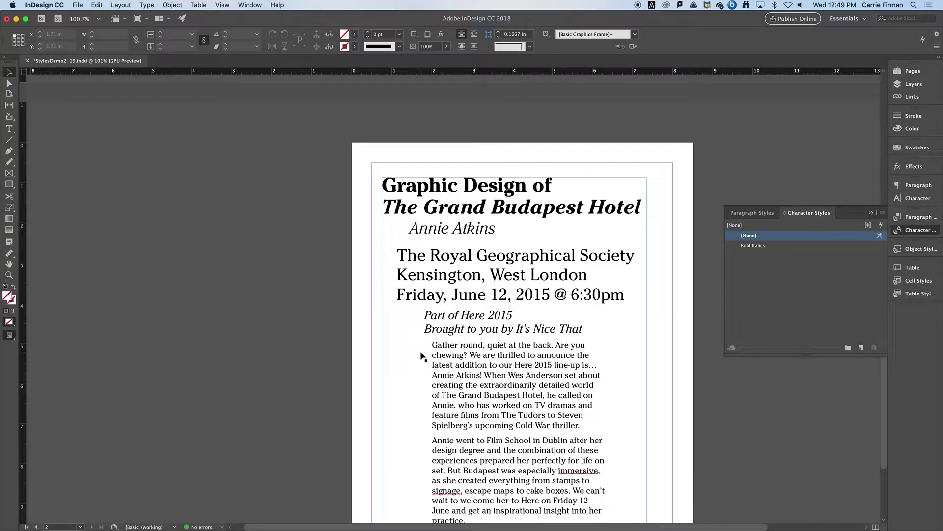
double_click(518, 418)
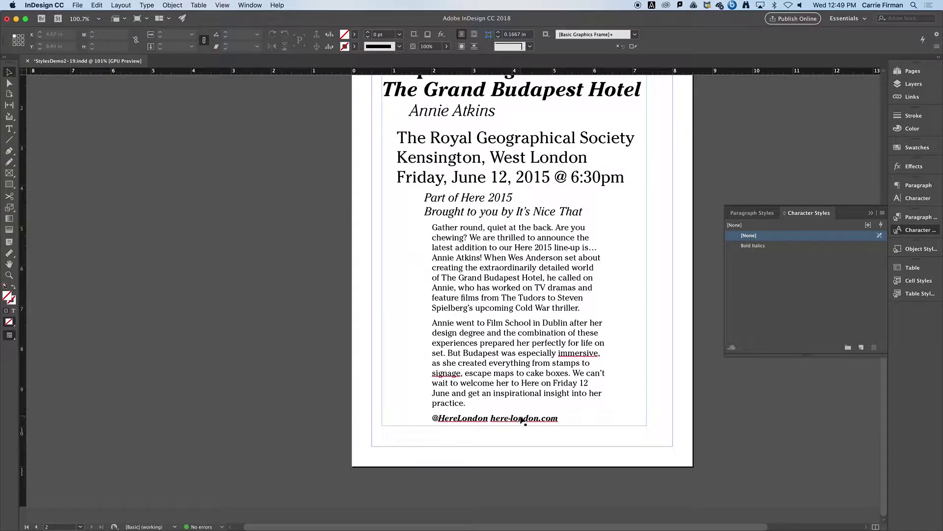
left_click_drag(563, 418, 430, 420)
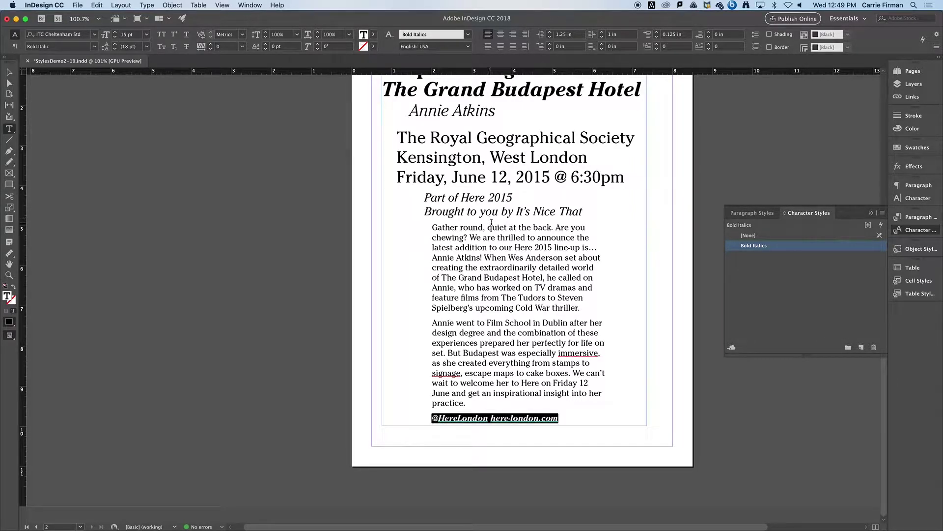
left_click(9, 73)
Paste the copied line as a separate text frame in the empty lower area of the Paul Rand page and fit the frame's height to the text
scroll(581, 370, "up", 10)
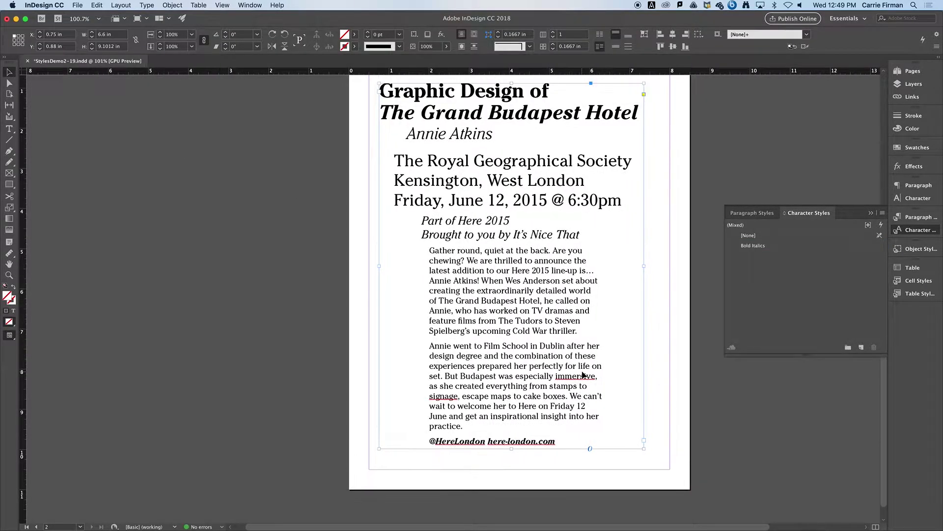
left_click(584, 255)
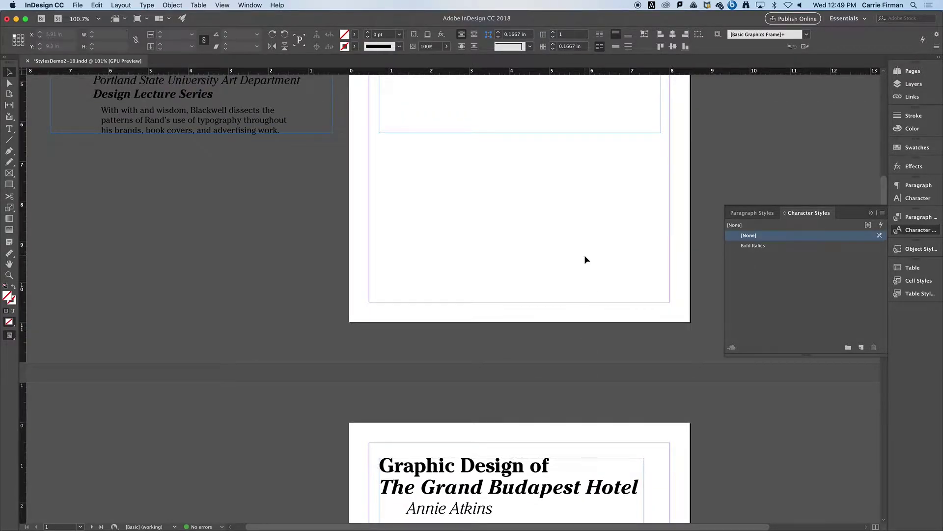
key("super+v")
left_click_drag(495, 327, 613, 301)
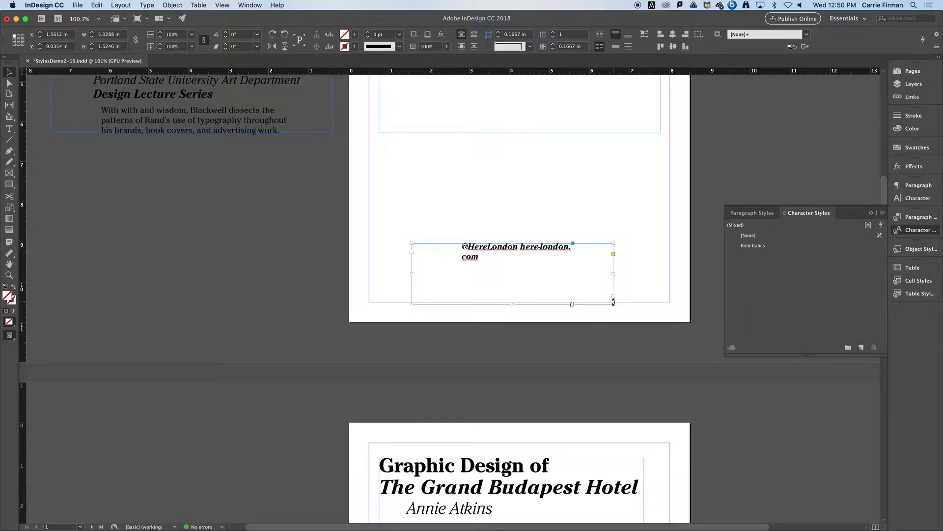
double_click(614, 301)
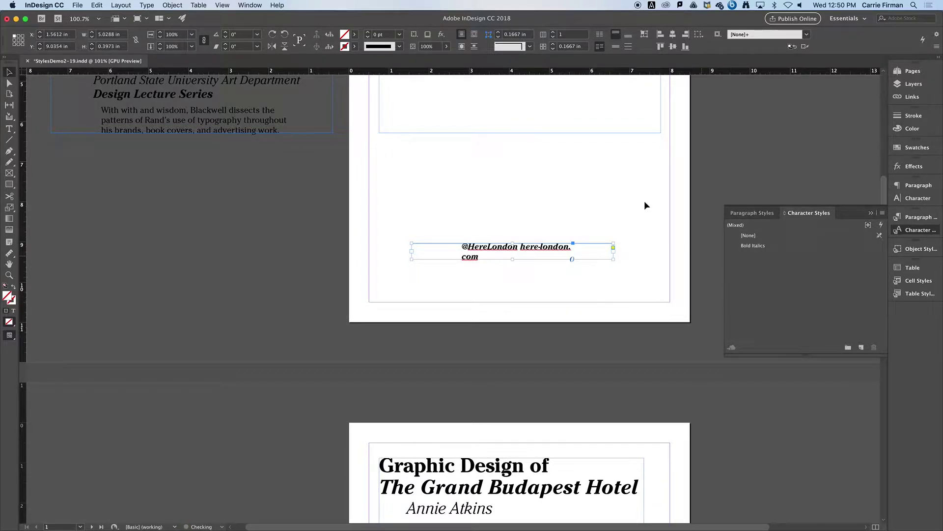
Apply [Basic Paragraph] with right alignment to the pasted line and move its frame to the lower-right corner of the page margins
left_click(755, 215)
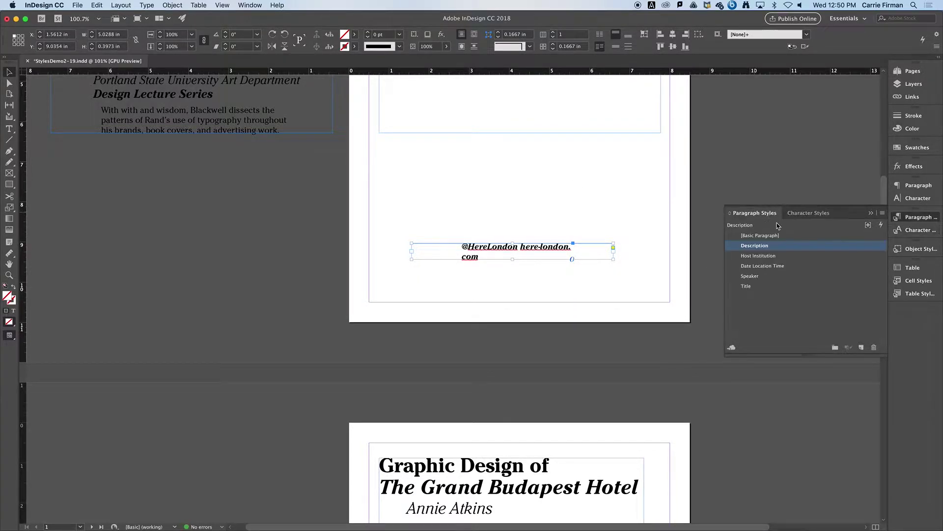
left_click(762, 236)
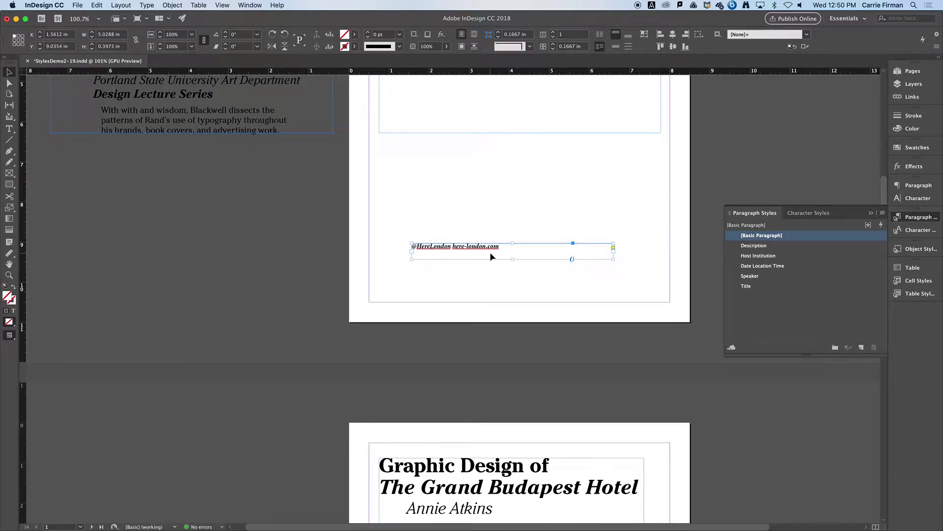
key("super+shift+r")
left_click_drag(597, 249, 654, 303)
key("Up")
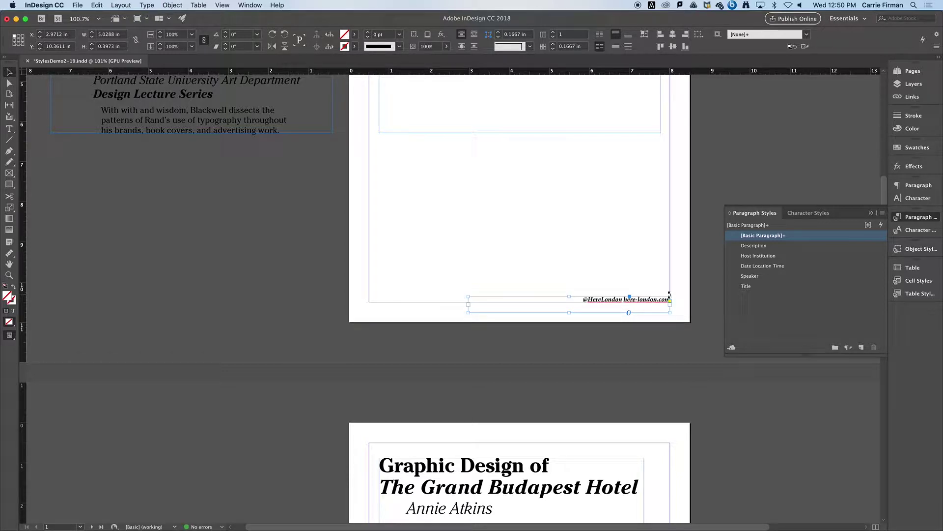
Compare the small contact line's text formatting with the Paul Rand description paragraph, and look over both poster pages
double_click(650, 299)
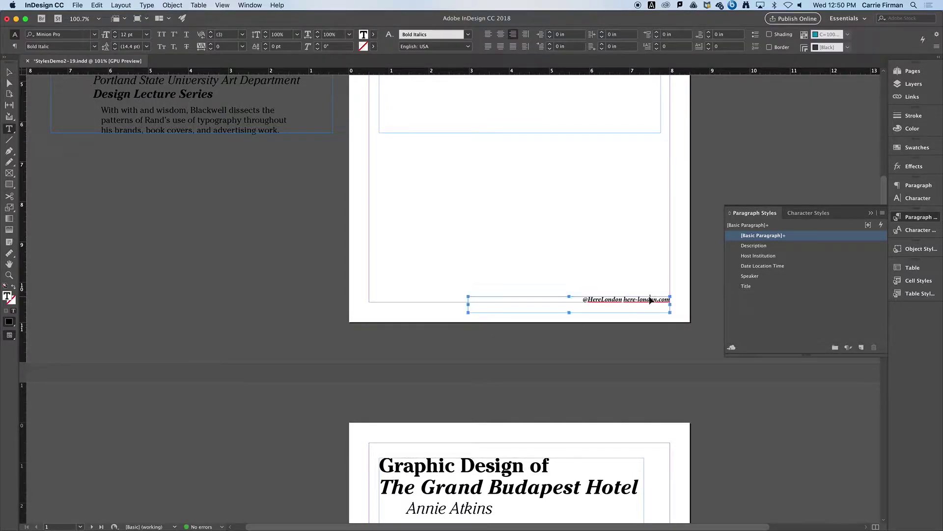
triple_click(650, 299)
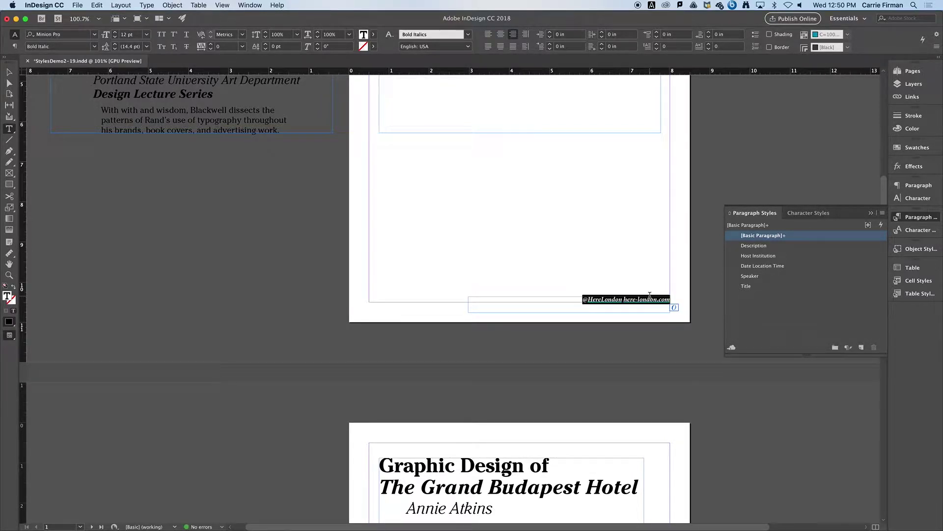
scroll(659, 327, "down", 3)
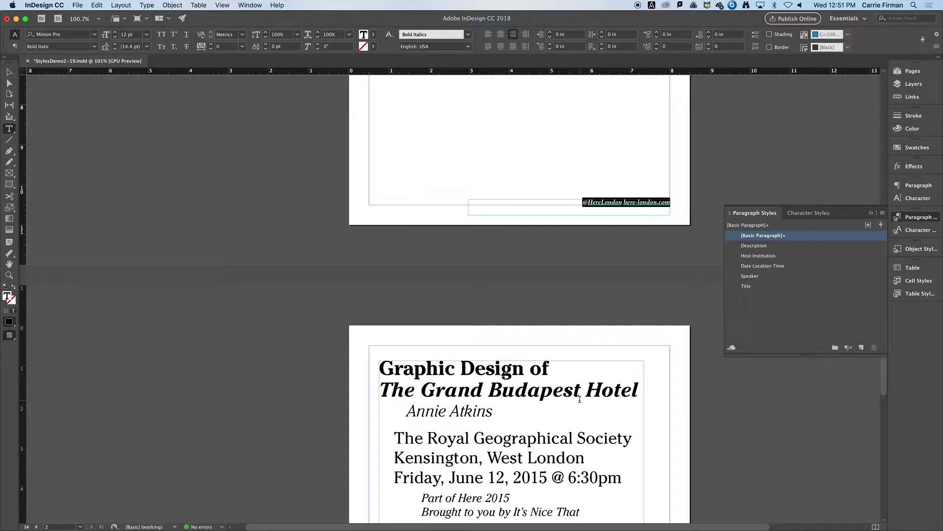
left_click(609, 203)
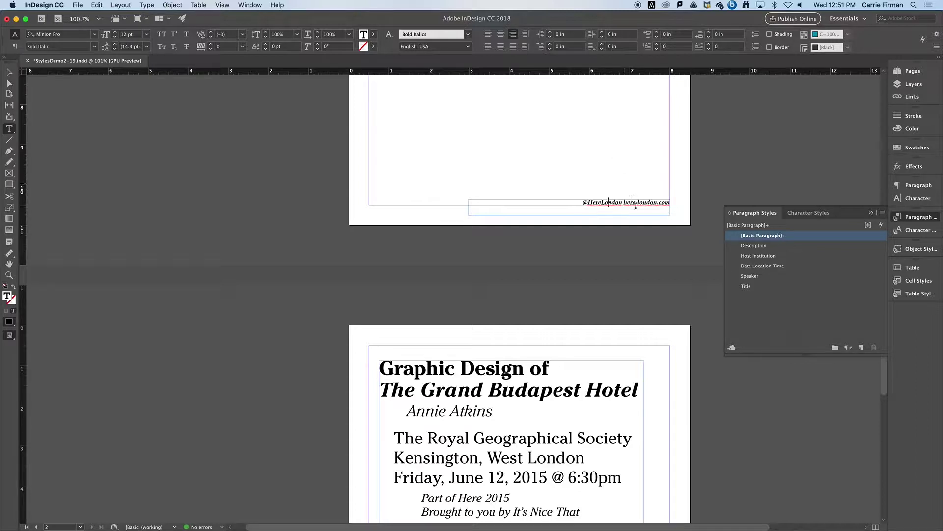
scroll(638, 265, "up", 5)
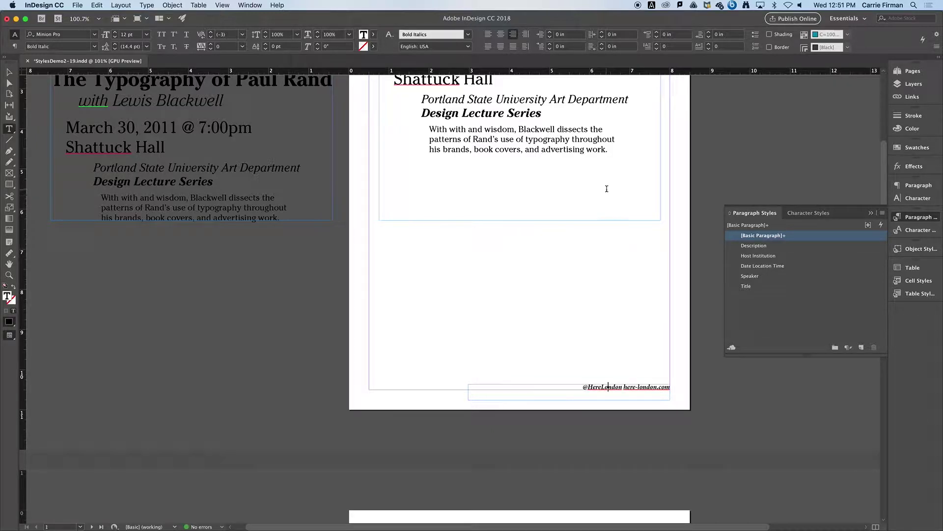
left_click(614, 150)
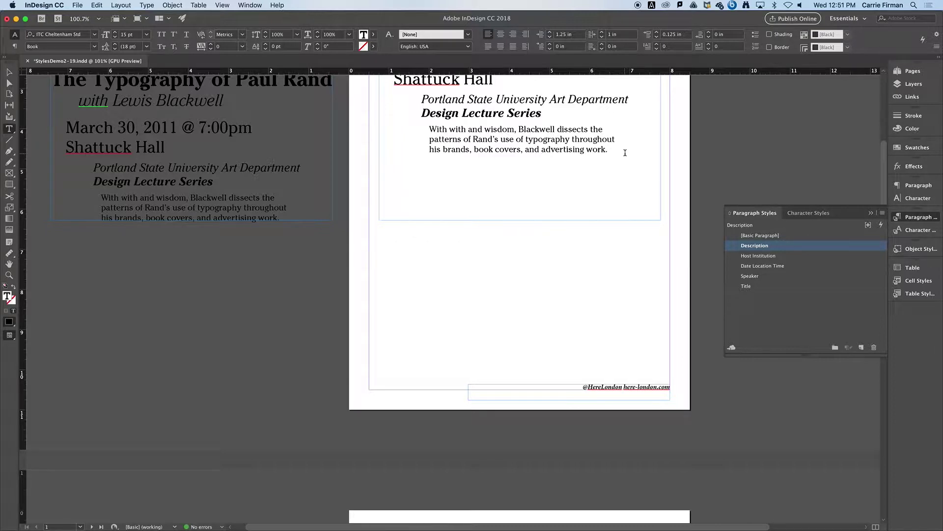
left_click(9, 72)
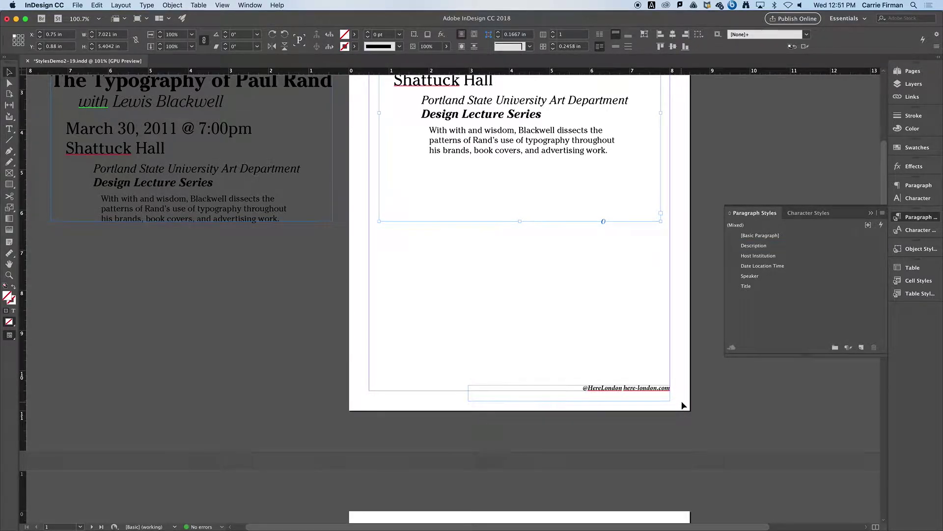
scroll(682, 404, "up", 5)
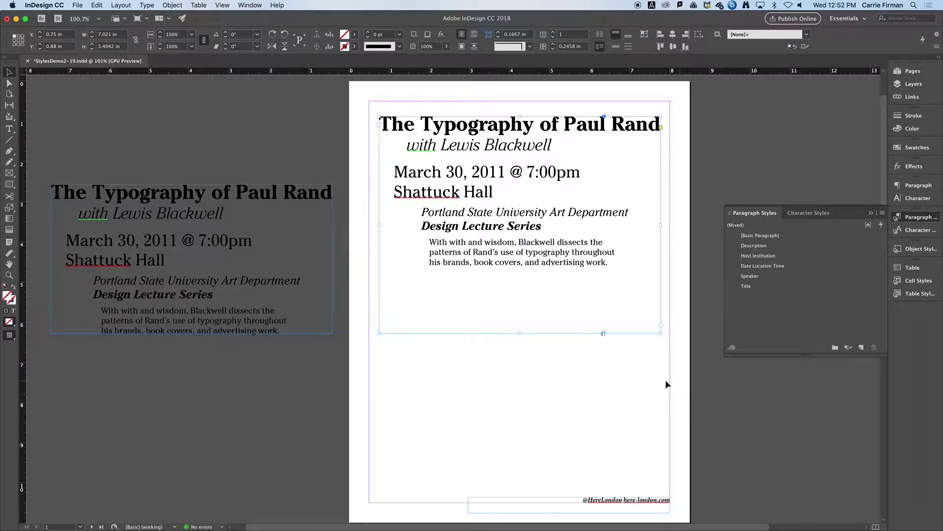
scroll(615, 387, "down", 3)
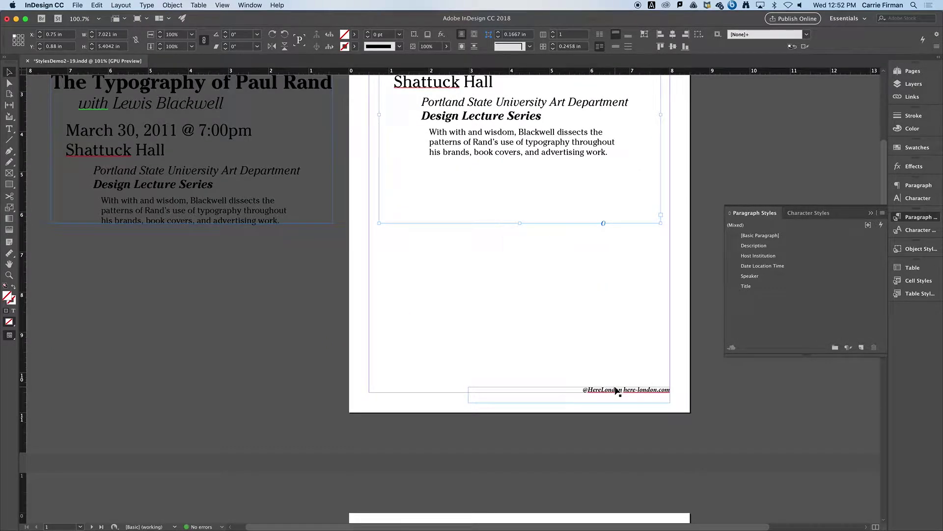
scroll(615, 390, "down", 5)
scroll(616, 391, "down", 5)
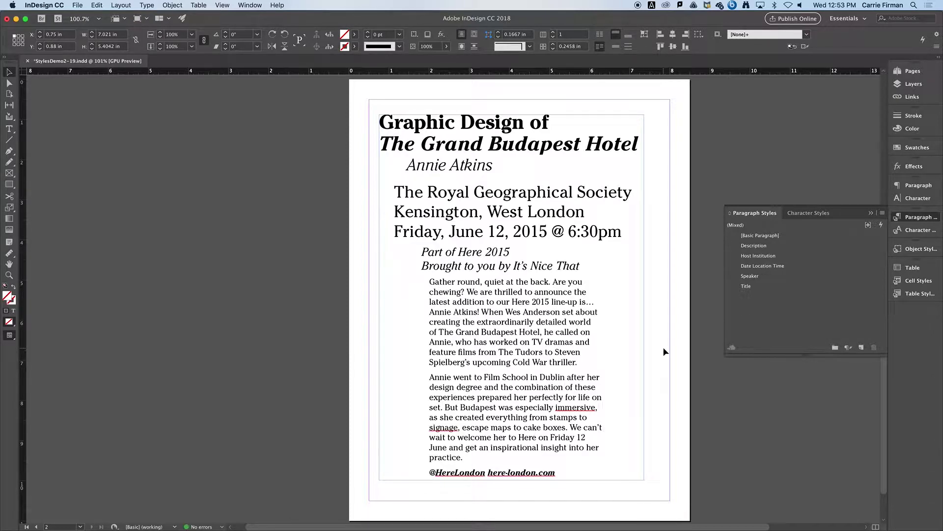
Switch to Chrome and open the 220-ExC-CookbookSample.pdf project sheet from the course's Projects and Resources page
mouse_move(540, 523)
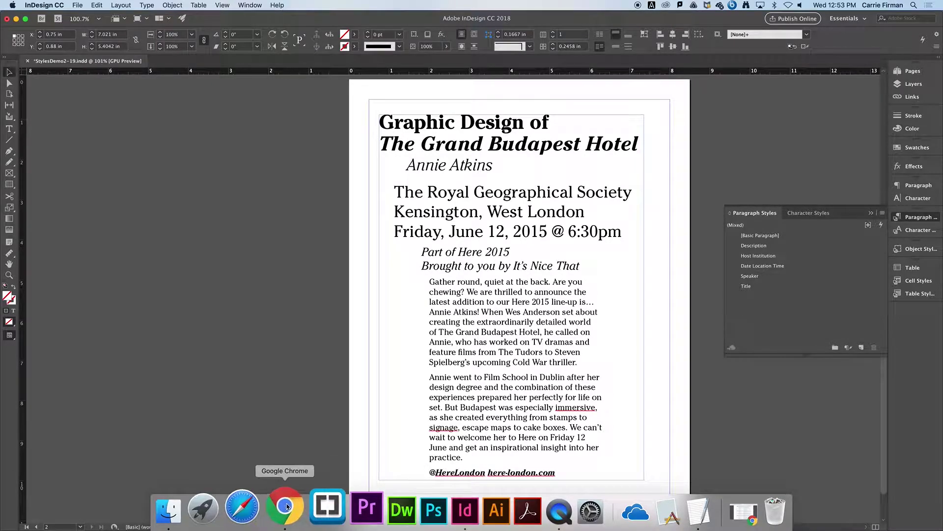
left_click(288, 506)
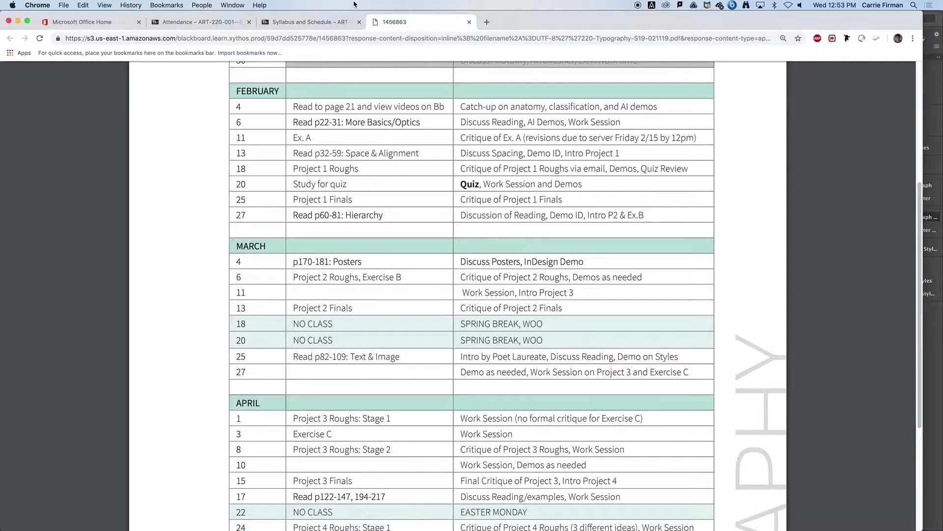
left_click(316, 24)
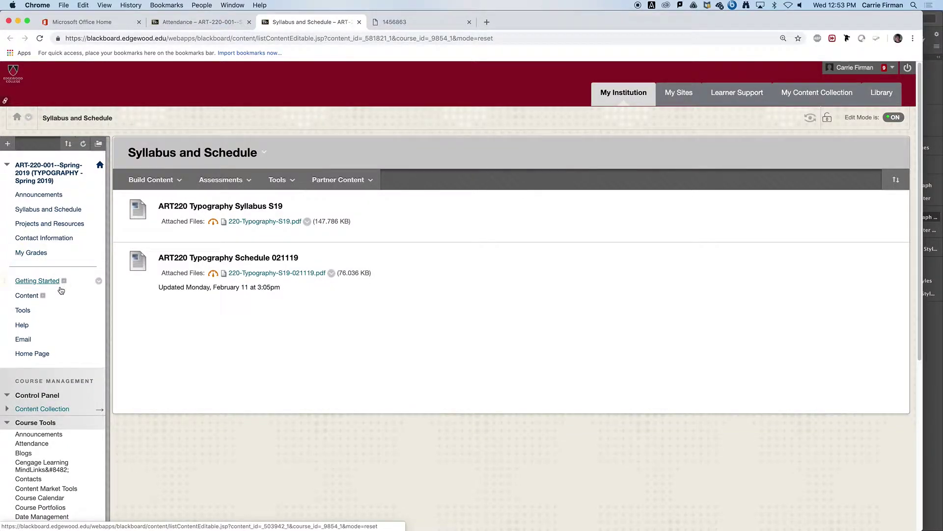
scroll(60, 289, "down", 1)
left_click(44, 211)
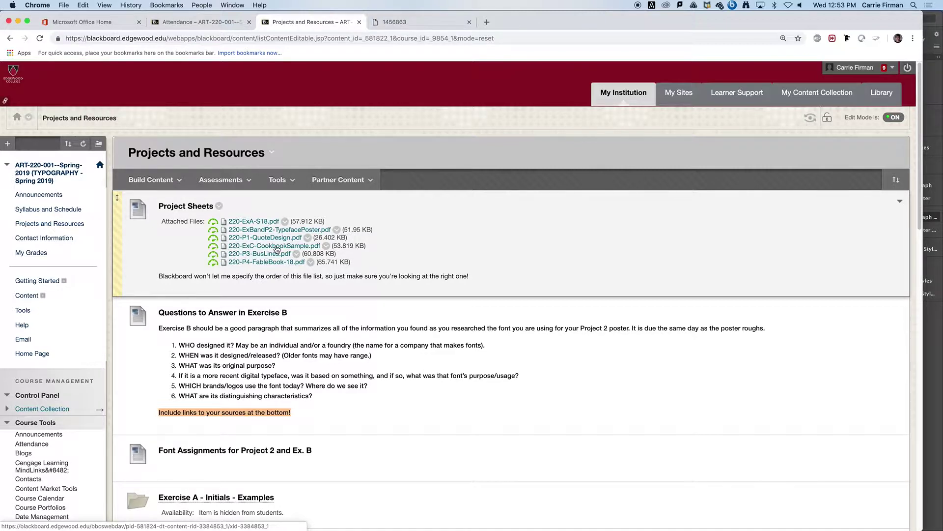
left_click(275, 248)
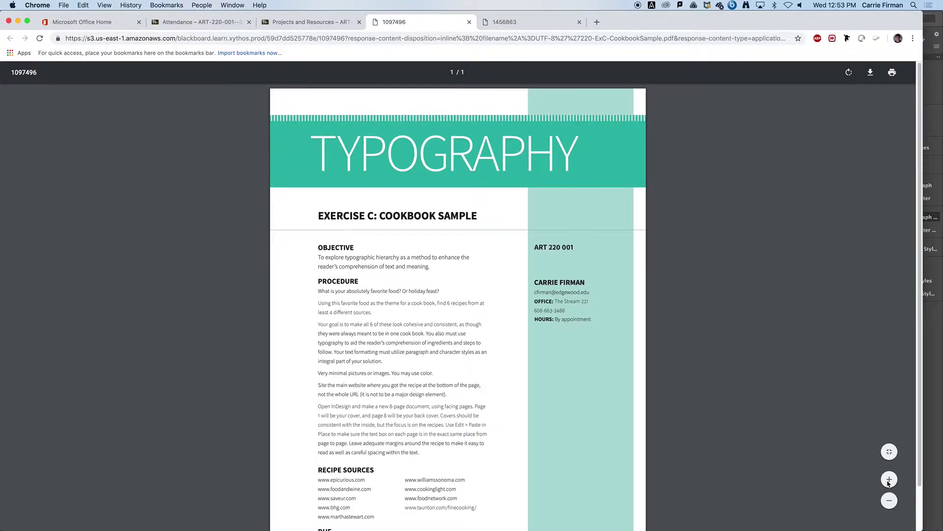
Enlarge the Exercise C sheet and read its procedure, highlighting "find 6 recipes from at least 4 different sources"
left_click(889, 479)
left_click(889, 479)
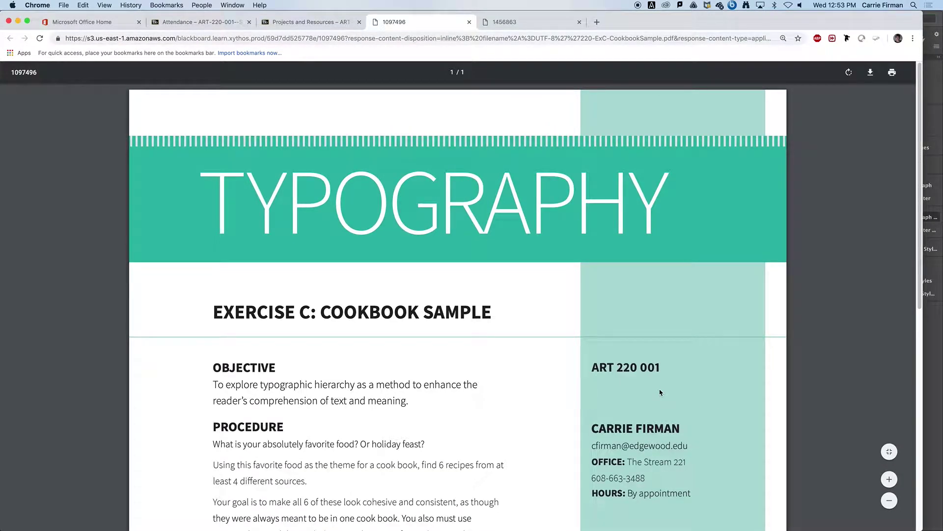
scroll(411, 354, "down", 5)
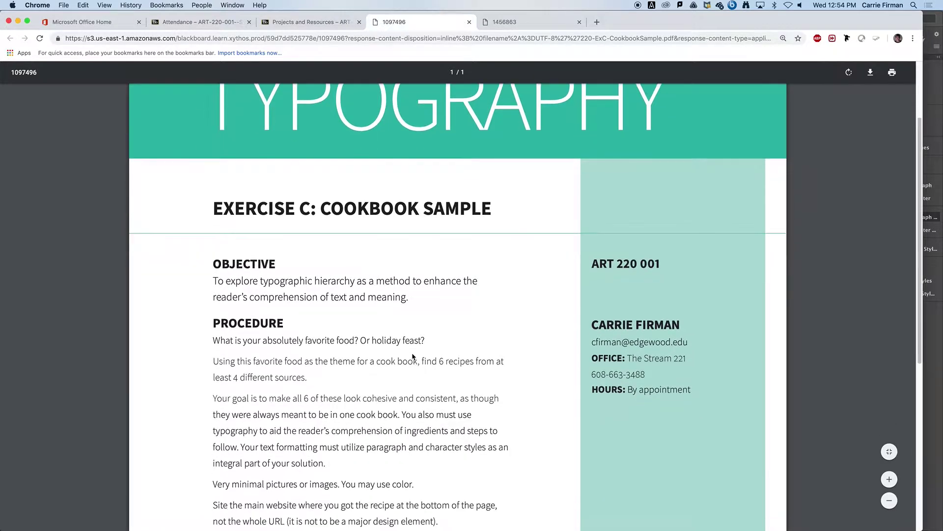
scroll(413, 354, "down", 5)
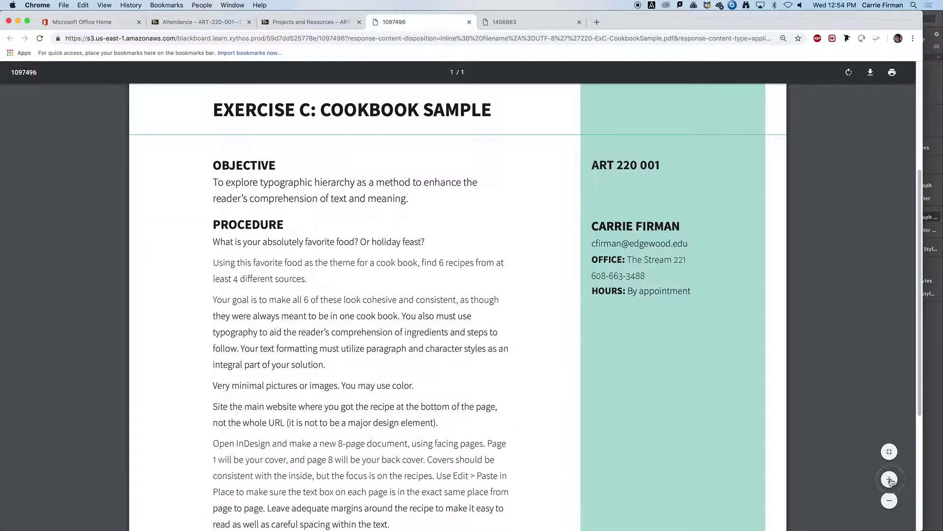
left_click(889, 479)
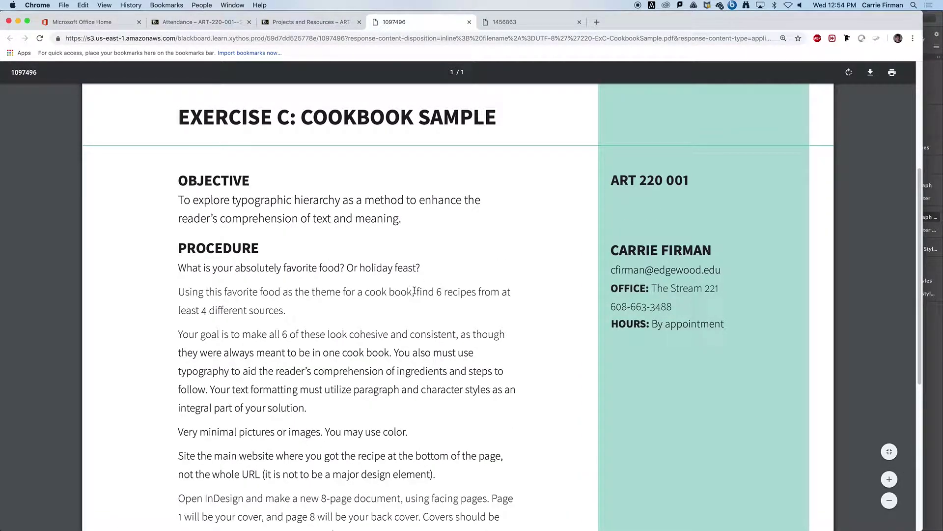
left_click_drag(421, 292, 287, 309)
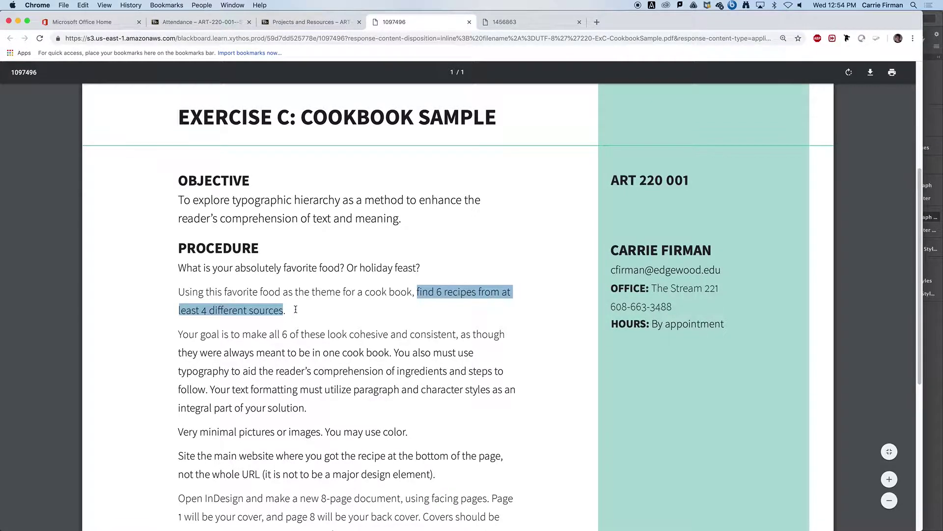
Read the rest of the Exercise C procedure through the recipe sources, including image, citation, 8-page layout and margin requirements
scroll(295, 309, "down", 3)
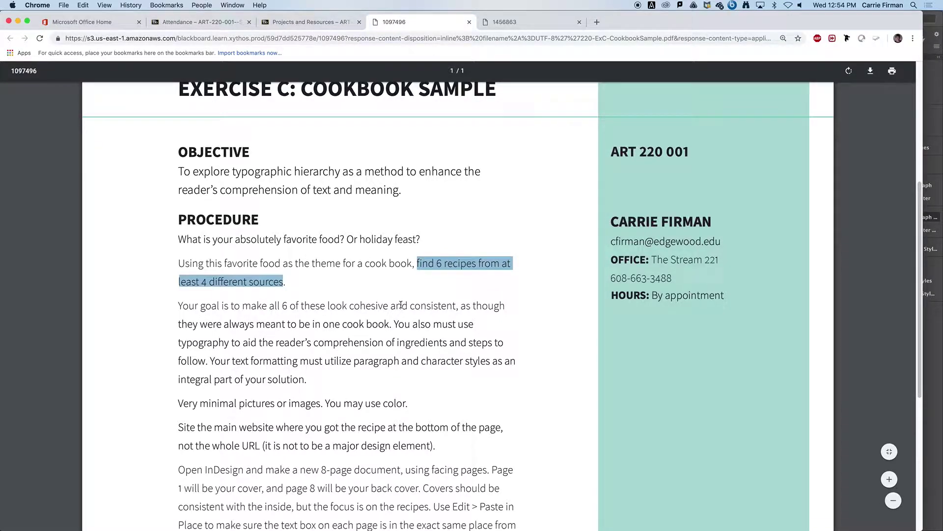
scroll(411, 325, "down", 3)
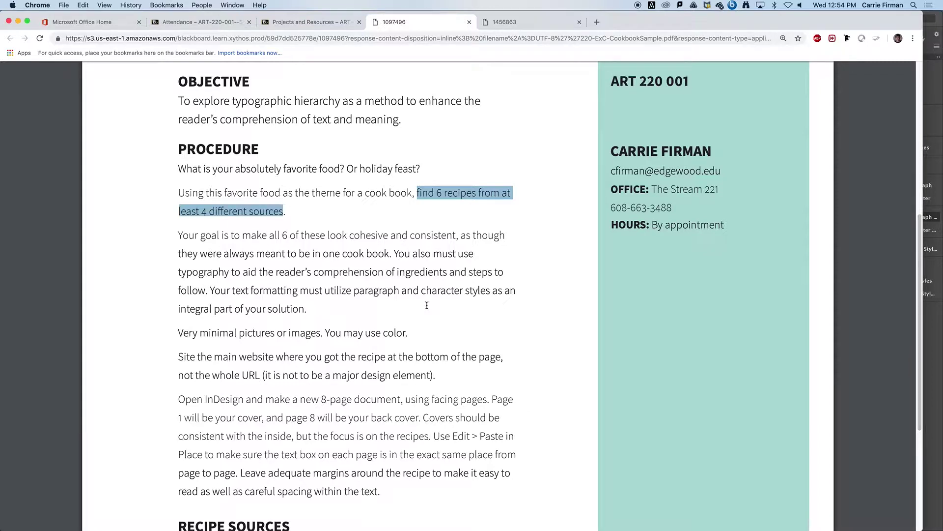
scroll(434, 334, "down", 1)
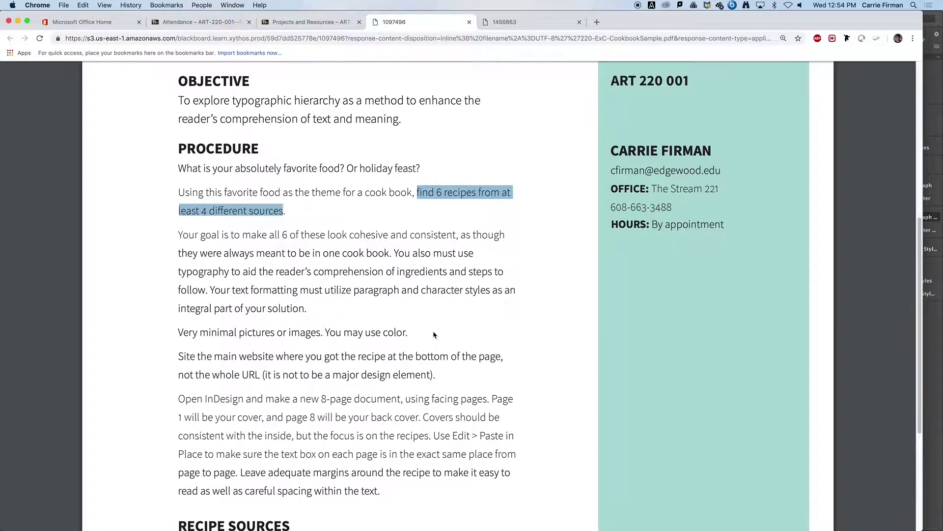
scroll(434, 336, "down", 3)
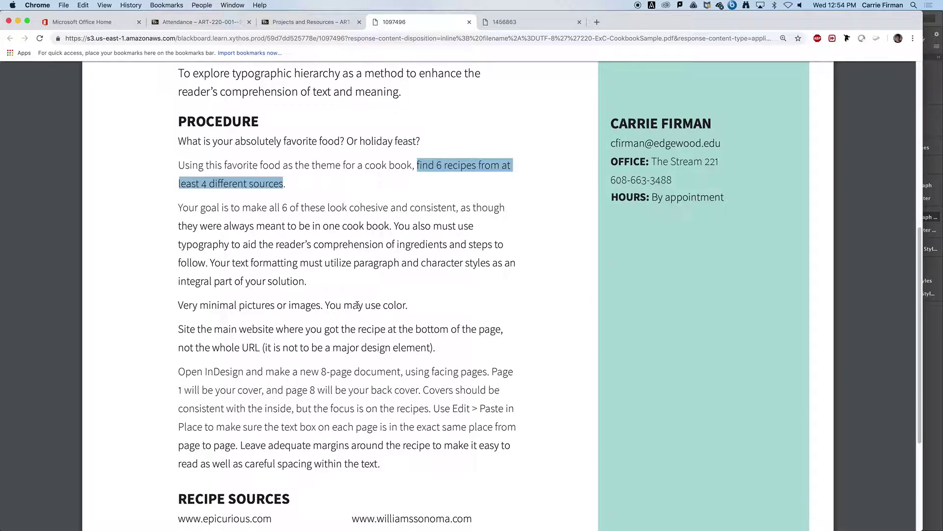
scroll(357, 304, "down", 5)
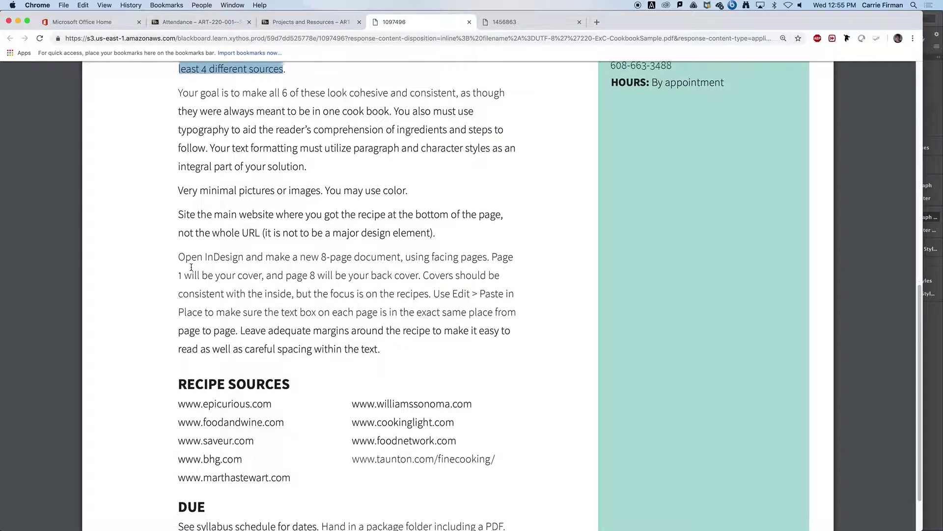
scroll(191, 265, "down", 1)
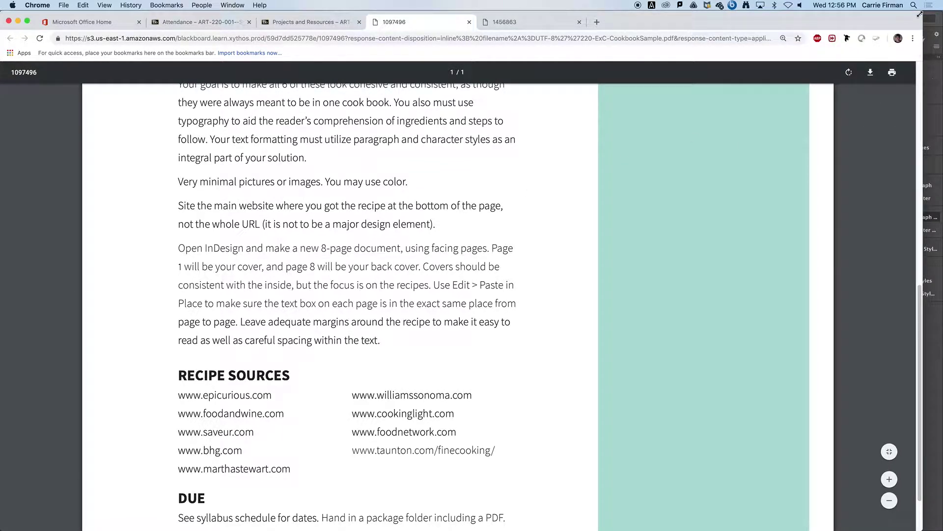
Return to InDesign, save the poster file, and create an 8.5 x 11 in document with 8 pages and facing pages
left_click(940, 16)
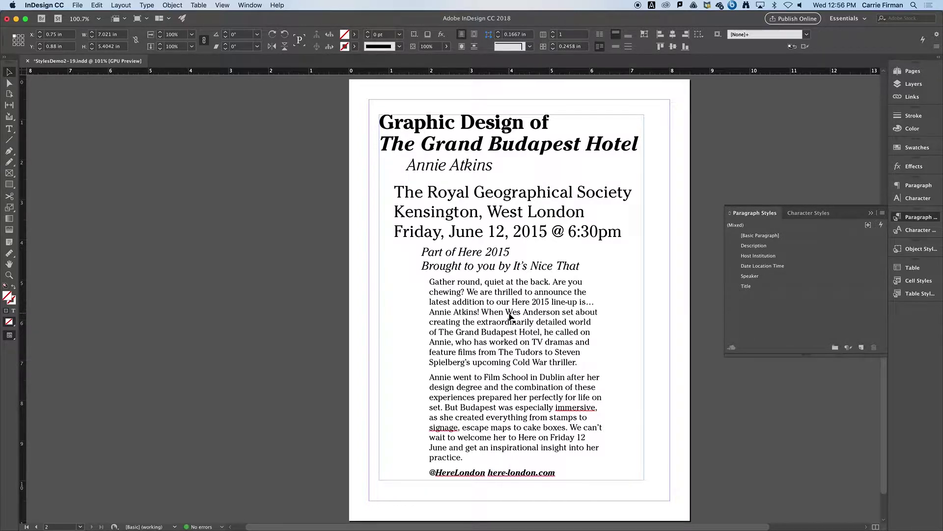
key("super+s")
key("super+n")
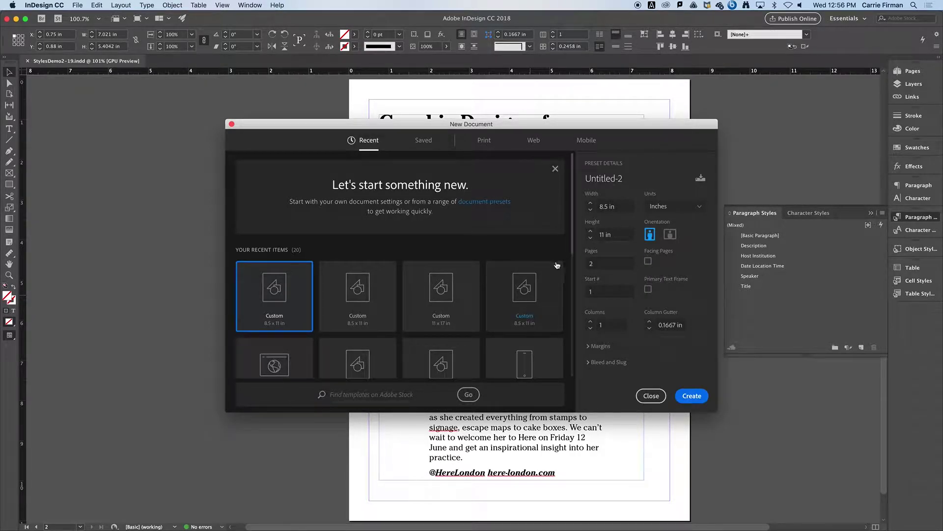
double_click(610, 268)
type("8")
left_click_drag(604, 264, 578, 268)
left_click(648, 262)
left_click(698, 399)
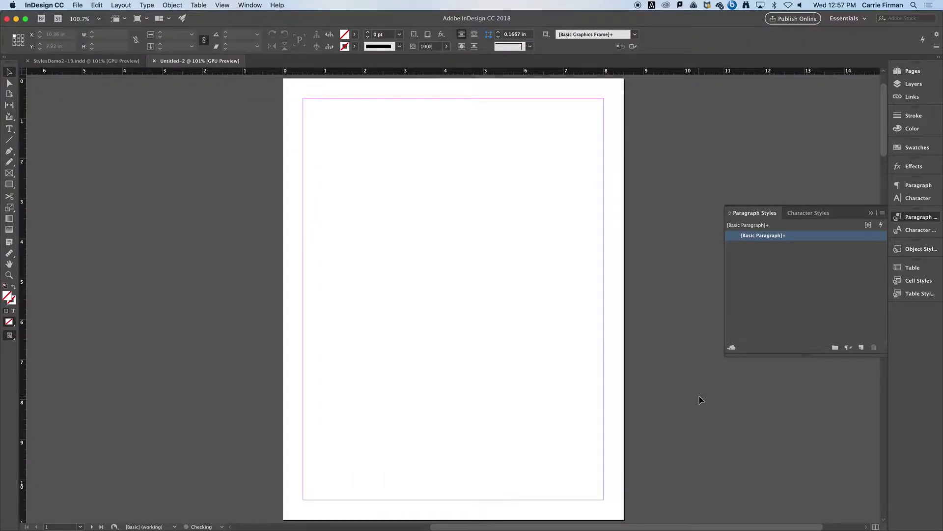
Inspect the new document's page layout and bring the full spread of pages 2-3 into view
left_click(923, 72)
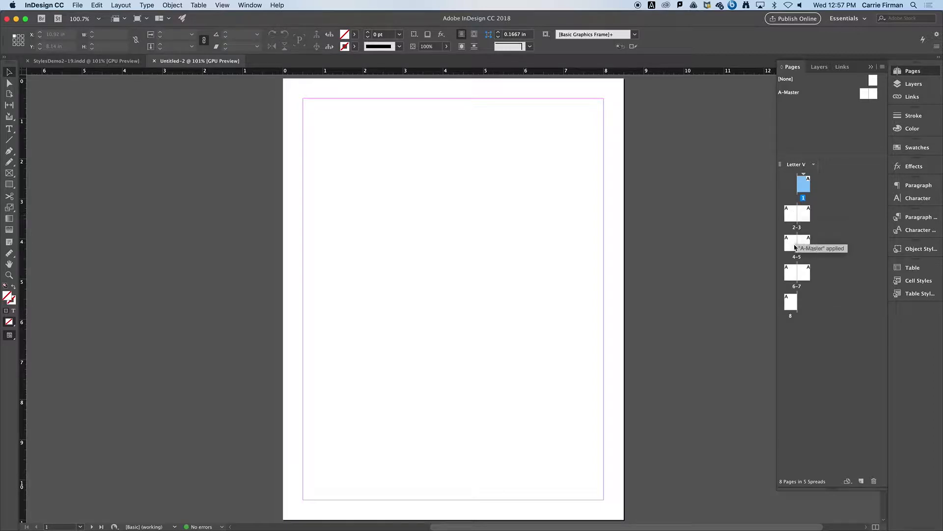
double_click(794, 218)
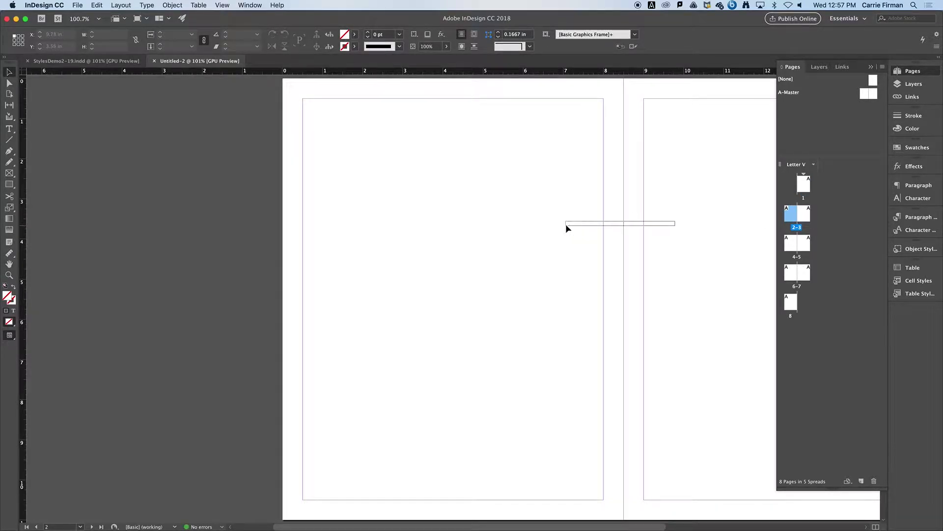
left_click_drag(613, 218, 408, 216)
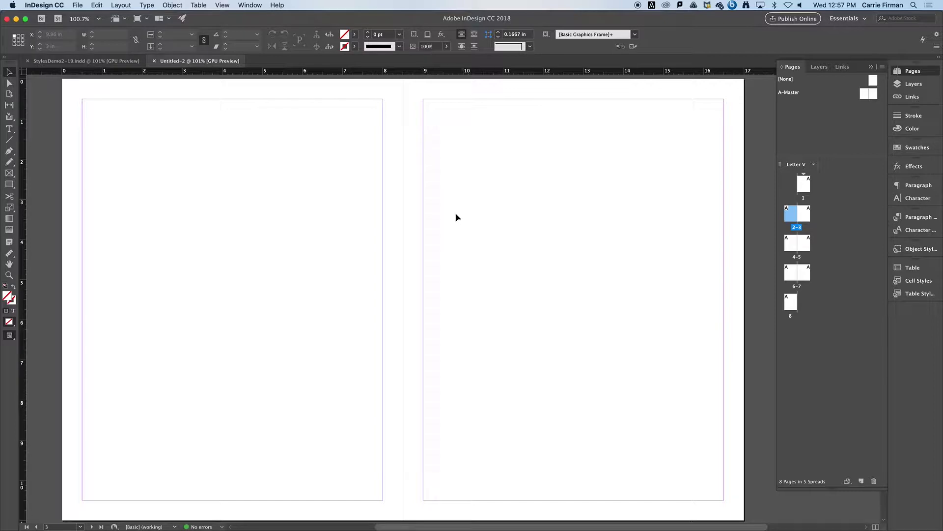
mouse_move(391, 528)
left_click(302, 507)
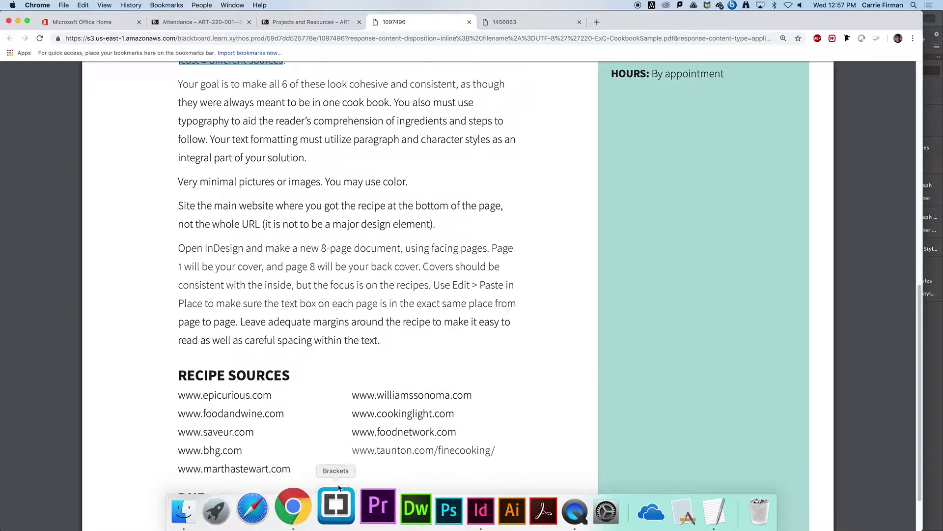
left_click(235, 394)
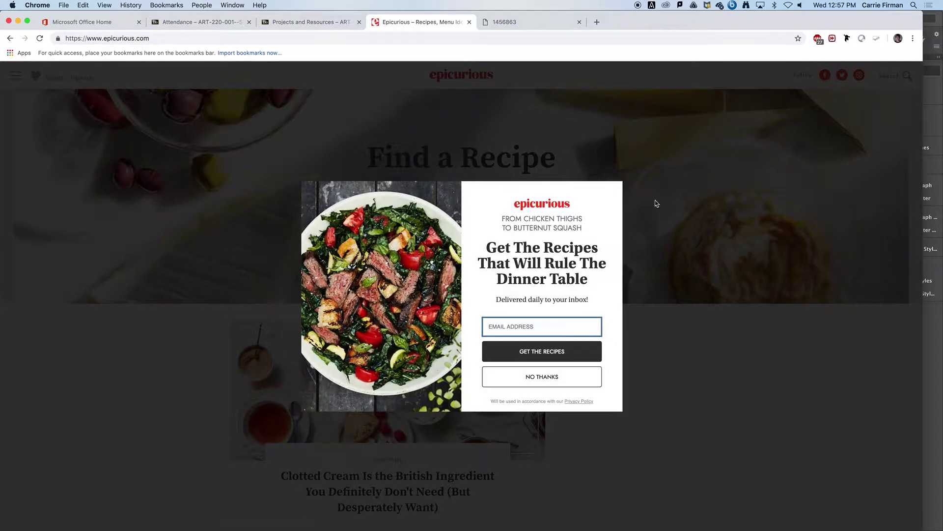
left_click(662, 396)
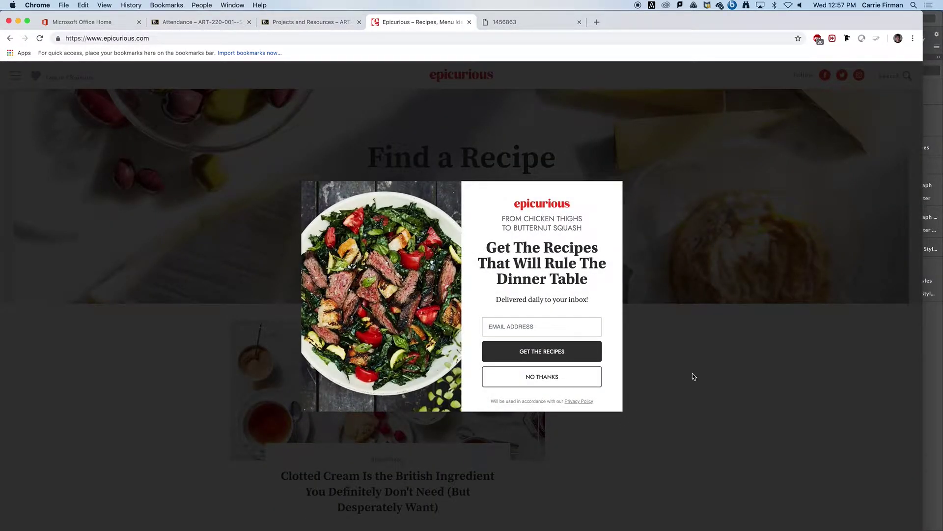
left_click(543, 378)
Browse the Epicurious home page and open the Old-Fashioned Chicken Noodle Soup recipe
scroll(620, 380, "down", 3)
scroll(620, 380, "down", 3)
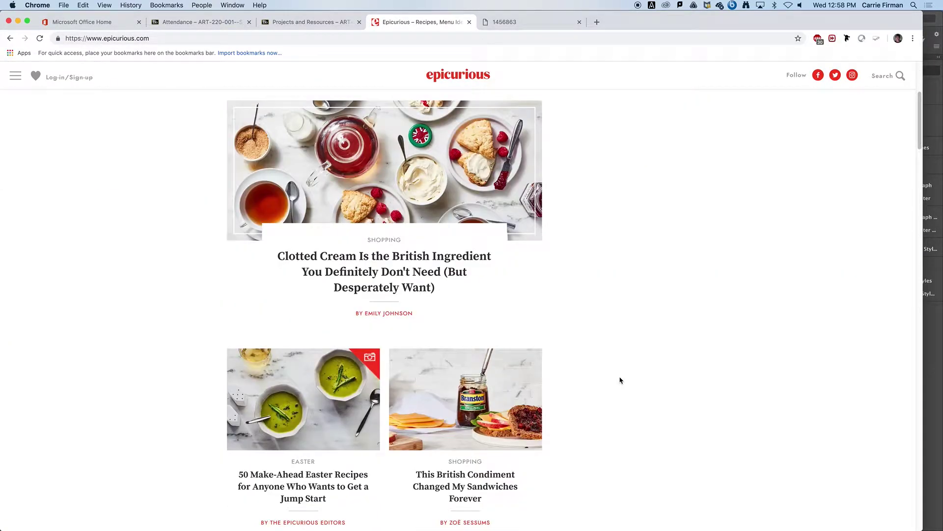
scroll(620, 380, "down", 3)
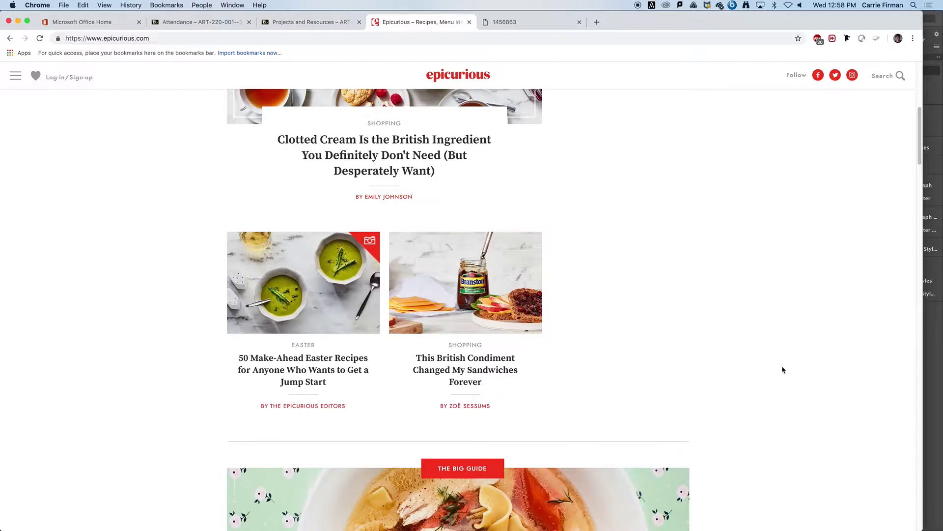
scroll(792, 373, "down", 5)
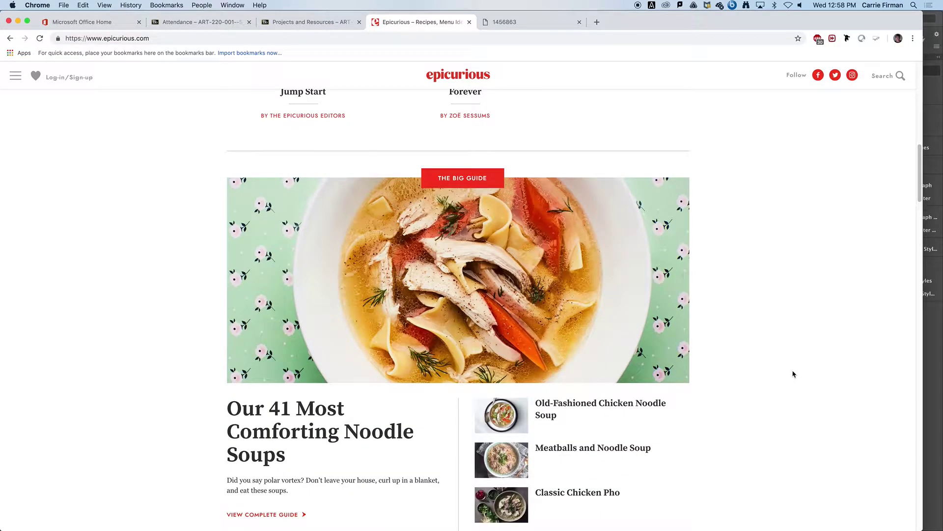
scroll(793, 374, "down", 1)
scroll(793, 373, "down", 1)
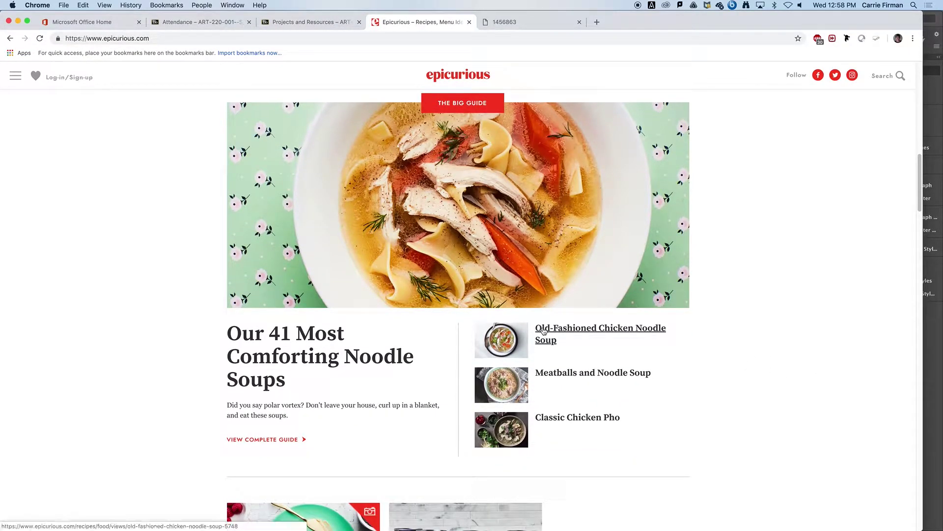
scroll(687, 379, "down", 5)
scroll(683, 373, "up", 2)
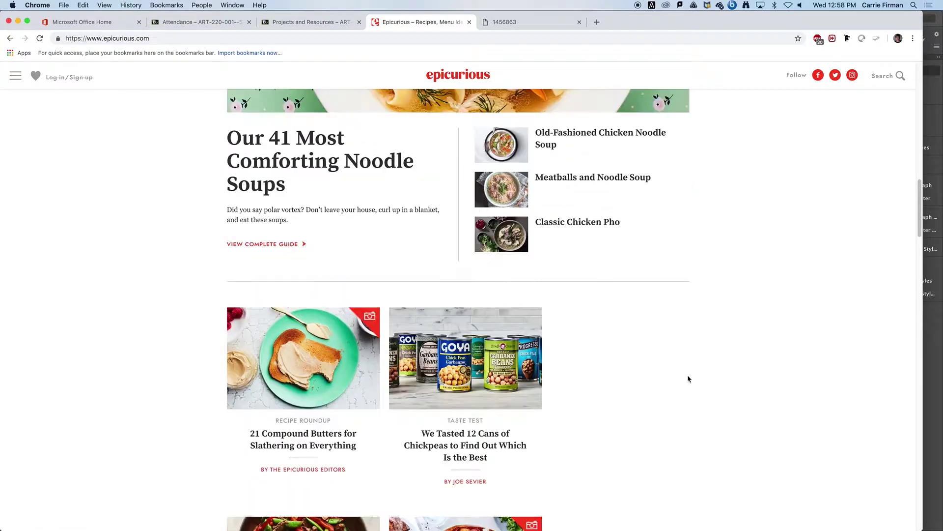
left_click(547, 146)
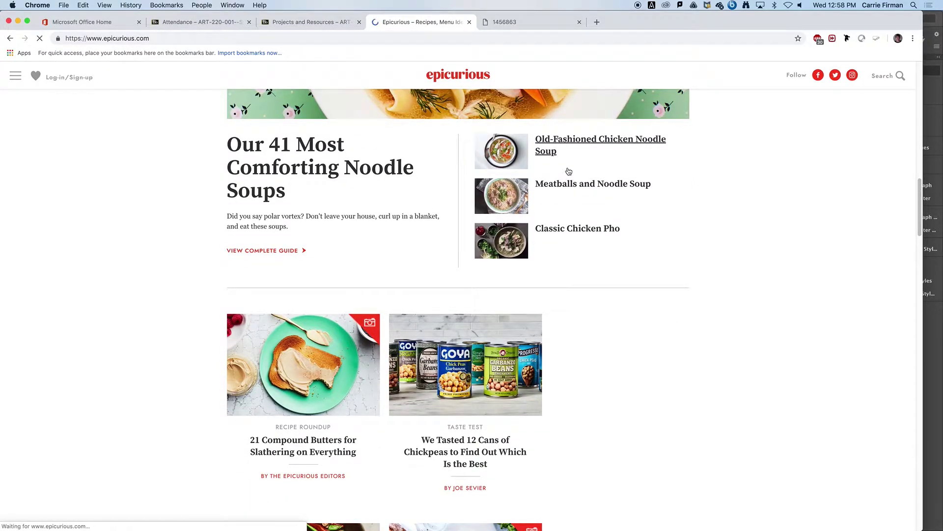
Copy the full ingredient list of the chicken noodle soup recipe, from the chicken broth to the chopped herbs
scroll(610, 280, "down", 8)
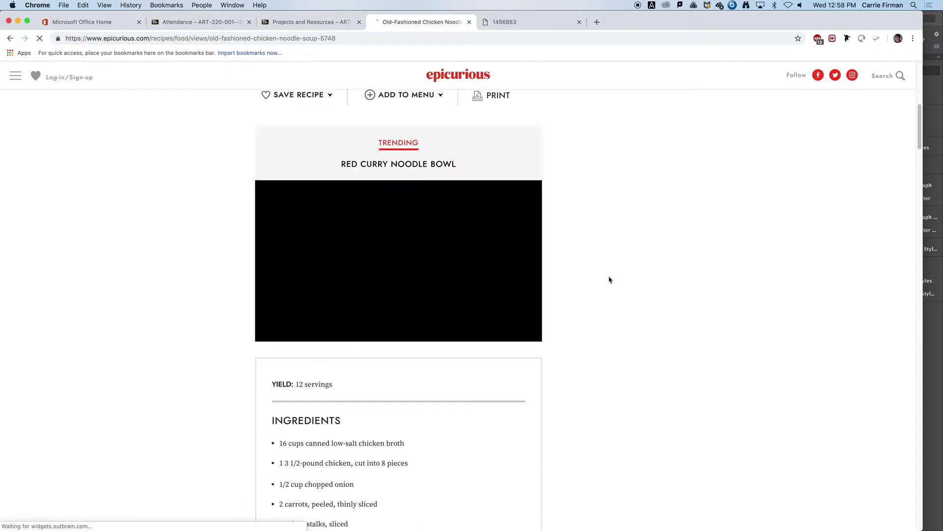
scroll(609, 280, "down", 9)
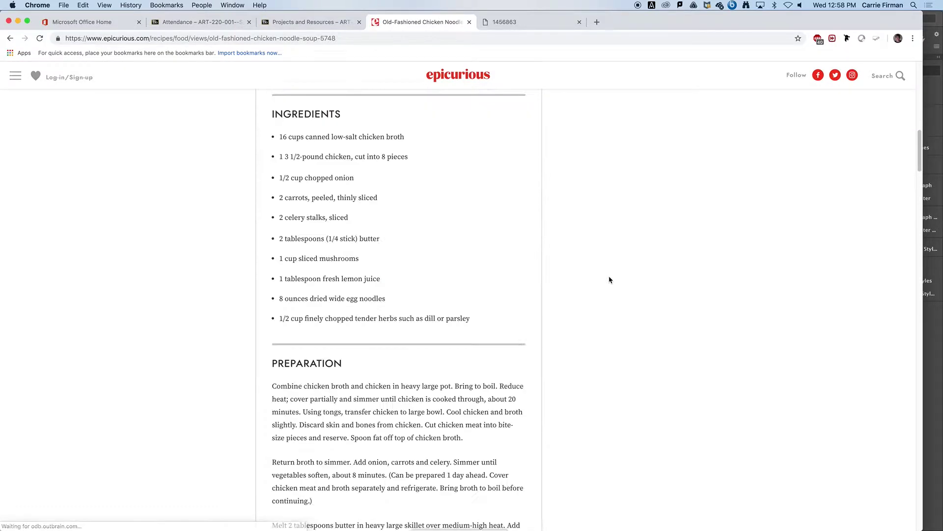
left_click_drag(470, 319, 281, 134)
key("super+c")
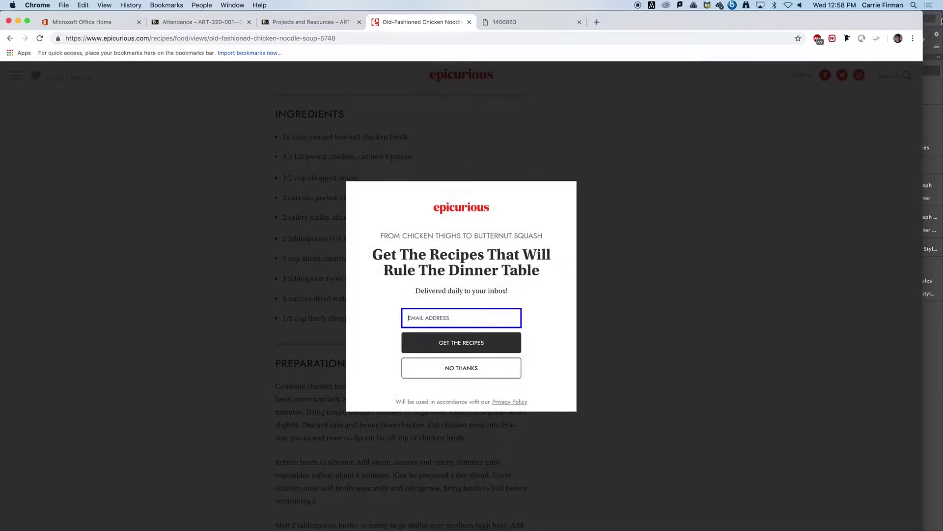
Return to InDesign, draw a wide text frame within page 2's margins, and paste the copied ingredients into it
left_click_drag(895, 20, 696, 396)
left_click(215, 219)
key("t")
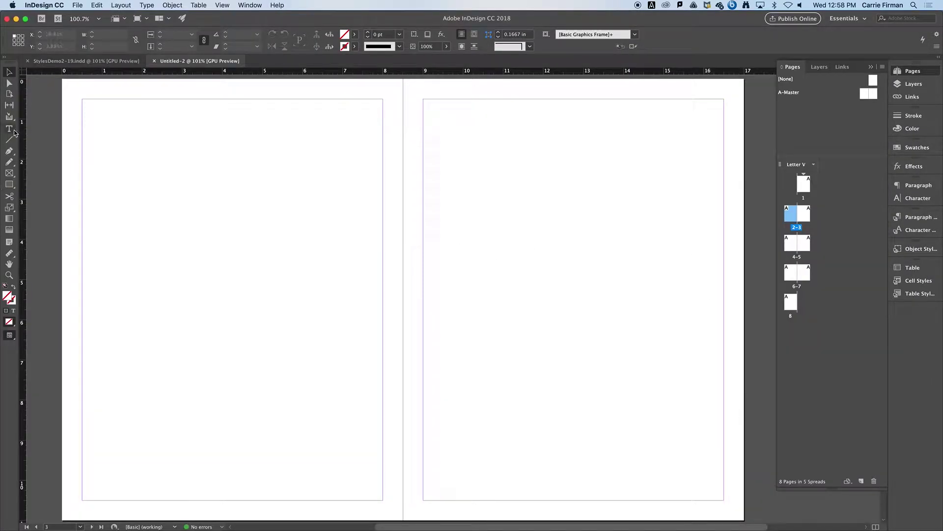
left_click_drag(103, 195, 363, 327)
key("super+v")
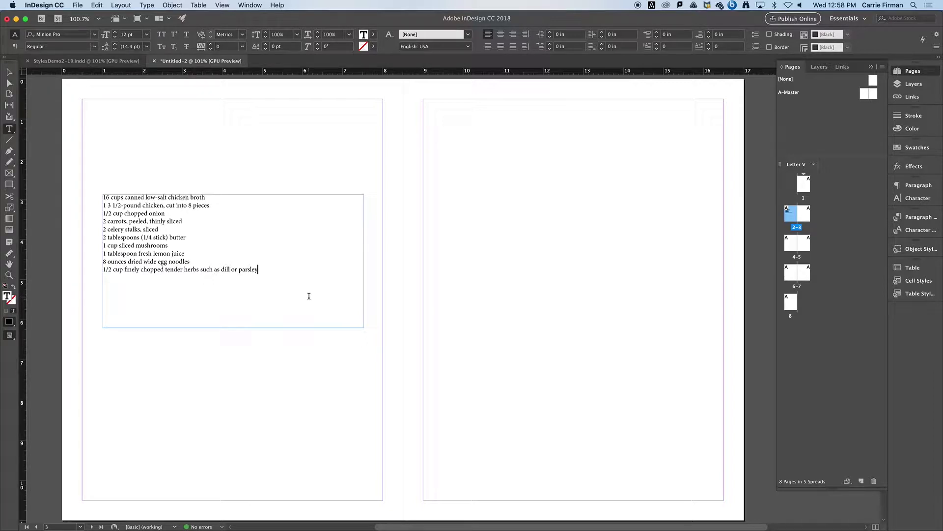
Move the ingredients frame close to page 2's left margin and widen it to about 7.22 in
left_click(9, 72)
left_click_drag(140, 236, 123, 240)
left_click_drag(347, 266, 376, 264)
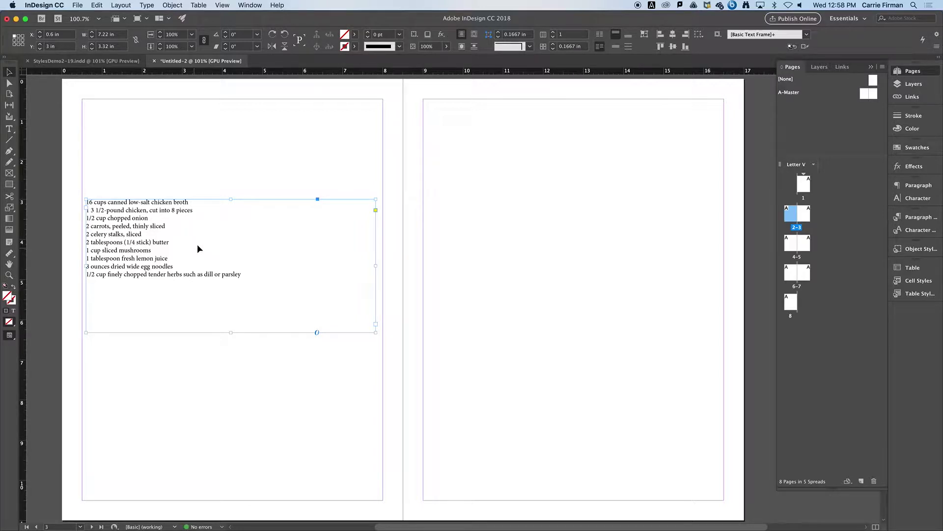
Paste a second copy of the ingredients below the first and extend the frame's height to about 6.8 in
double_click(145, 261)
left_click_drag(244, 276, 64, 193)
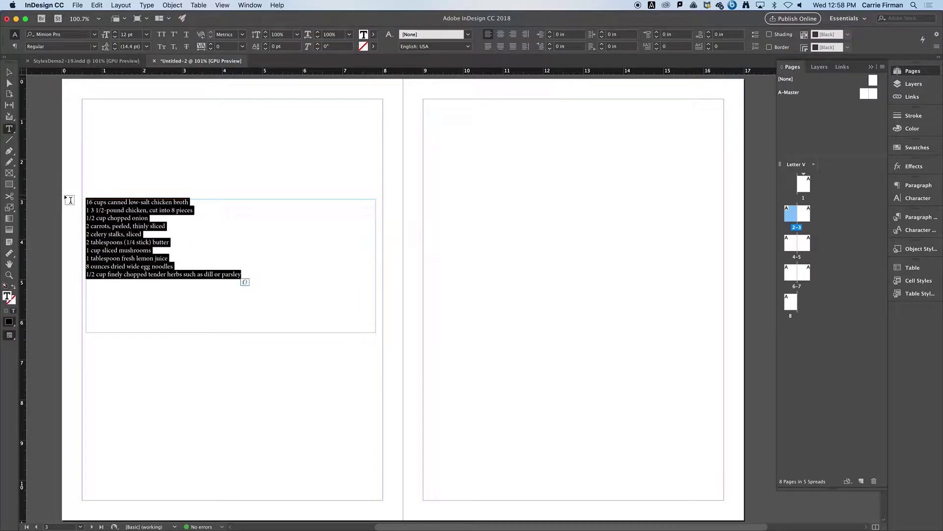
left_click(250, 273)
key("Return")
key("super+v")
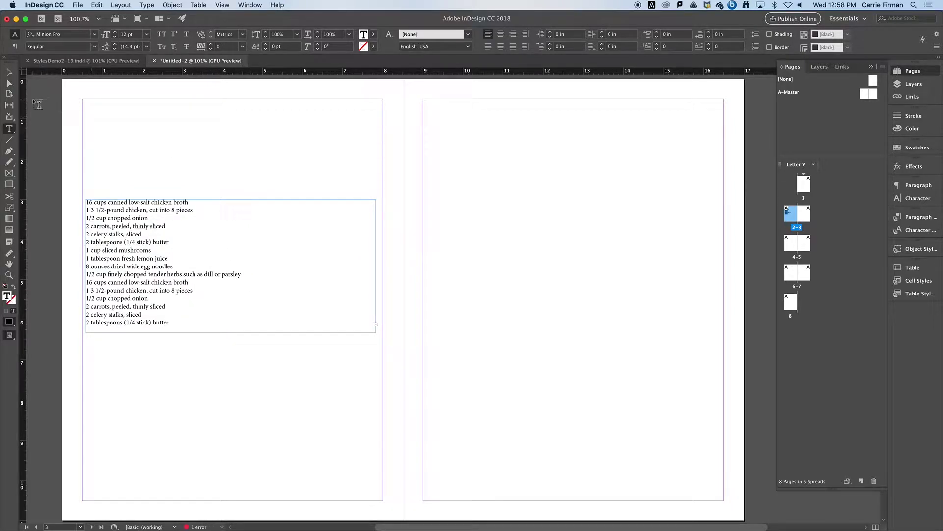
left_click(7, 74)
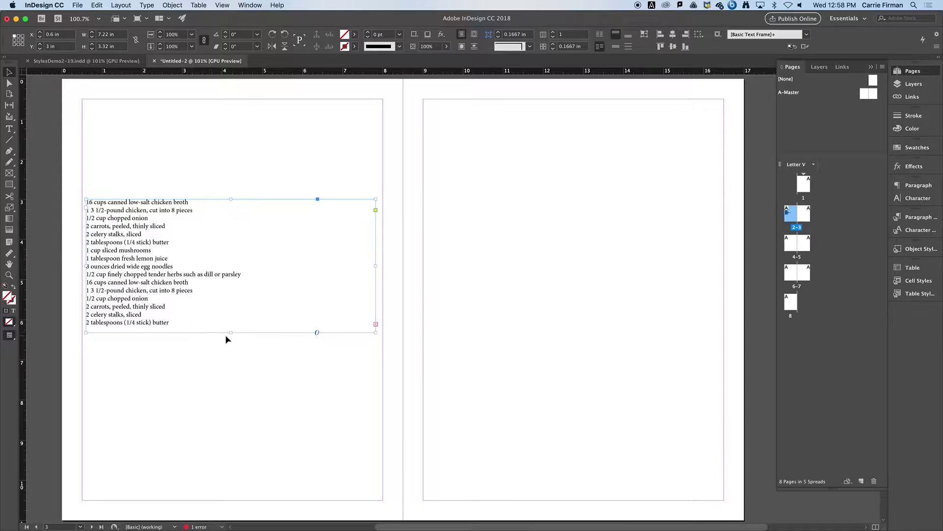
left_click_drag(231, 333, 246, 460)
In StylesDemo2-19.indd, copy the Grand Budapest Hotel poster's two title lines and the speaker line
left_click(121, 61)
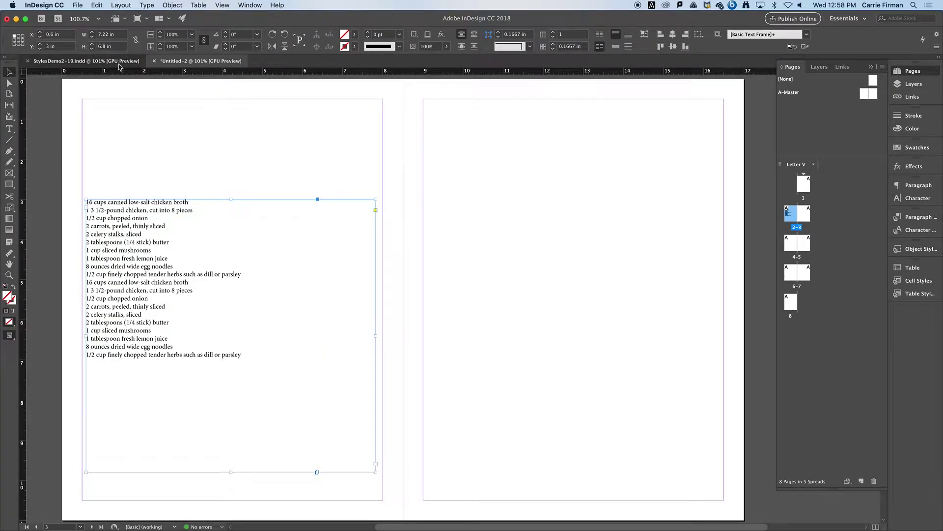
left_click(544, 112)
double_click(498, 163)
left_click_drag(497, 164, 351, 115)
key("super+c")
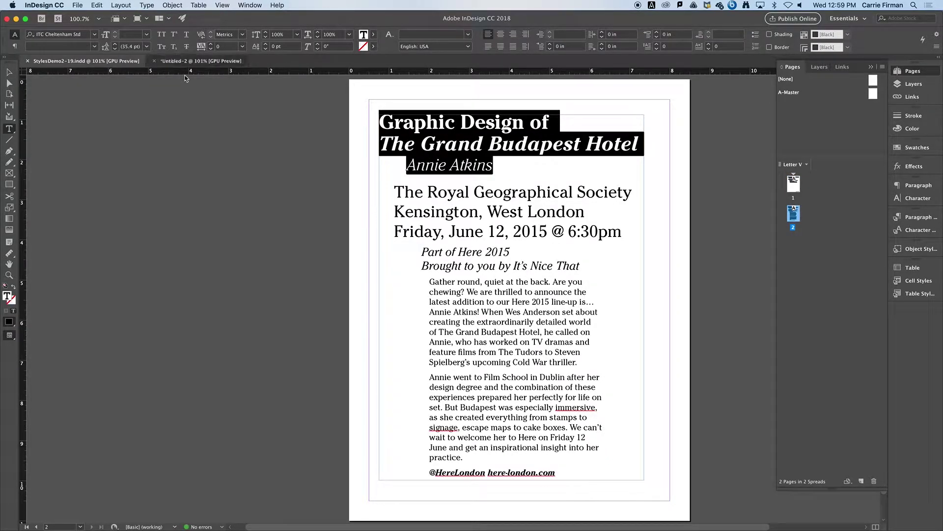
Paste the copied title and speaker lines above the ingredients in Untitled-2, with a paragraph break before the list
left_click(197, 61)
left_click_drag(86, 202, 90, 202)
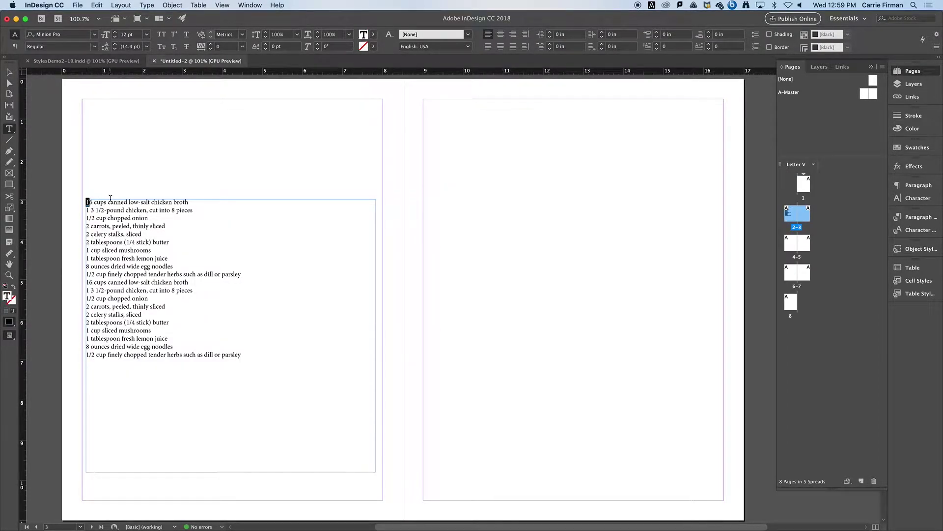
key("super+v")
key("Return")
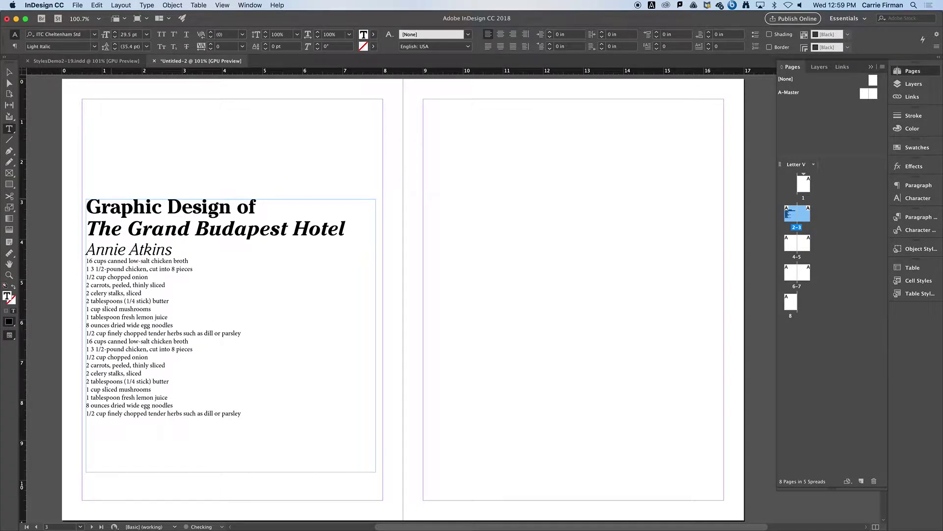
Add five increments of paragraph spacing between the speaker line and the ingredient list
key("Up")
left_click(709, 32)
left_click(709, 33)
left_click(709, 33)
left_click(709, 33)
left_click(709, 33)
Select both copies of the ingredients and create a paragraph style named Ingredients List from them
left_click_drag(139, 273, 145, 418)
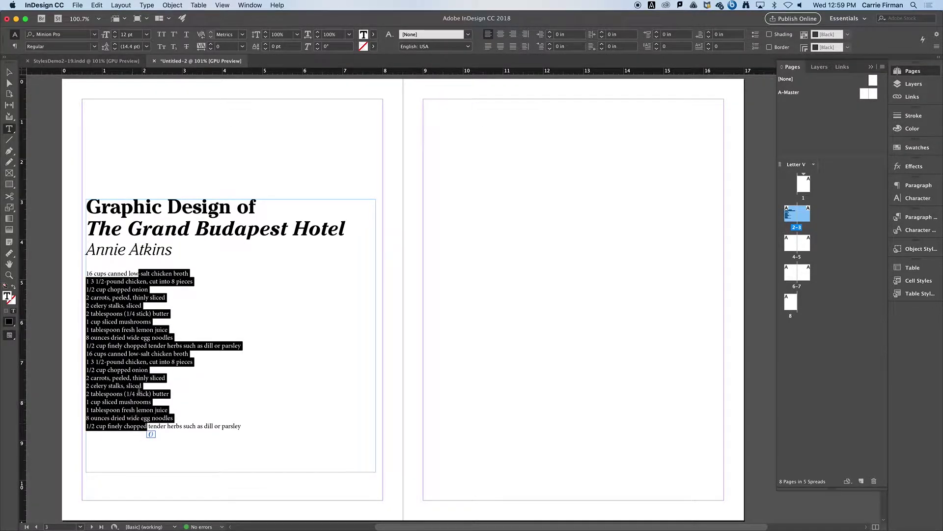
left_click_drag(137, 449, 142, 427)
left_click(919, 218)
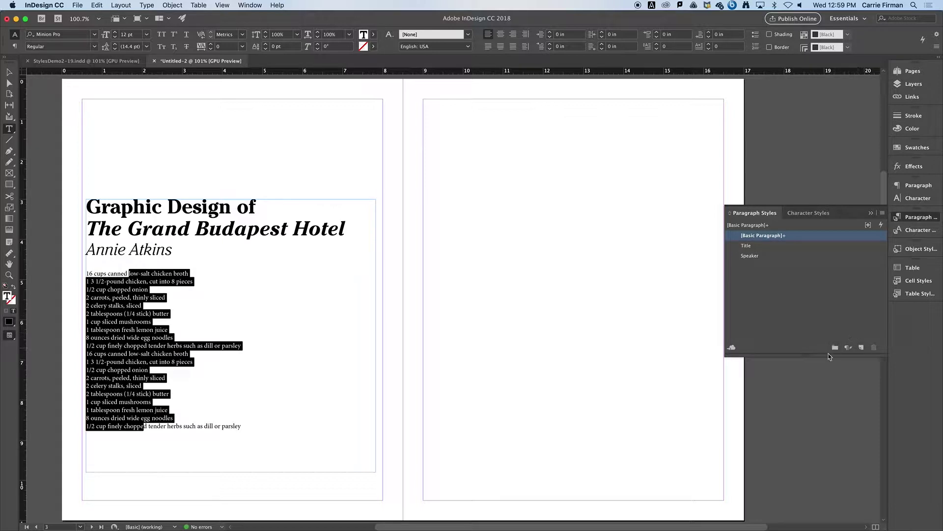
left_click(862, 348)
double_click(764, 247)
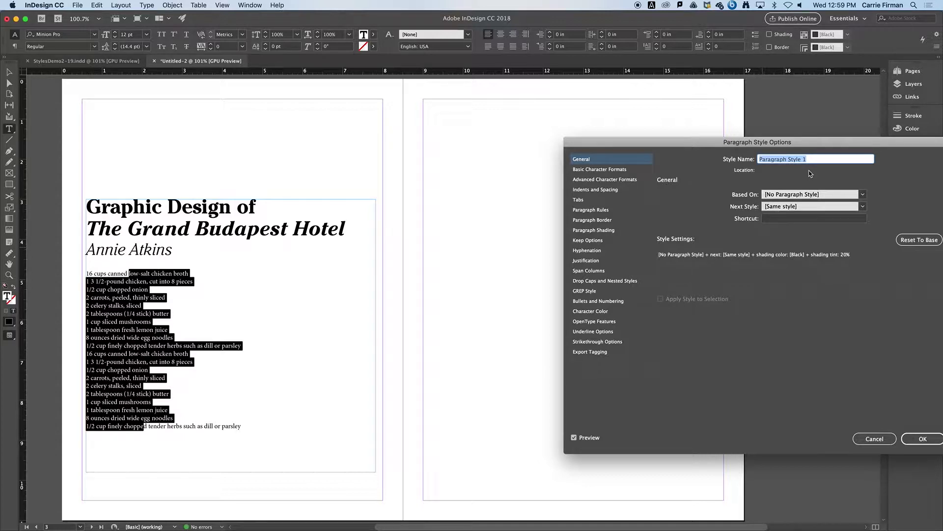
type("Ingredients List")
Set the Ingredients List style's paragraph layout to Split Column with 2 sub-columns and accept the style options
left_click(596, 270)
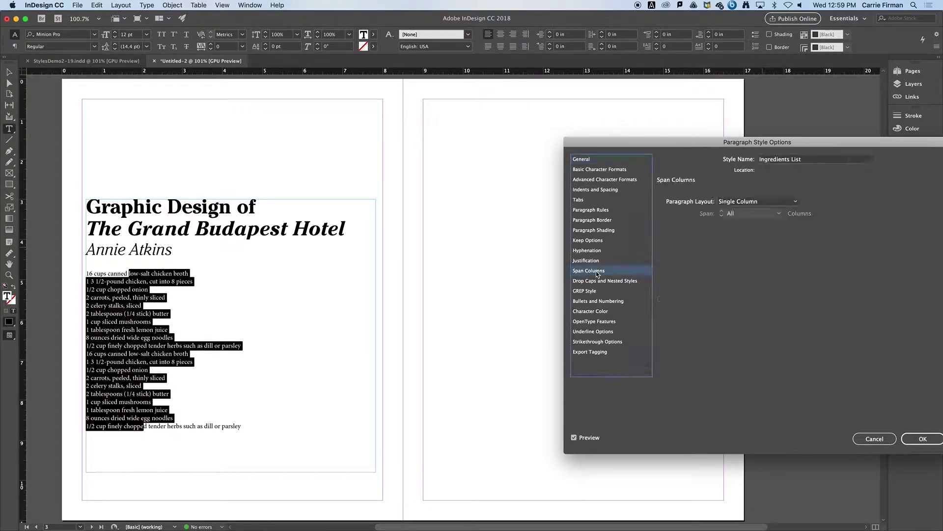
left_click(796, 201)
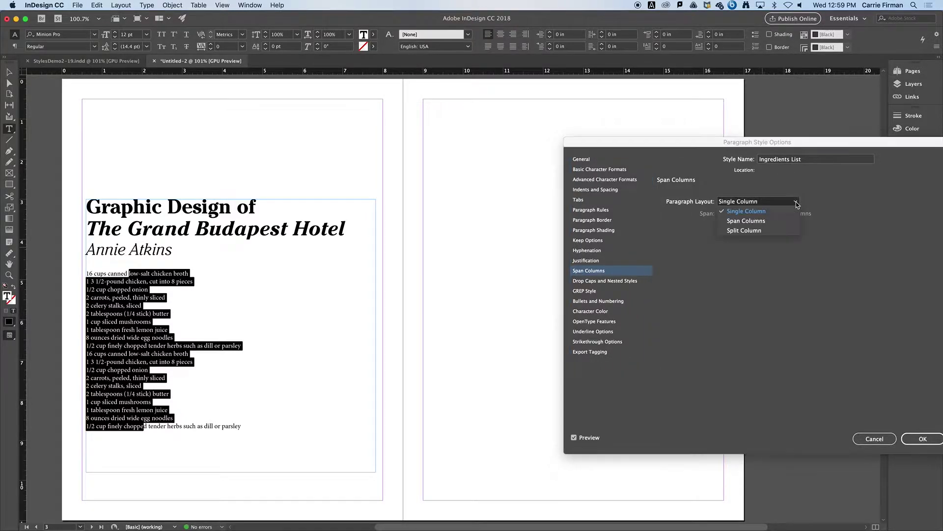
left_click(755, 230)
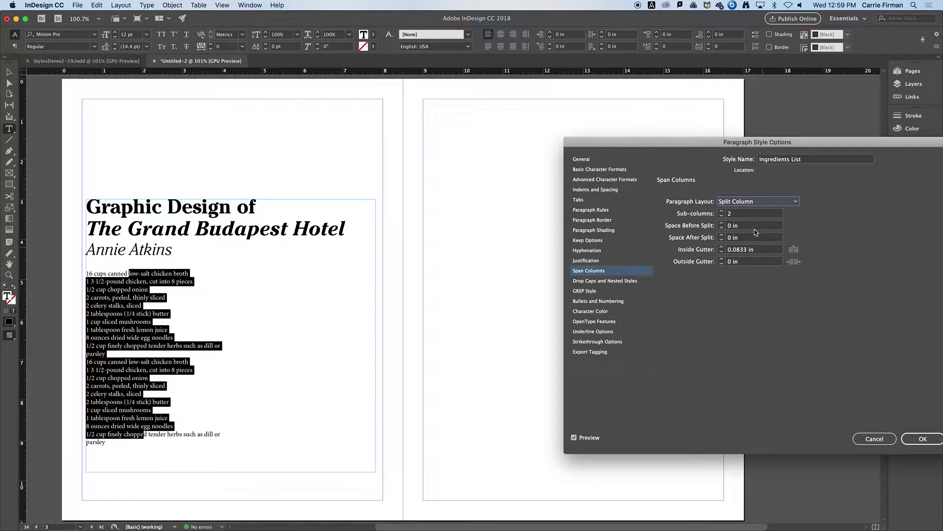
left_click(743, 215)
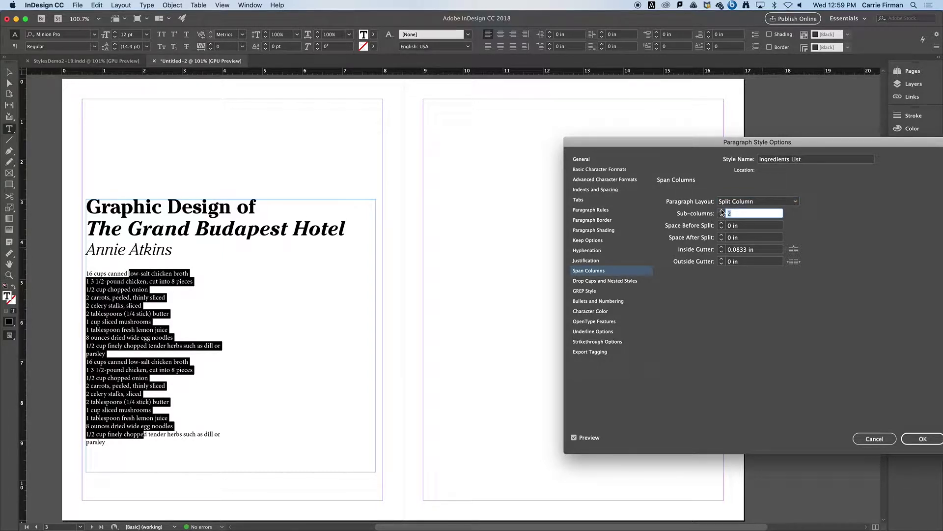
left_click(916, 439)
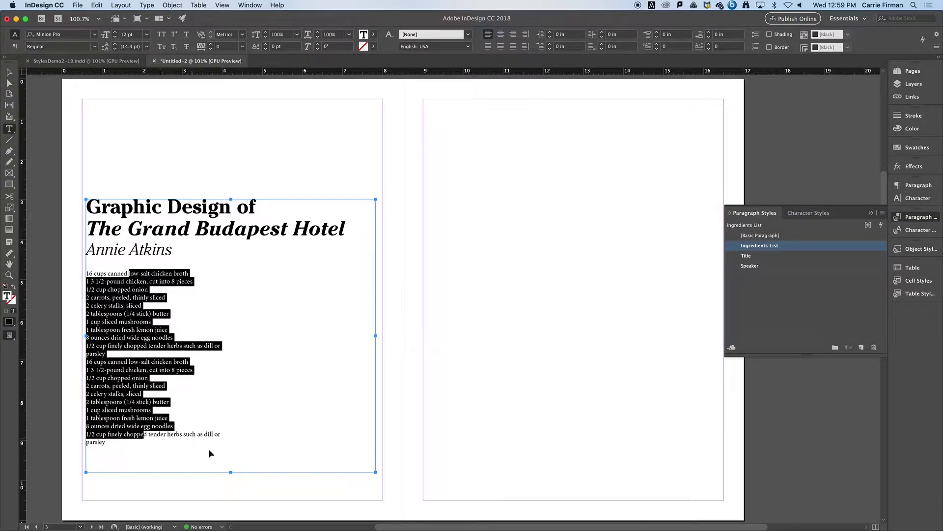
Shorten the recipe text frame to about 4.18 in high by raising its bottom edge
left_click_drag(231, 471, 231, 366)
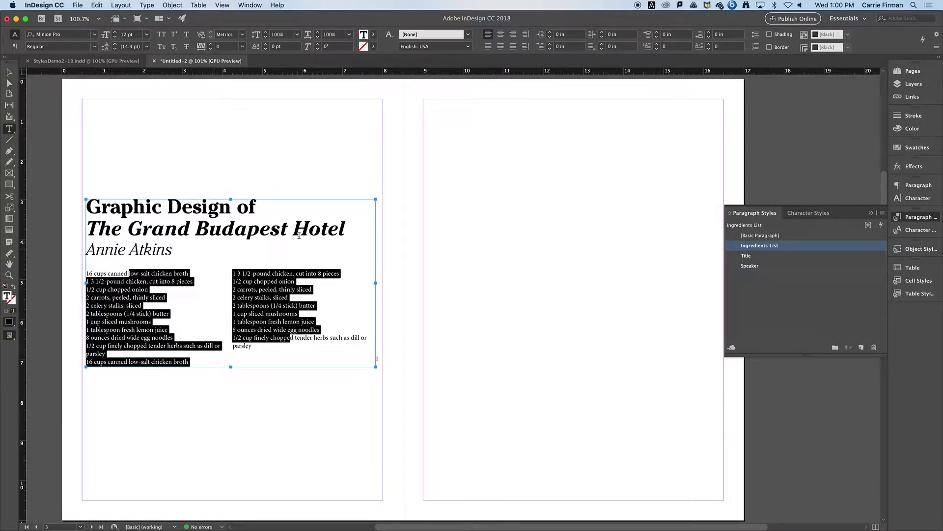
left_click(9, 72)
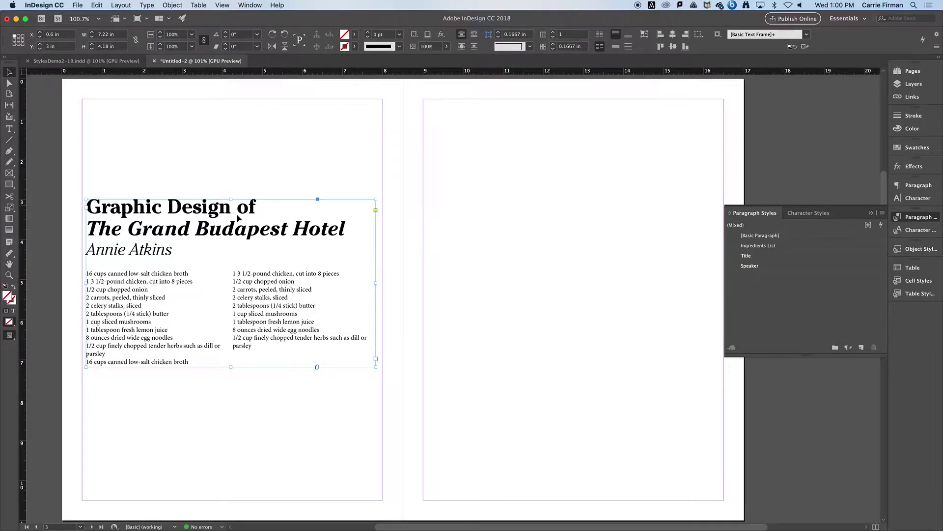
double_click(237, 219)
left_click_drag(176, 251, 88, 199)
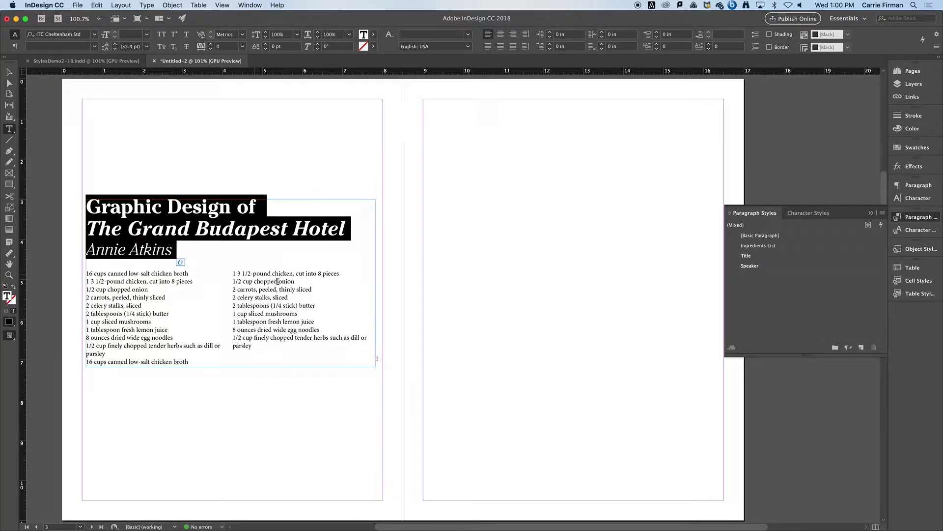
left_click(302, 301)
left_click_drag(256, 274, 269, 322)
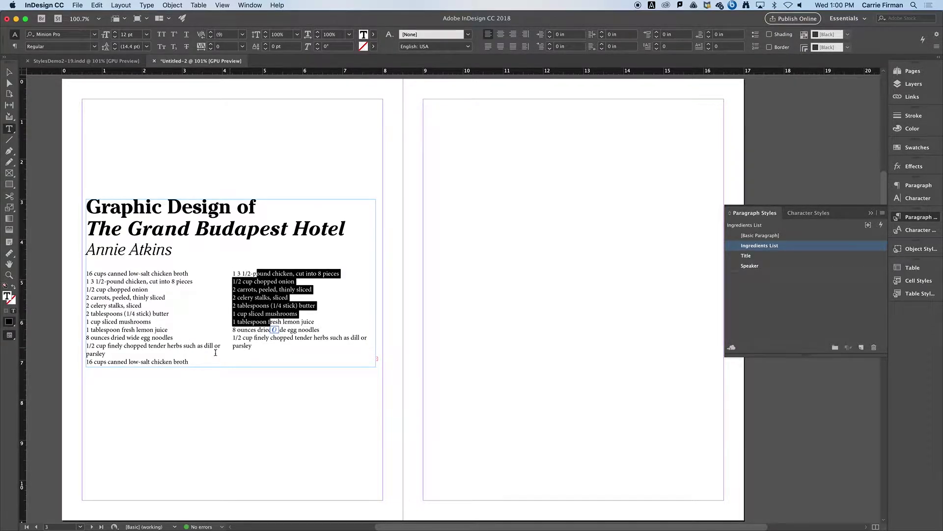
left_click(190, 362)
Copy the host institution lines and both description paragraphs from StylesDemo2-19.indd and paste them below the ingredients in Untitled-2
left_click(98, 61)
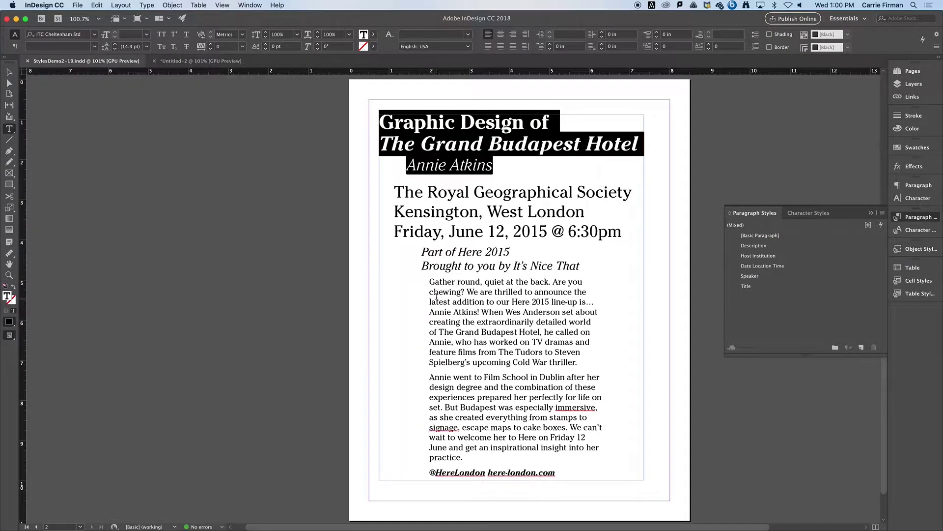
left_click(566, 473)
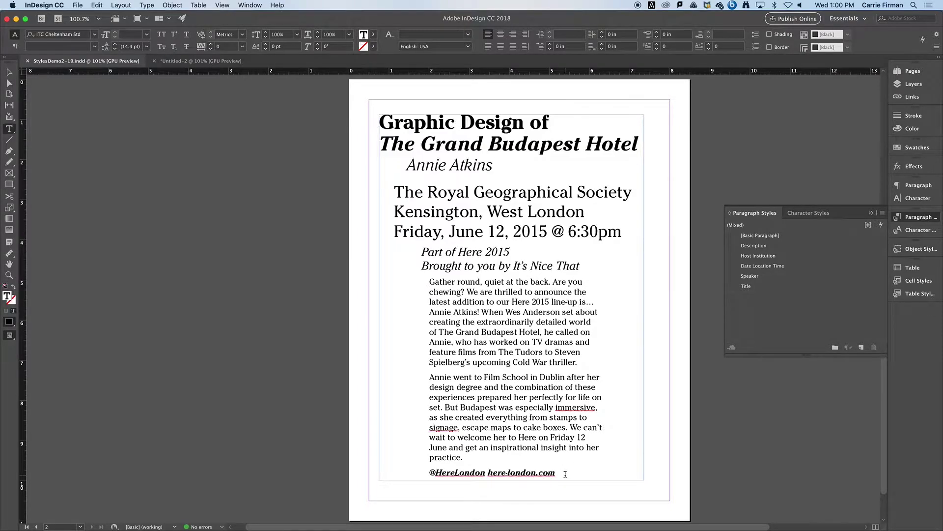
left_click_drag(463, 458, 423, 247)
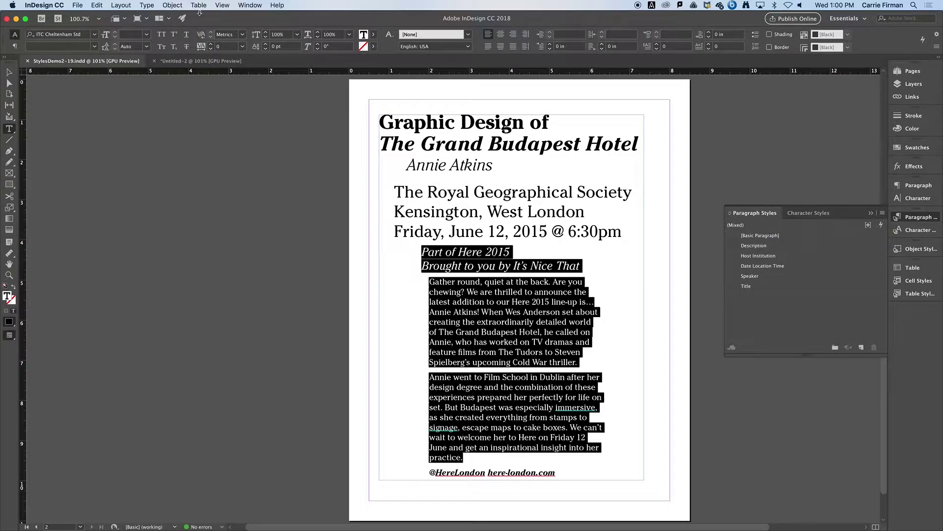
left_click(197, 61)
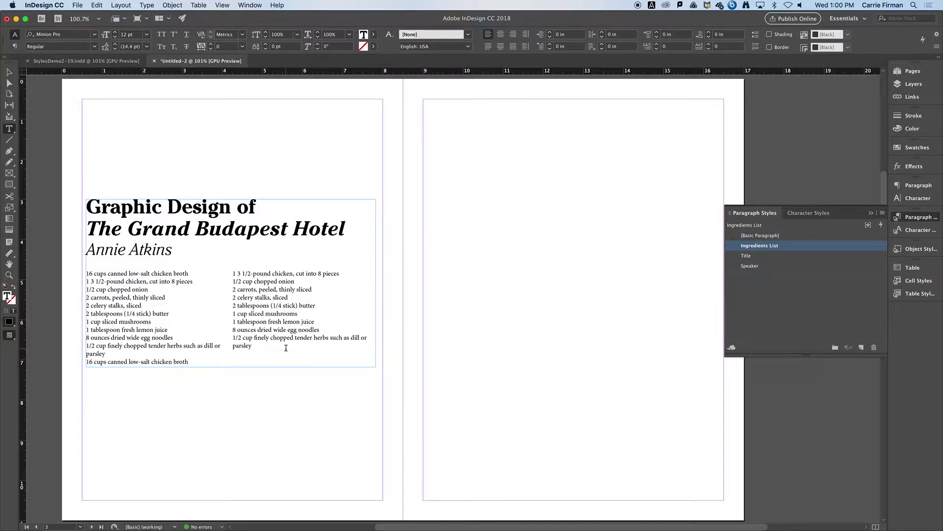
key("super+v")
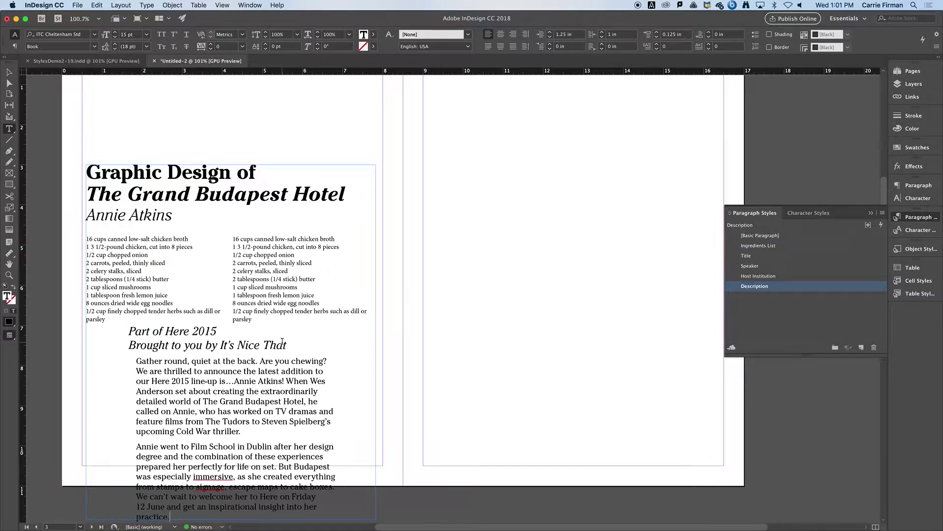
Move the recipe text frame up within the page margins to about X 0.5 in, Y 0.91 in
scroll(415, 185, "up", 5)
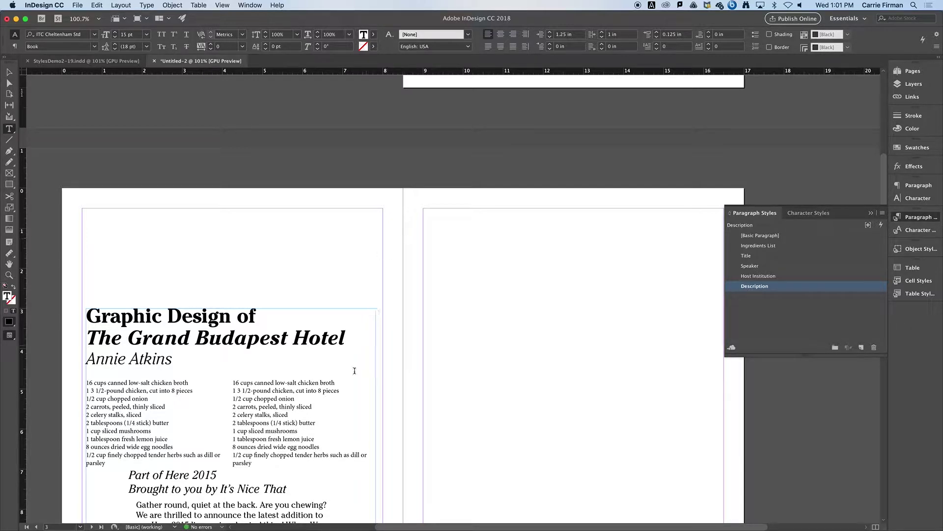
scroll(301, 413, "down", 5)
left_click(9, 73)
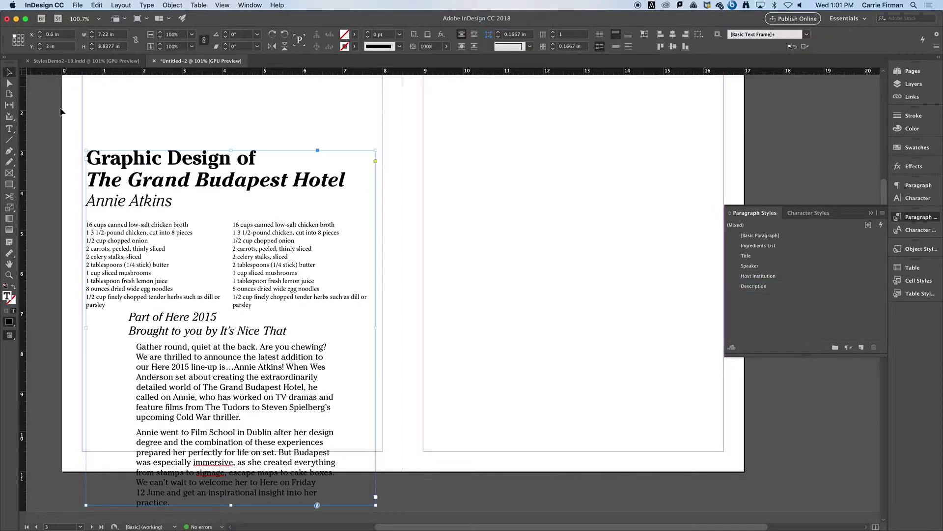
left_click_drag(296, 288, 285, 118)
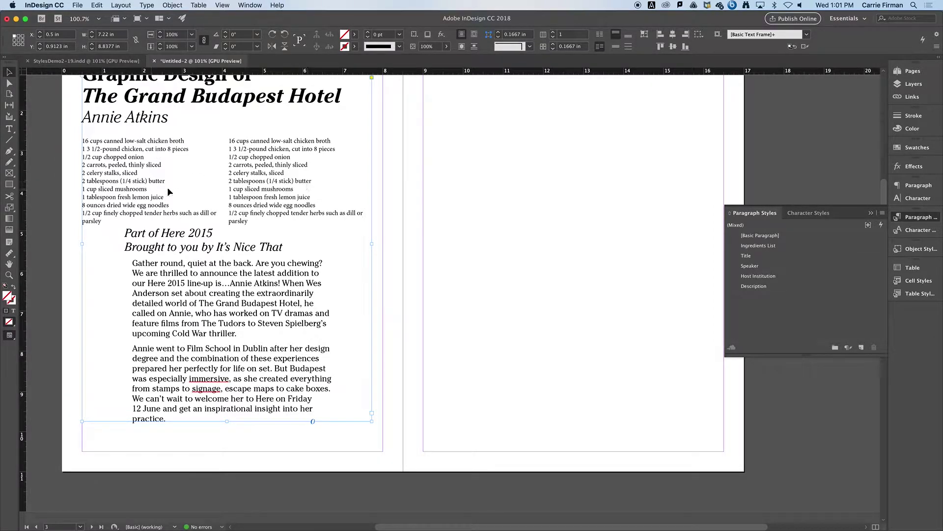
Select part of the second ingredients column and review the Span Columns settings of the Ingredients List style without changing them
double_click(248, 180)
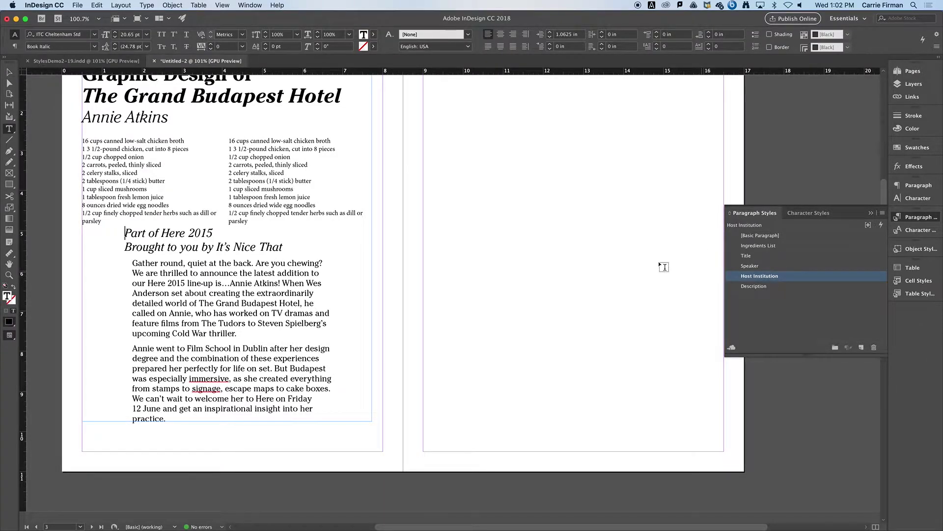
left_click_drag(284, 173, 244, 173)
double_click(752, 245)
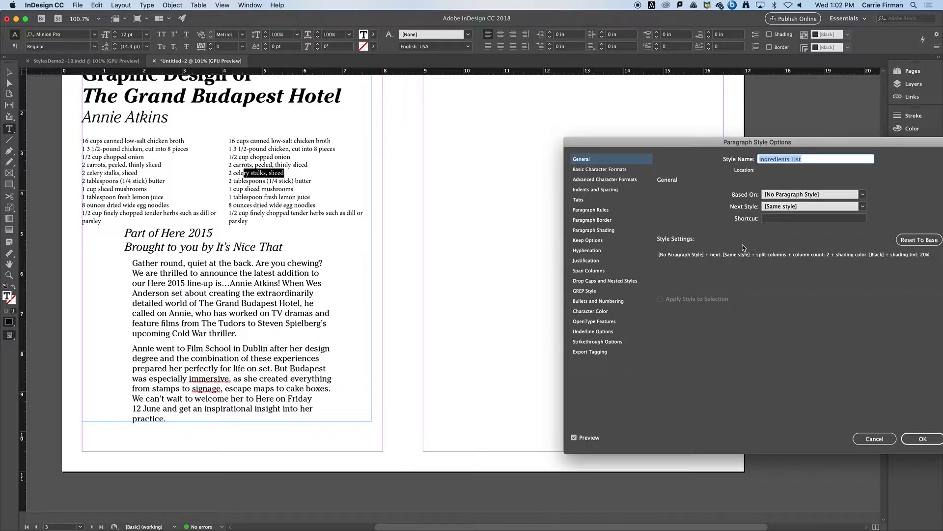
left_click(587, 271)
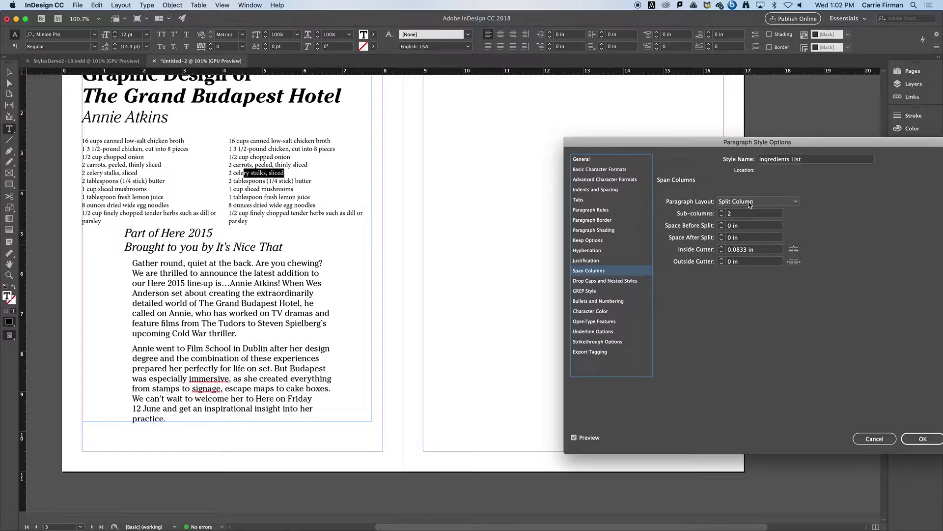
left_click(883, 439)
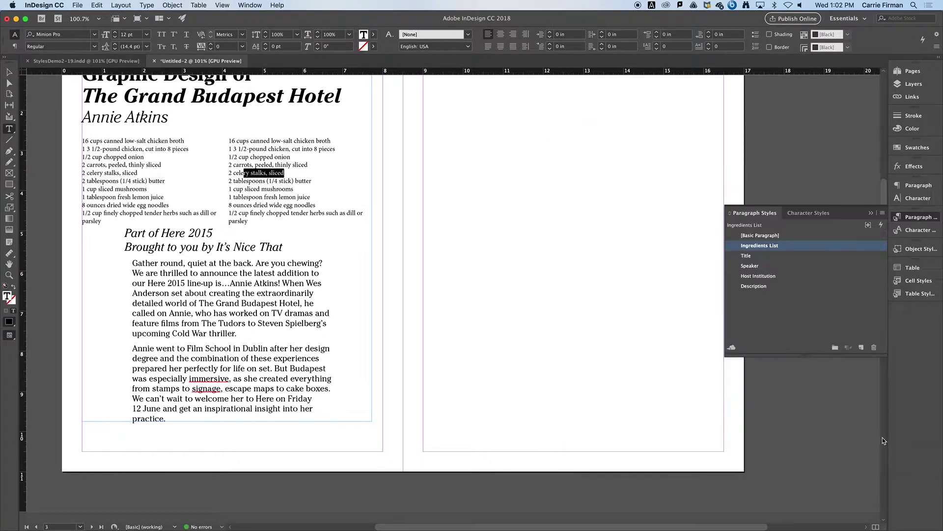
mouse_move(741, 511)
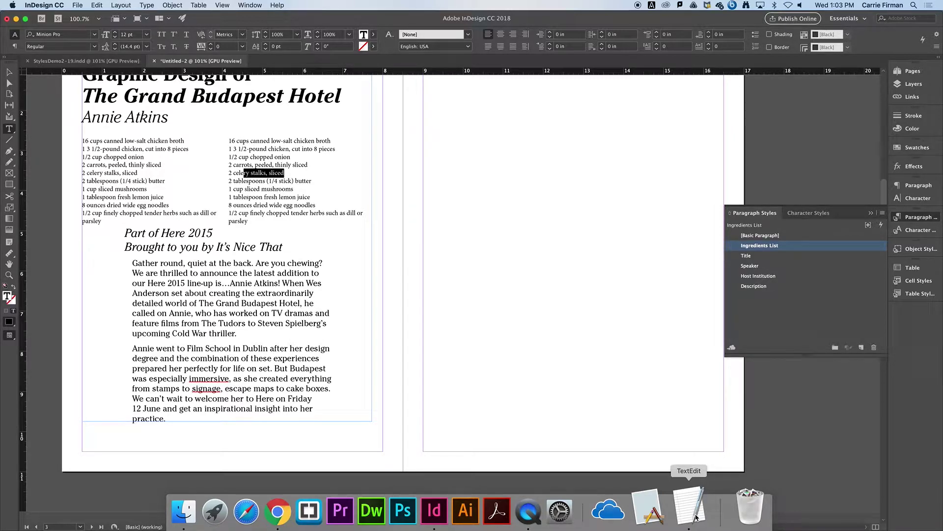
left_click(187, 96)
key("Down")
key("Down")
key("Down")
key("Down")
key("Down")
key("Down")
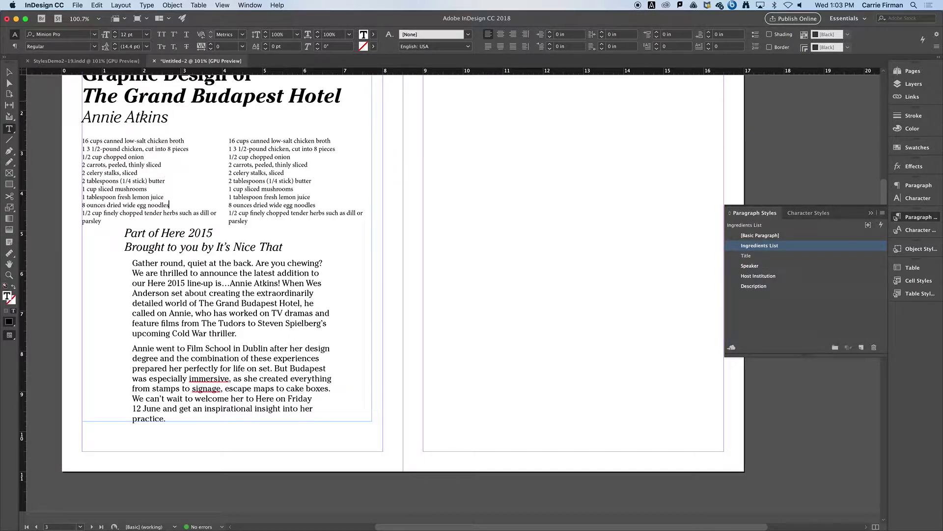
key("Down")
Reopen the Ingredients List style and examine the available Paragraph Layout choices, keeping Split Column
left_click(311, 181)
double_click(783, 246)
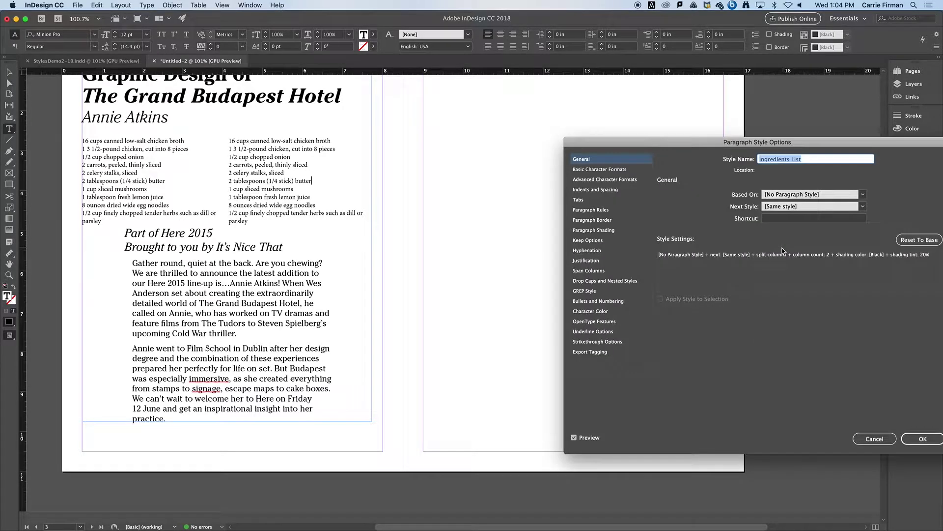
left_click(586, 271)
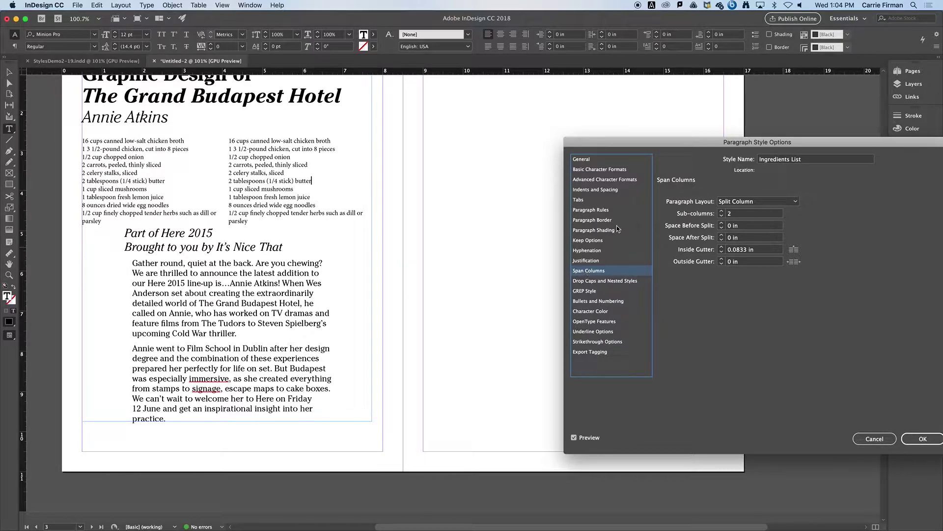
left_click(785, 201)
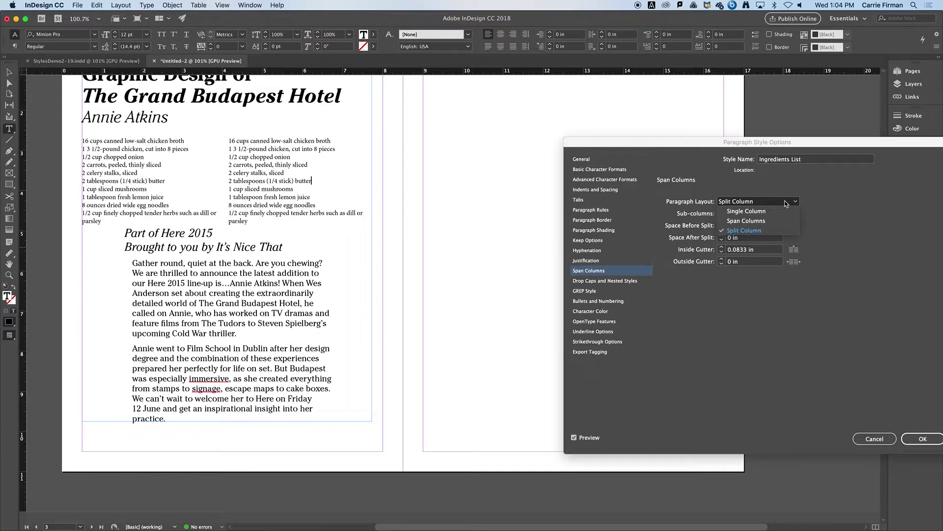
left_click(819, 226)
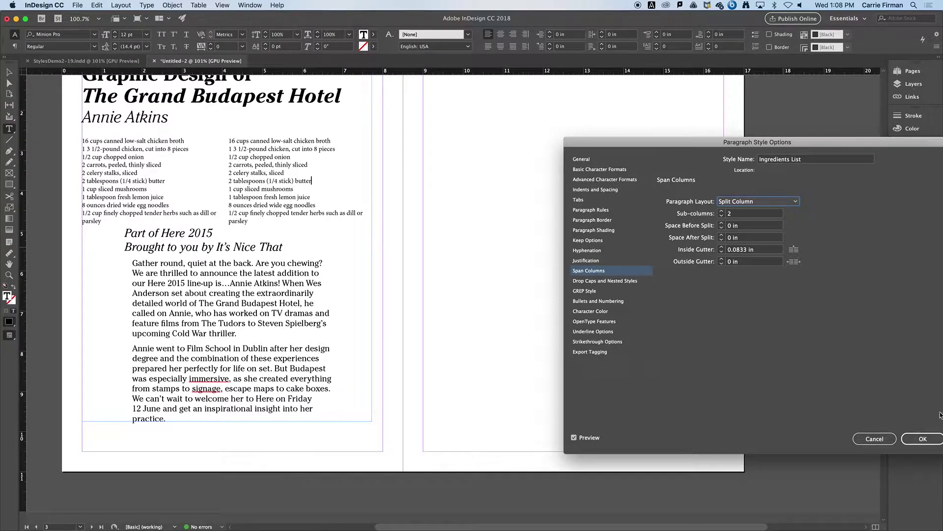
left_click(922, 439)
left_click(268, 148)
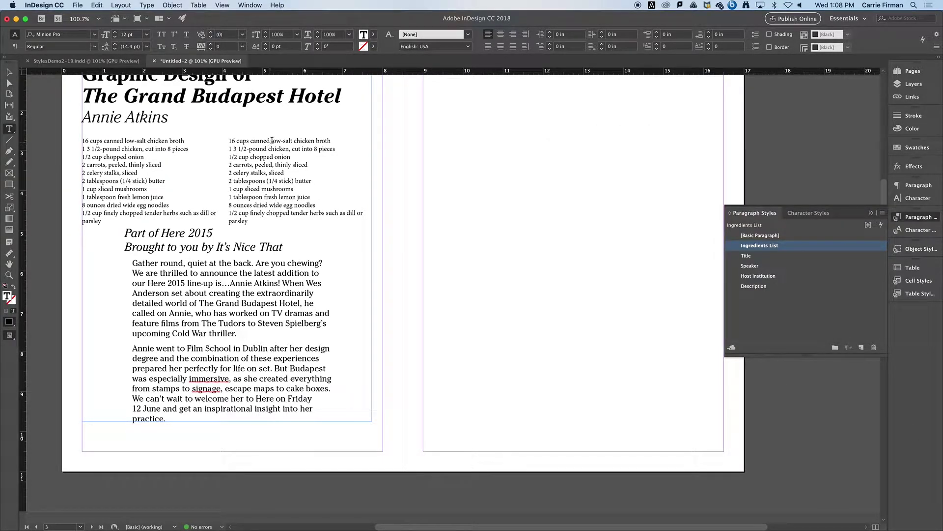
left_click(107, 141)
left_click_drag(132, 141, 143, 196)
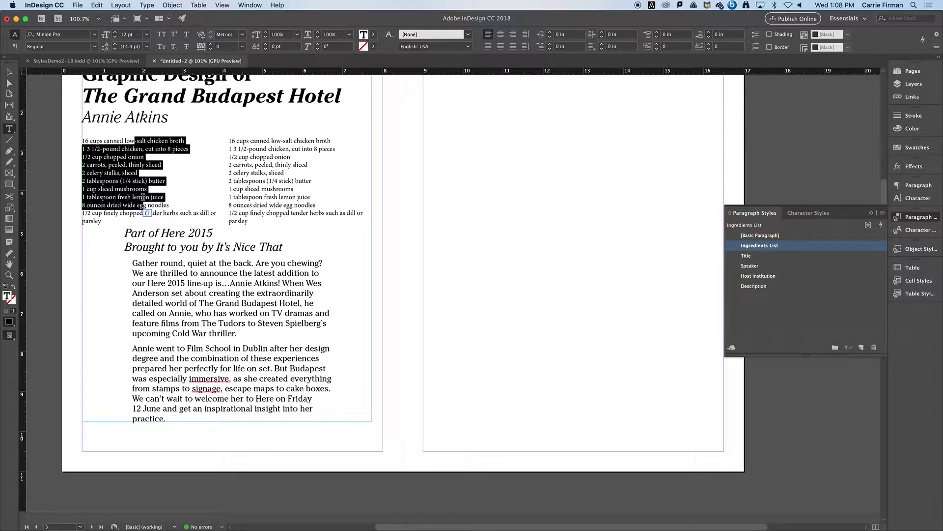
left_click(151, 141)
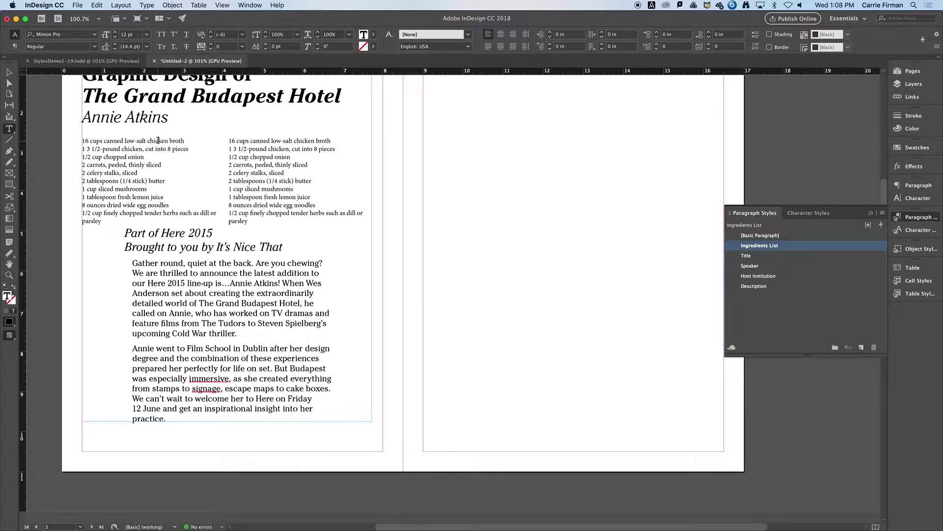
Create a paragraph style named "Ingredients list shaded" based on Ingredients List from the first column's chicken line
left_click(158, 149)
left_click(861, 348)
double_click(766, 256)
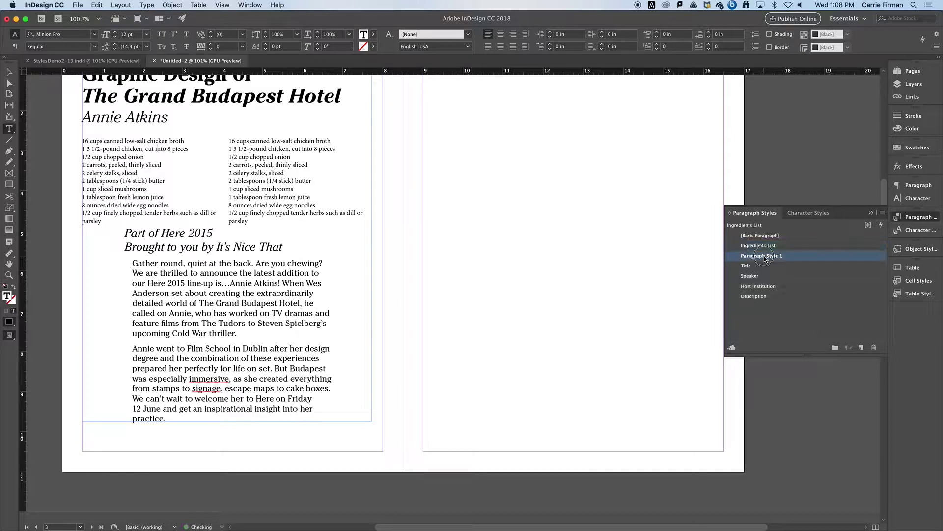
type("I")
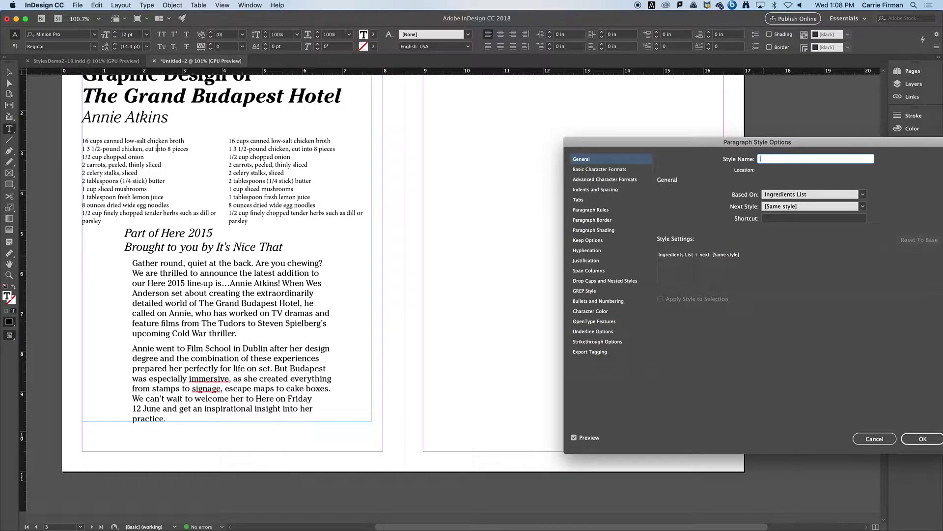
type("ngredients list shaded")
left_click_drag(682, 141, 574, 131)
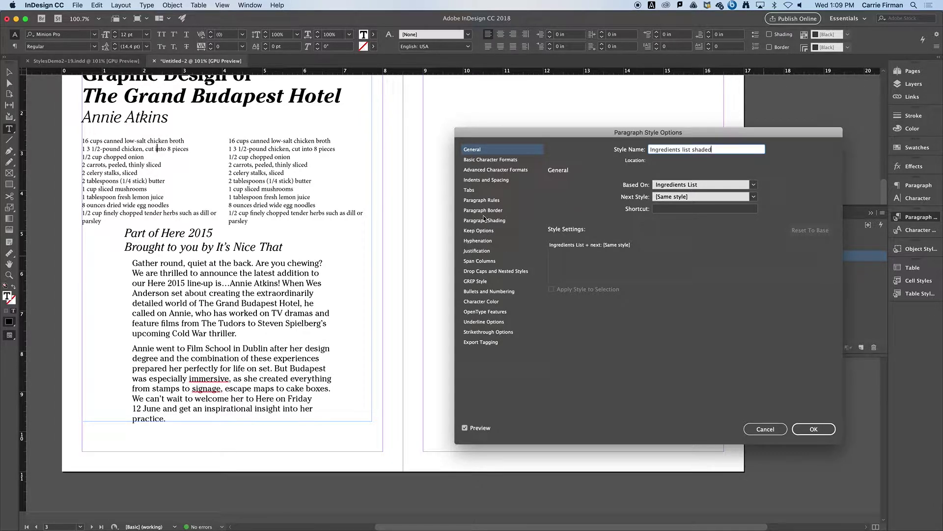
Enable paragraph shading for the Ingredients list shaded style and give all its corners the Rounded shape
left_click(500, 221)
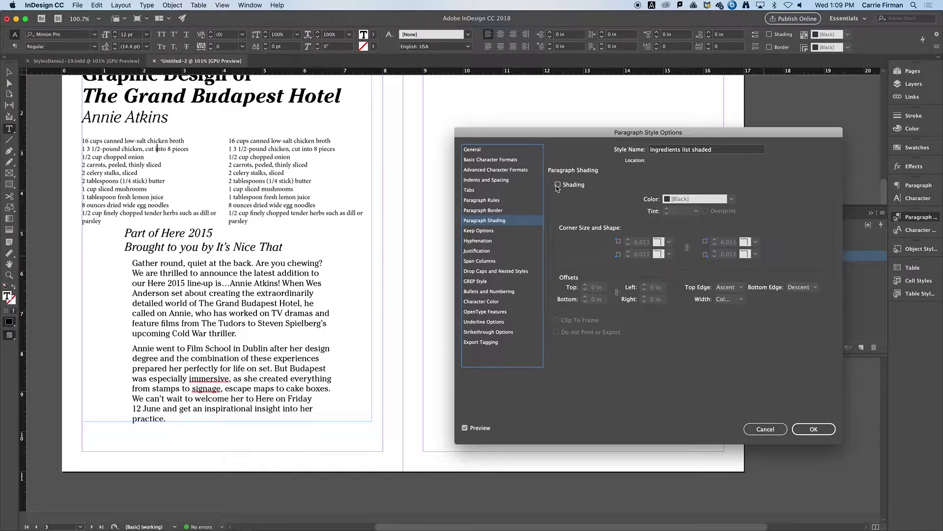
left_click(558, 186)
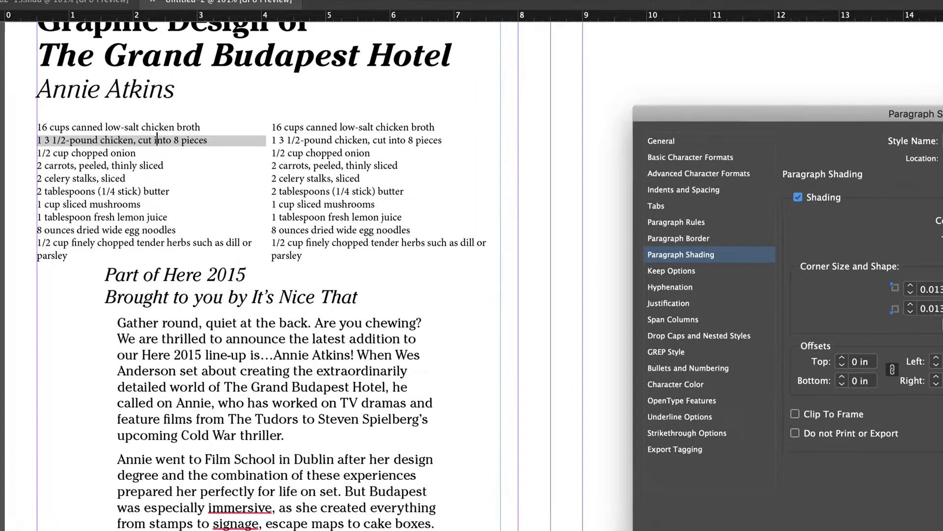
left_click_drag(839, 114, 497, 47)
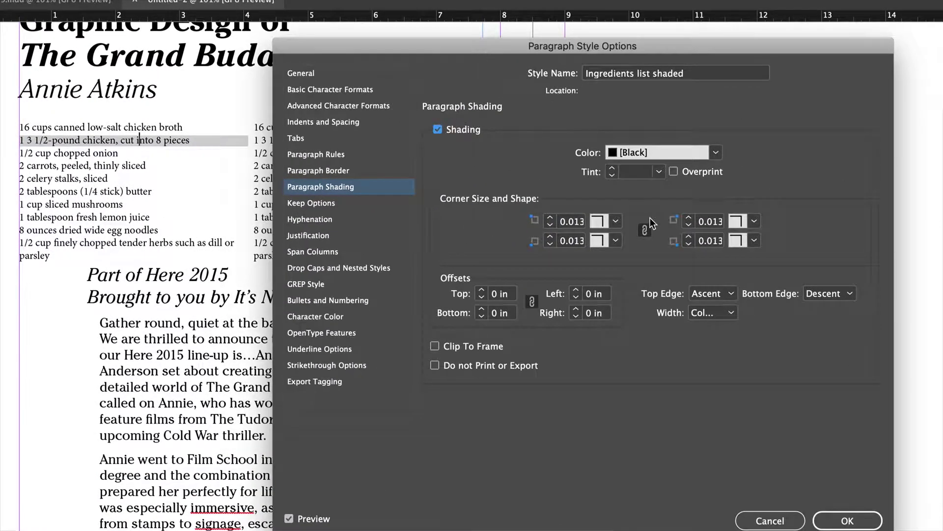
left_click(616, 221)
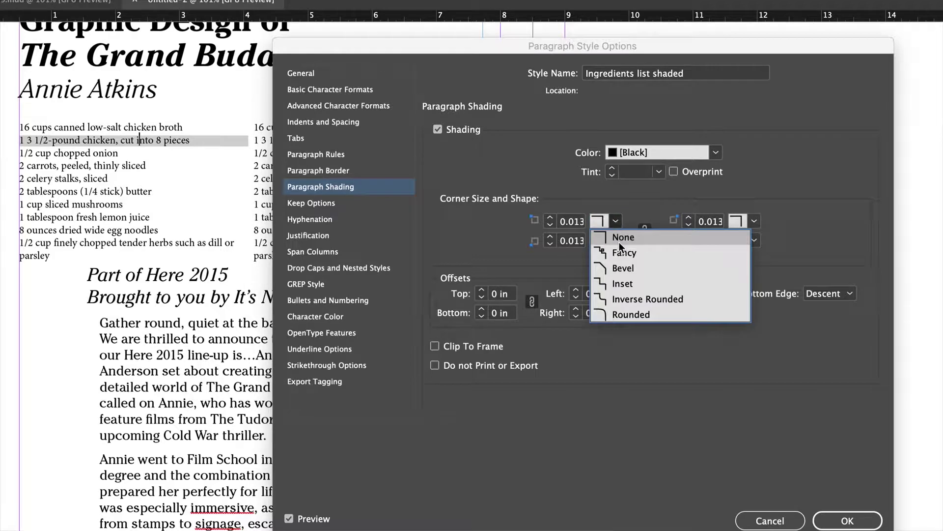
left_click(628, 315)
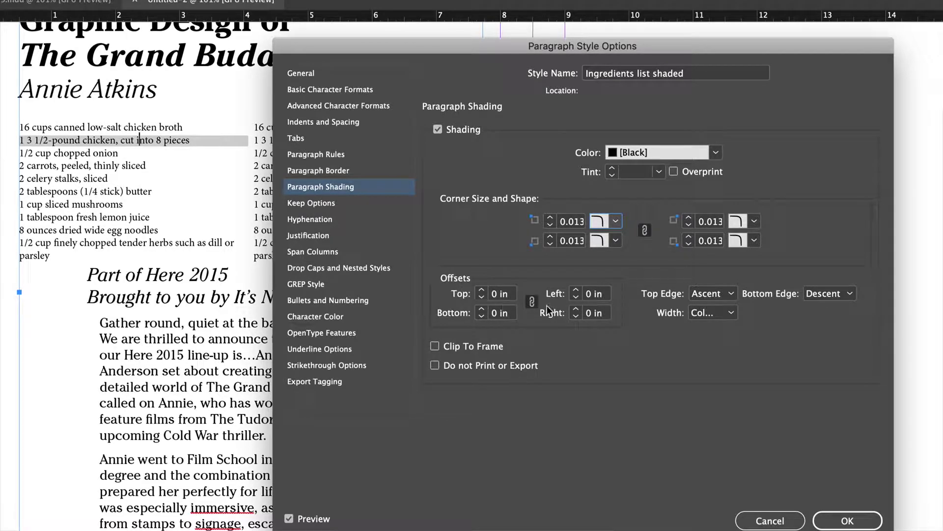
Unlink the shading offsets, set the left offset to 0.0625 in, and choose the green C=75 M=5 Y=100 K=0 as shading color
left_click(532, 302)
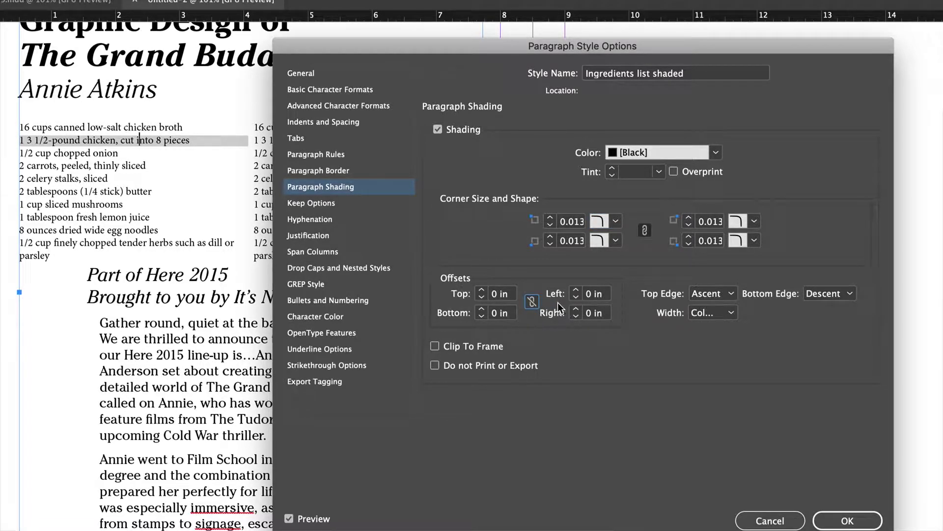
left_click(576, 298)
left_click(576, 290)
left_click(576, 290)
left_click(715, 153)
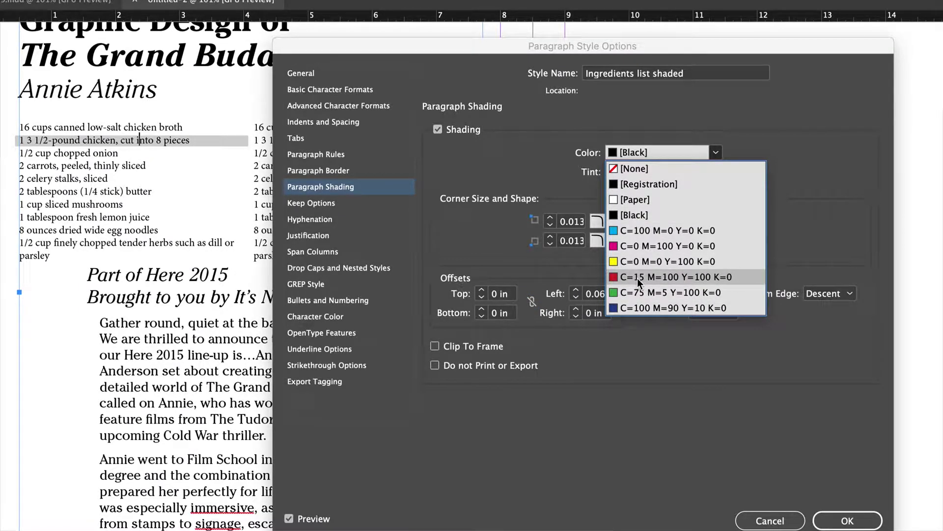
left_click(627, 294)
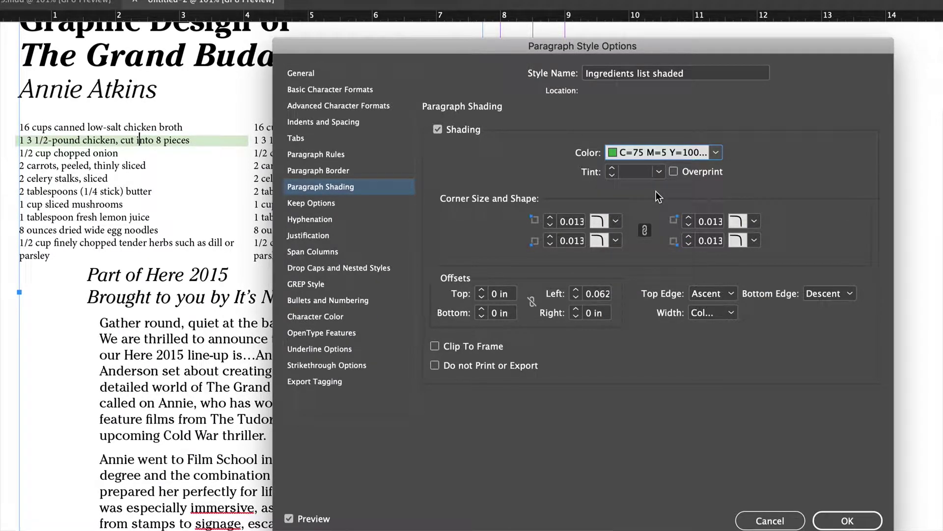
Set the top and bottom shading offsets to 0.02 in and save the Ingredients list shaded style
left_click(483, 290)
double_click(502, 295)
type("0.02")
key("Tab")
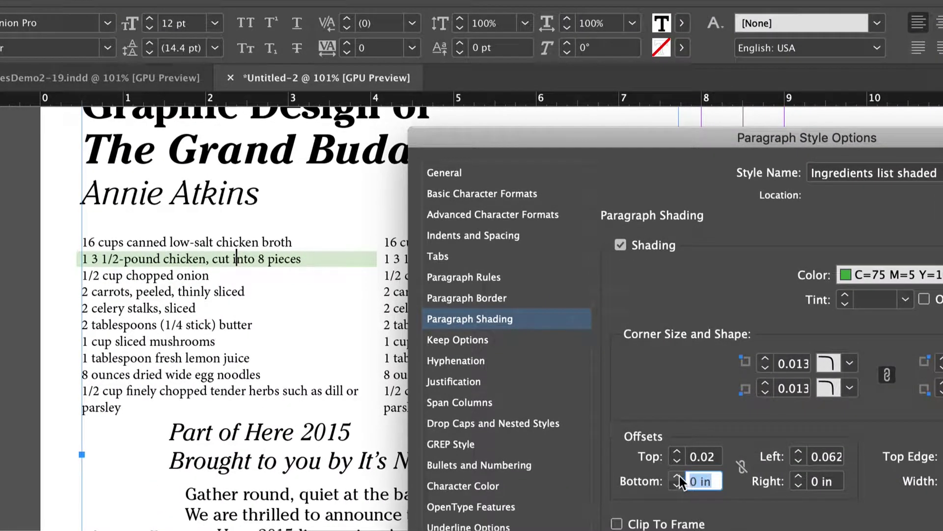
type("0.062")
triple_click(715, 484)
type("0.02")
key("Tab")
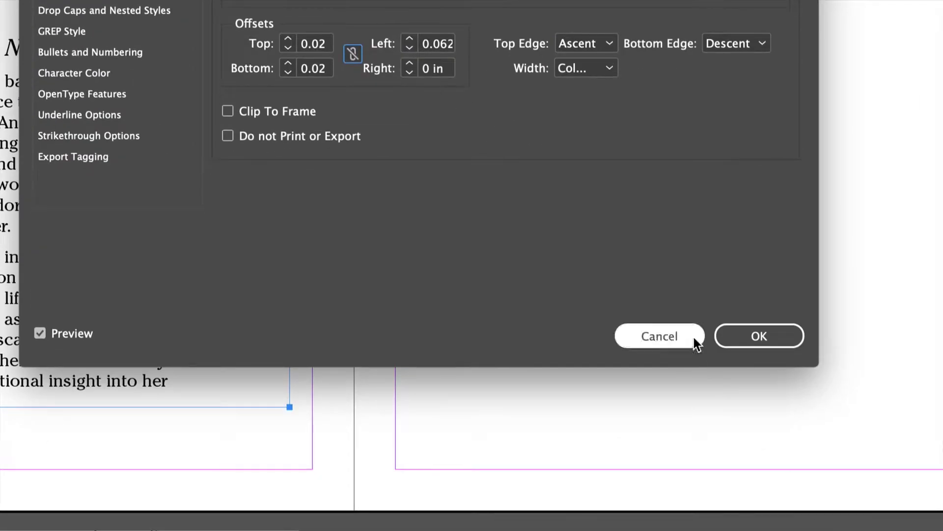
left_click(750, 335)
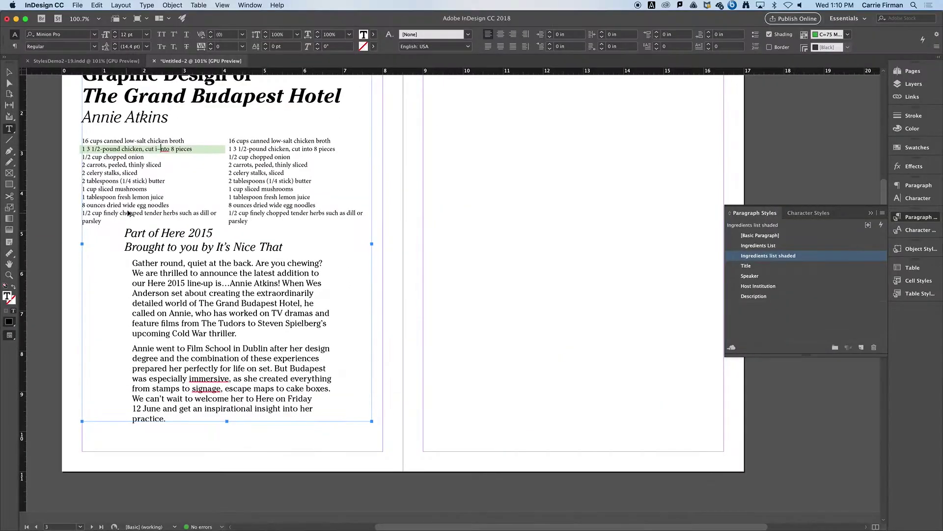
Apply Ingredients list shaded to the carrots, butter, lemon juice and herbs lines in the first ingredients column
left_click(140, 165)
left_click(767, 245)
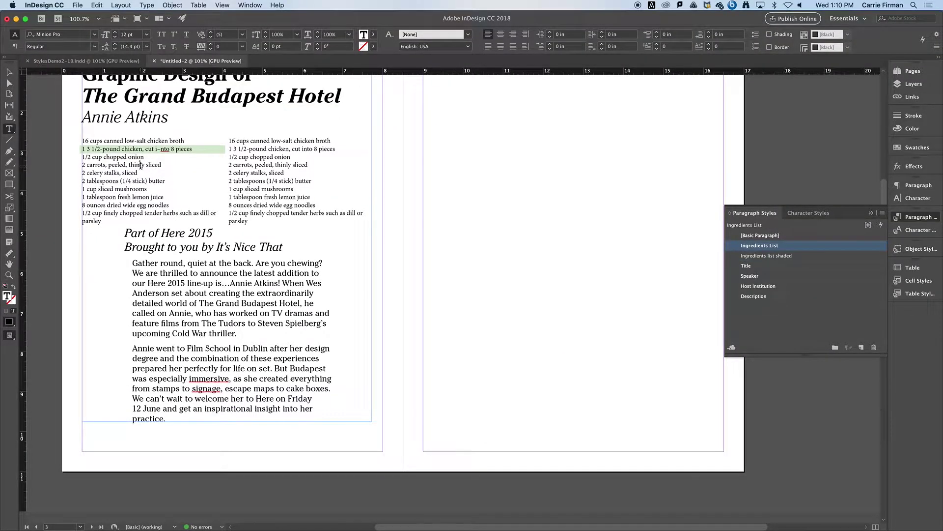
left_click(796, 256)
left_click(163, 180)
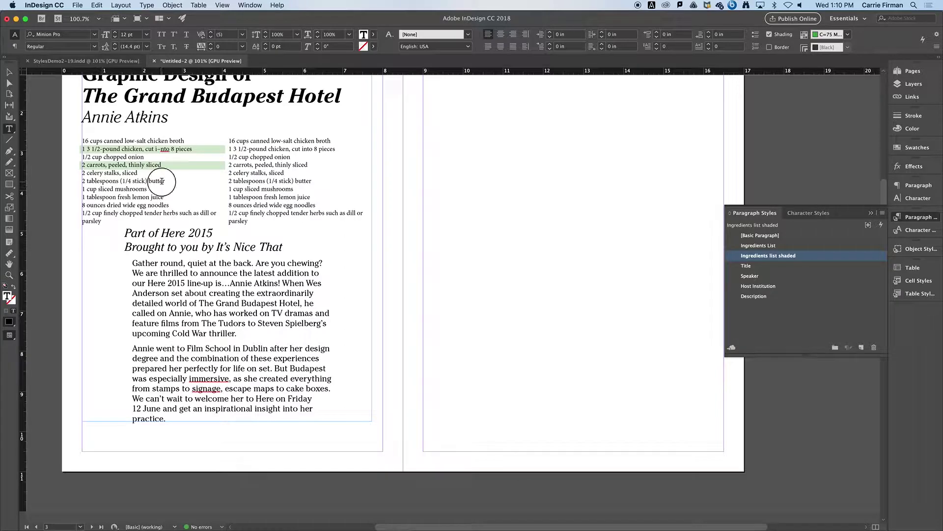
left_click(785, 257)
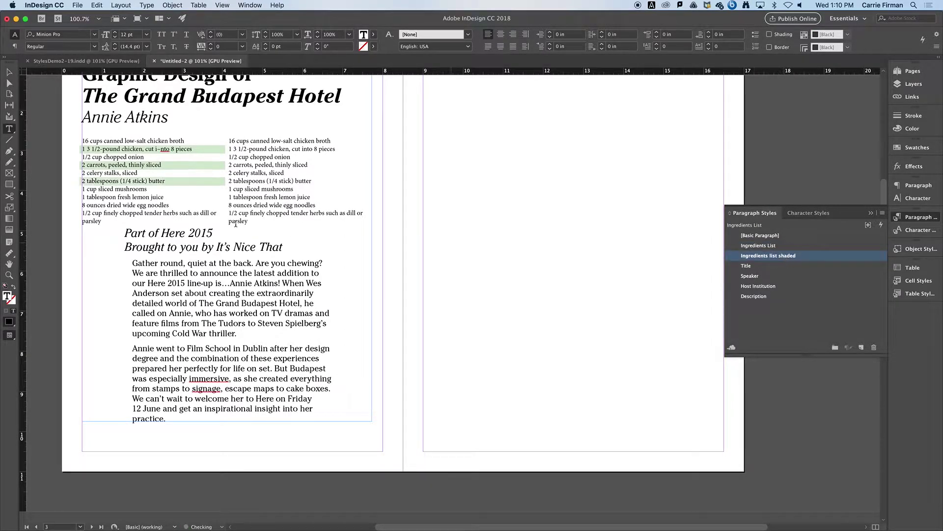
left_click(164, 197)
left_click(757, 256)
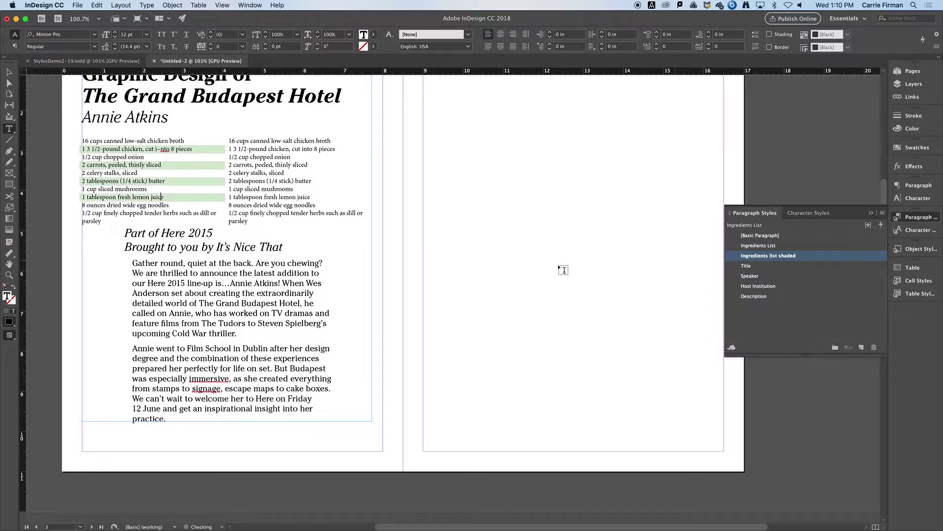
left_click(157, 213)
left_click(788, 257)
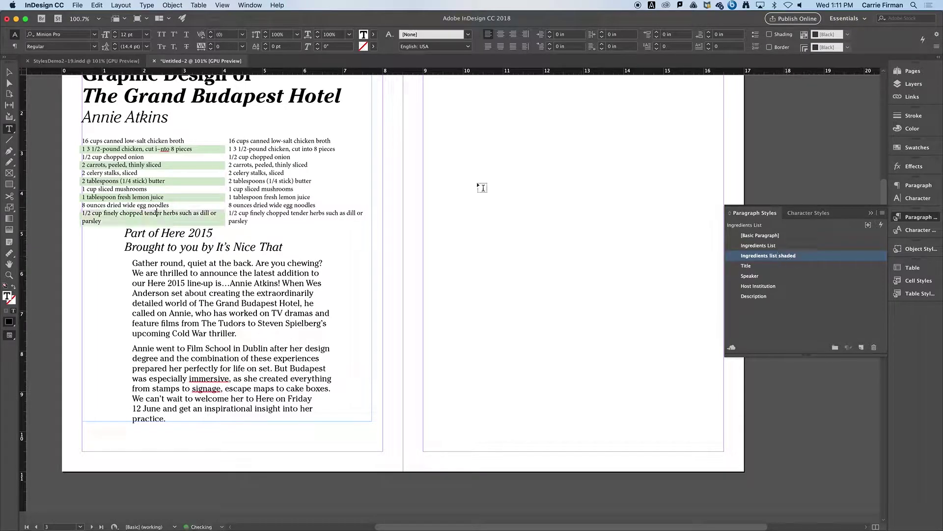
Apply Ingredients list shaded to the broth, onion, celery, mushrooms and egg noodles lines in the second ingredients column
left_click(272, 141)
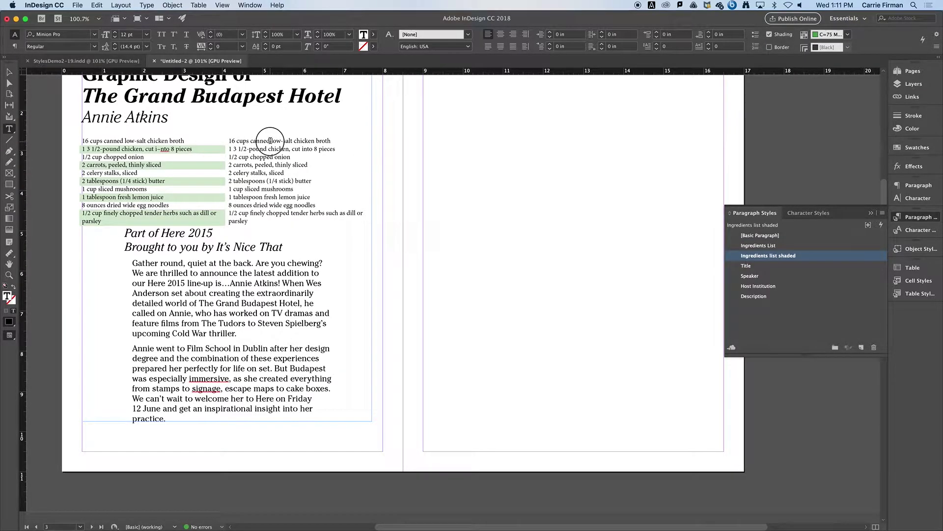
left_click(795, 256)
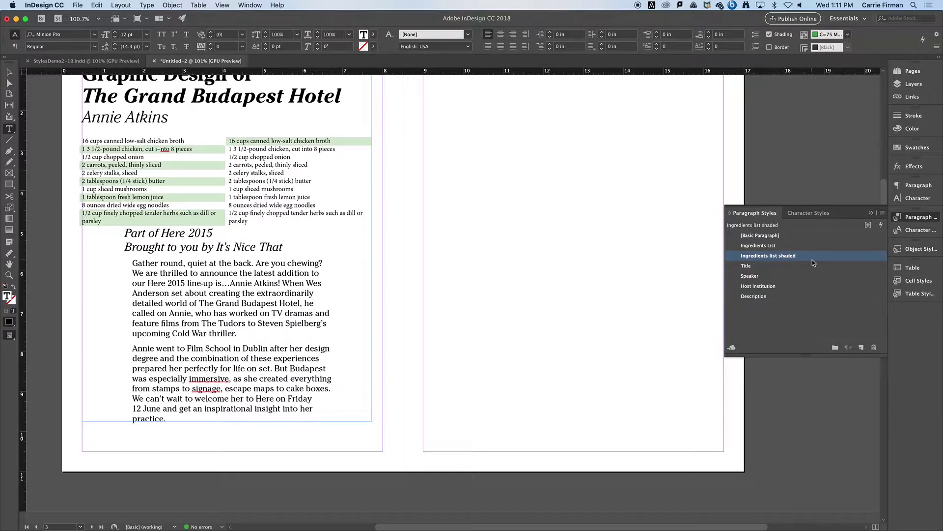
left_click(270, 156)
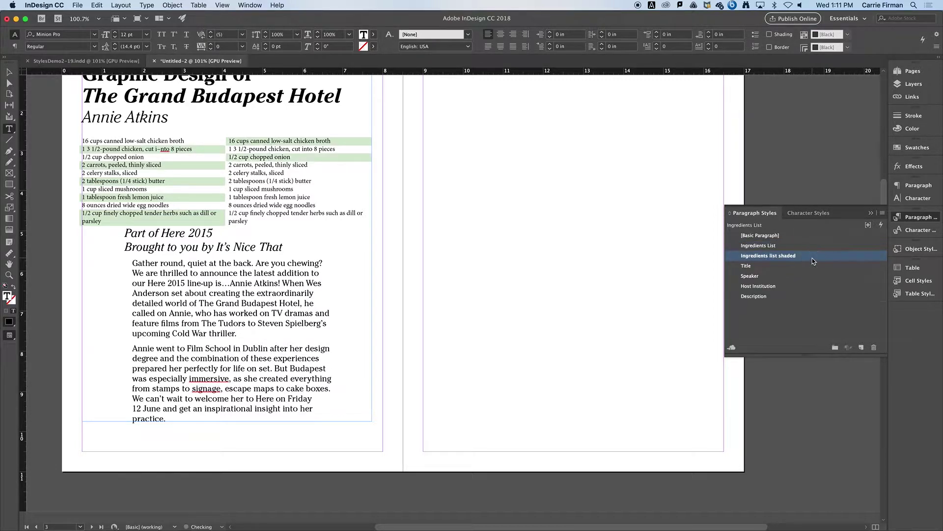
double_click(808, 247)
key("Return")
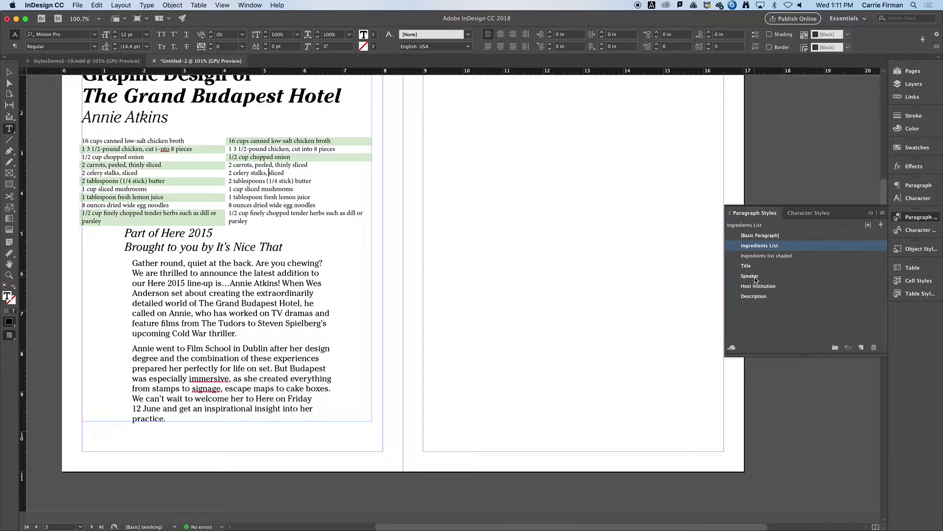
left_click(800, 255)
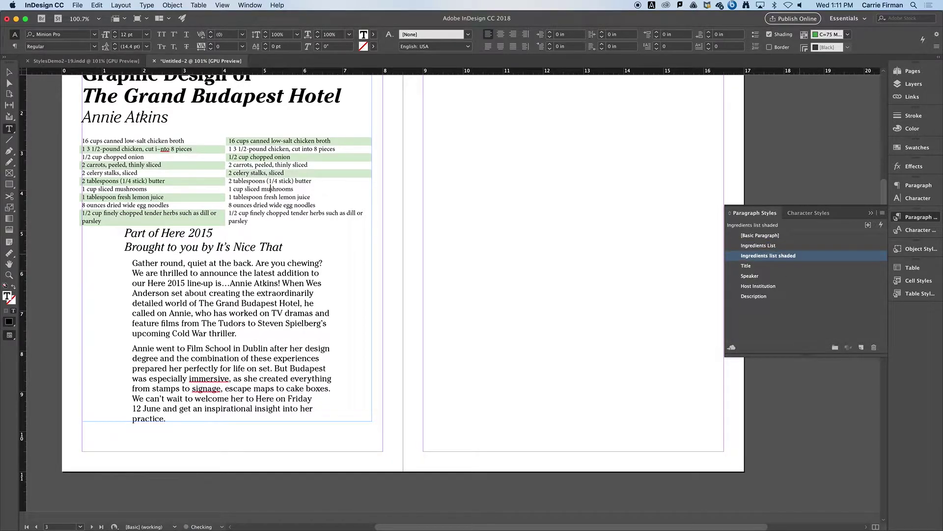
double_click(800, 254)
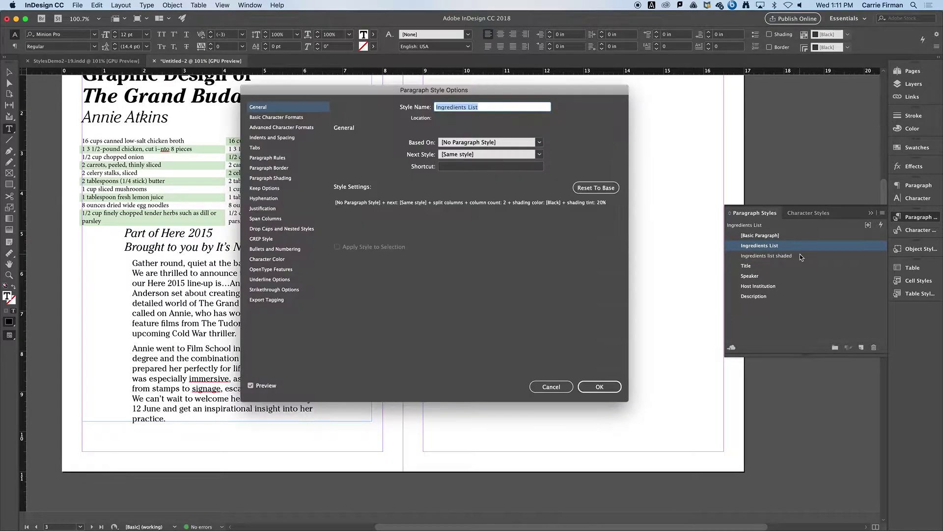
left_click(579, 387)
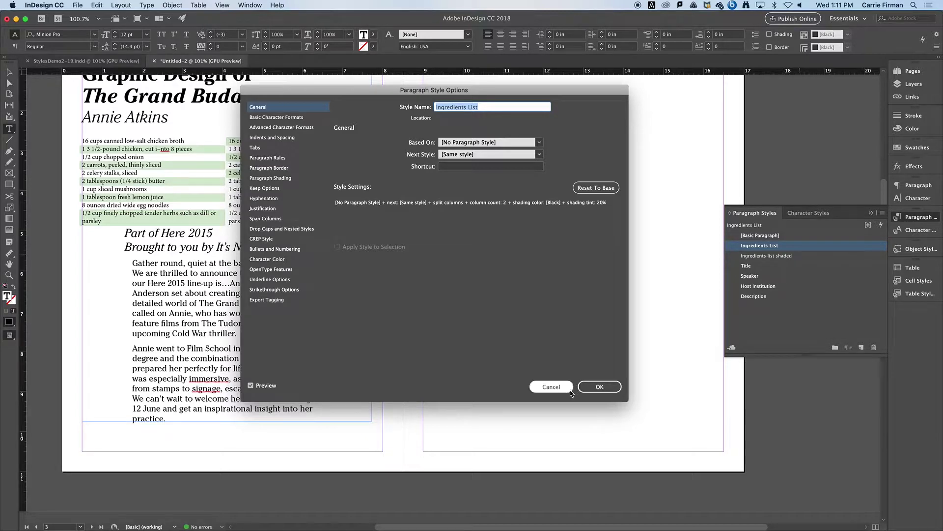
left_click(797, 258)
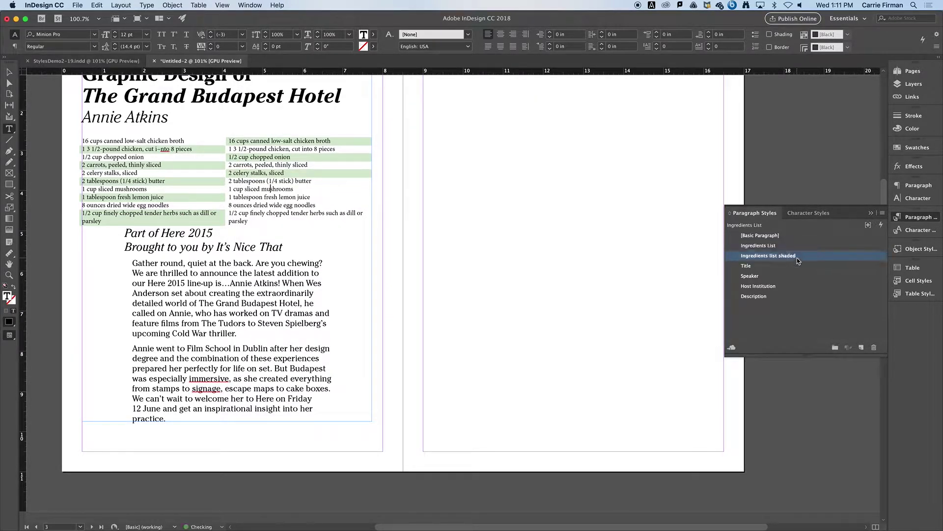
key("Down")
key("Down")
left_click(797, 257)
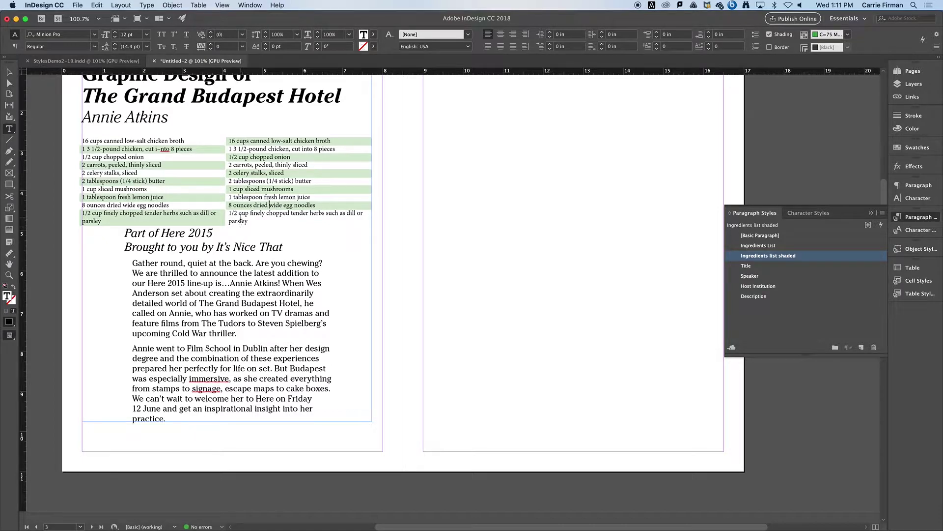
Edit the Ingredients list shaded style to use a negative right shading offset that pulls the bands in from the column edge
double_click(780, 259)
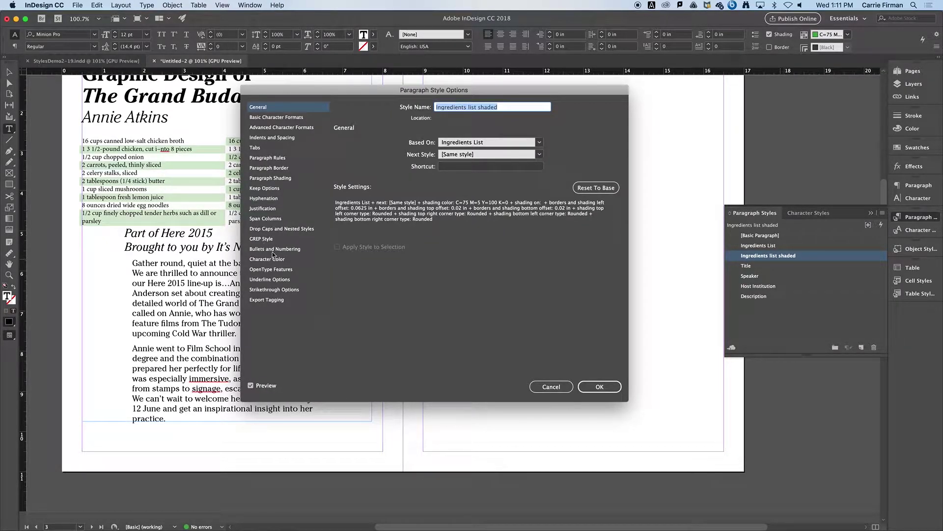
left_click(280, 178)
left_click_drag(442, 90, 655, 106)
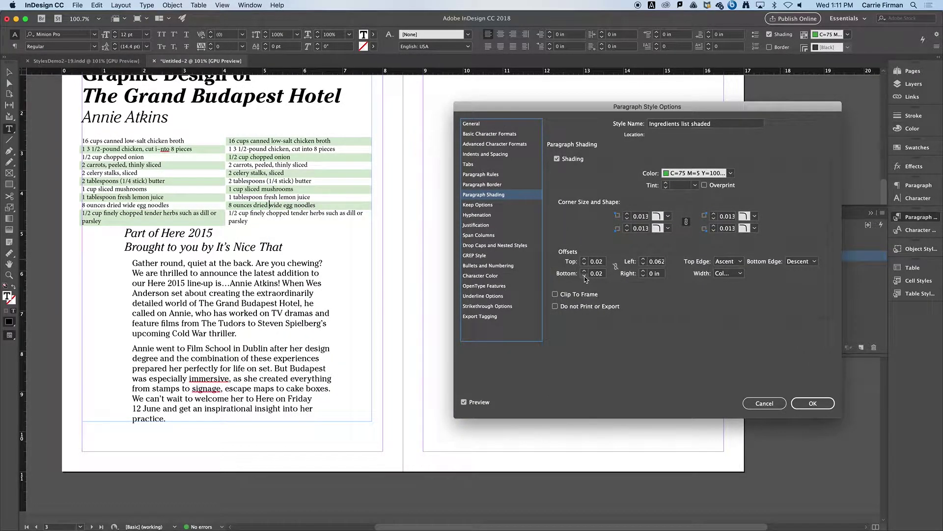
left_click(644, 275)
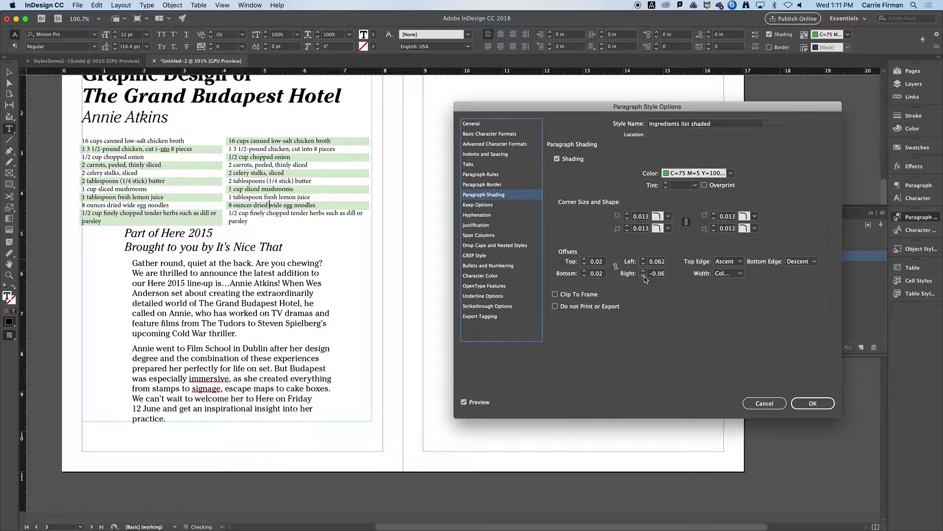
left_click(644, 275)
left_click(644, 275)
left_click(812, 403)
Delete the ending "or parsley" from the chopped herbs line in both ingredients columns
double_click(333, 214)
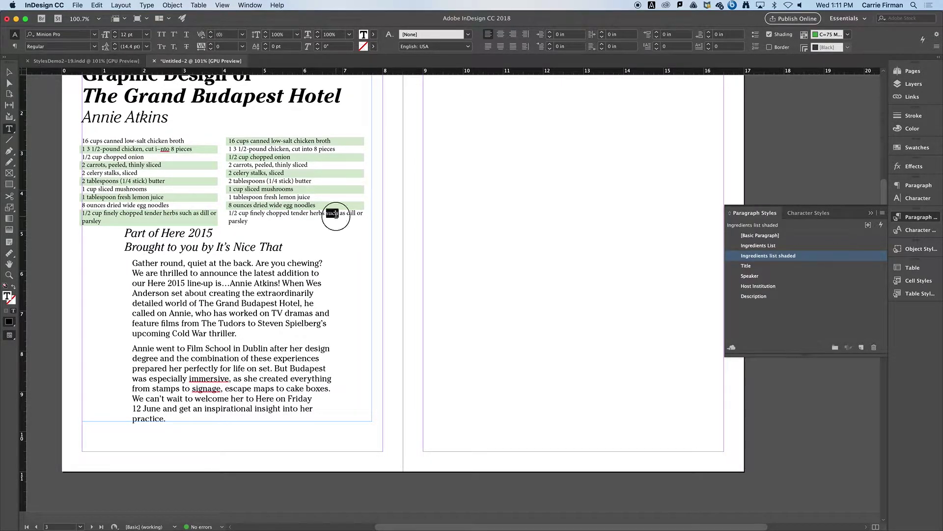
mouse_move(356, 214)
left_mouse_down()
mouse_move(364, 222)
mouse_move(362, 213)
left_mouse_up()
key("BackSpace")
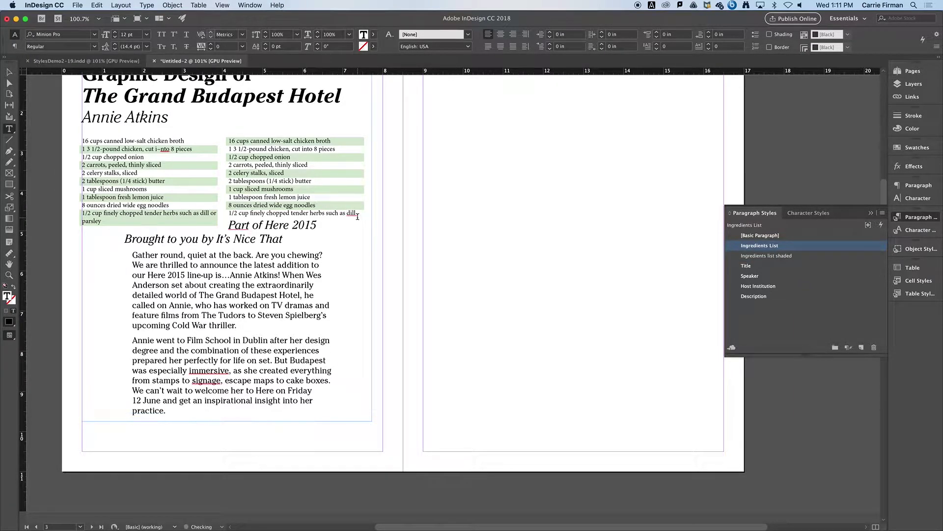
left_click_drag(201, 220, 210, 213)
key("BackSpace")
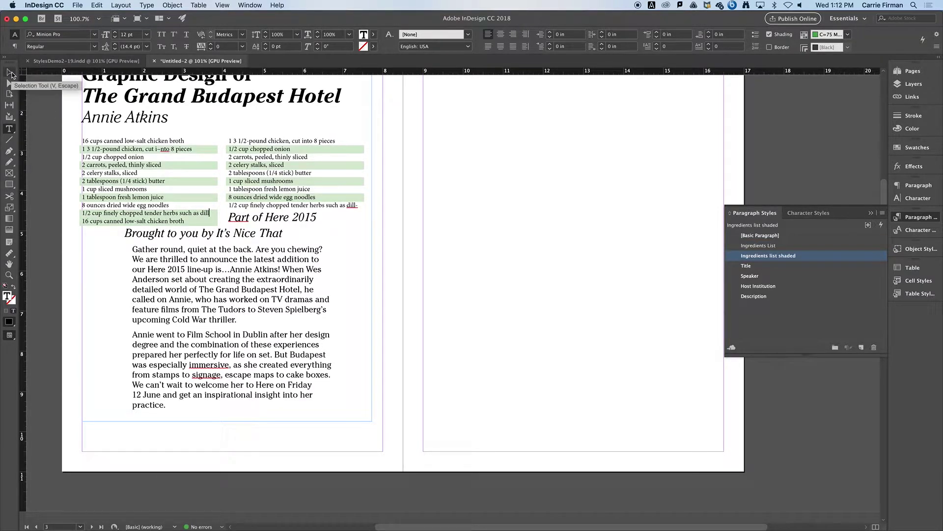
left_click(10, 72)
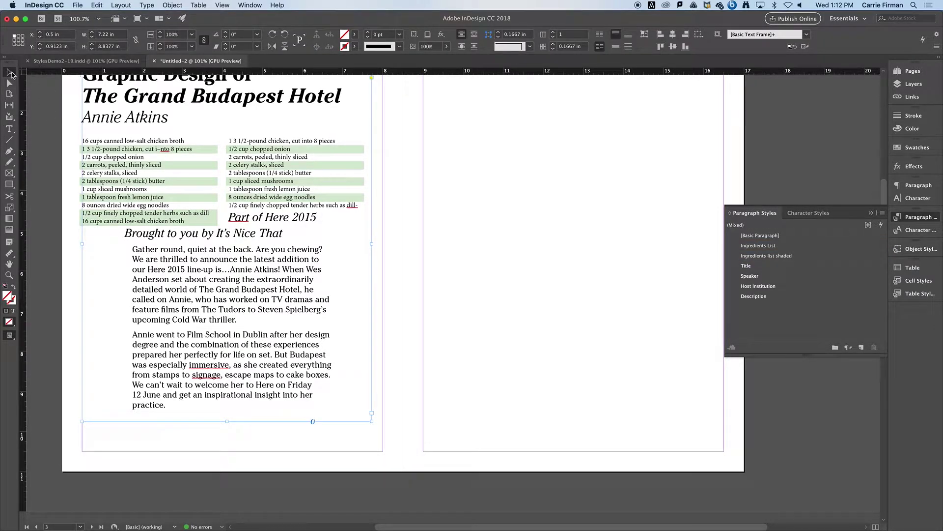
key("Return")
left_click_drag(185, 140, 256, 206)
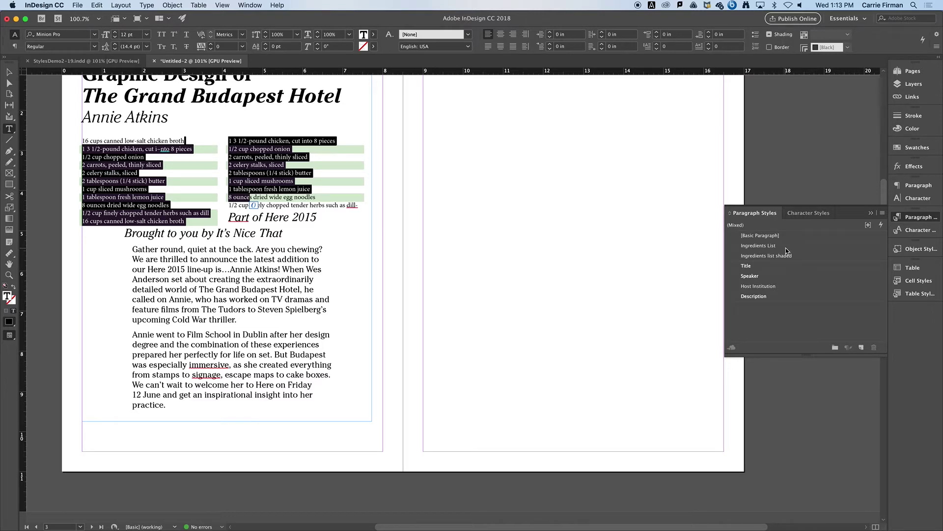
mouse_move(737, 506)
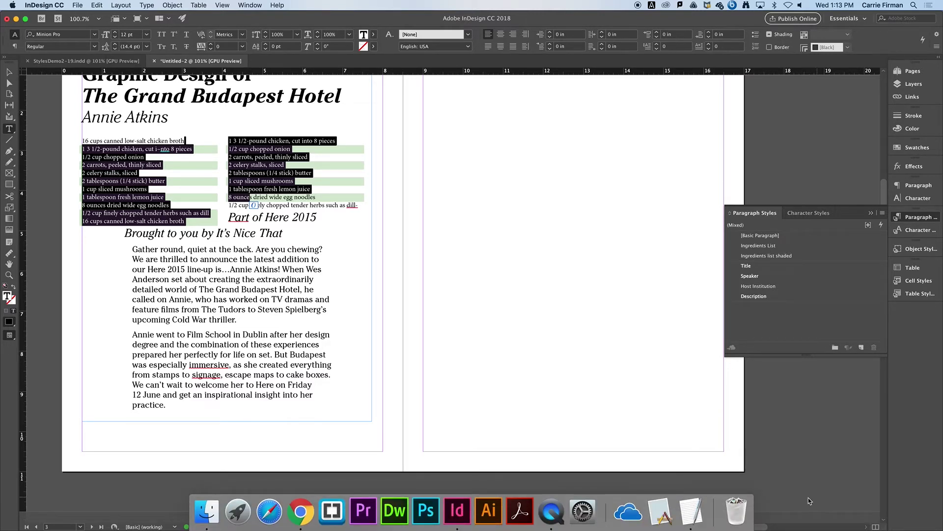
right_click(549, 508)
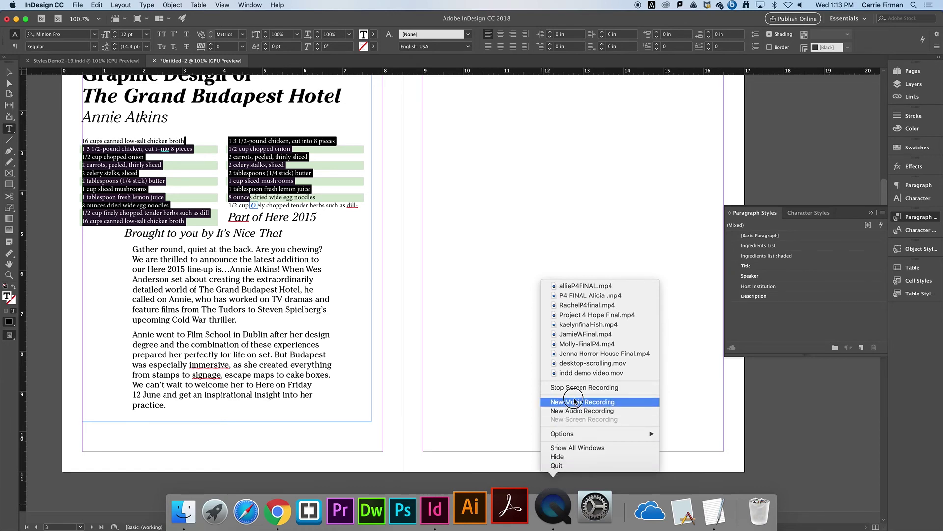